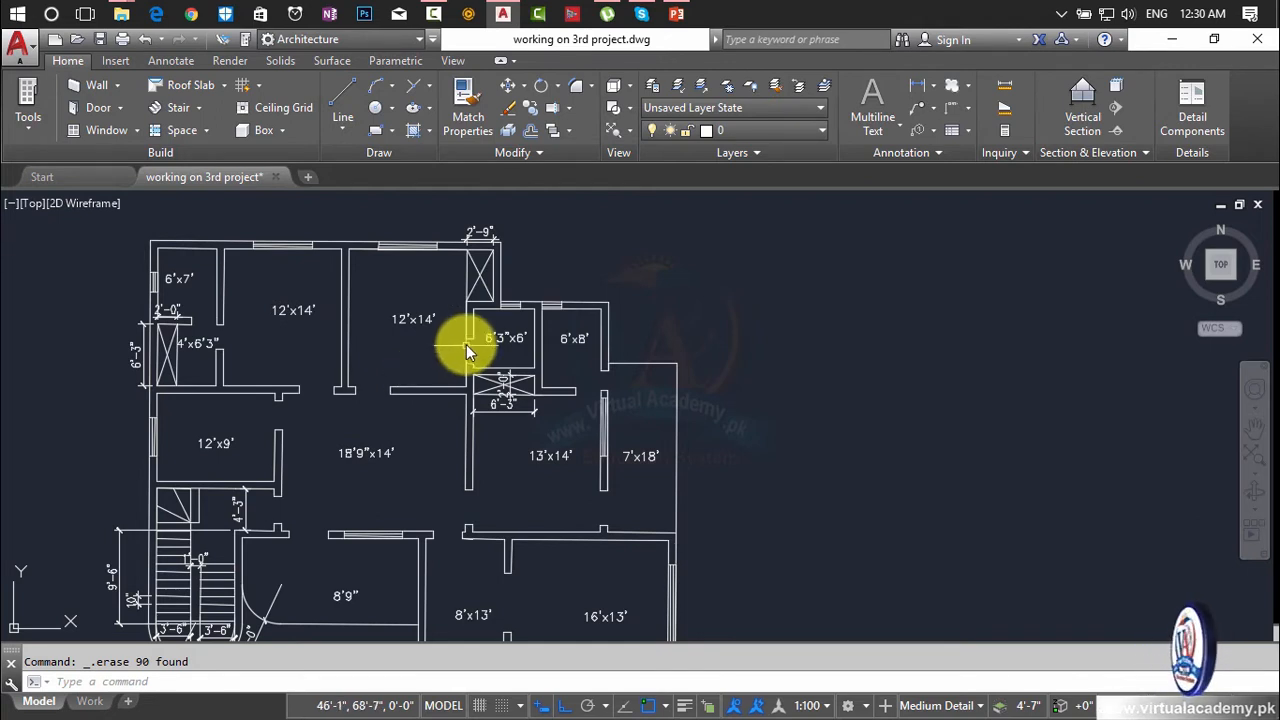
- Check the length type and precision in the drawing units setup without changing anything
key("Escape")
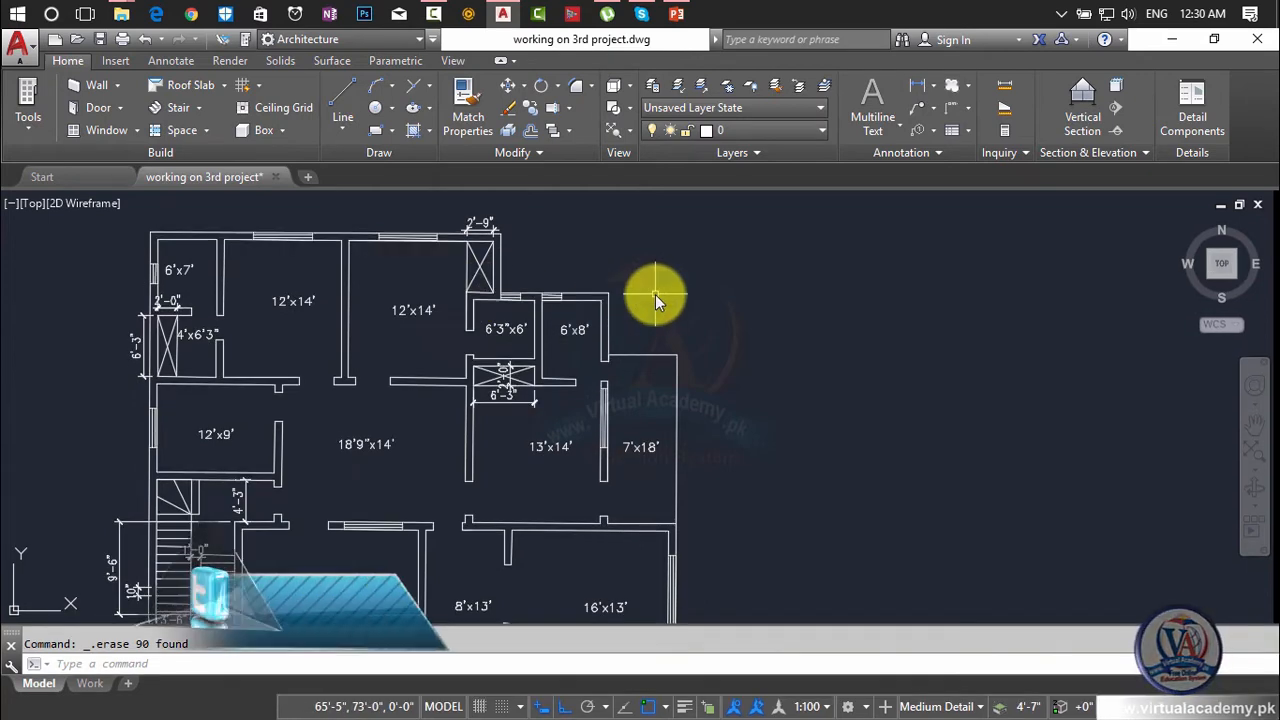
type("un")
key("Return")
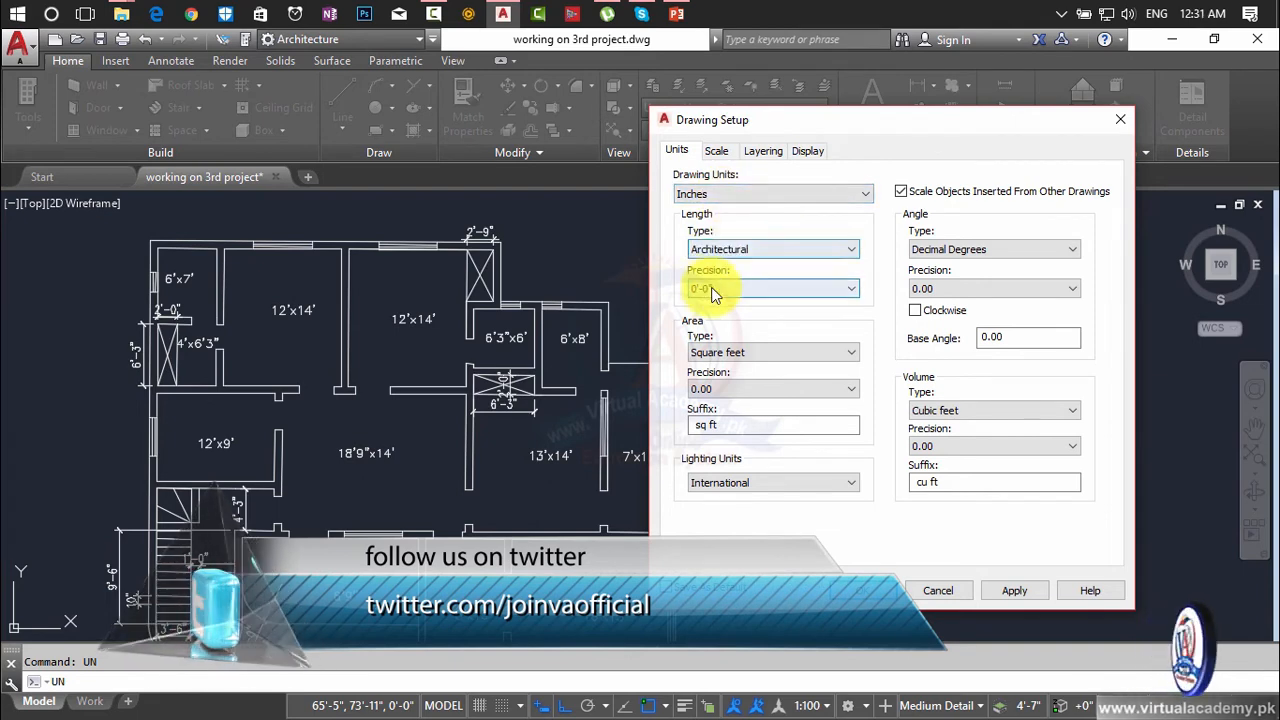
left_click(925, 590)
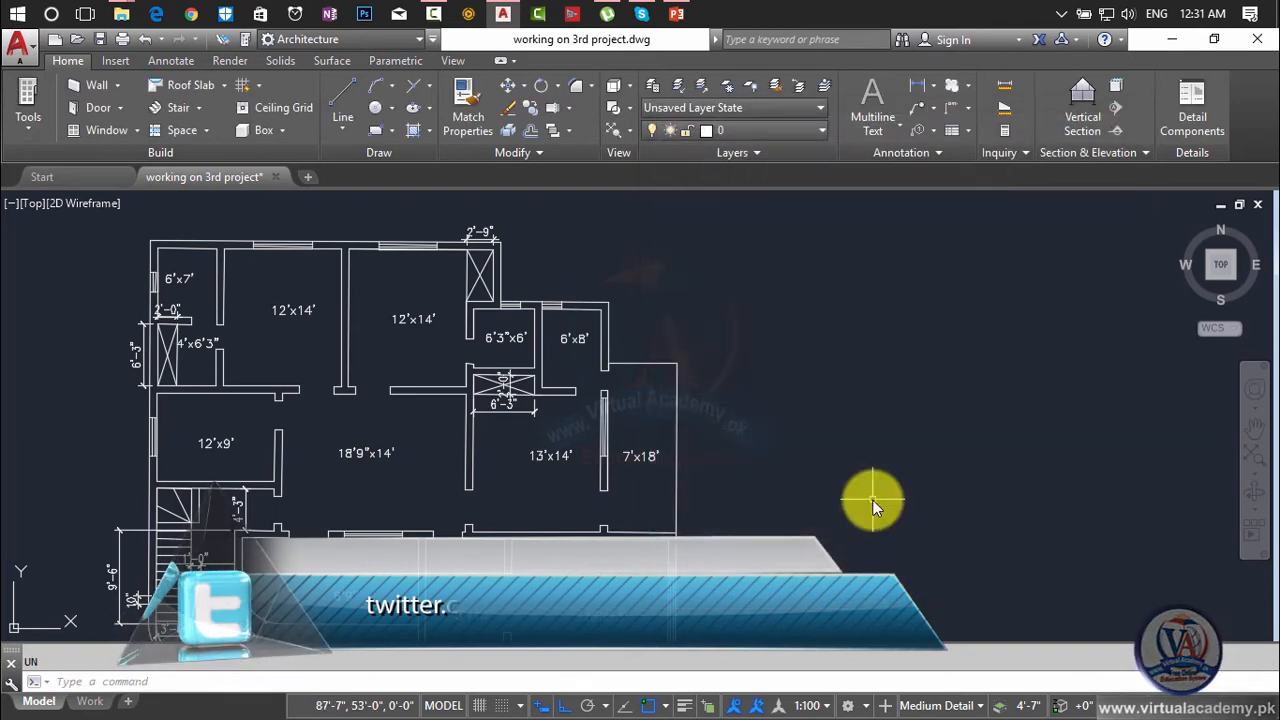
- Review the primary units of the Annotative-UK style override in the Dimension Style Manager
type("D")
key("Return")
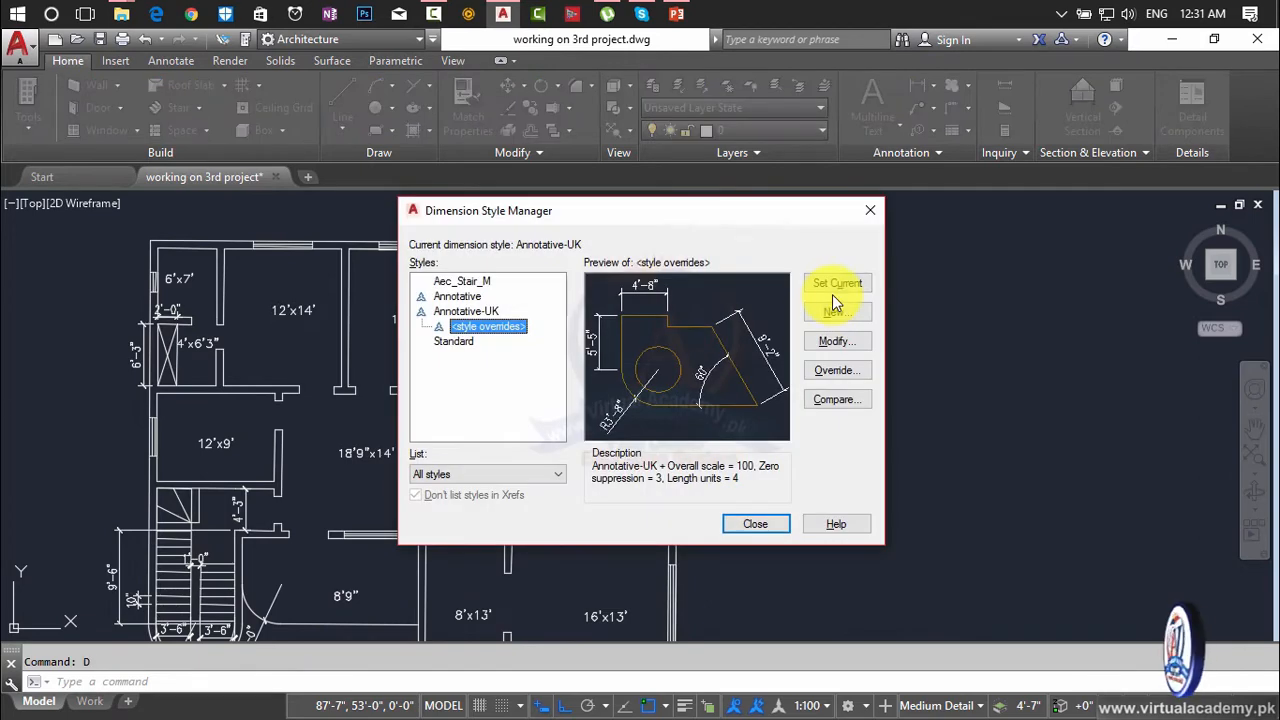
left_click(846, 343)
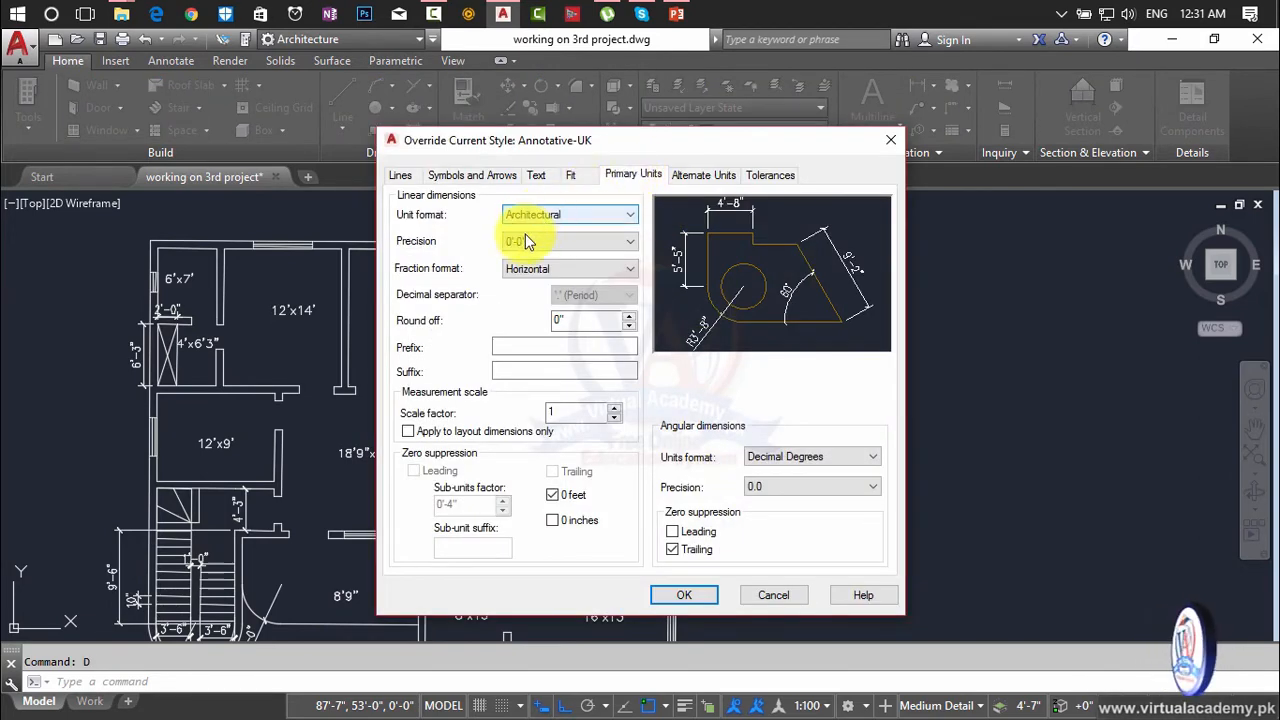
left_click(891, 140)
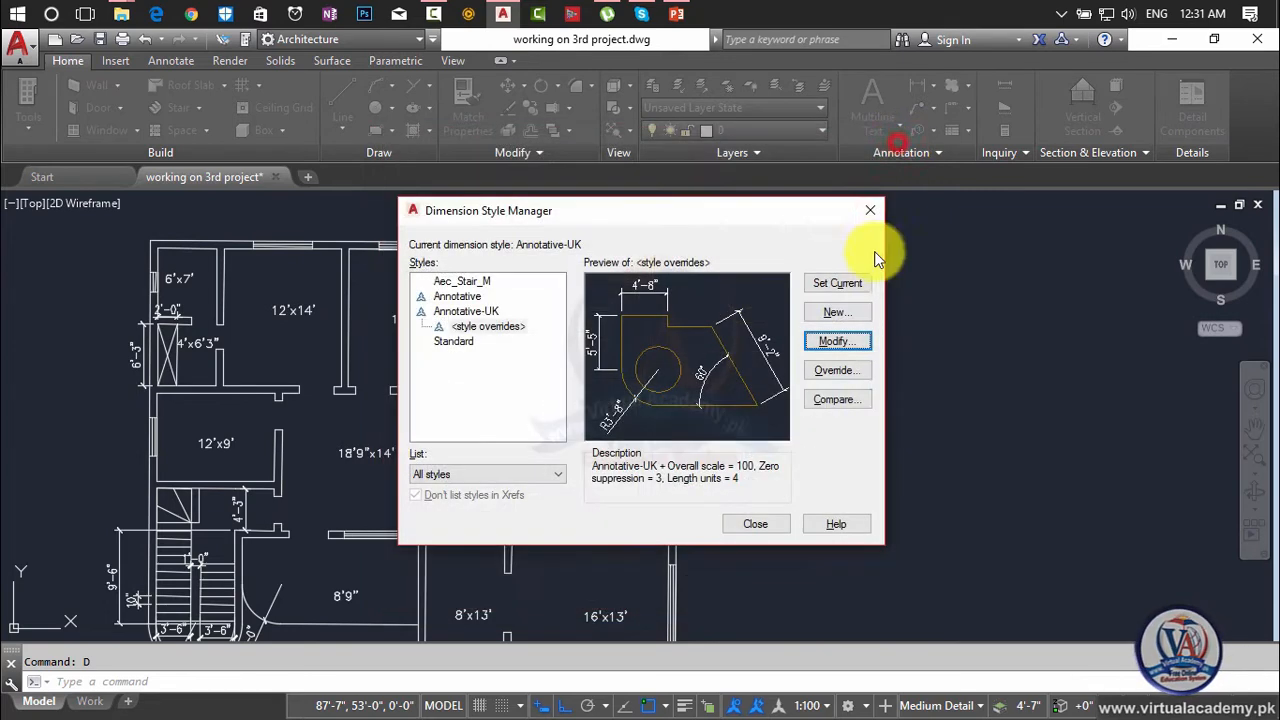
left_click(869, 211)
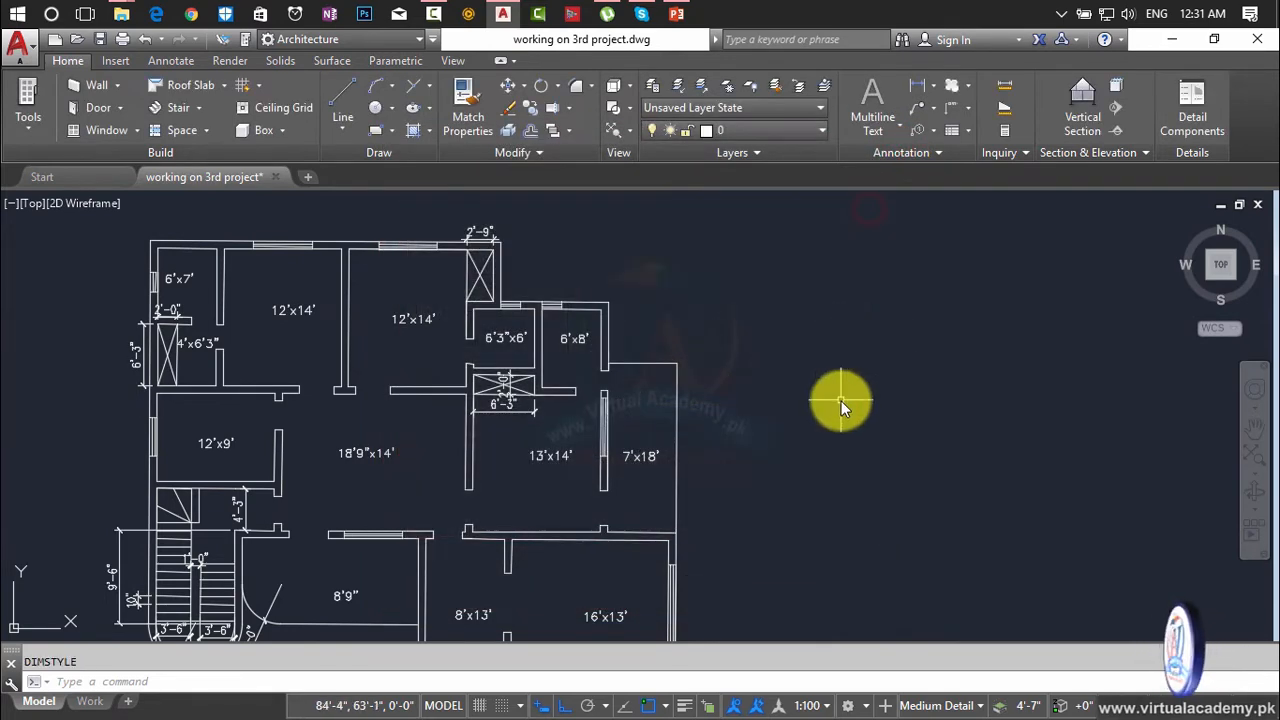
key("Escape")
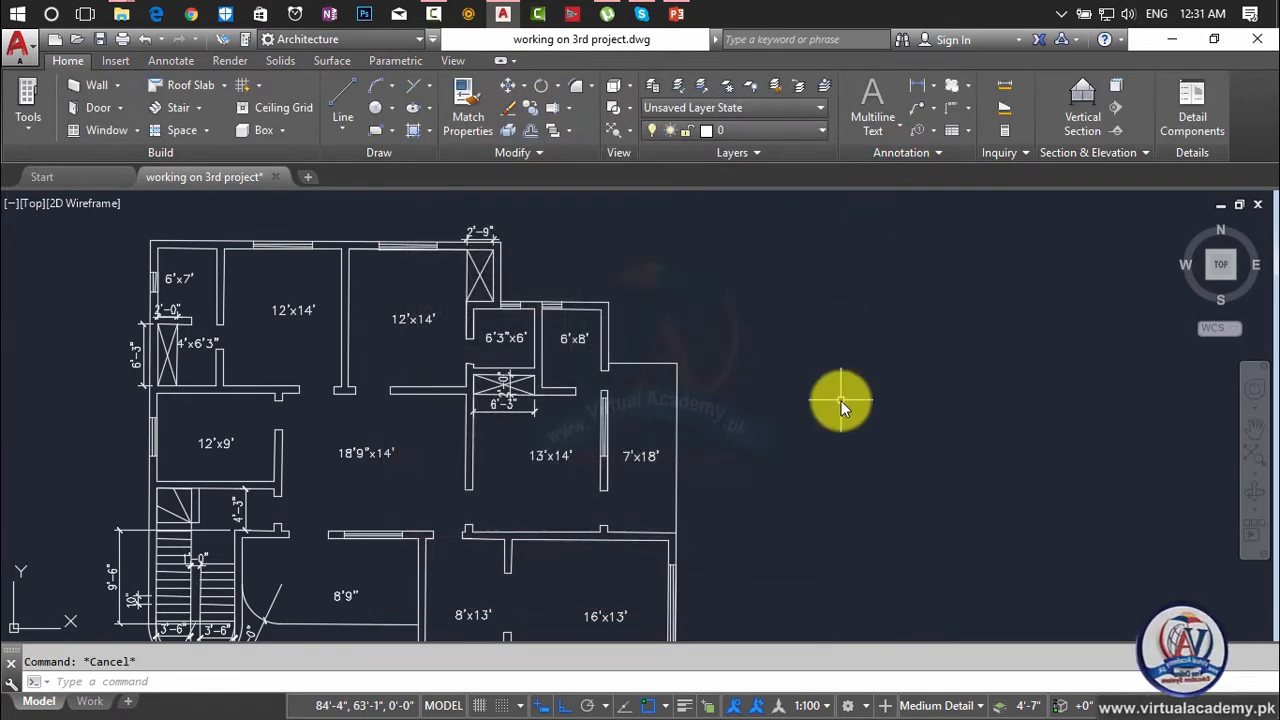
- Add a linear dimension above the plan, spanning the top exterior wall from its outer left to its outer right corner
scroll(897, 366, "down", 1)
scroll(889, 366, "down", 2)
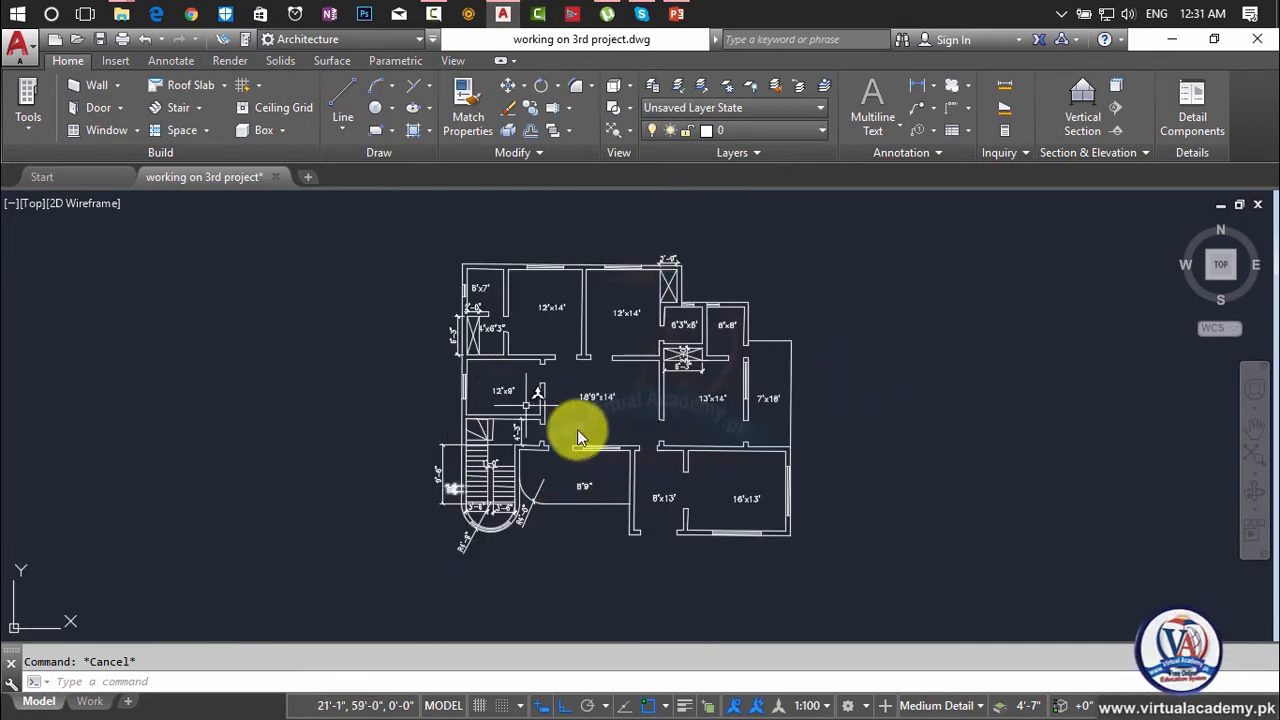
scroll(884, 355, "up", 2)
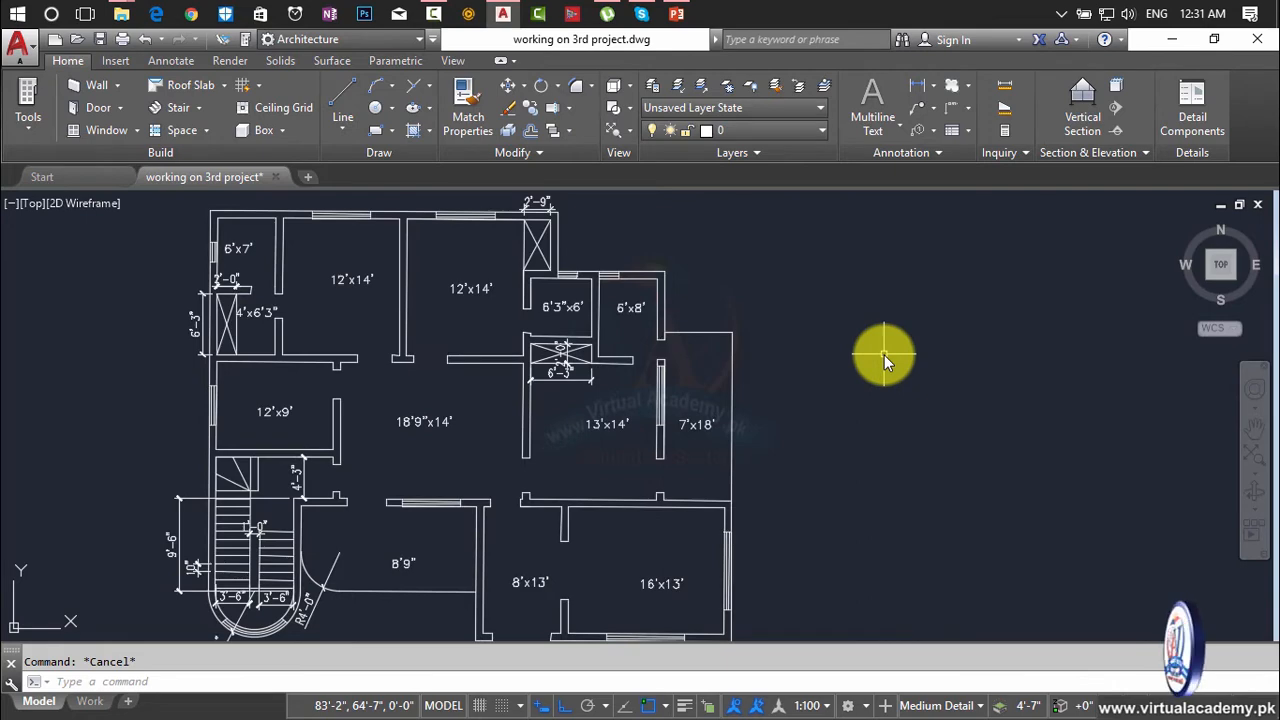
middle_click_drag(883, 354, 835, 412)
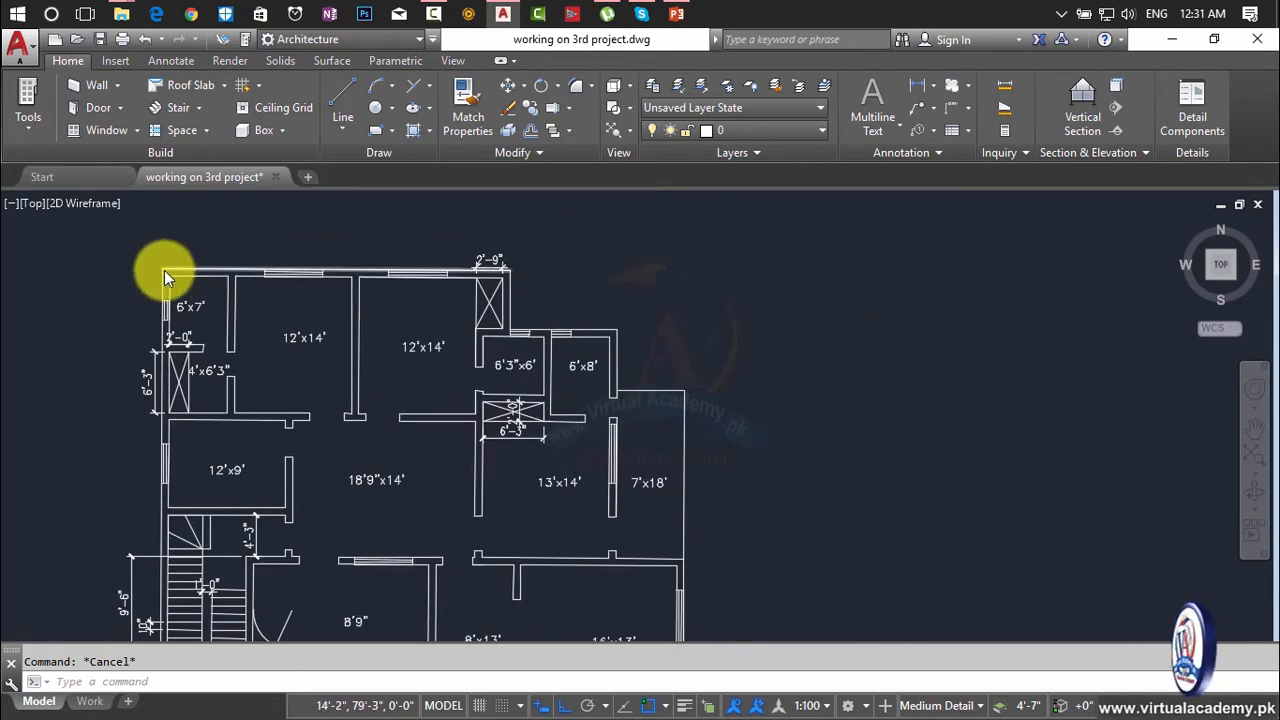
scroll(164, 270, "up", 2)
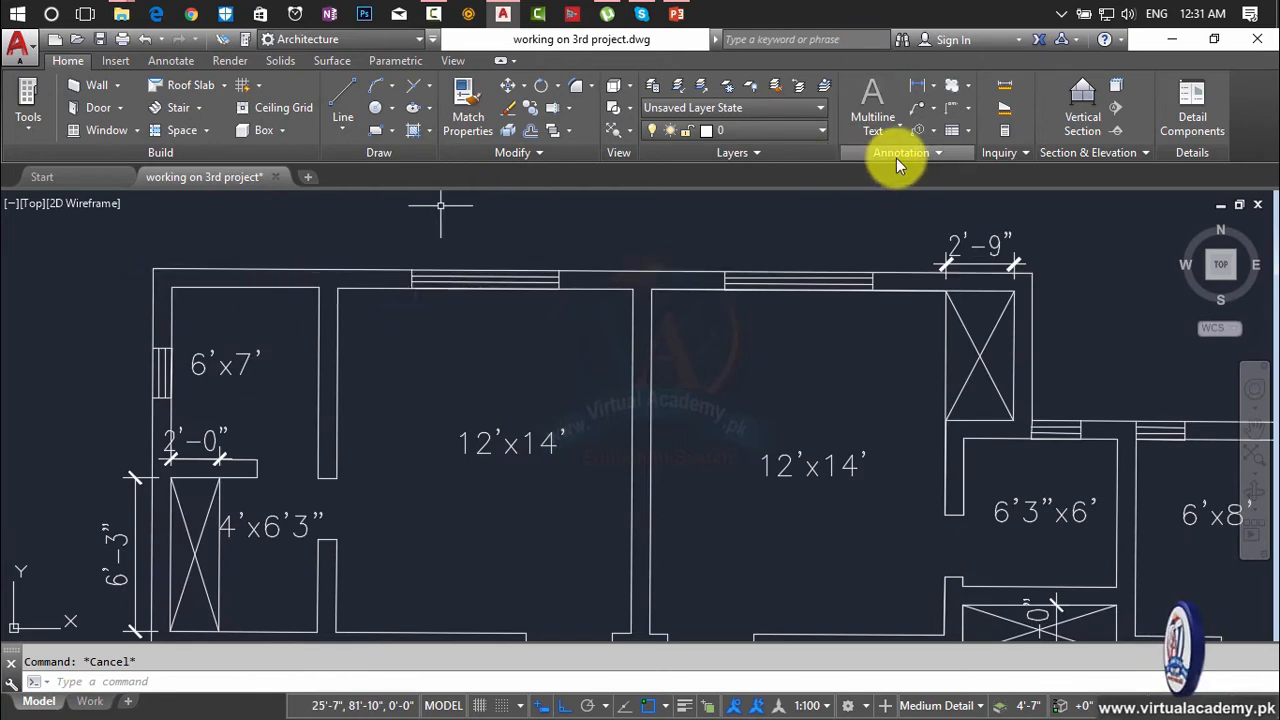
left_click(934, 96)
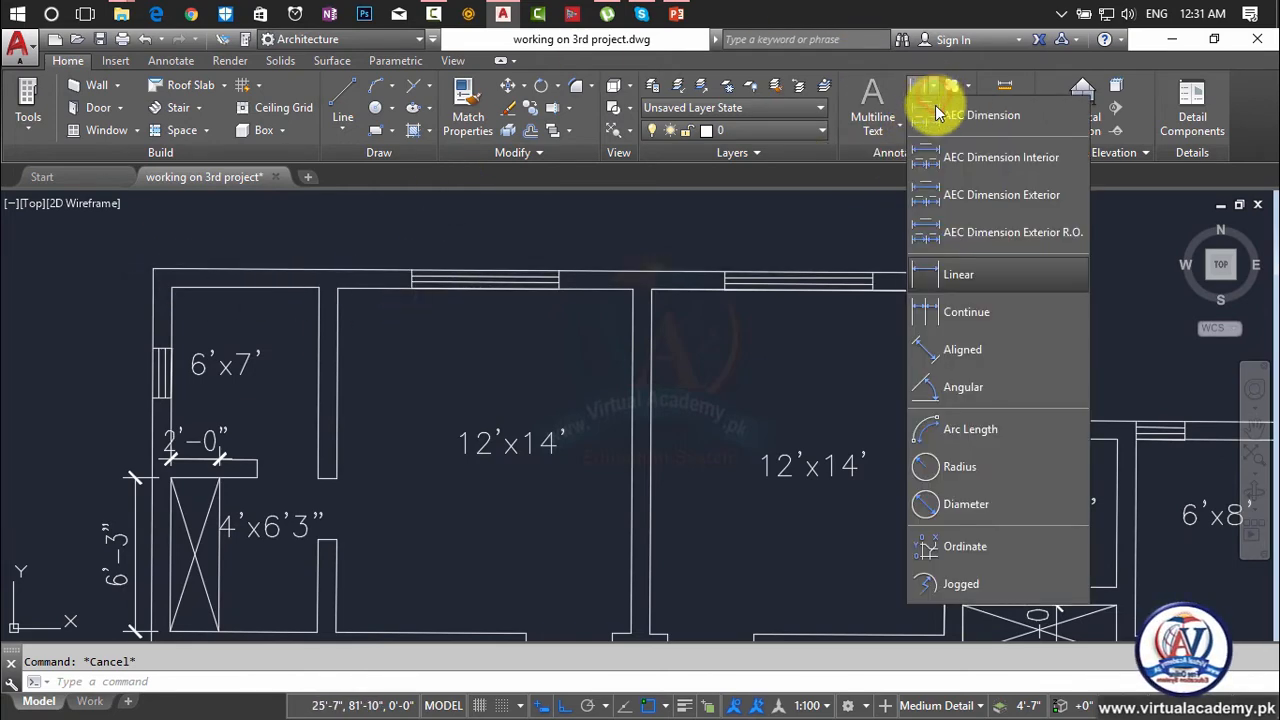
left_click(946, 274)
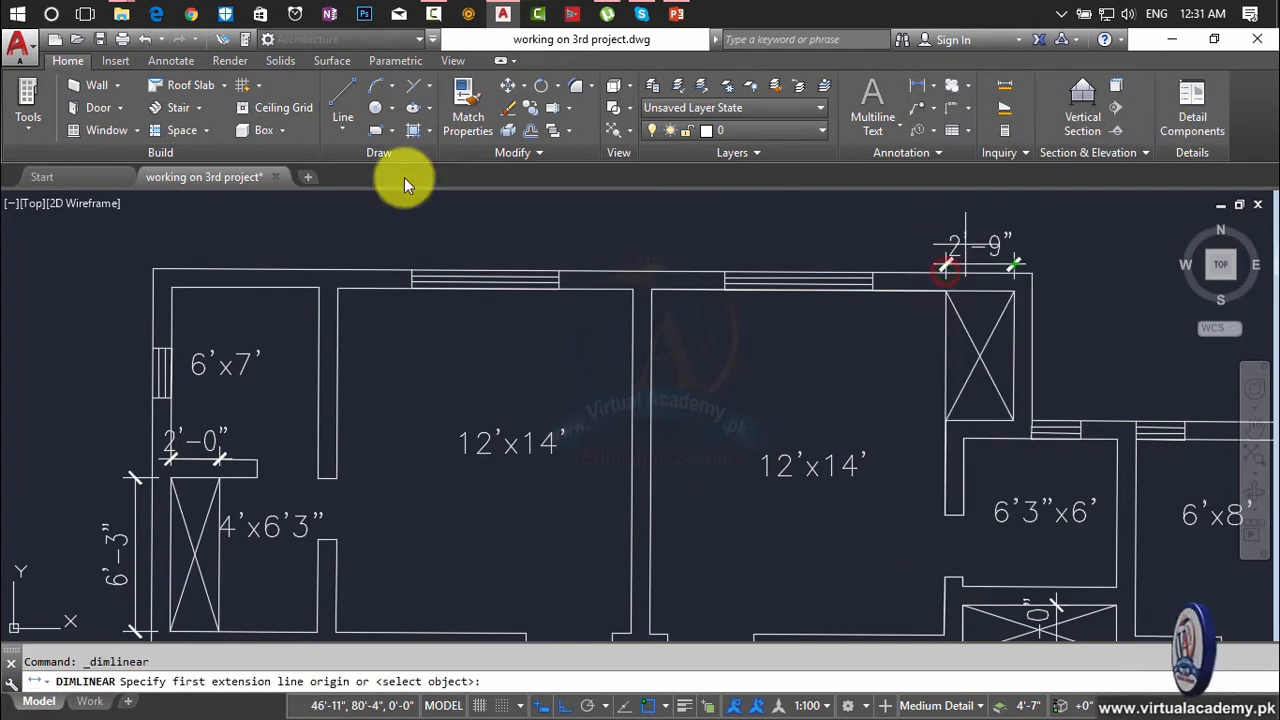
left_click(150, 267)
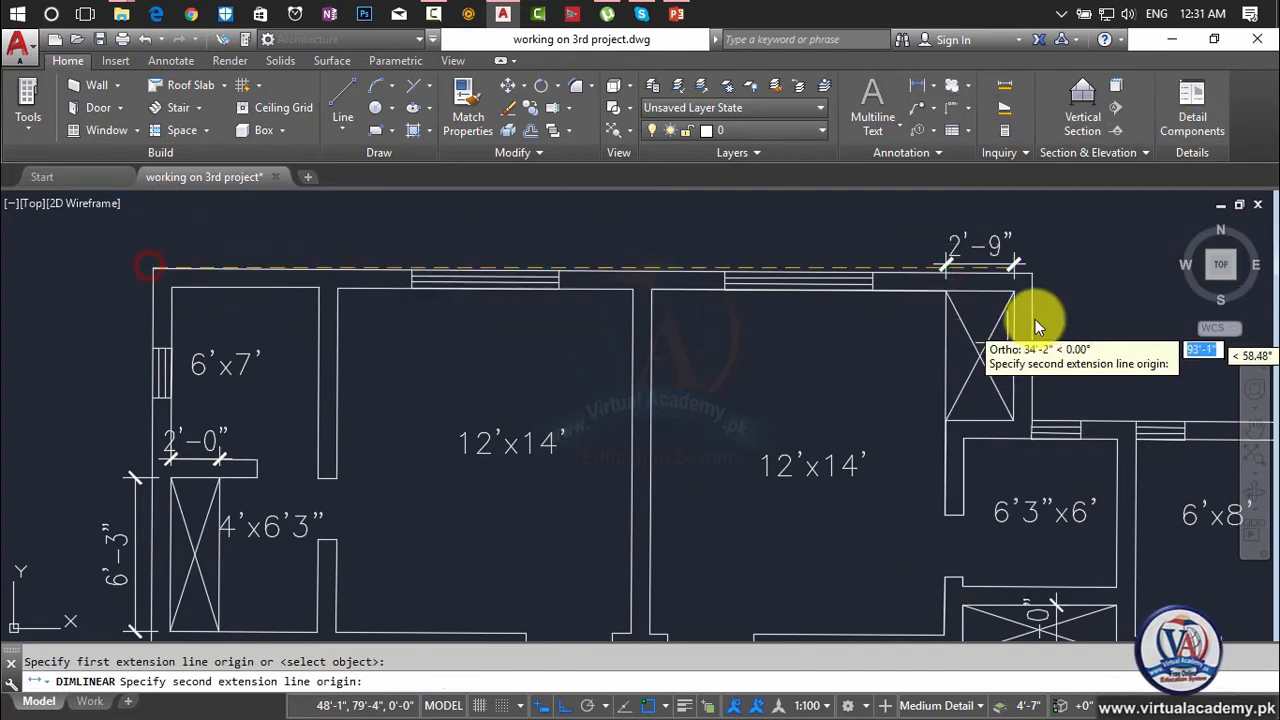
left_click(1031, 279)
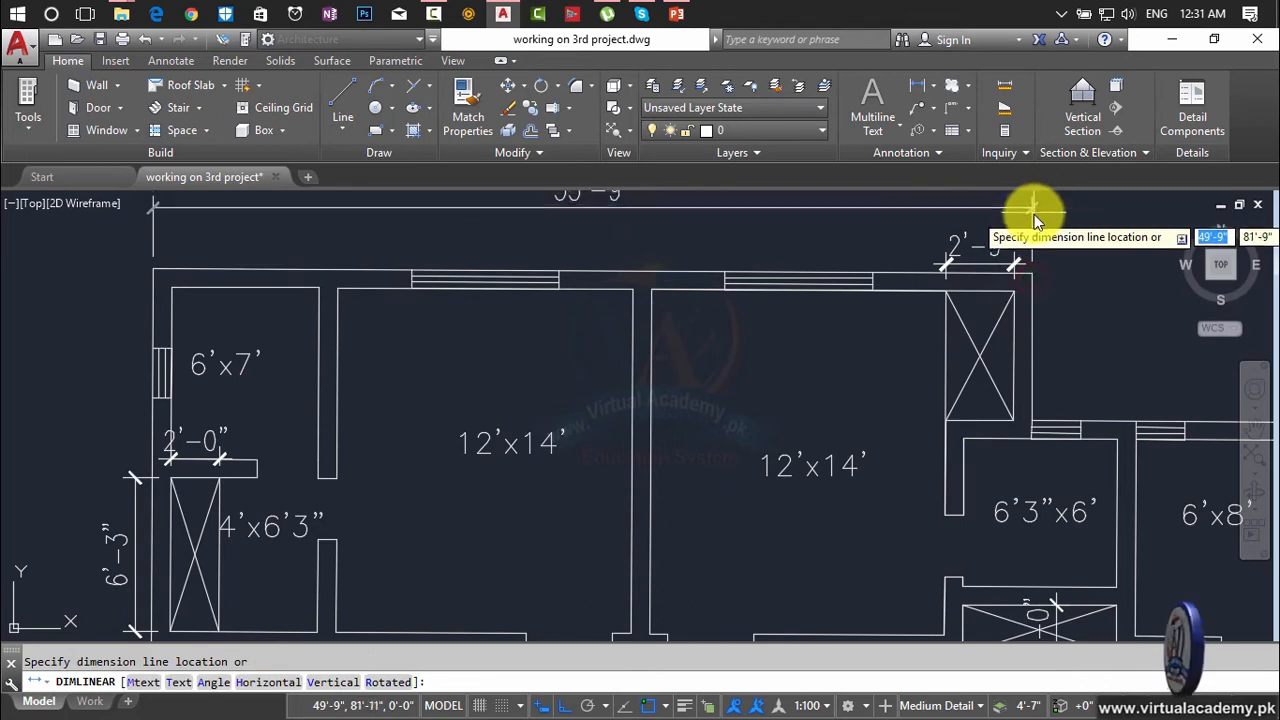
left_click(1034, 215)
middle_click_drag(808, 231, 811, 346)
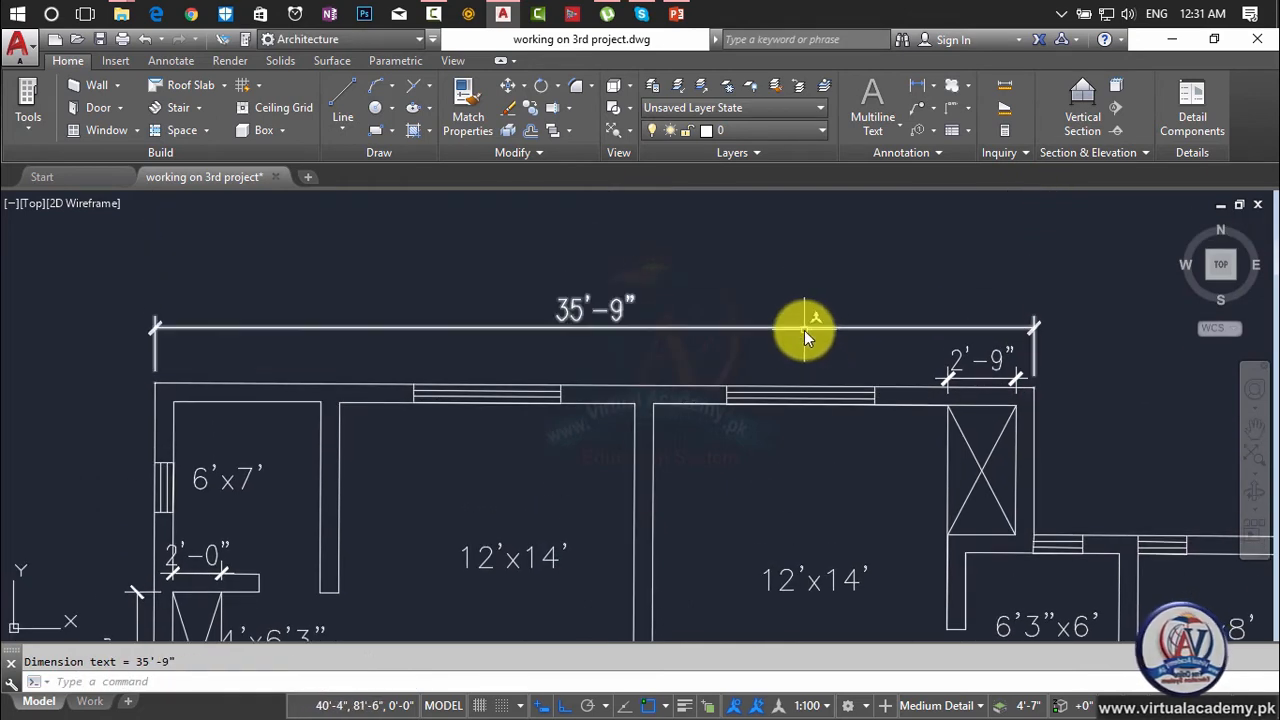
- Delete the linear dimension above the top exterior wall
left_click(804, 328)
key("Delete")
scroll(804, 330, "down", 6)
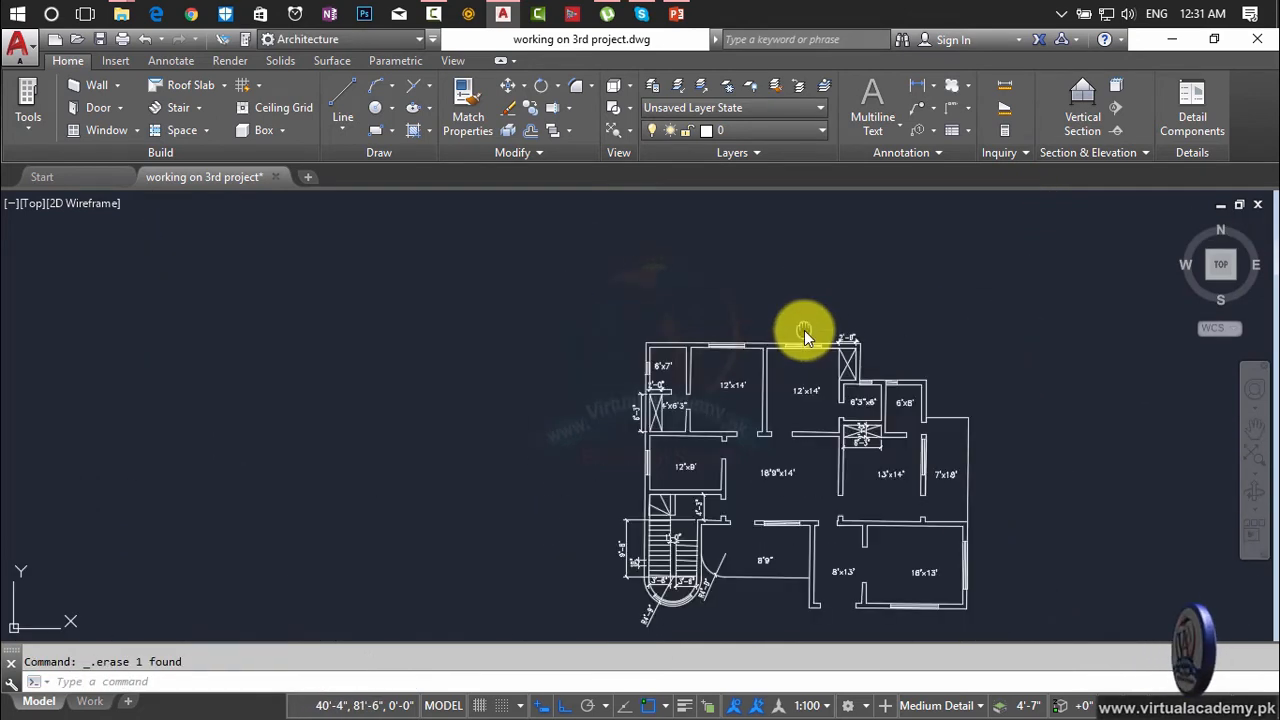
- Draw a 40' horizontal line in the empty space to the right of the floor plan
middle_click_drag(804, 330, 337, 221)
middle_click_drag(531, 293, 620, 355)
key("Escape")
type("l")
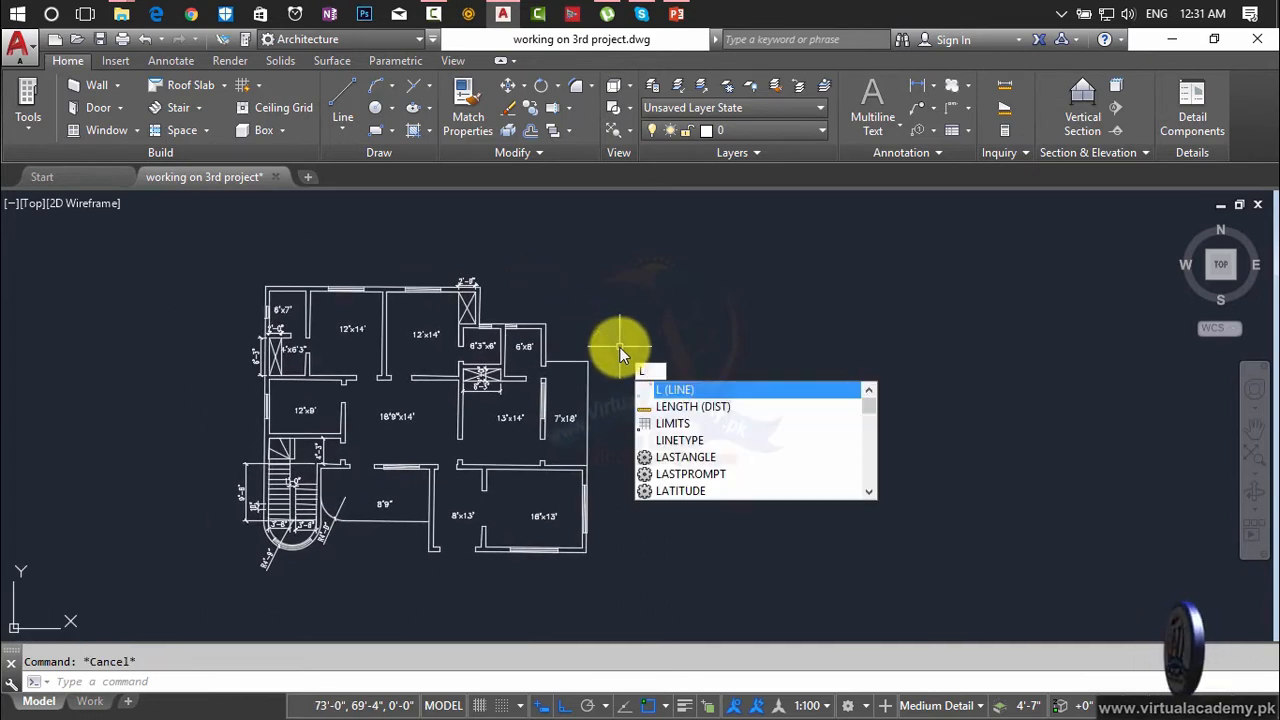
key("Escape")
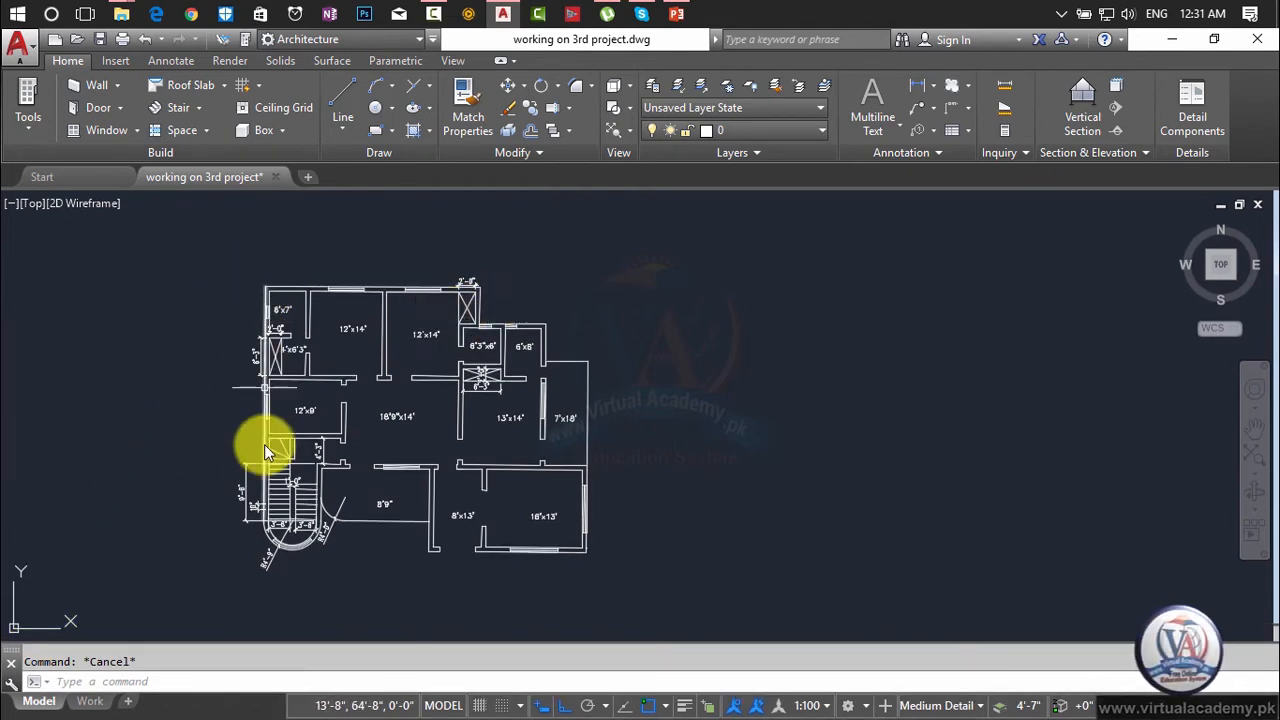
type("l")
key("Return")
left_click(705, 290)
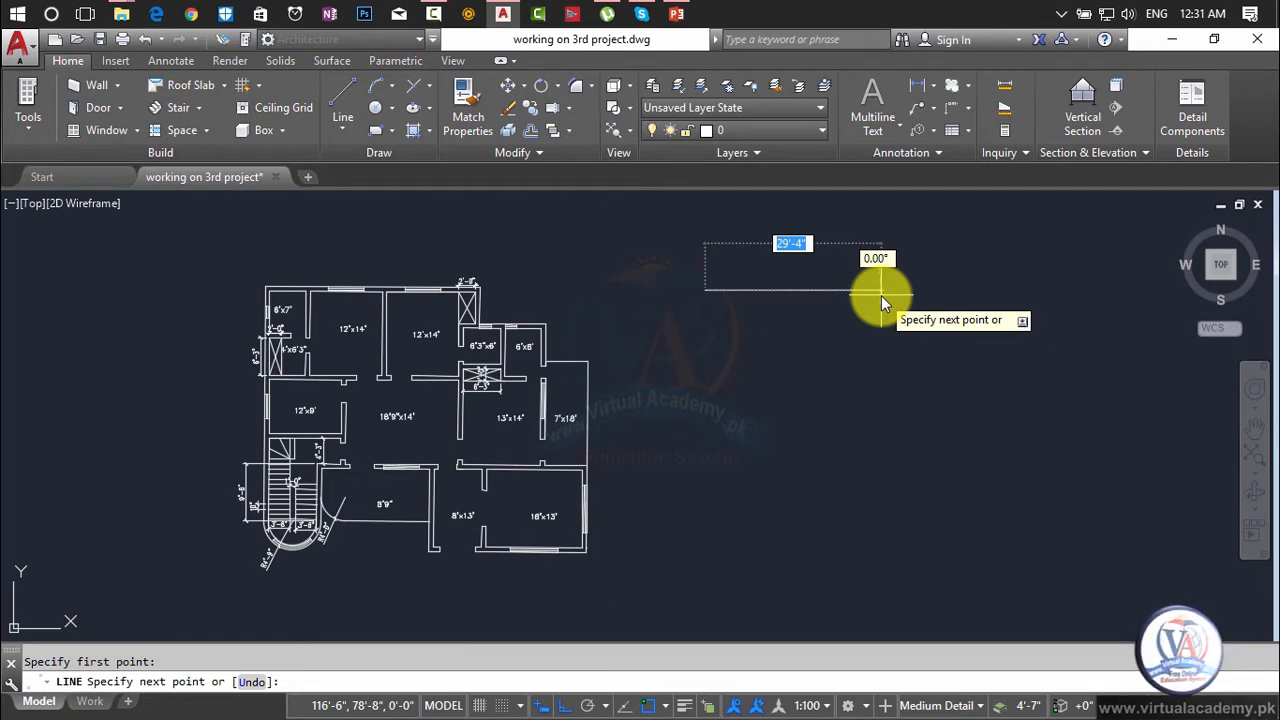
type("40")
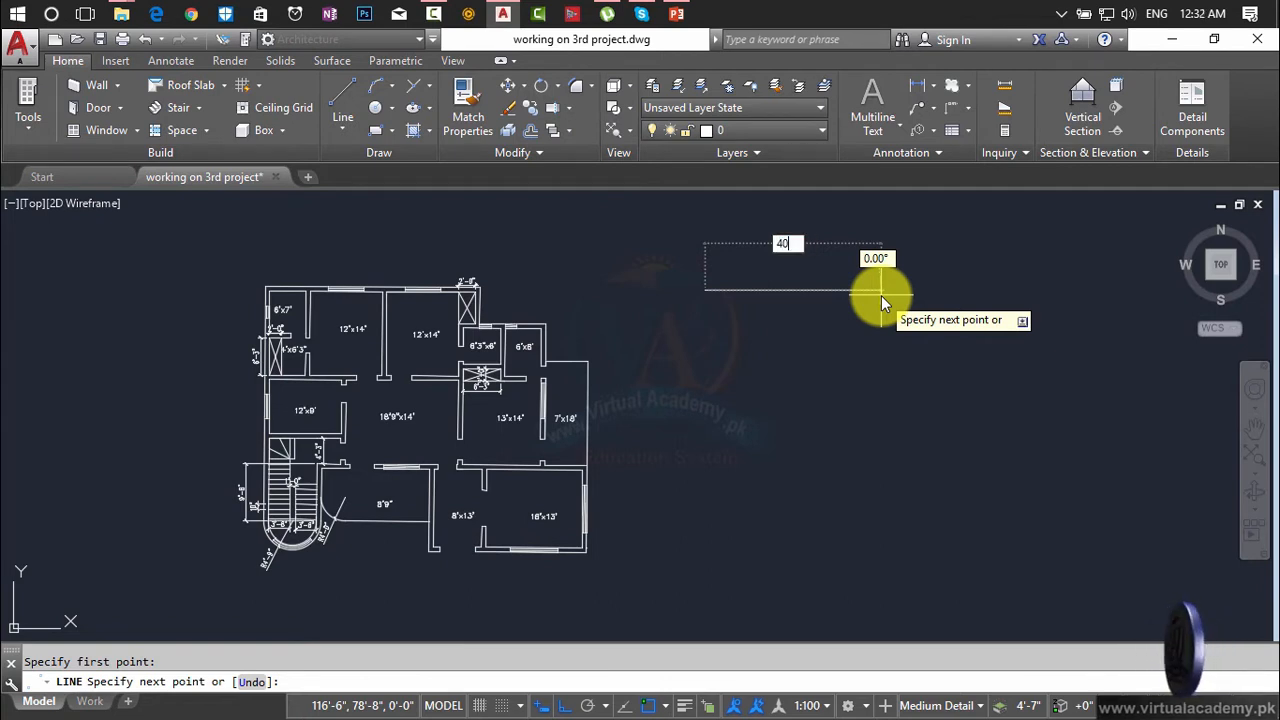
key("Return")
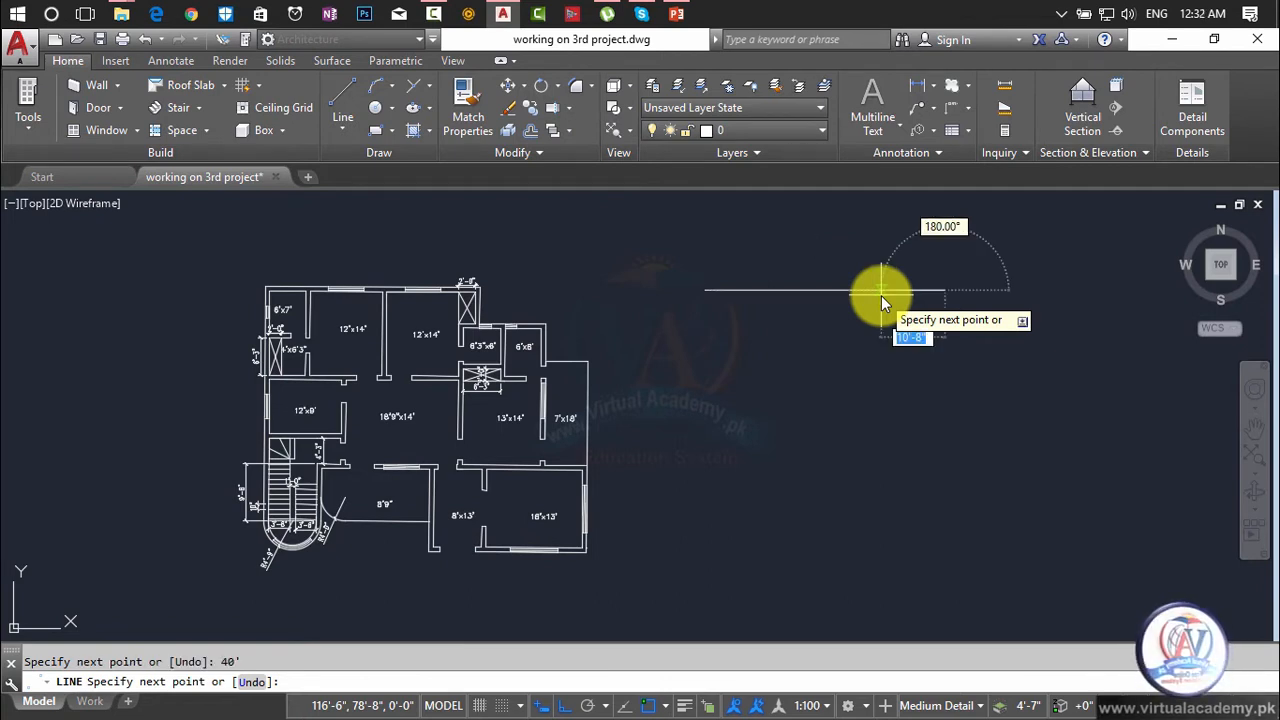
key("Return")
key("Escape")
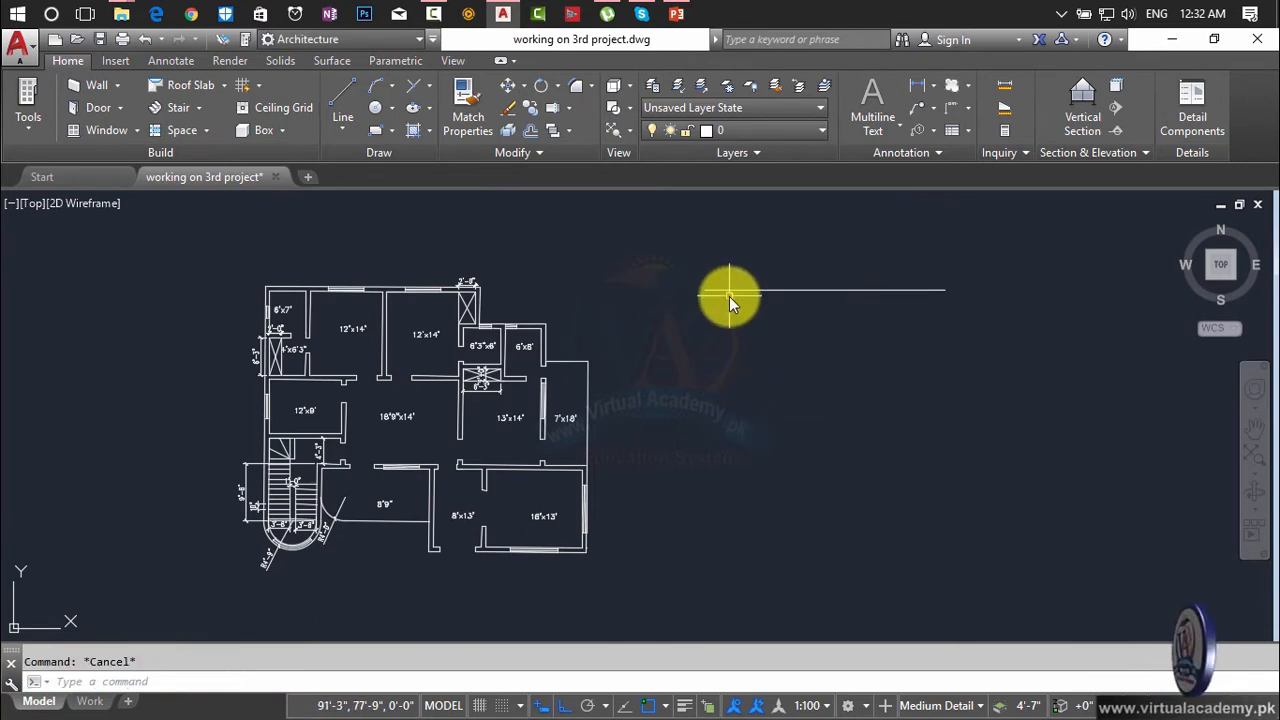
- Draw a 70' vertical line straight down from the left end of the 40' line
key("Return")
left_click(705, 292)
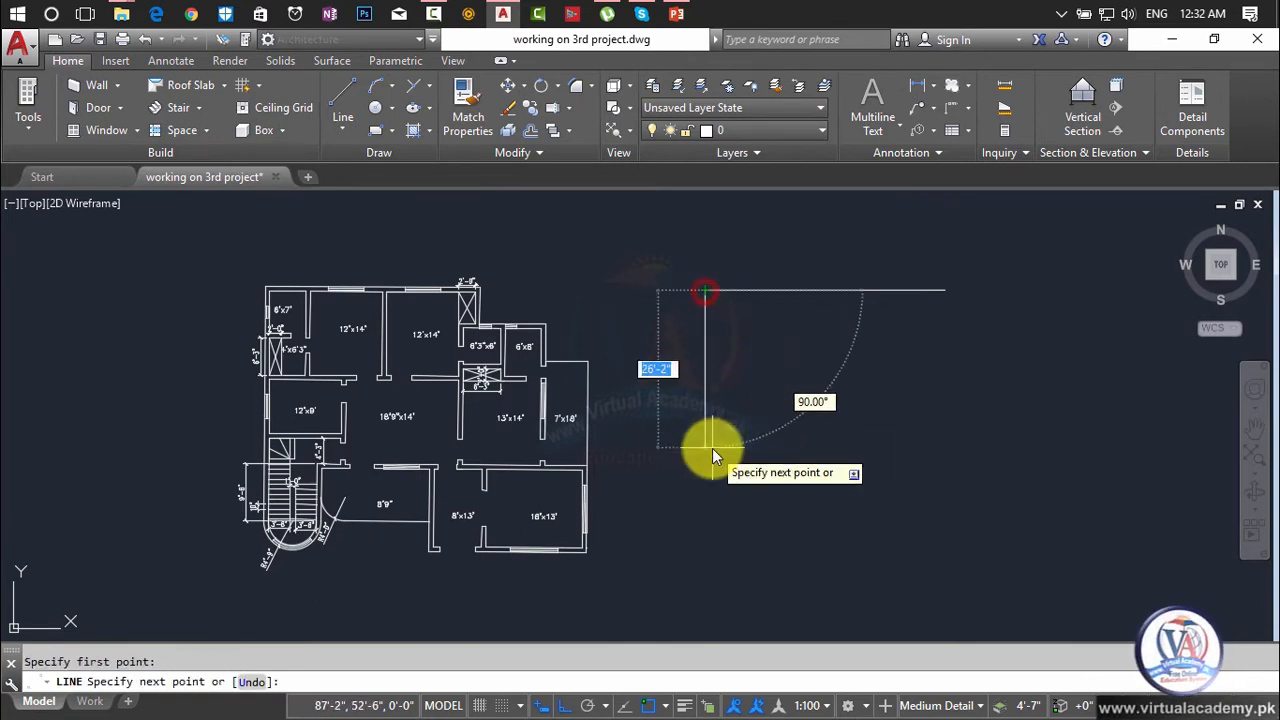
type("70")
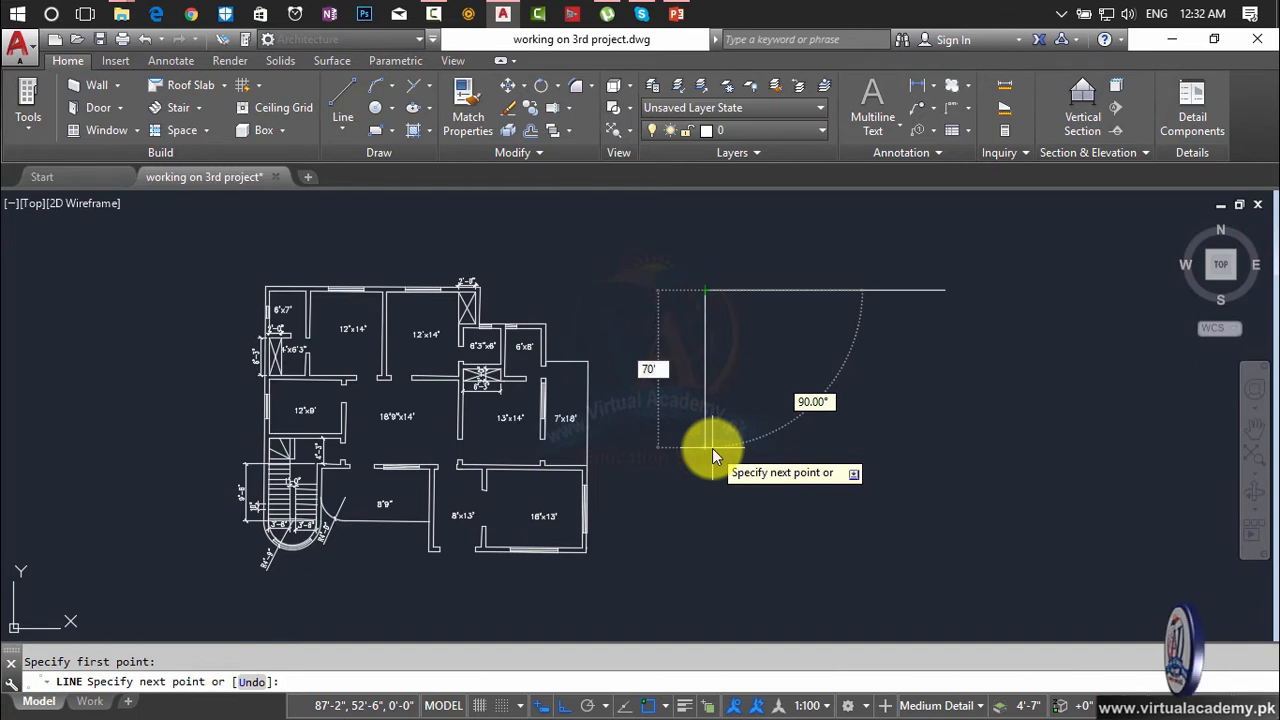
key("Return")
scroll(754, 421, "down", 2)
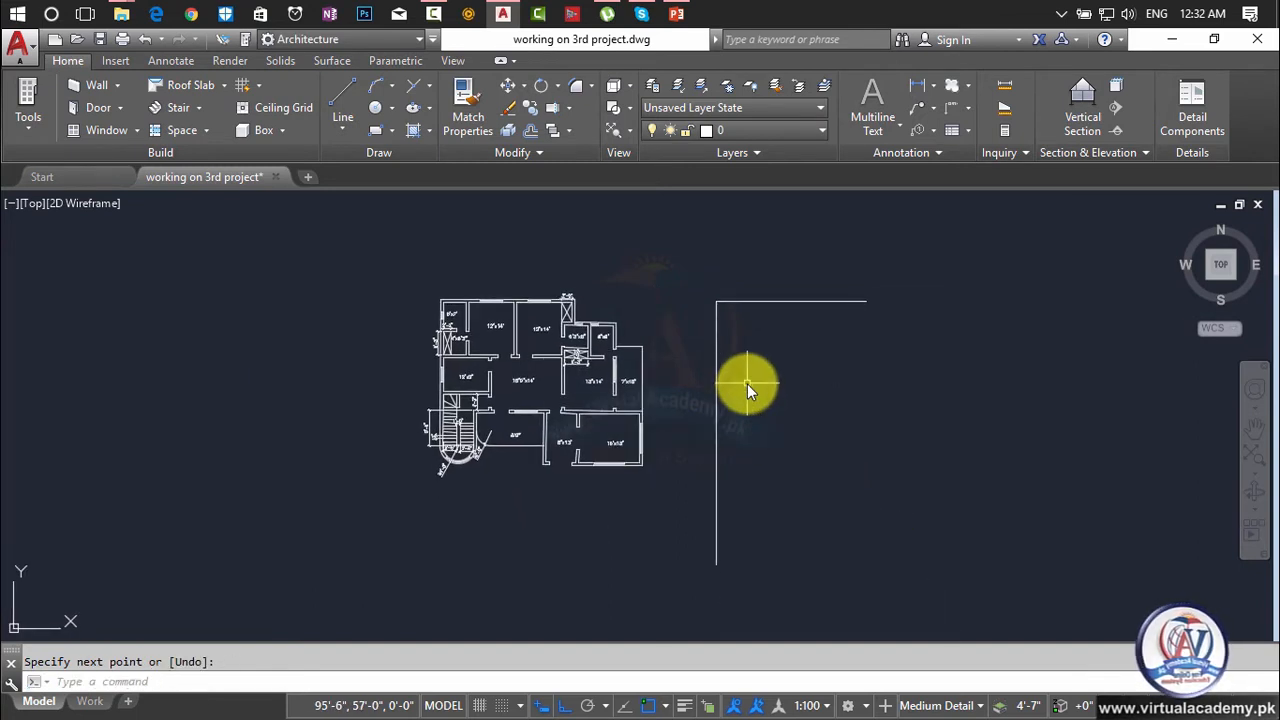
- Offset the 40' horizontal line downward and the 70' vertical line to the right, each by 9"
scroll(733, 305, "up", 3)
middle_click_drag(733, 305, 737, 346)
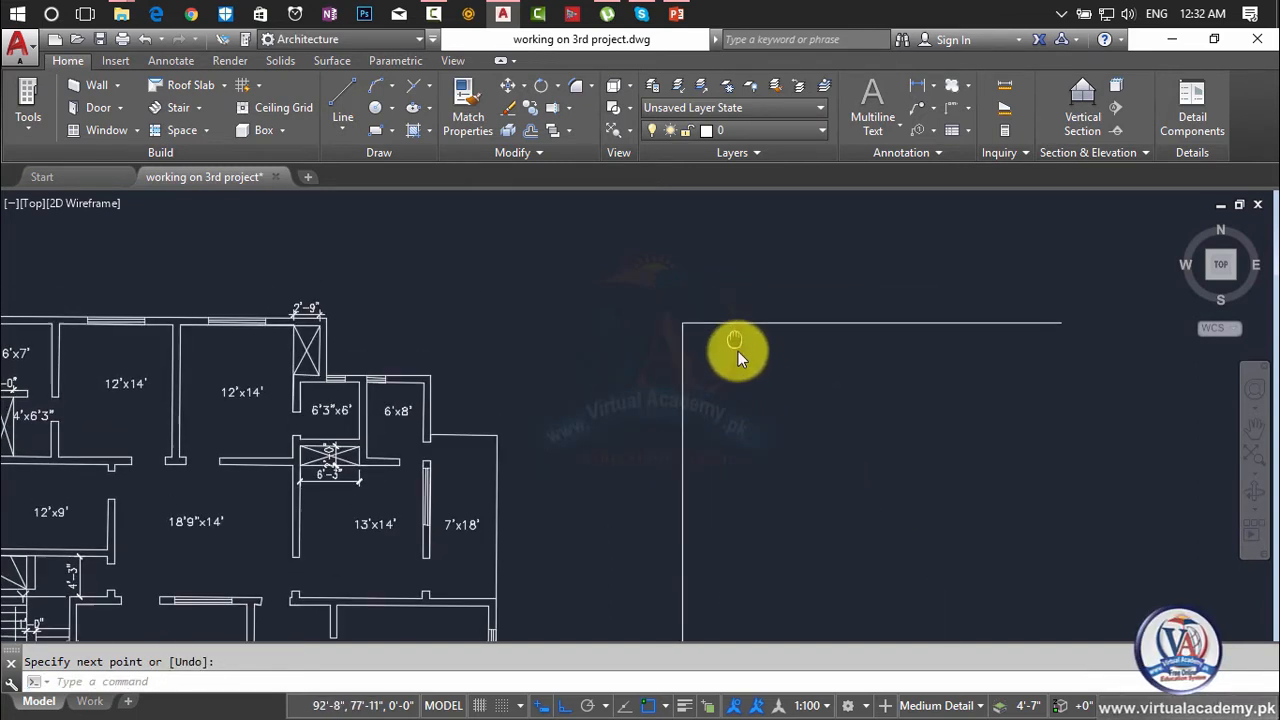
key("Escape")
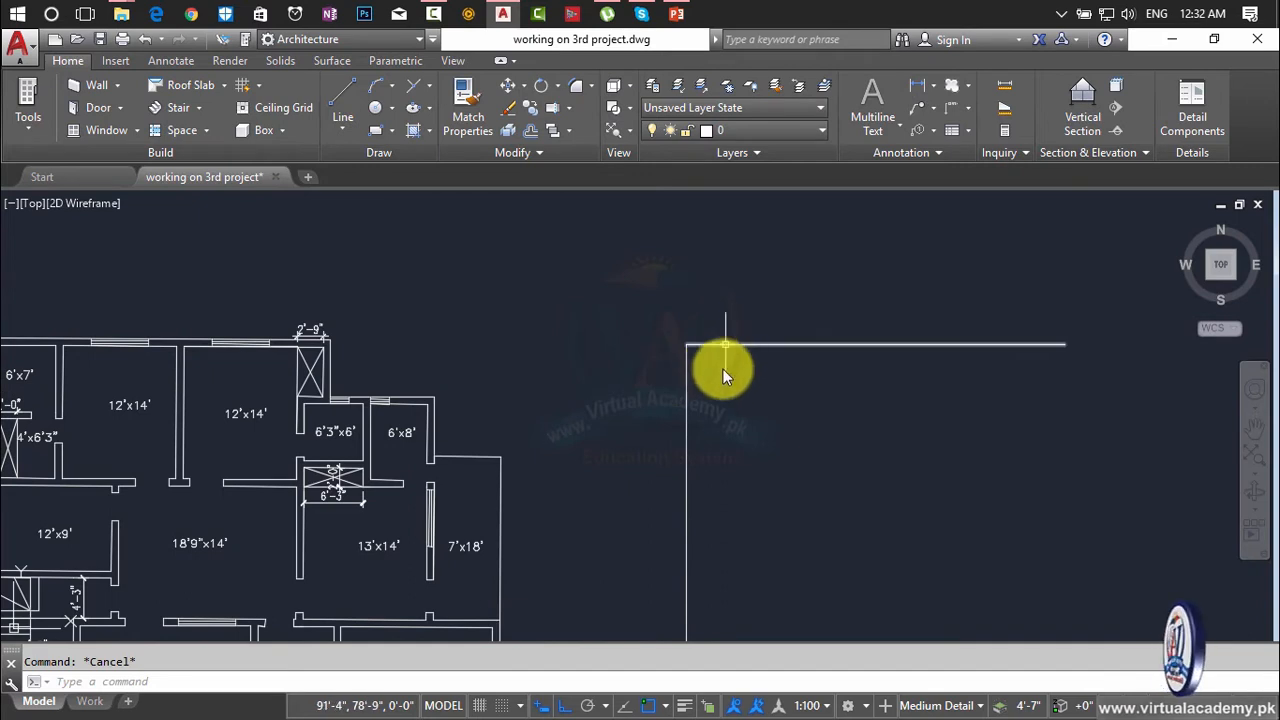
type("o")
key("Return")
type("9")
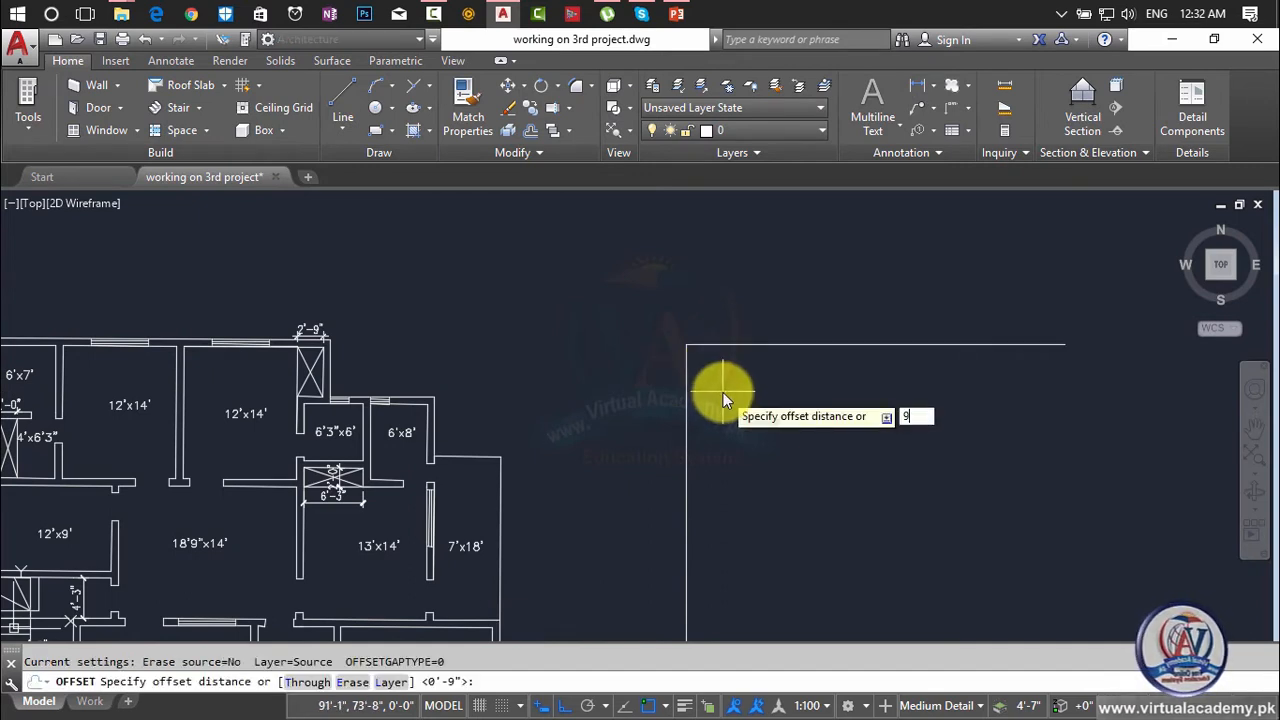
key("Return")
left_click(734, 346)
left_click(728, 402)
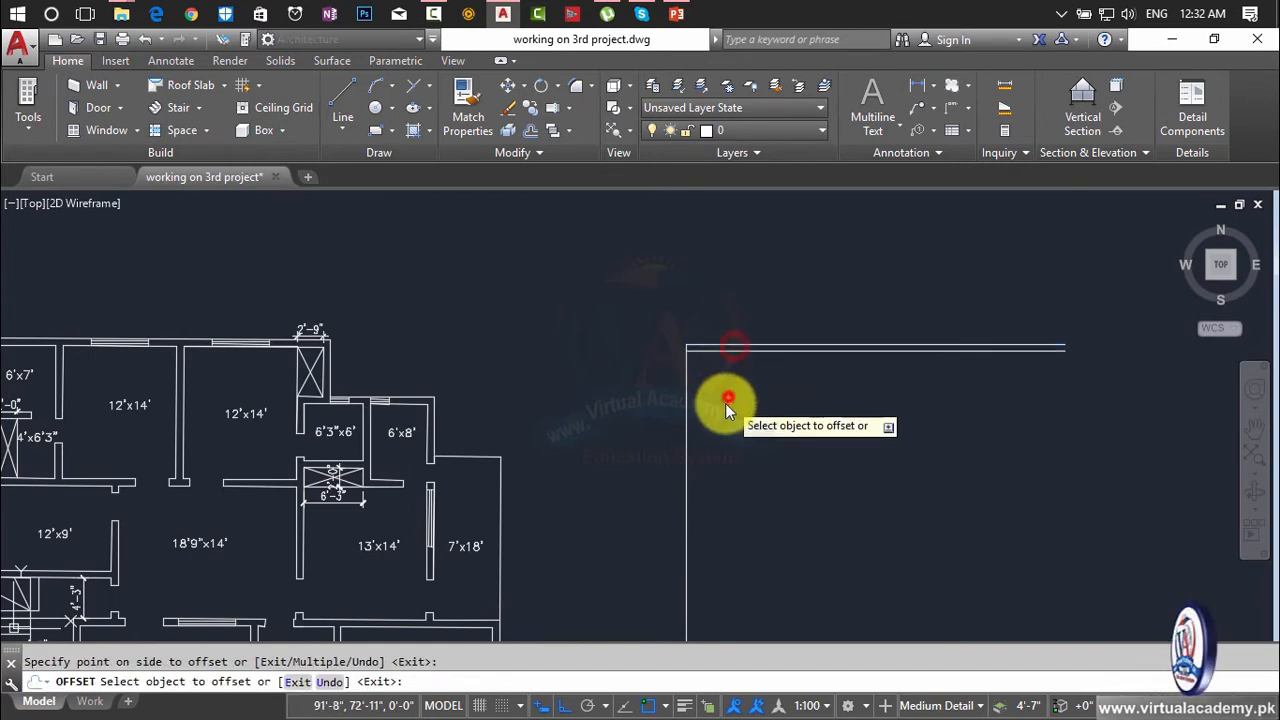
left_click(687, 413)
left_click(741, 414)
- Fillet the inner lines of the top and left exterior walls into a sharp corner with a 0" radius
scroll(679, 346, "up", 8)
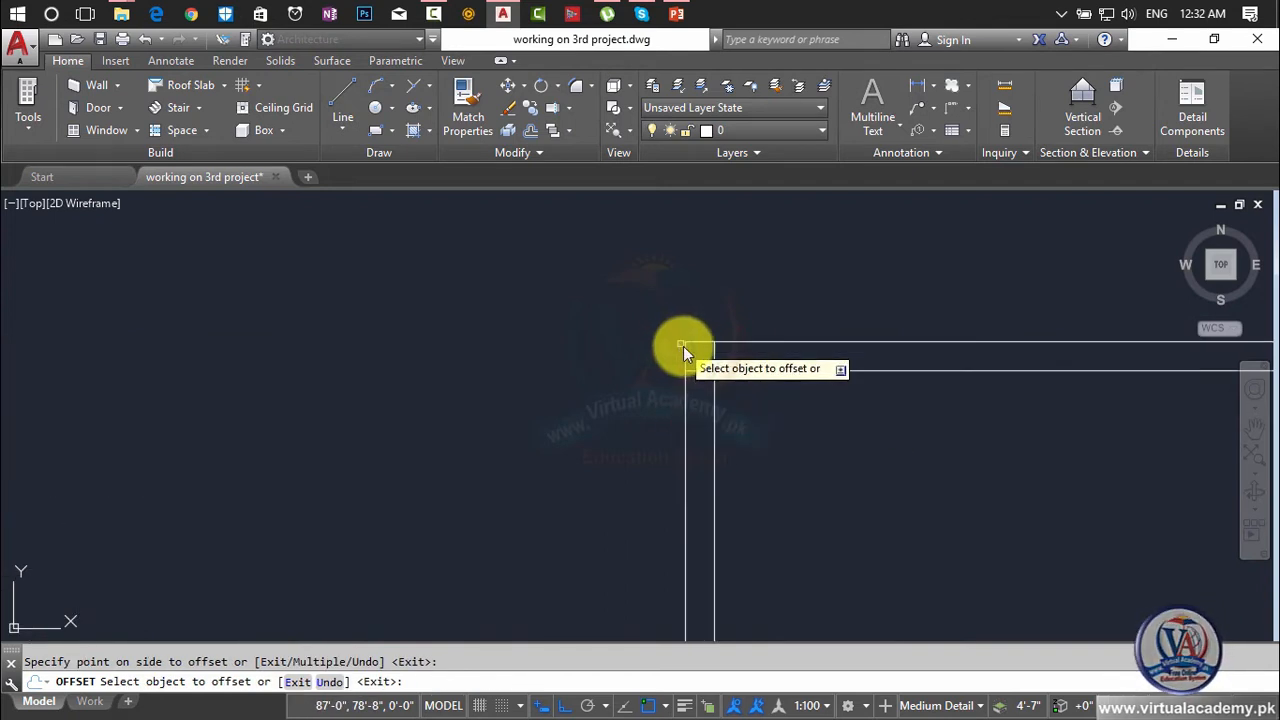
scroll(708, 358, "up", 3)
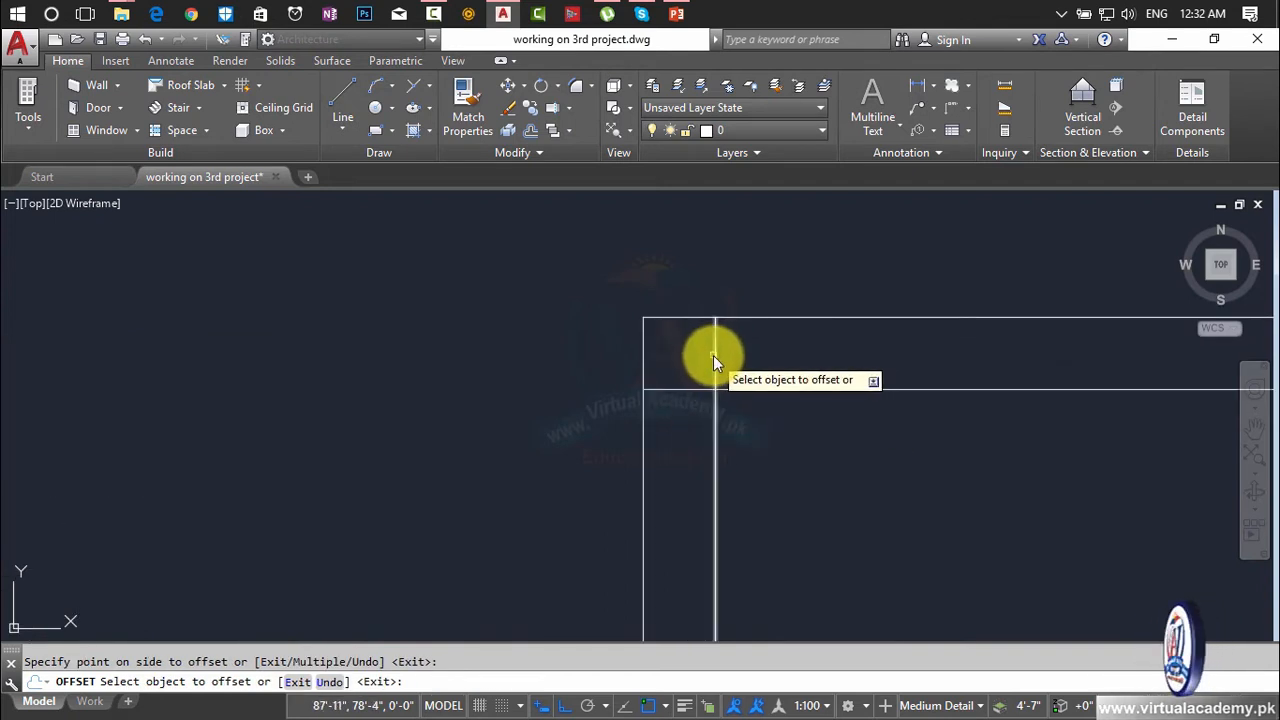
key("Escape")
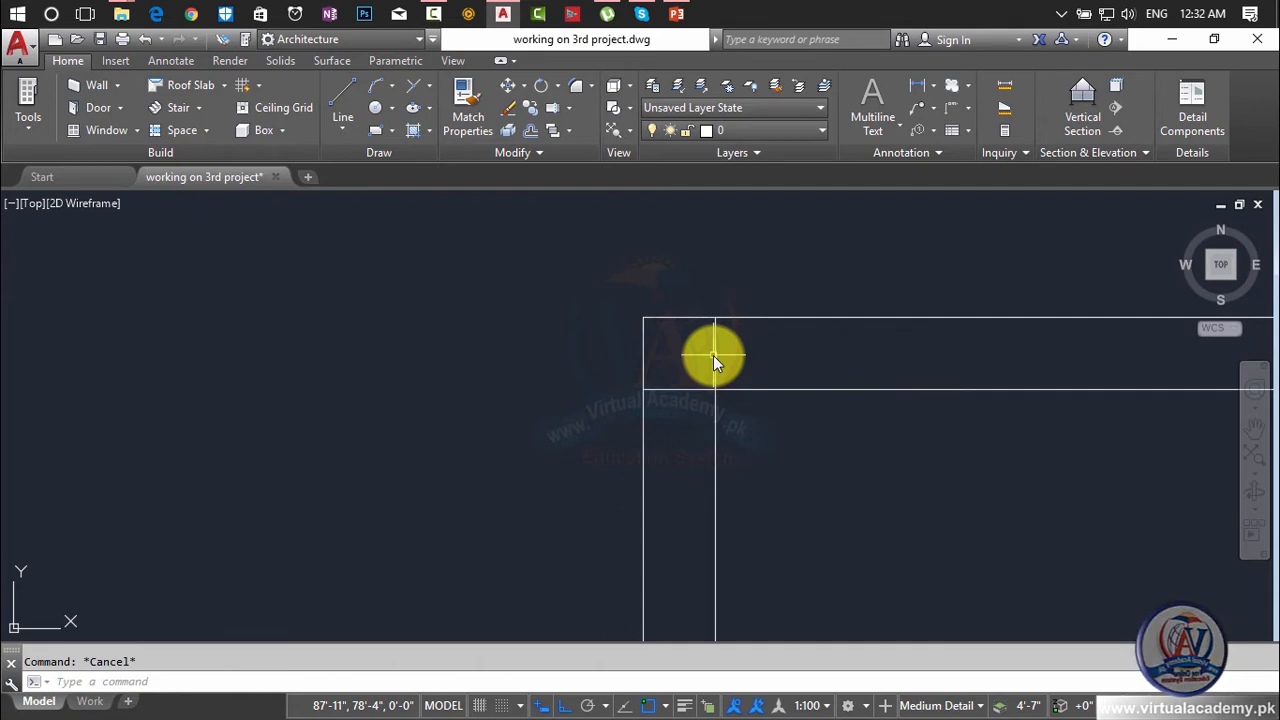
type("f")
key("Return")
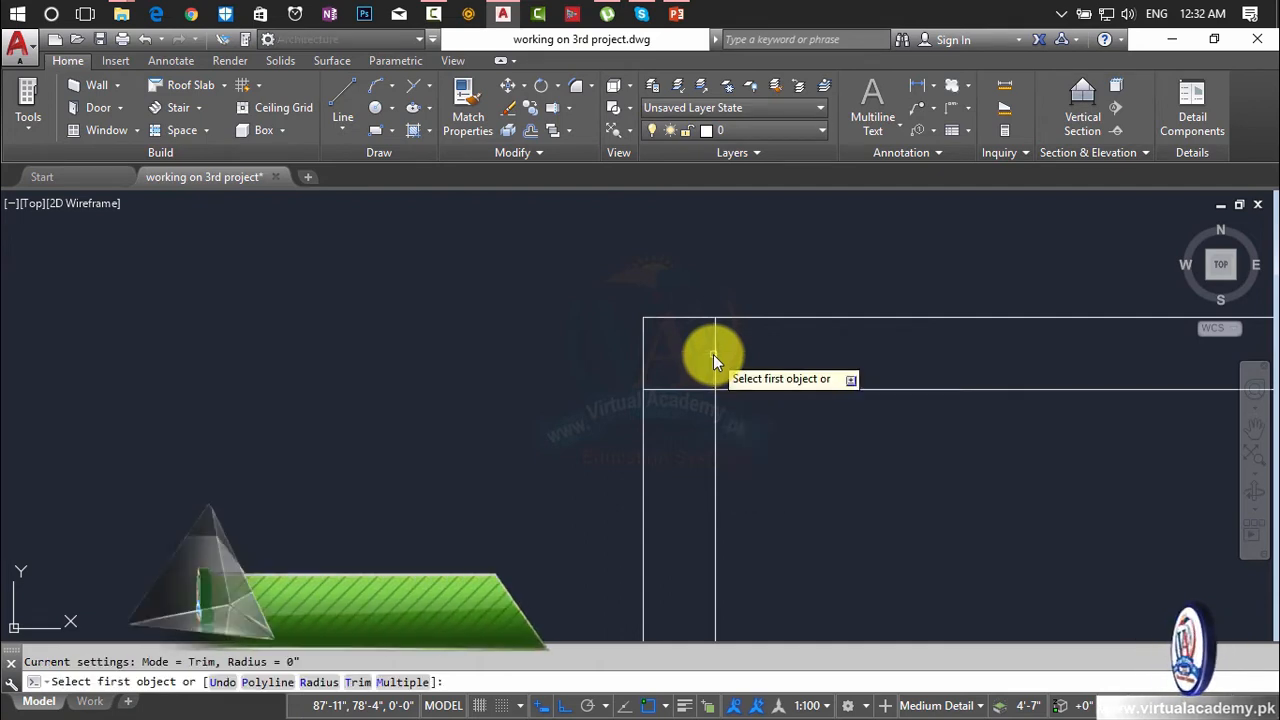
type("r")
key("Return")
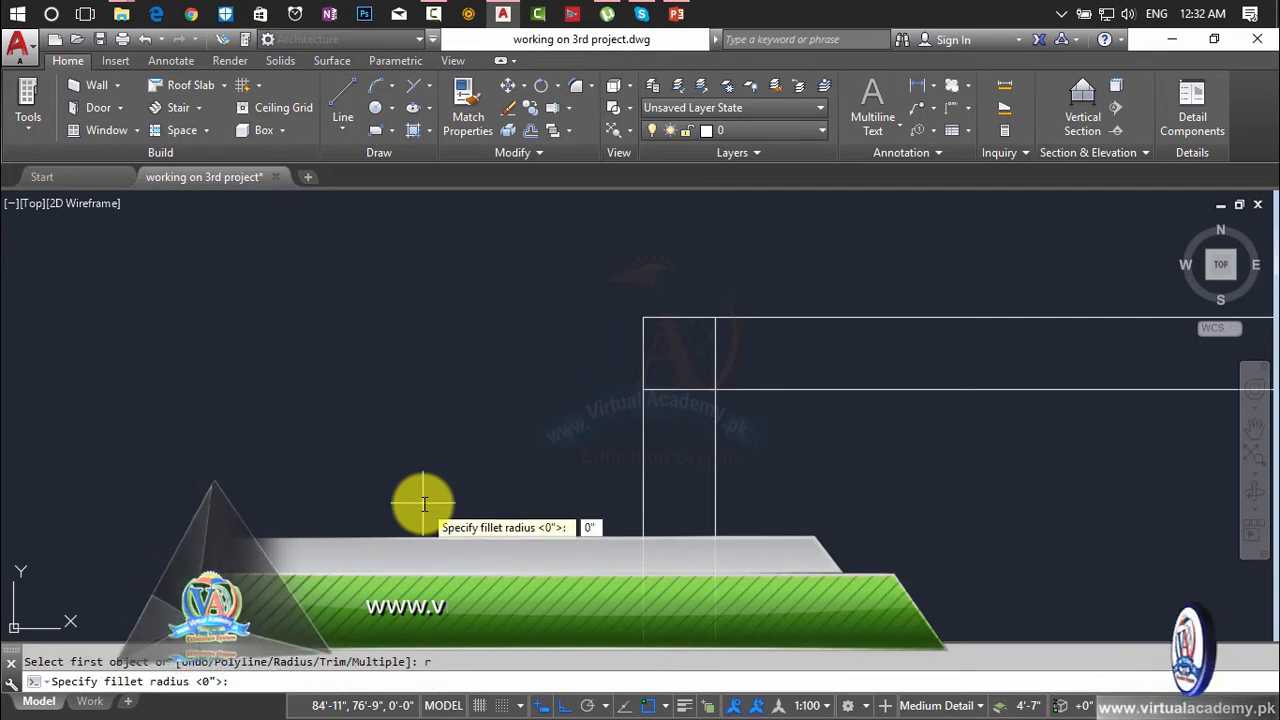
key("Return")
left_click(714, 431)
left_click(746, 390)
scroll(746, 415, "down", 4)
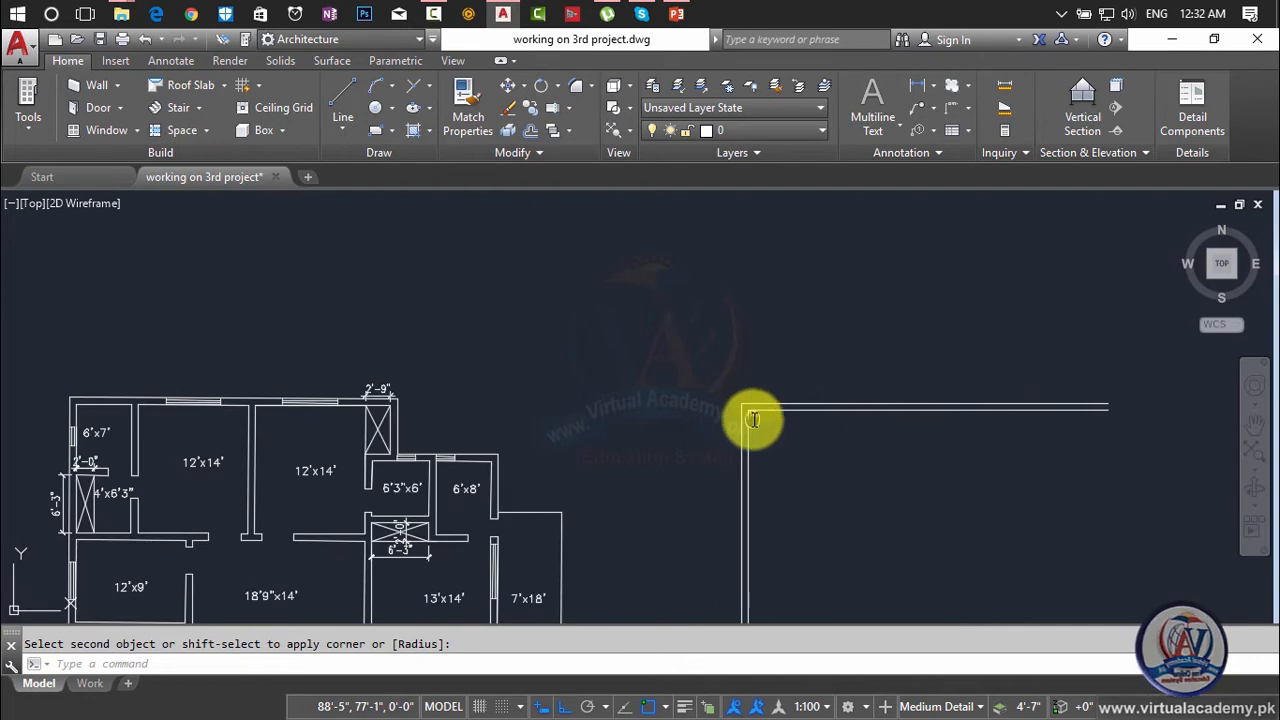
middle_click_drag(751, 420, 817, 354)
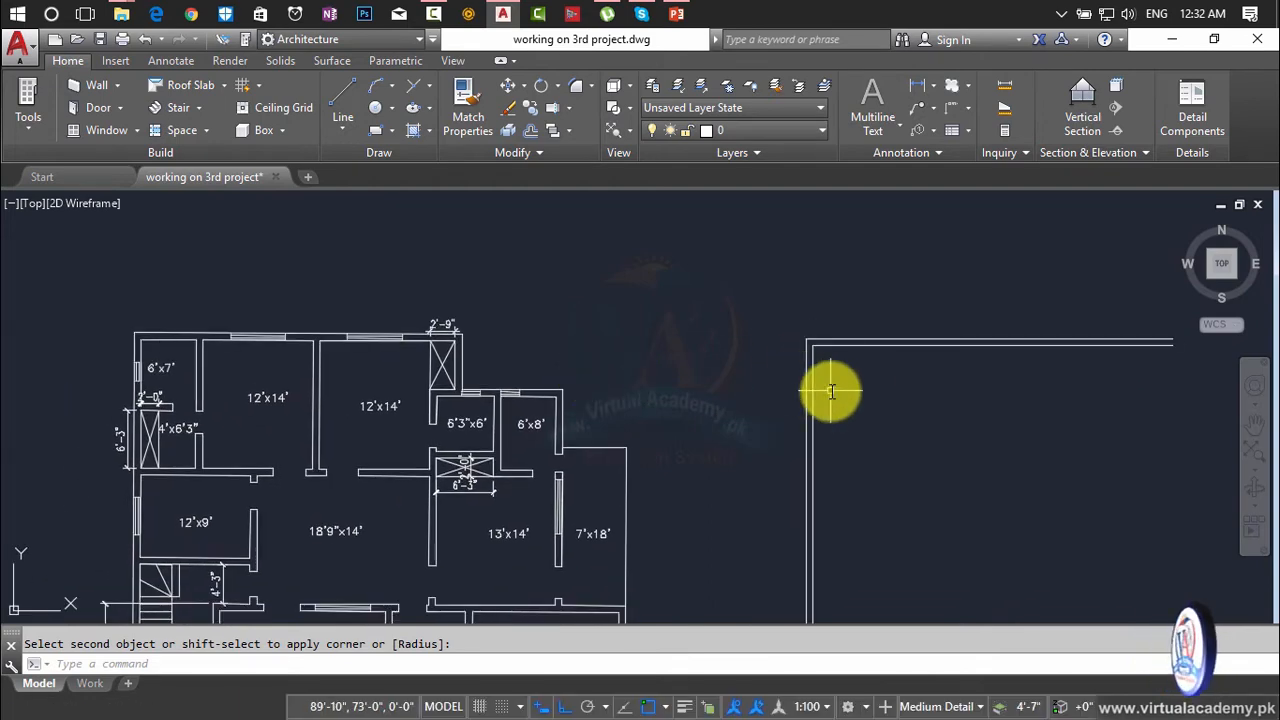
- Offset the inner line of the left exterior wall 6' to the right
scroll(160, 385, "up", 3)
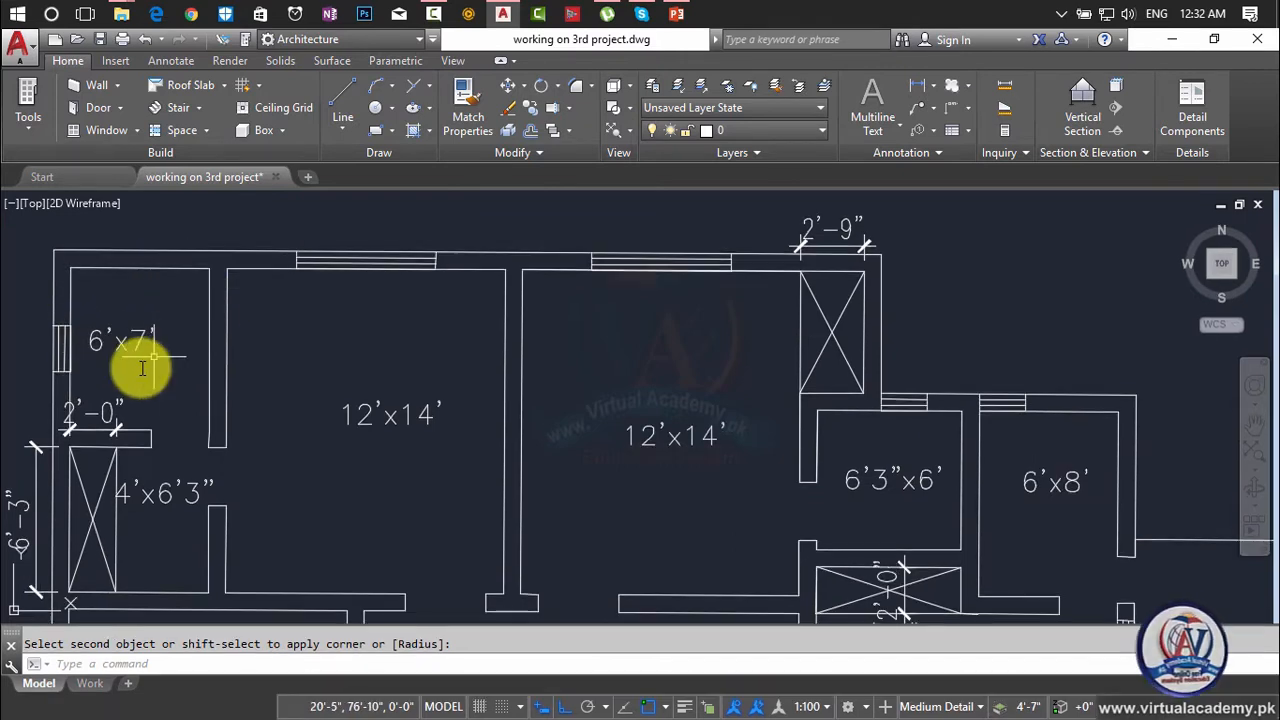
scroll(220, 369, "down", 1)
middle_click_drag(334, 392, 229, 425)
scroll(446, 392, "down", 1)
middle_click_drag(449, 392, 445, 392)
key("Escape")
type("o")
key("Return")
type("6'")
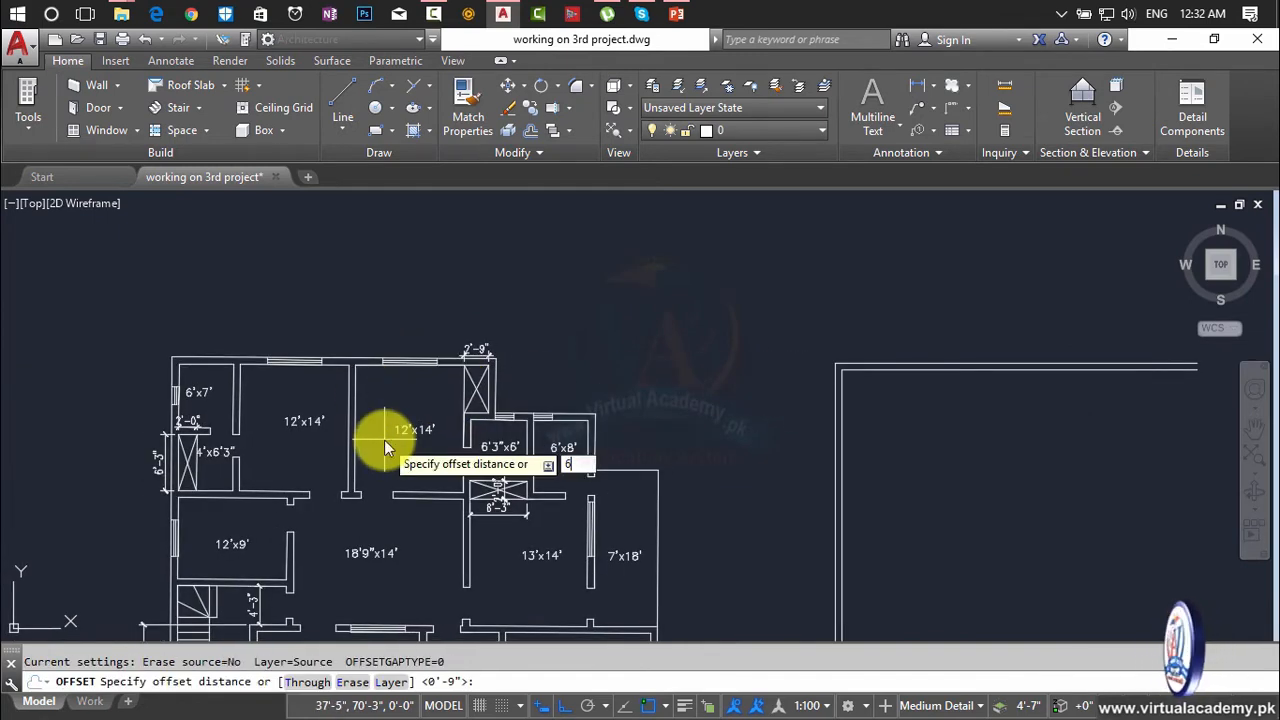
key("Return")
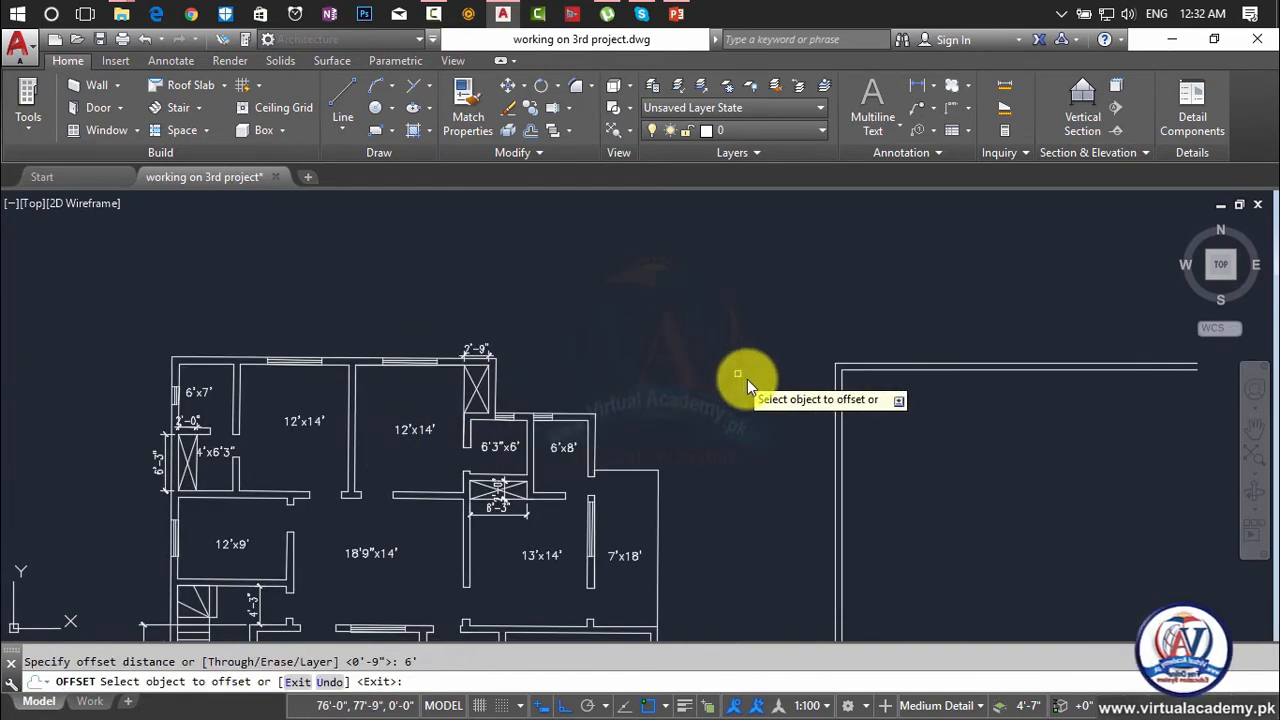
left_click(842, 403)
left_click(931, 412)
key("Escape")
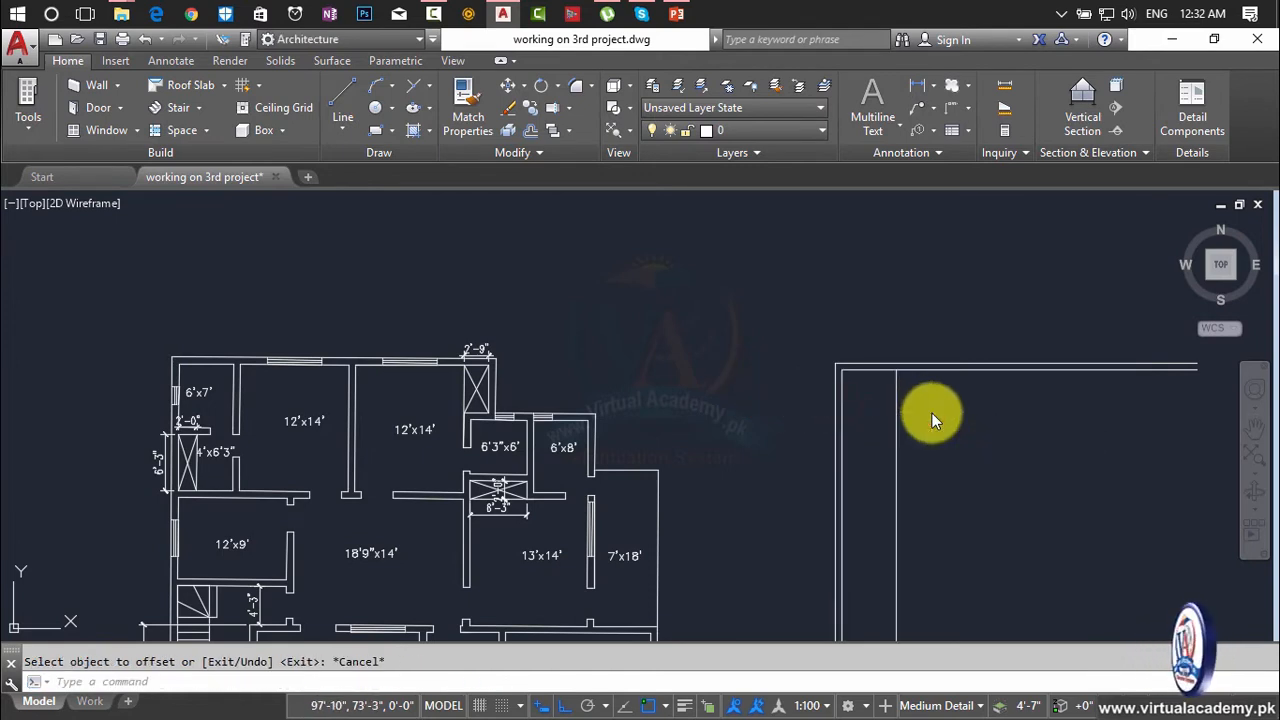
- Offset the inner line of the top exterior wall 7' downward
type("o")
key("Return")
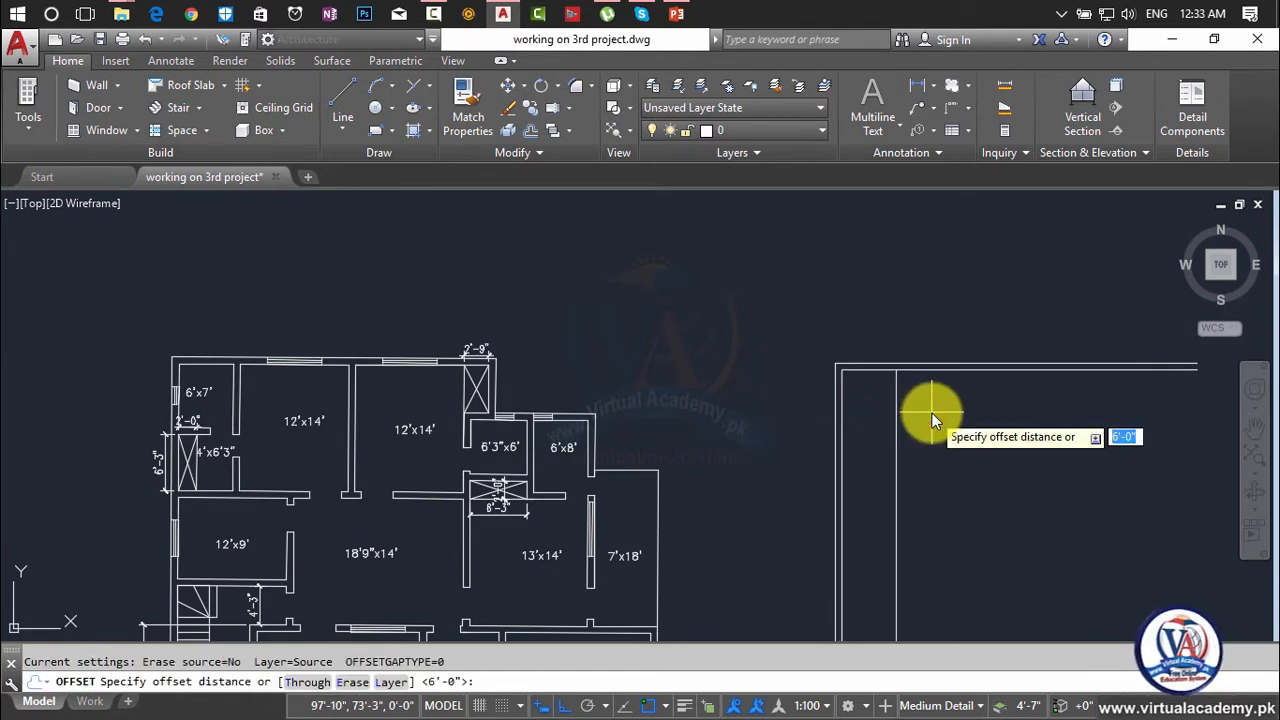
type("7'")
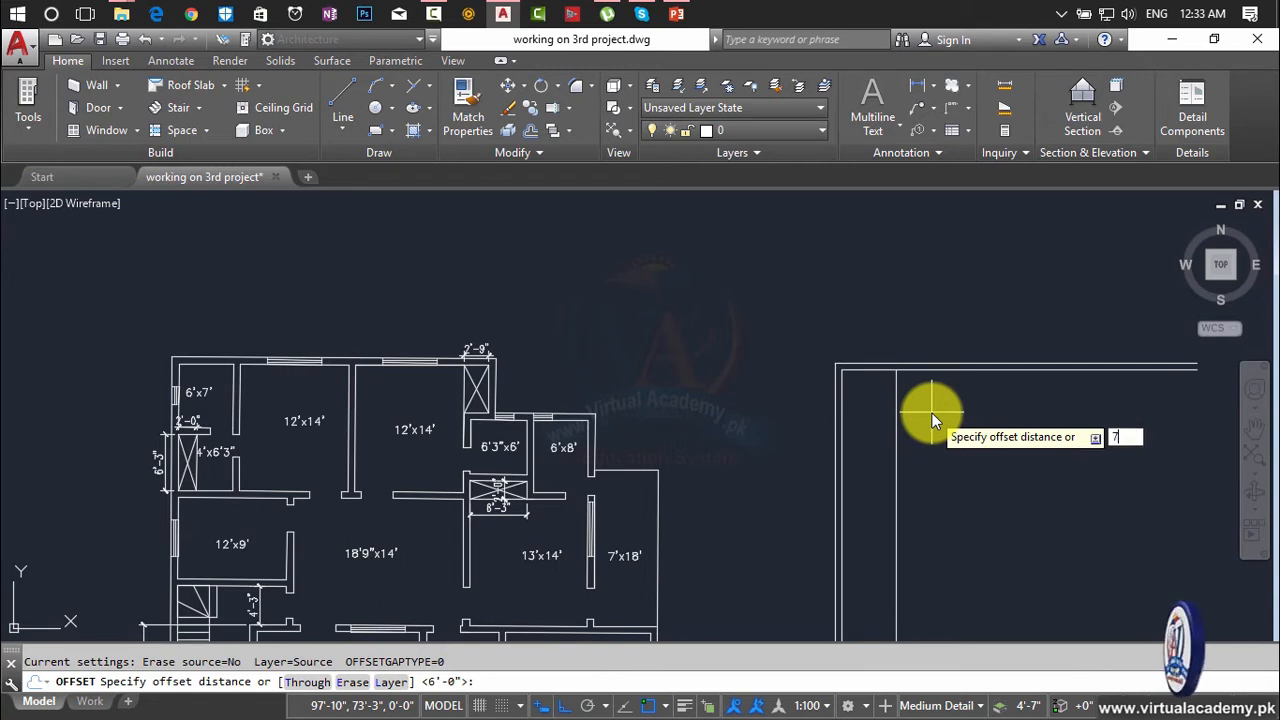
key("Return")
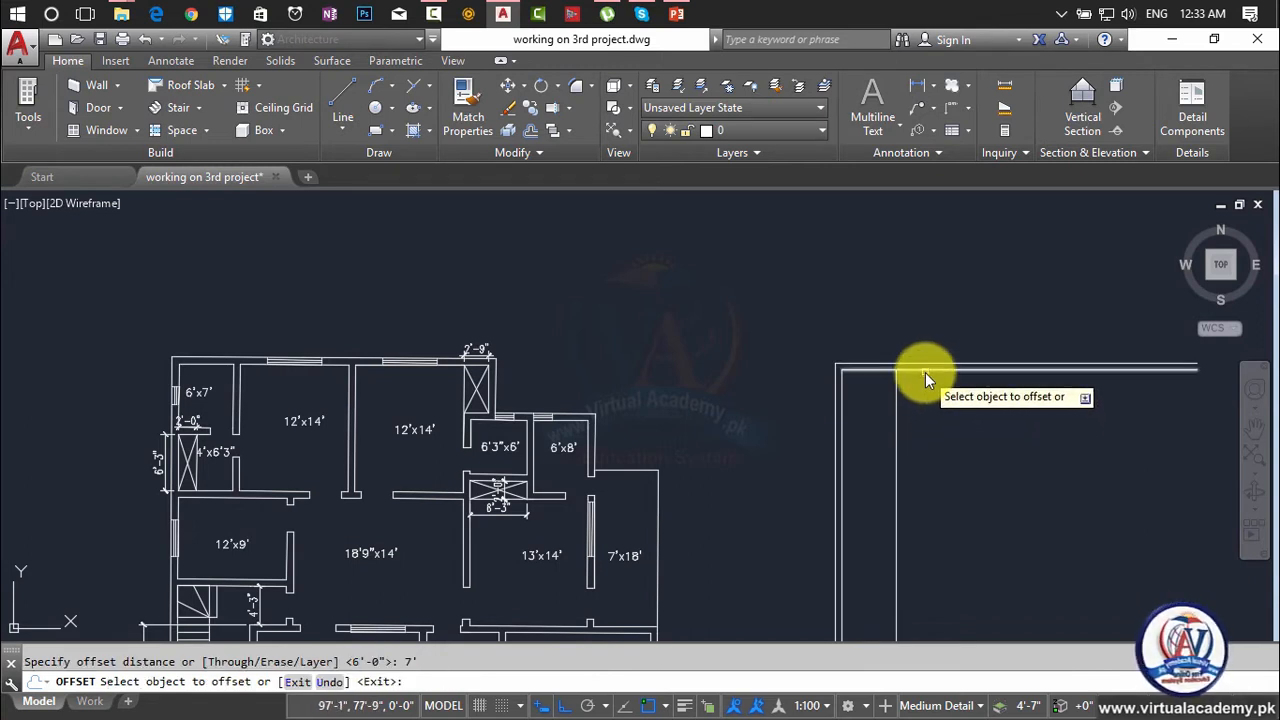
left_click(925, 371)
left_click(930, 440)
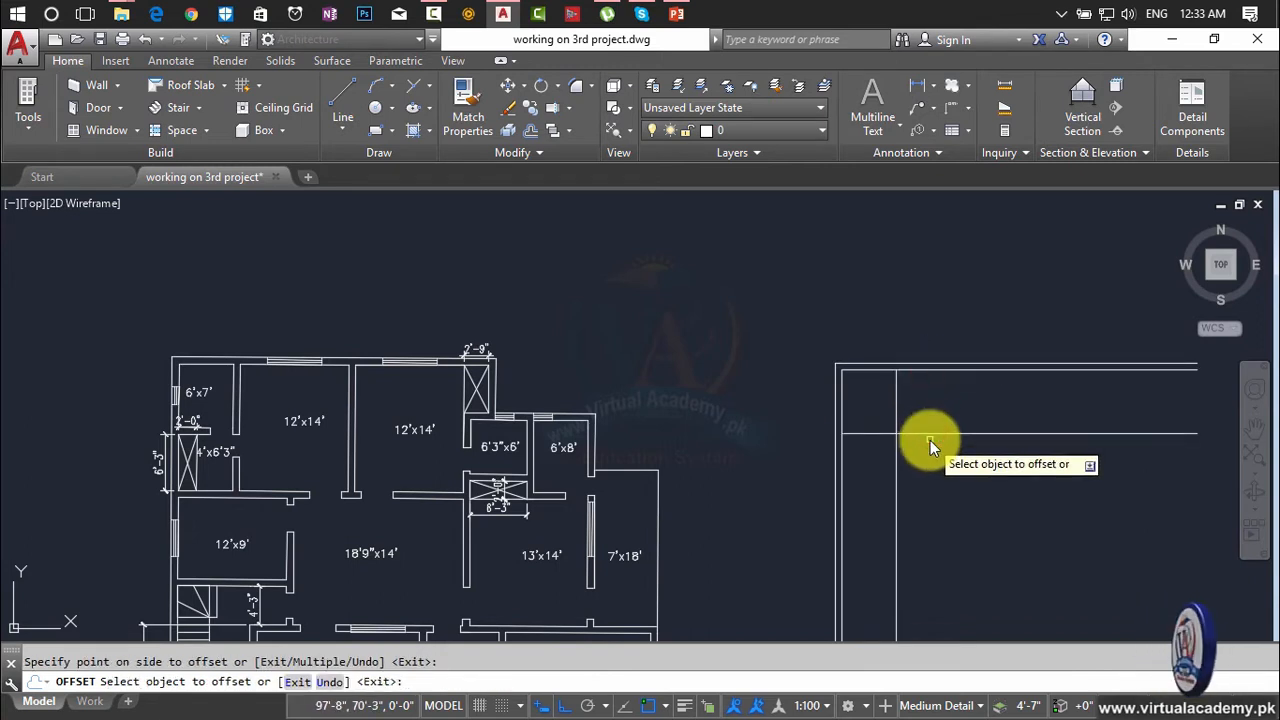
key("Escape")
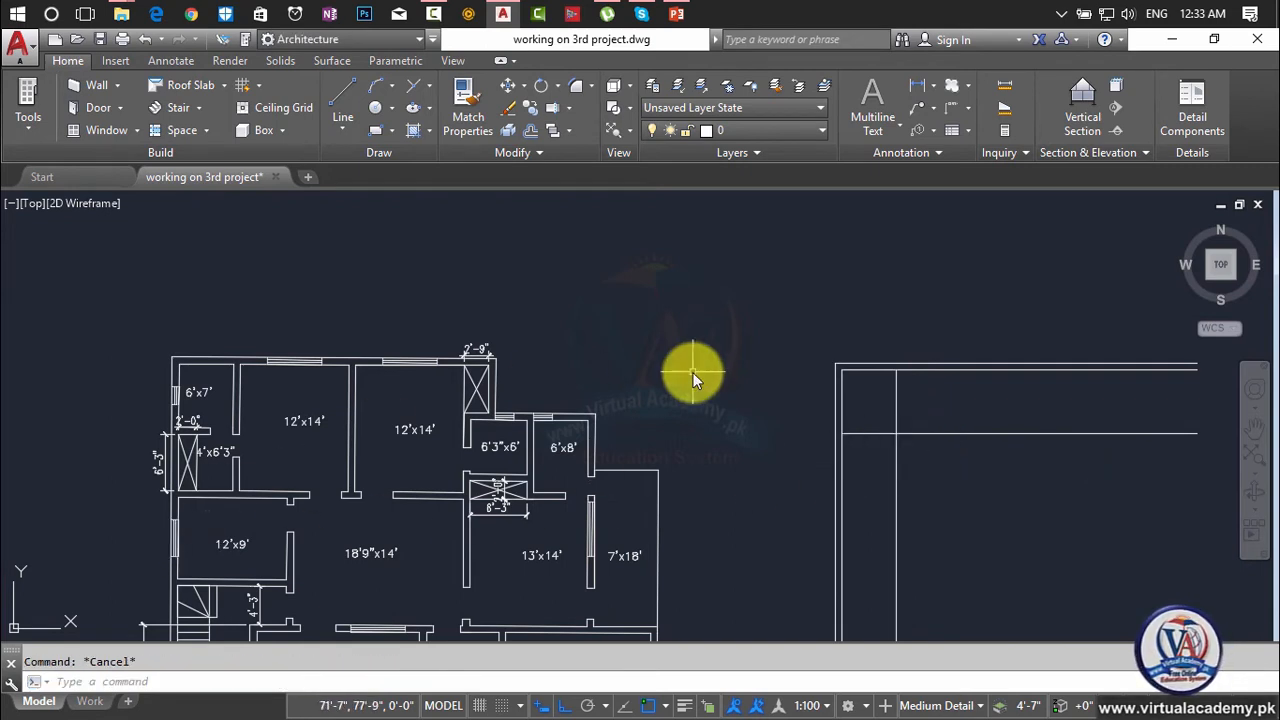
- Offset the new vertical partition line to the right and the new horizontal partition line downward, each by 9"
type("o")
key("Return")
type("9'")
key("Return")
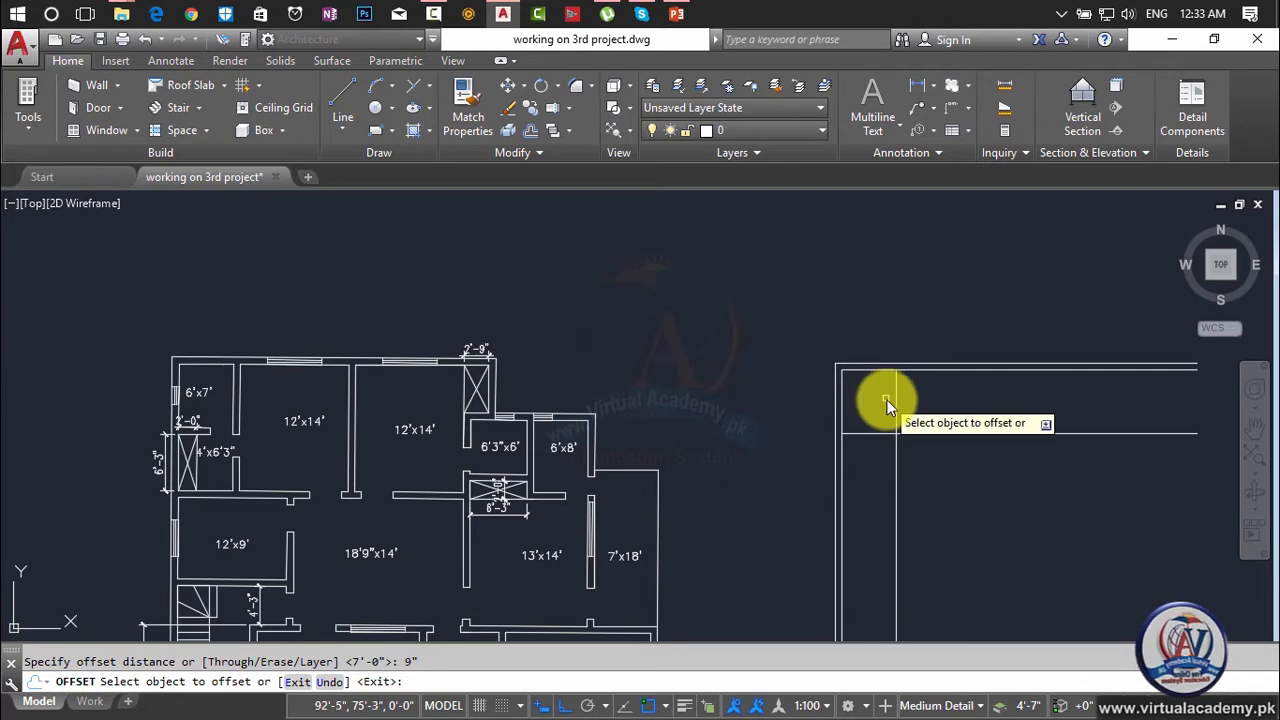
left_click(896, 406)
left_click(944, 406)
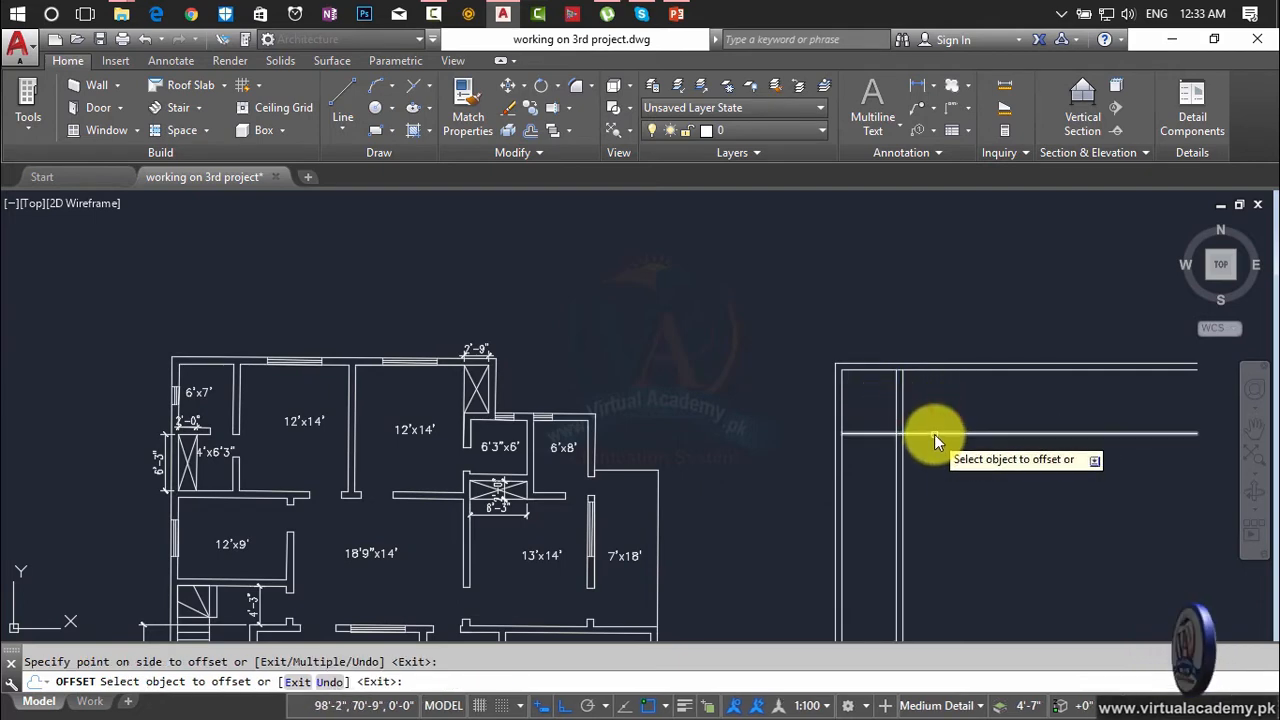
left_click(934, 434)
left_click(935, 490)
key("Escape")
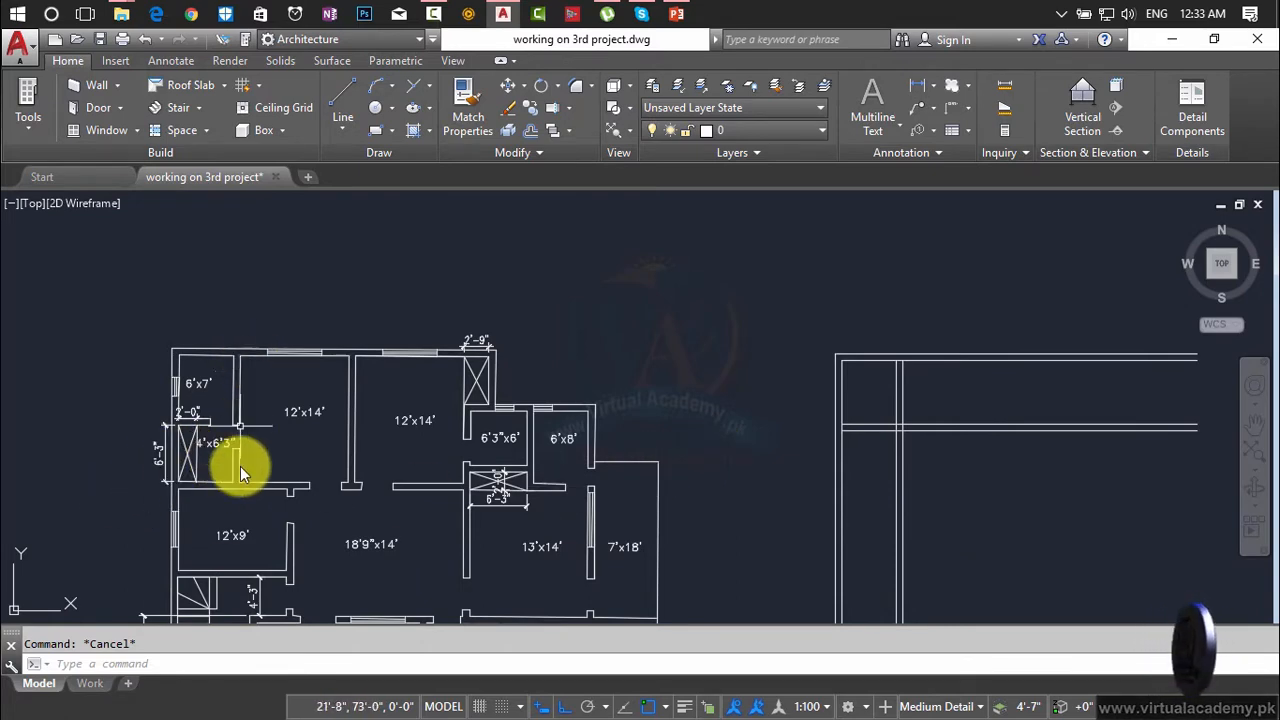
- Offset the lower line of the horizontal partition 6'3" downward for the dressing area below the 6'x7' room
scroll(201, 454, "up", 2)
middle_click_drag(205, 453, 261, 465)
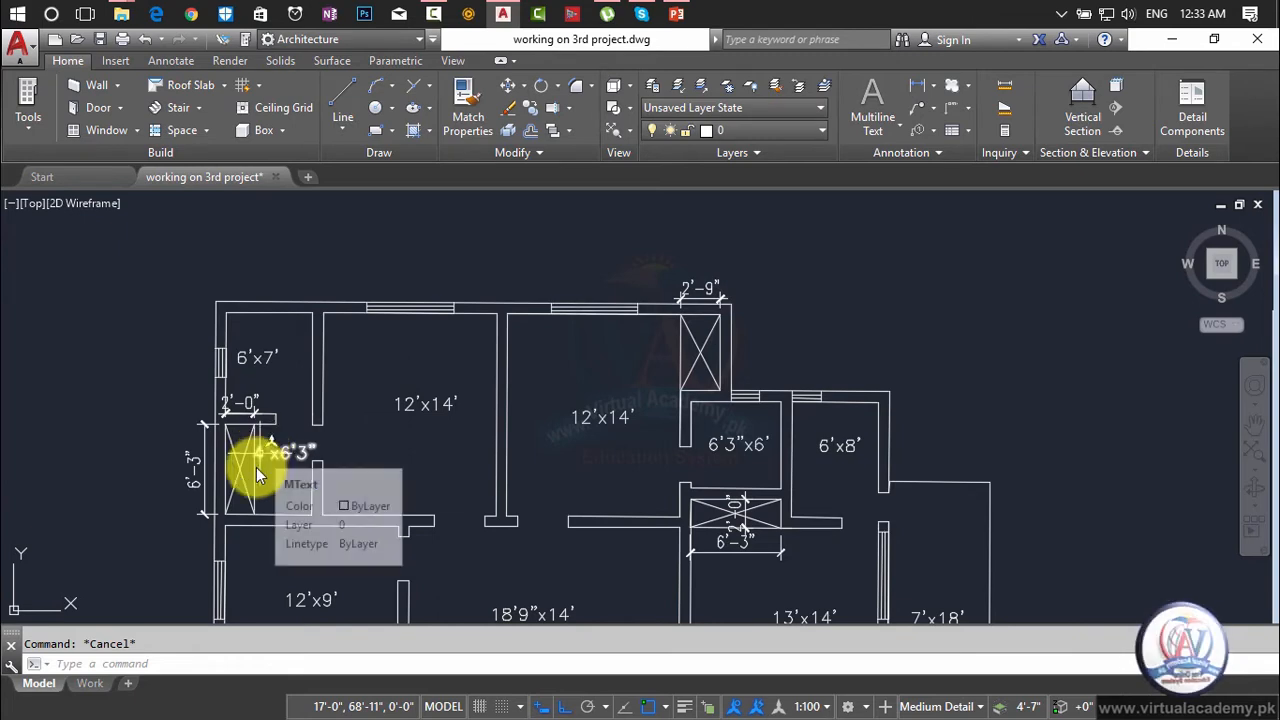
scroll(351, 425, "down", 2)
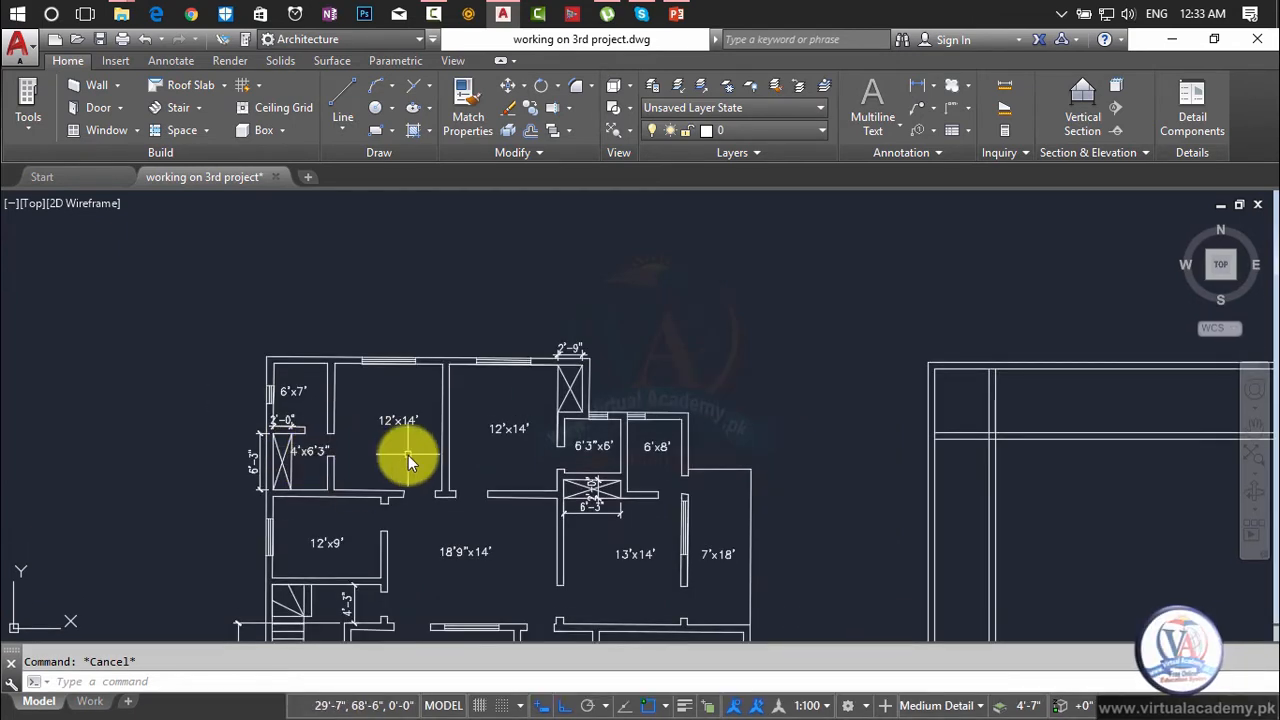
mouse_move(408, 453)
middle_mouse_down()
mouse_move(306, 384)
mouse_move(279, 340)
middle_mouse_up()
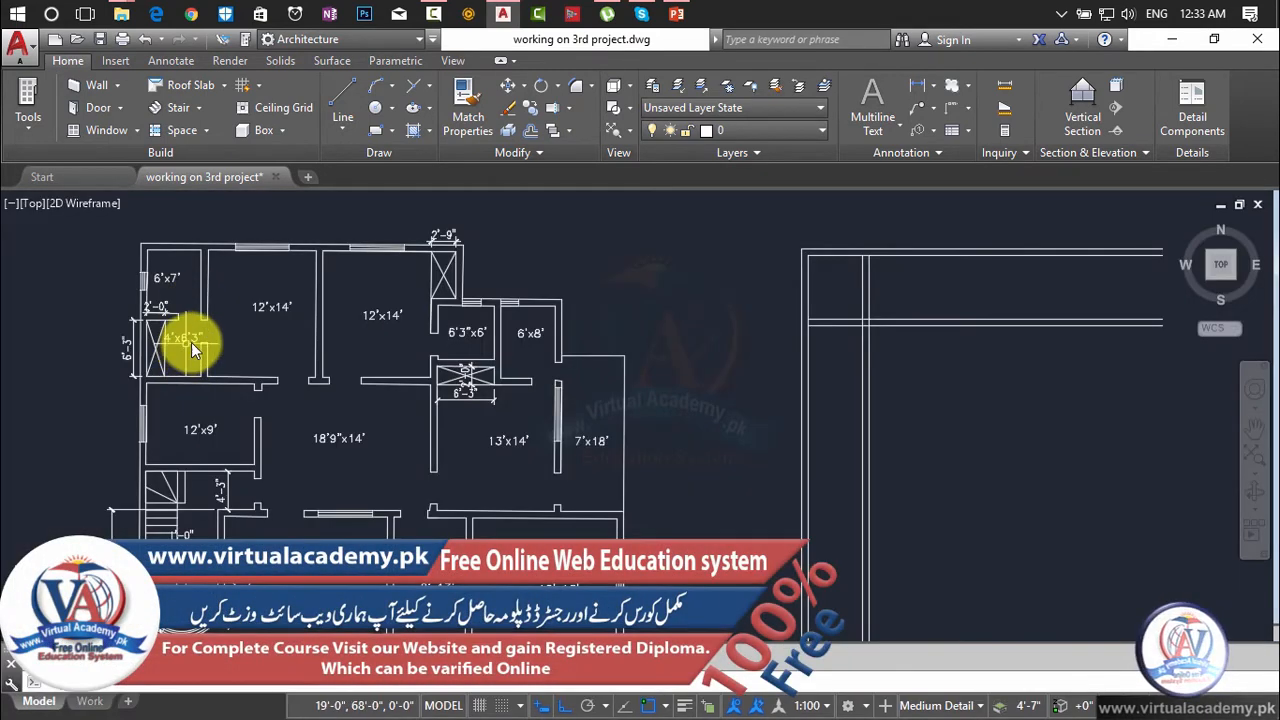
middle_click_drag(414, 337, 263, 378)
type("o")
key("Return")
type("6'3")
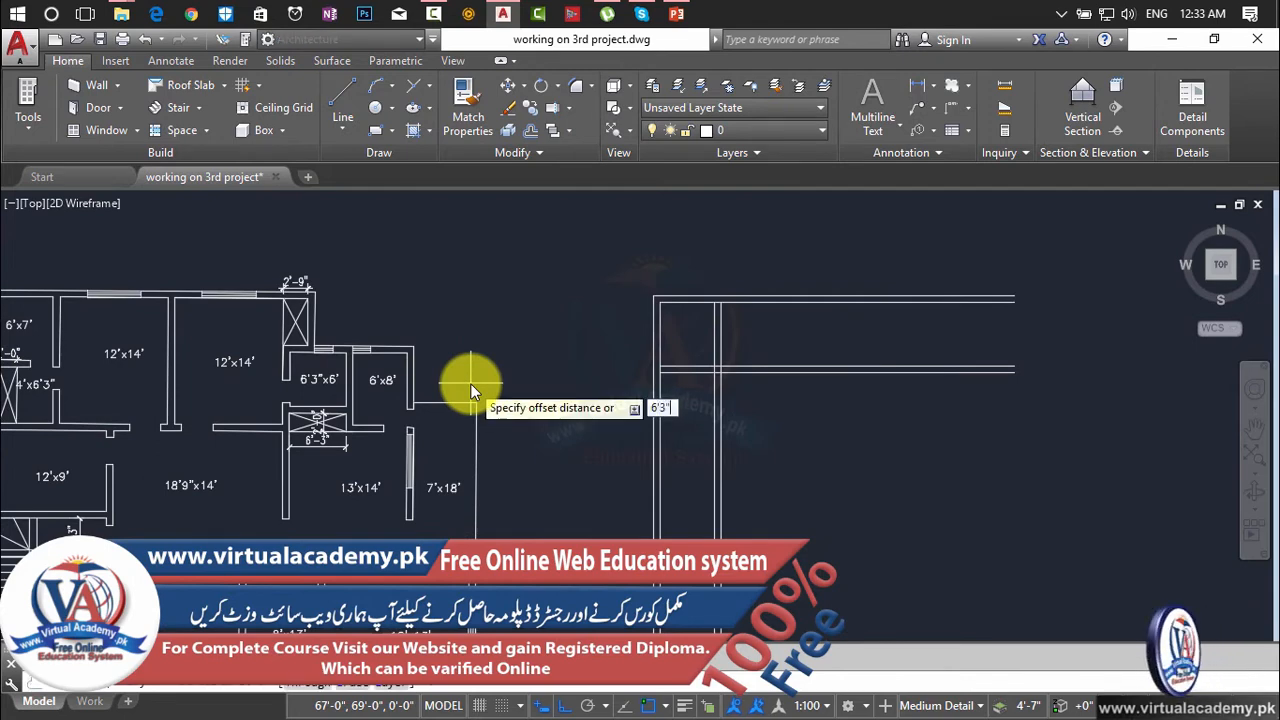
key("Return")
left_click(708, 370)
left_click(732, 427)
key("Return")
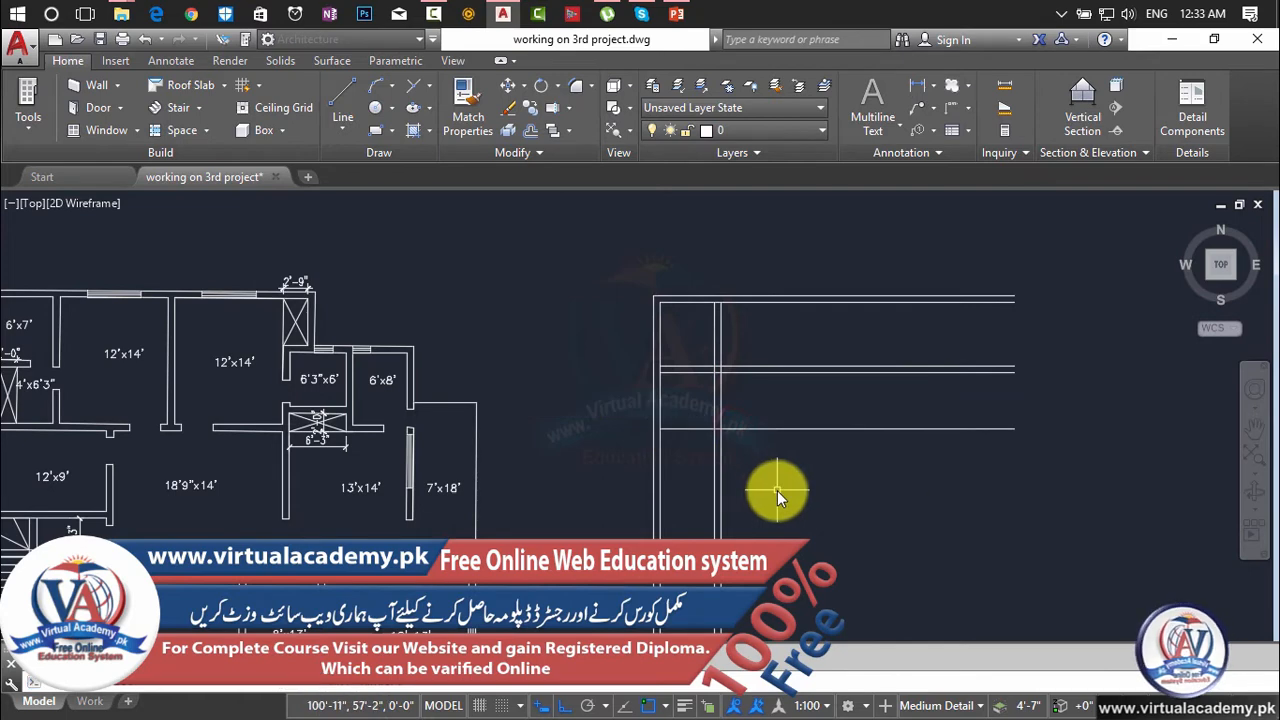
- Try to offset the lowest horizontal partition line downward by 9'
key("Return")
type("9'")
key("Return")
left_click(792, 421)
left_click(789, 515)
key("Escape")
- Delete the horizontal line placed 9' below the dressing area's lower line
left_click(789, 503)
left_click(789, 503)
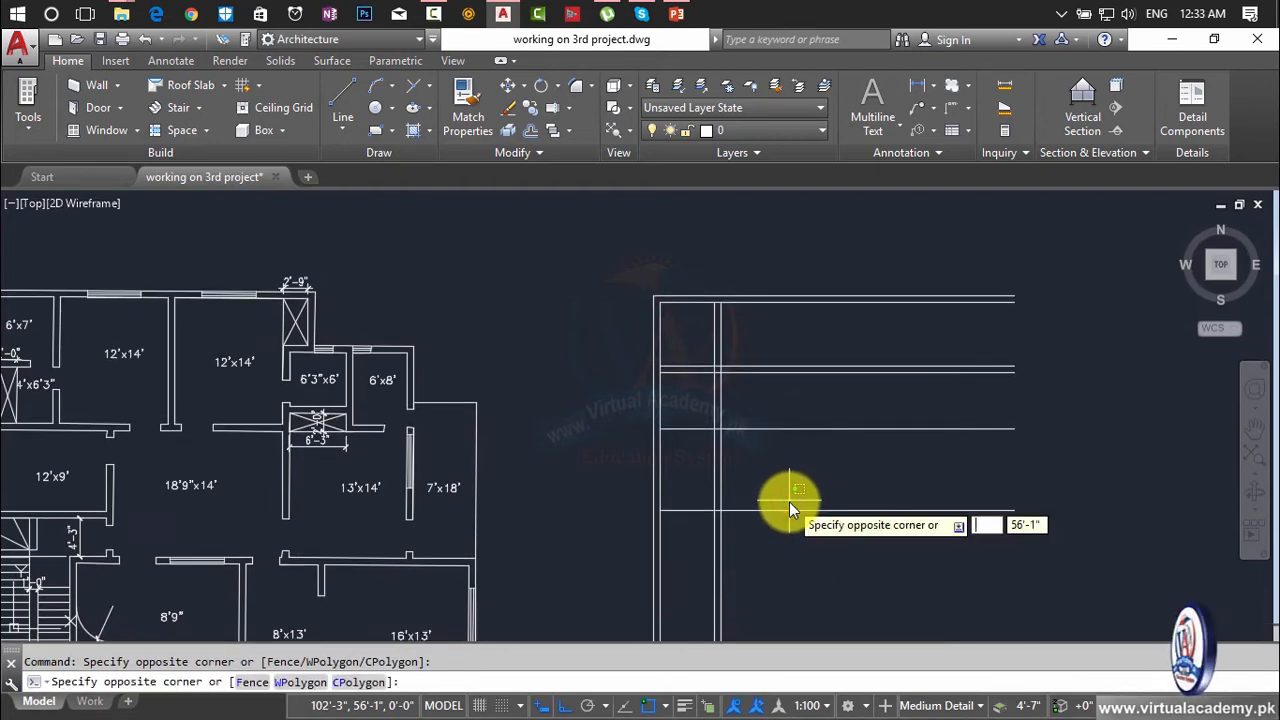
left_click(788, 506)
left_click(794, 506)
left_click(800, 477)
left_click(812, 472)
left_click(768, 611)
key("Delete")
- Offset the dressing area's lower line 9" downward to give the partition its thickness
type("p")
key("Escape")
type("o")
key("Return")
type("9'")
key("Return")
left_click(790, 429)
left_click(782, 550)
key("Escape")
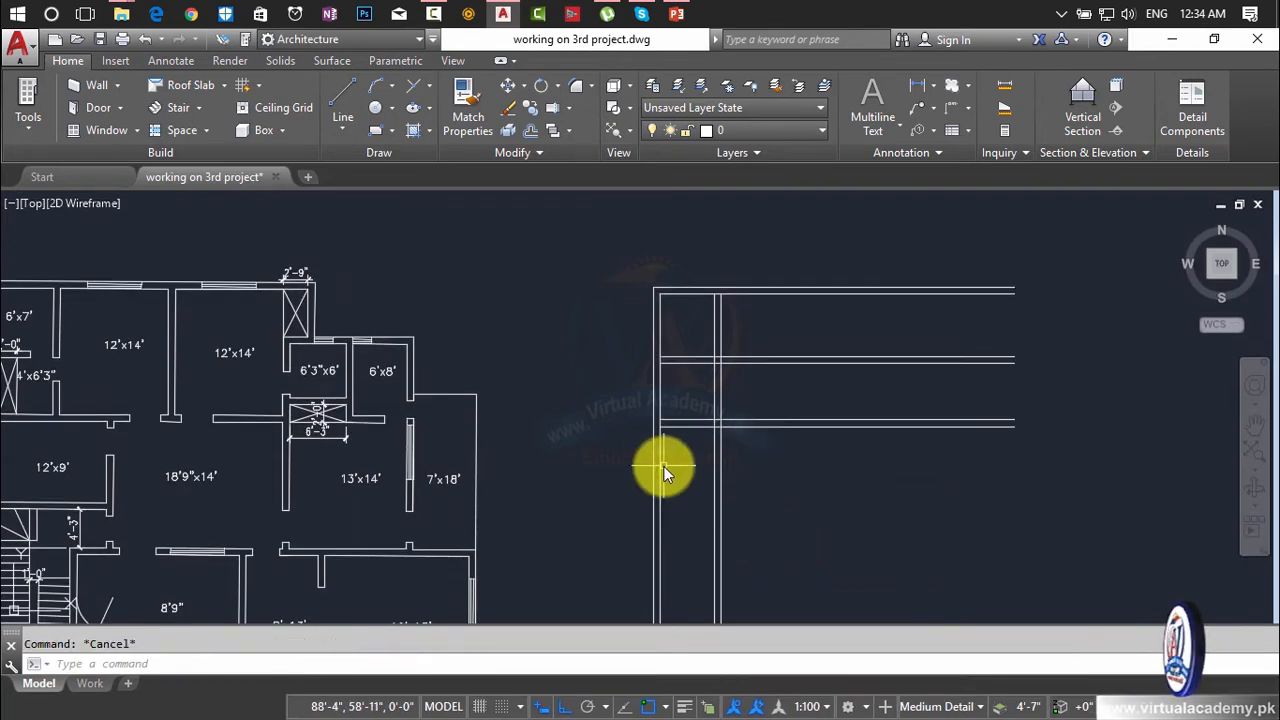
- Trim the horizontal partition lines beyond the vertical partition and the vertical partition lines below the lowest horizontal partition
middle_click_drag(668, 462, 833, 442)
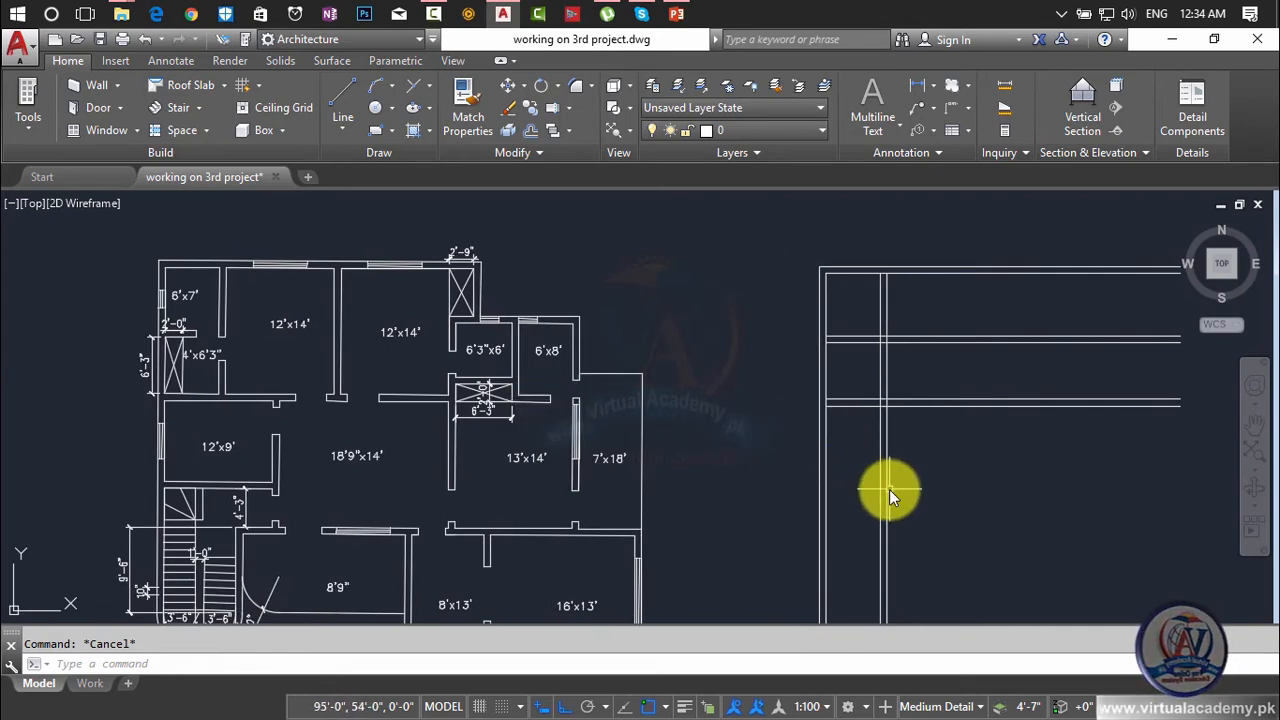
type("tr")
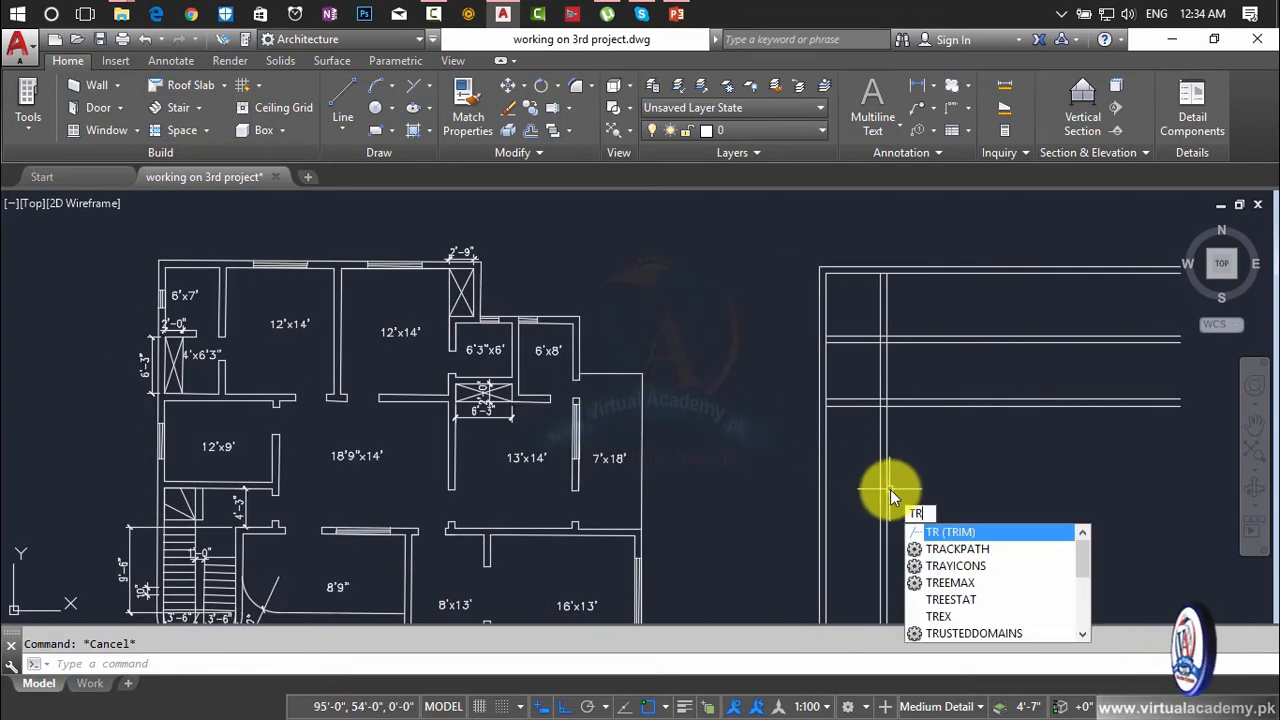
key("Return")
left_click(964, 327)
left_click(955, 446)
left_click(901, 458)
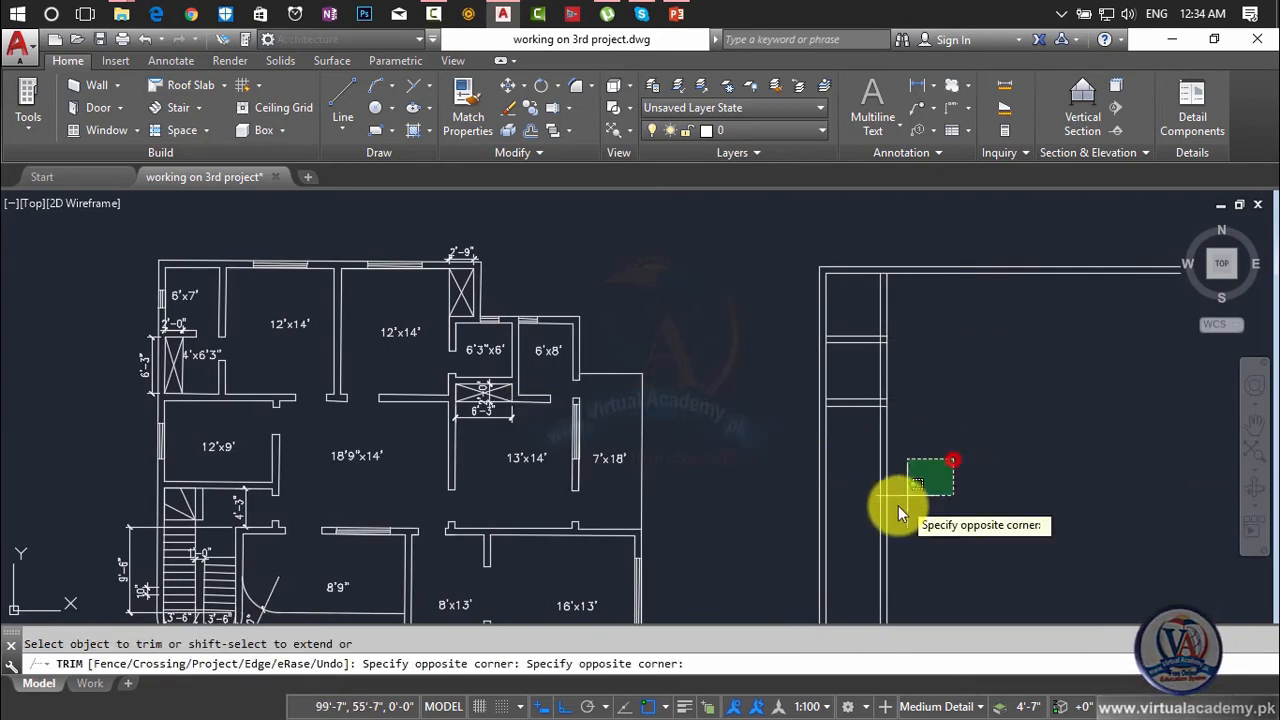
left_click(856, 540)
- Trim the overlapping lines where the vertical partition meets the middle horizontal partition and the top exterior wall
scroll(889, 406, "up", 4)
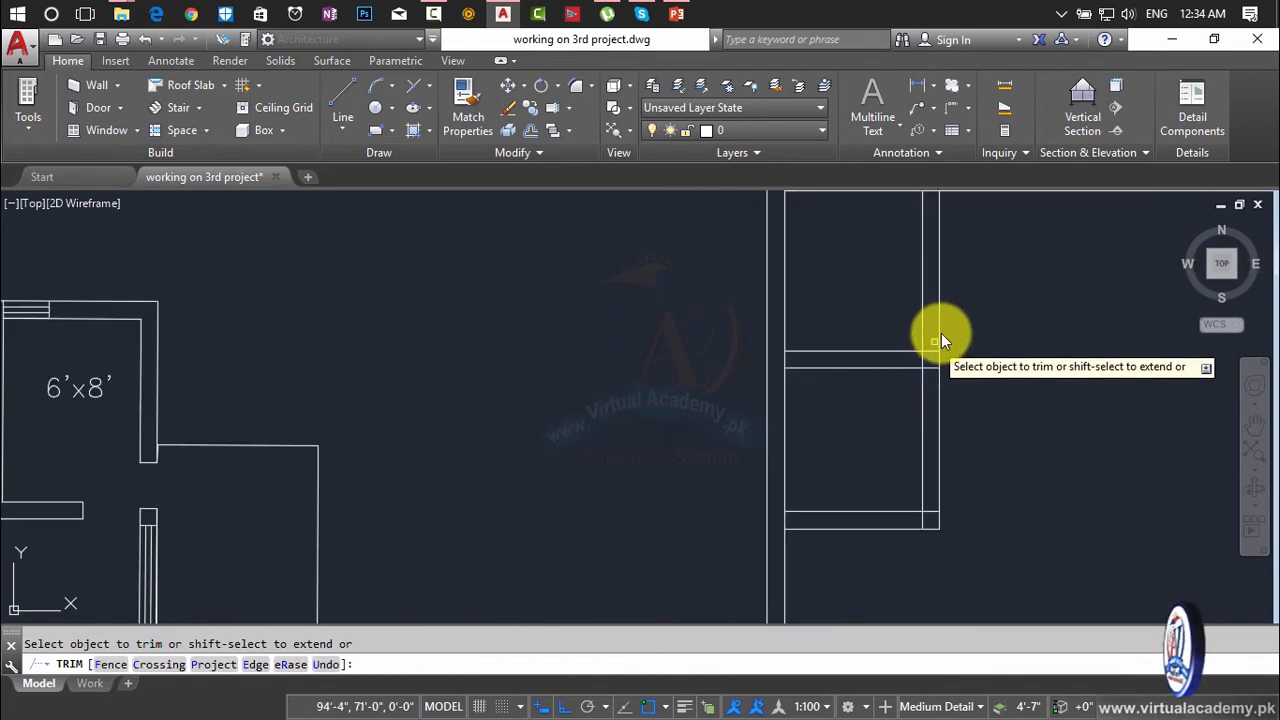
scroll(930, 340, "up", 1)
left_click(930, 342)
left_click(904, 521)
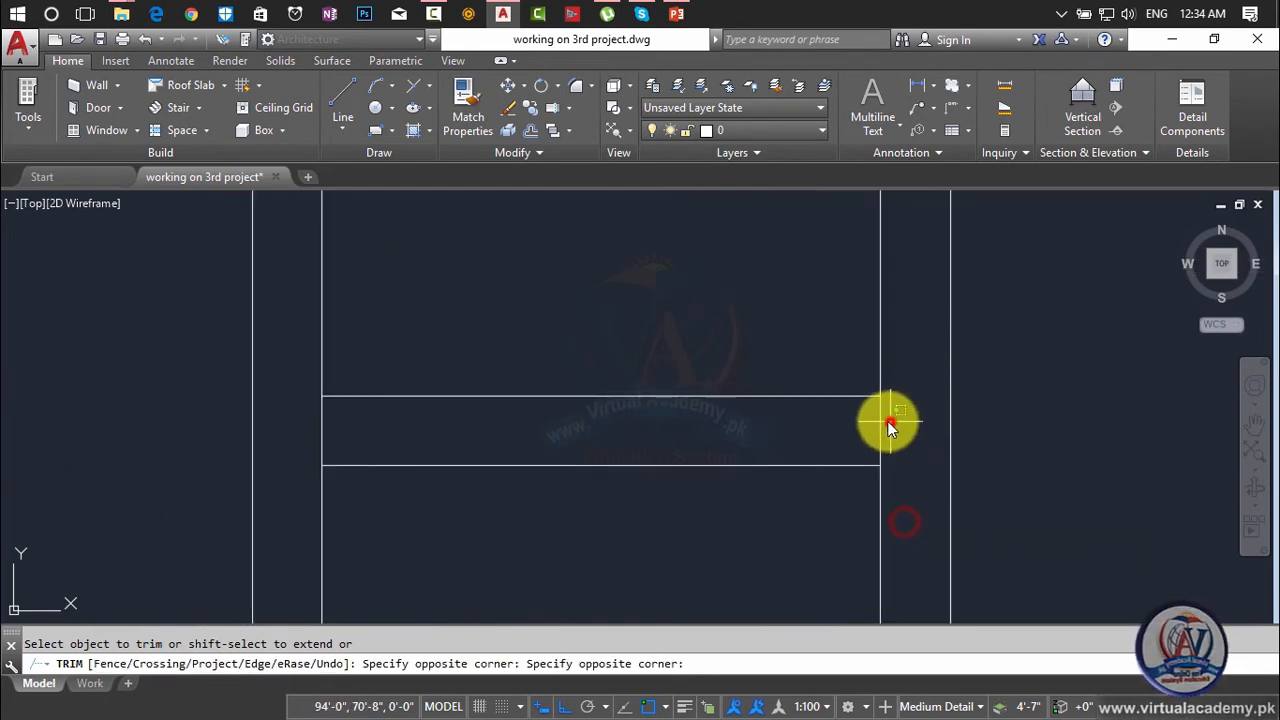
left_click(849, 431)
scroll(852, 460, "down", 5)
scroll(852, 460, "up", 4)
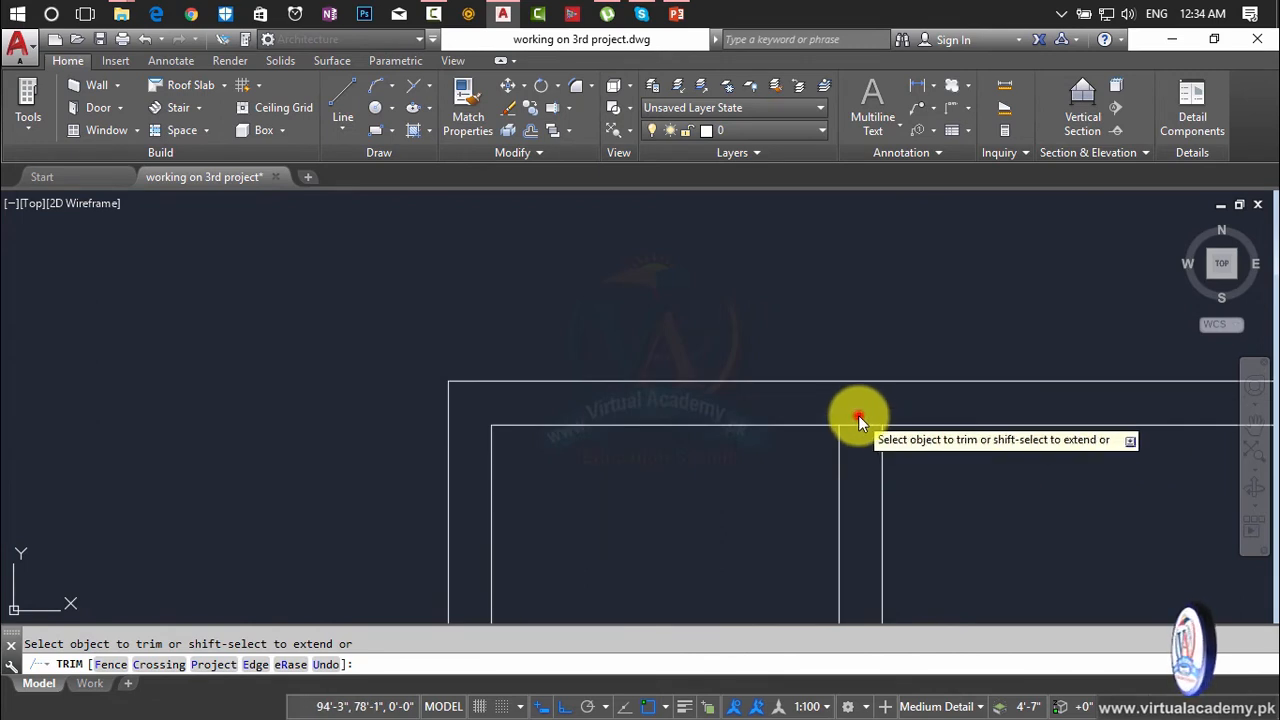
scroll(859, 508, "down", 2)
- Trim the left exterior wall's inner line where the middle horizontal partition joins it
middle_click_drag(856, 481, 893, 204)
scroll(885, 467, "down", 1)
middle_click_drag(885, 467, 896, 369)
scroll(787, 356, "up", 3)
left_click(746, 354)
left_click(618, 357)
- Trim the overlapping lines at the lower partition's corner with the vertical partition and at its junction with the left exterior wall
scroll(734, 449, "down", 3)
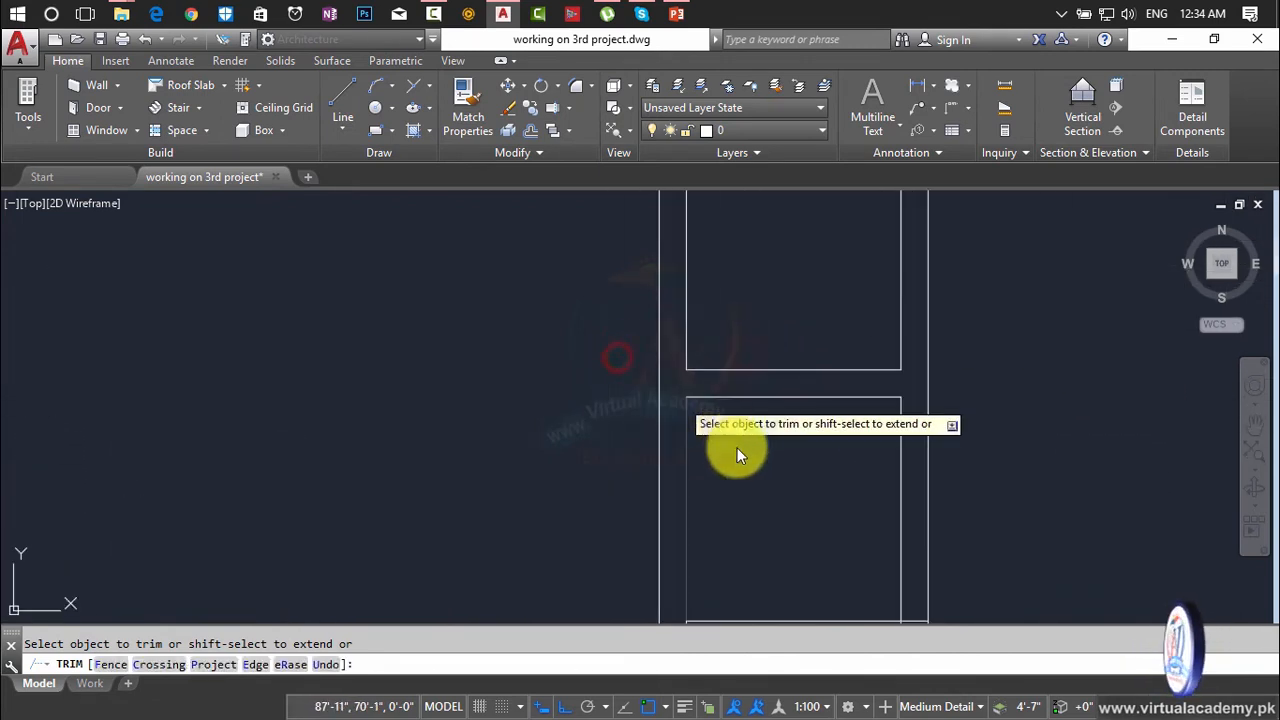
middle_click_drag(773, 479, 836, 344)
scroll(906, 426, "up", 4)
left_click(963, 391)
left_click(959, 458)
left_click(963, 440)
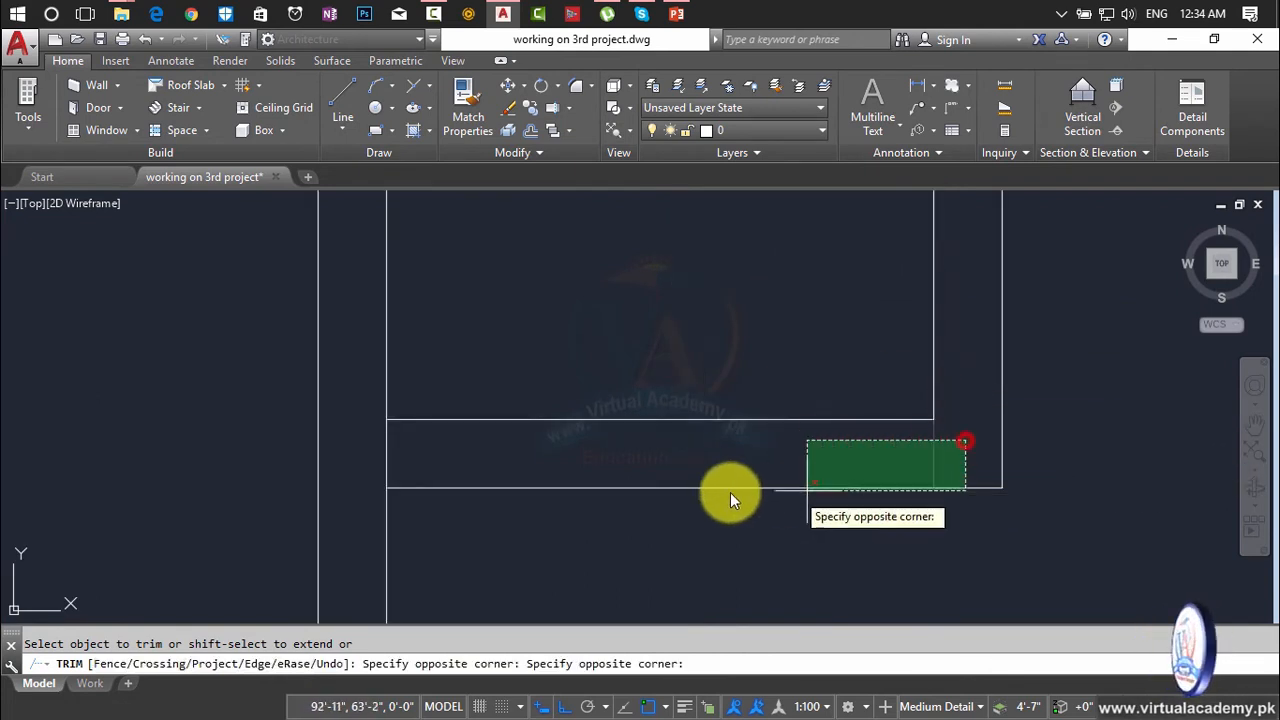
left_click(386, 474)
scroll(420, 474, "down", 3)
middle_click_drag(491, 480, 799, 400)
scroll(799, 400, "down", 3)
middle_click_drag(660, 400, 871, 354)
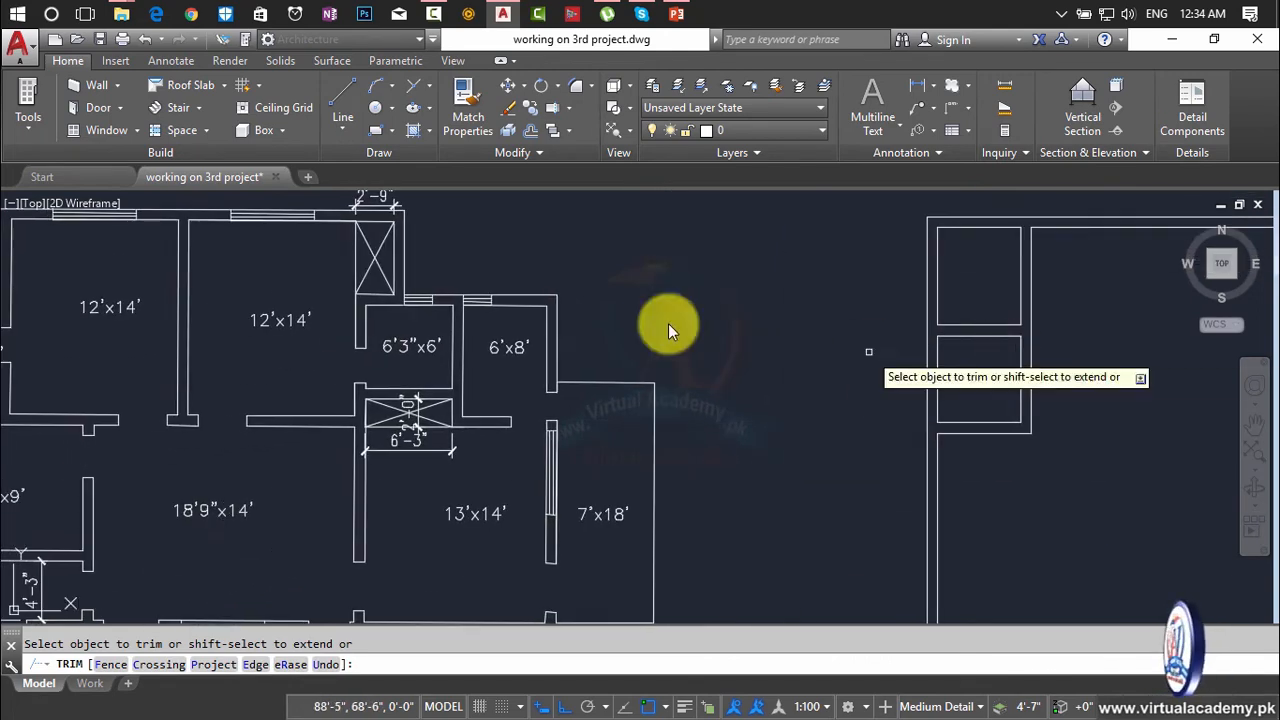
- Offset the left exterior wall's inner line 2' inward in the lower small room to mark the closet front
middle_click_drag(494, 366, 779, 370)
key("Escape")
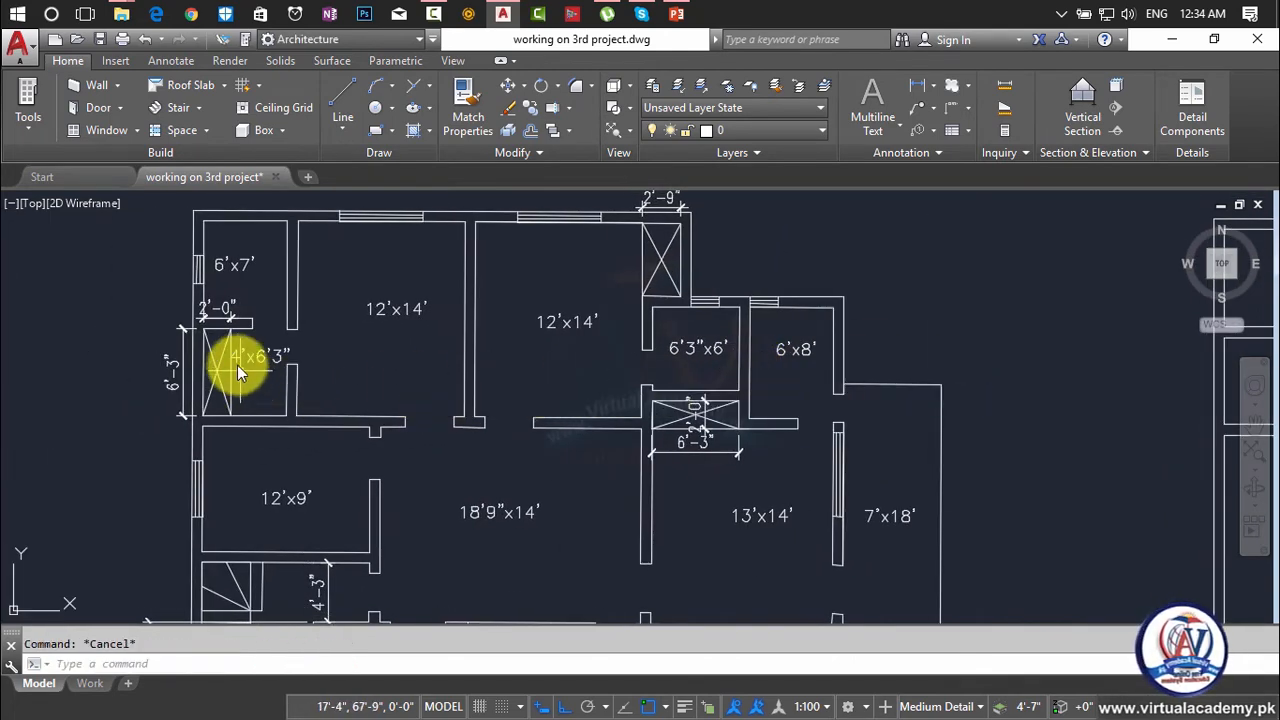
scroll(486, 400, "down", 4)
middle_click_drag(601, 404, 550, 411)
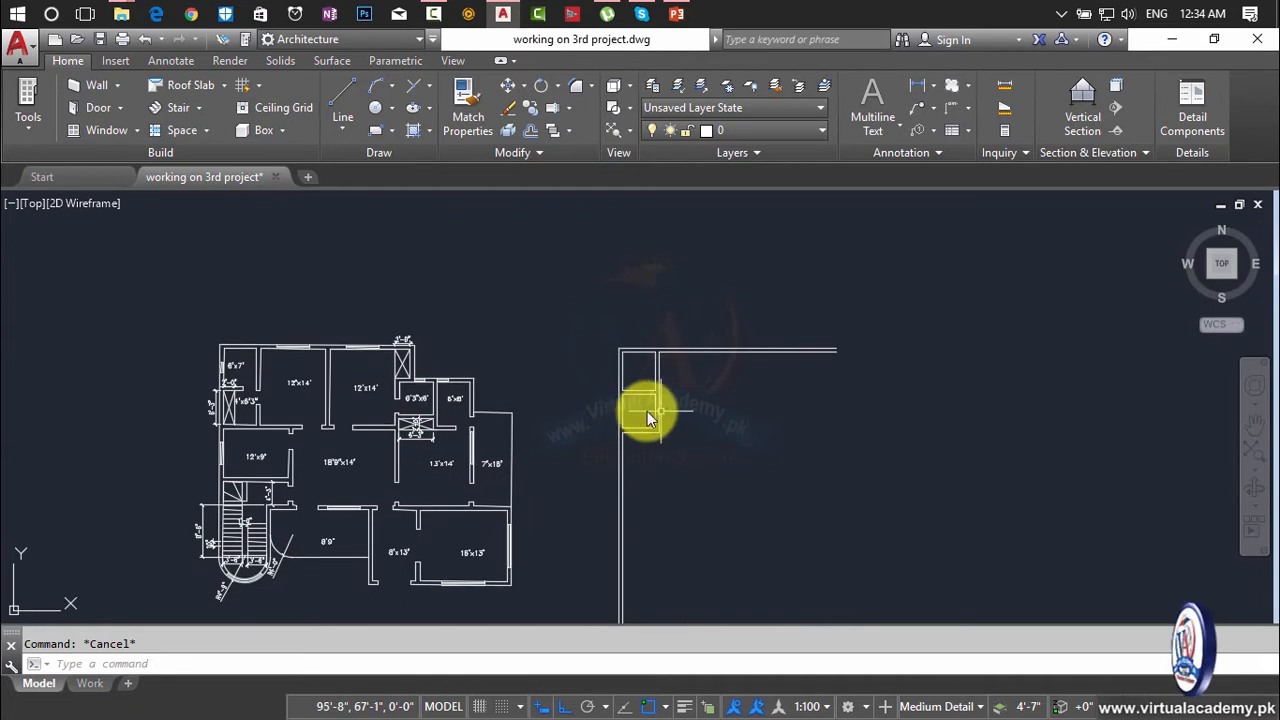
scroll(622, 408, "up", 4)
type("o")
key("Return")
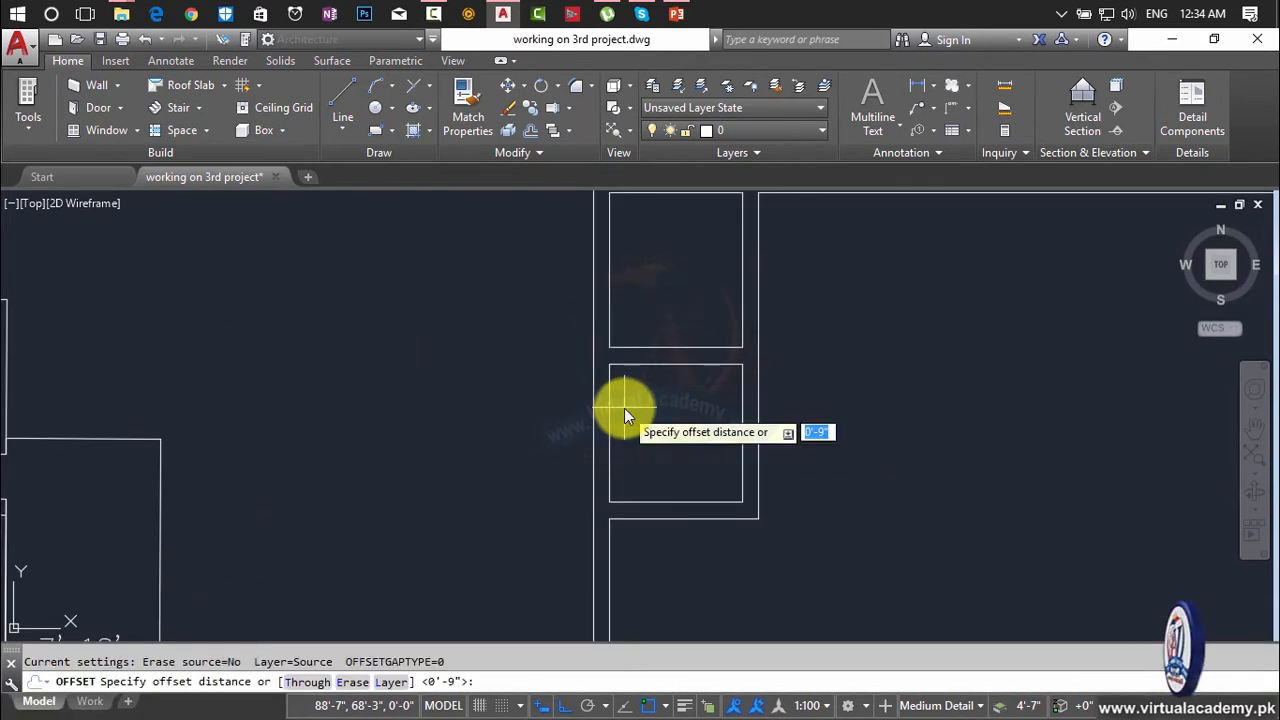
type("2'")
key("Return")
left_click(609, 420)
left_click(695, 440)
key("Escape")
scroll(671, 423, "down", 3)
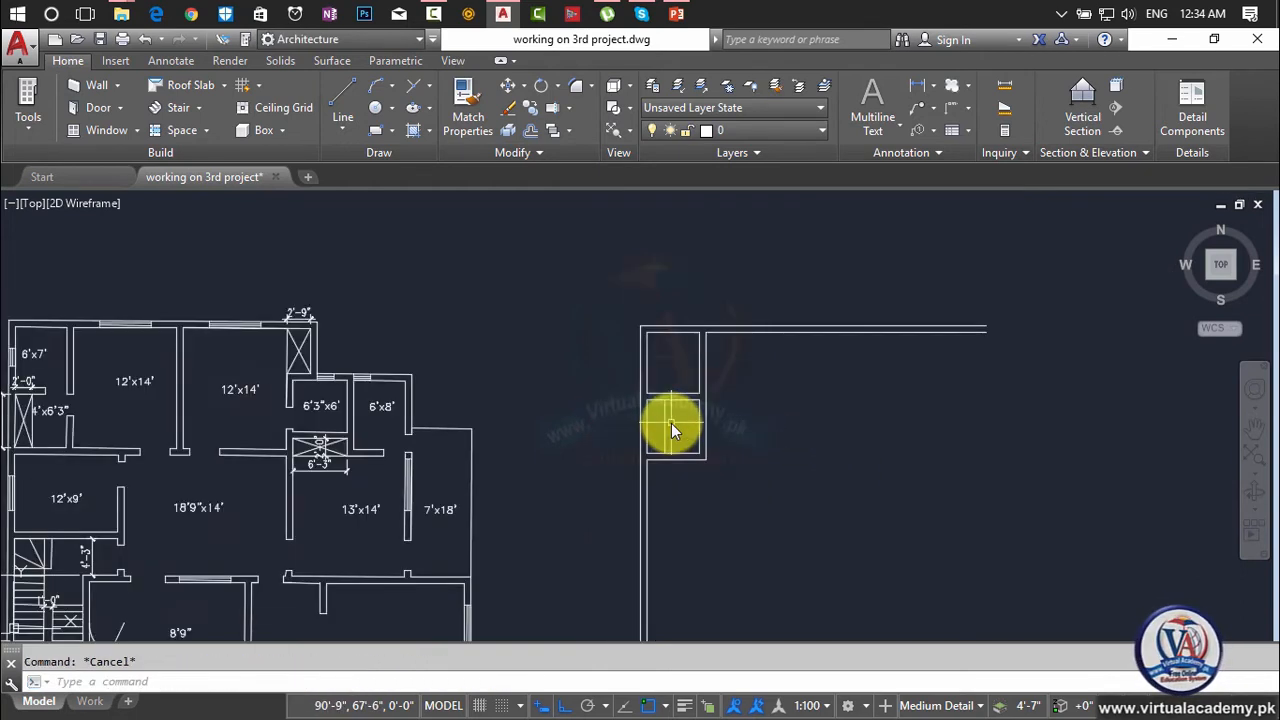
- Draw two crossing diagonal lines between the opposite corners of the 2' wide closet in the lower small room
middle_click_drag(671, 423, 773, 390)
scroll(770, 390, "up", 2)
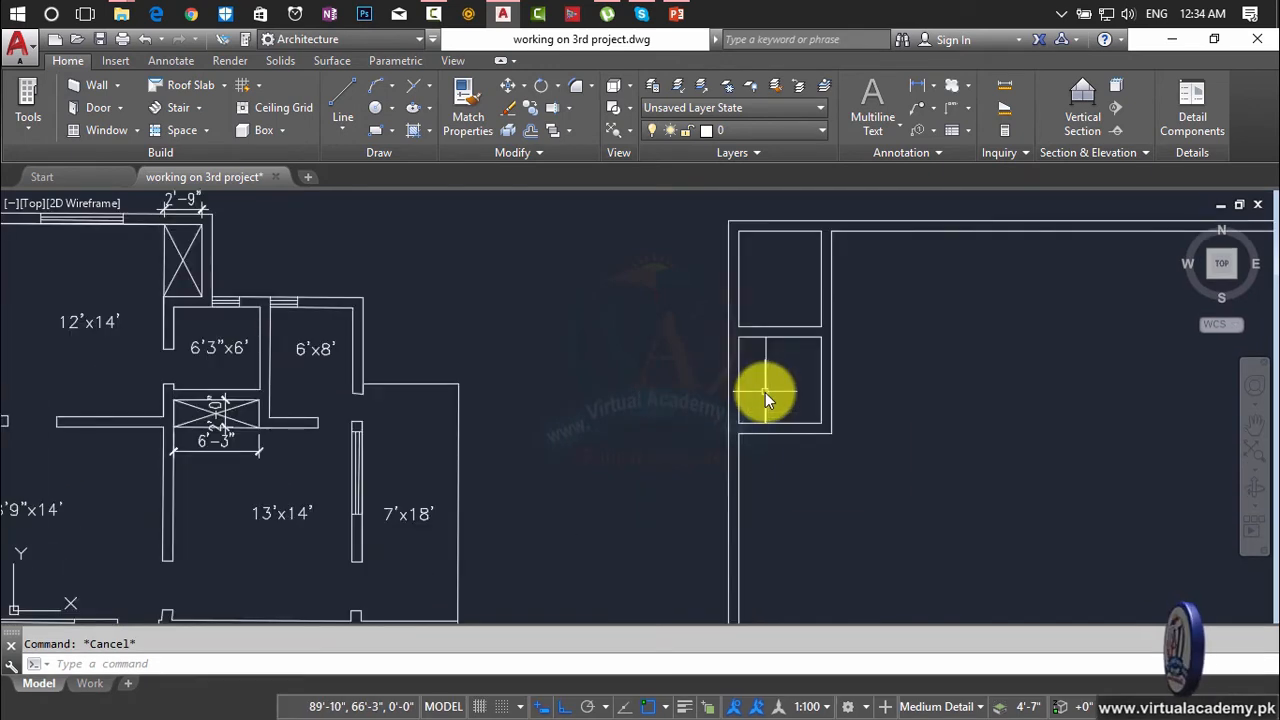
key("l")
key("Return")
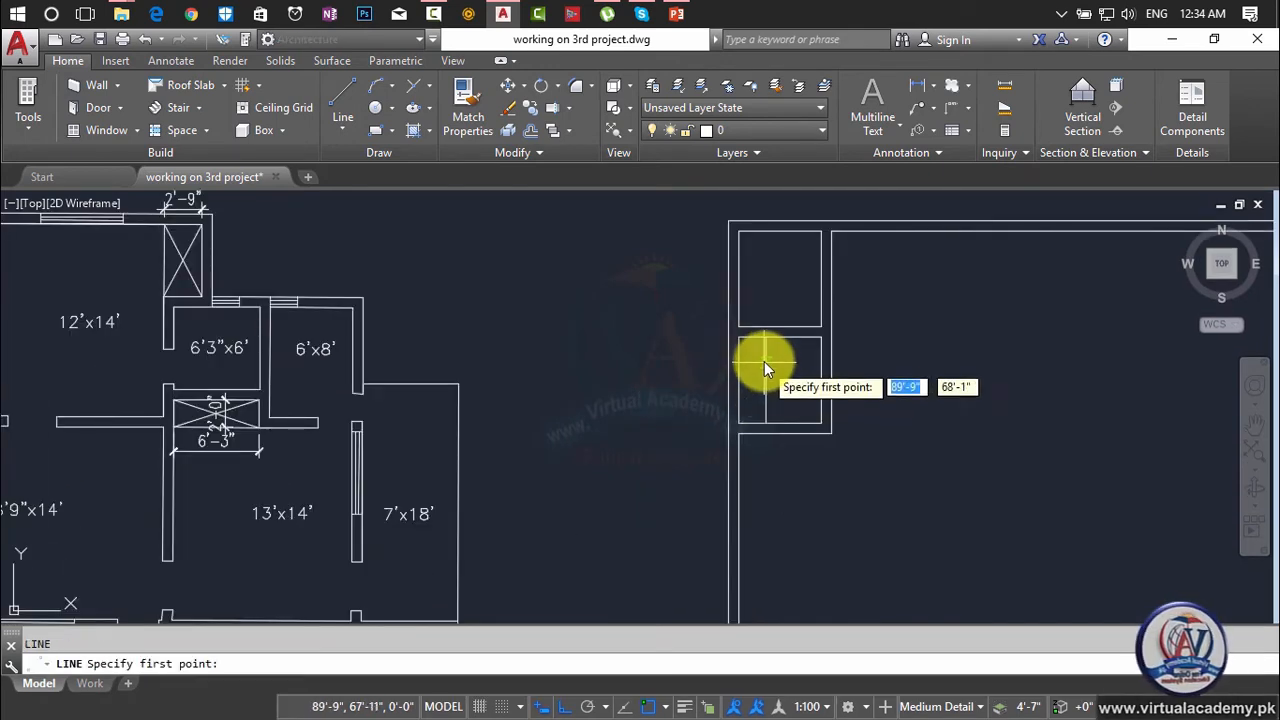
left_click(765, 340)
left_click(745, 423)
key("Return")
key("Return")
left_click(748, 344)
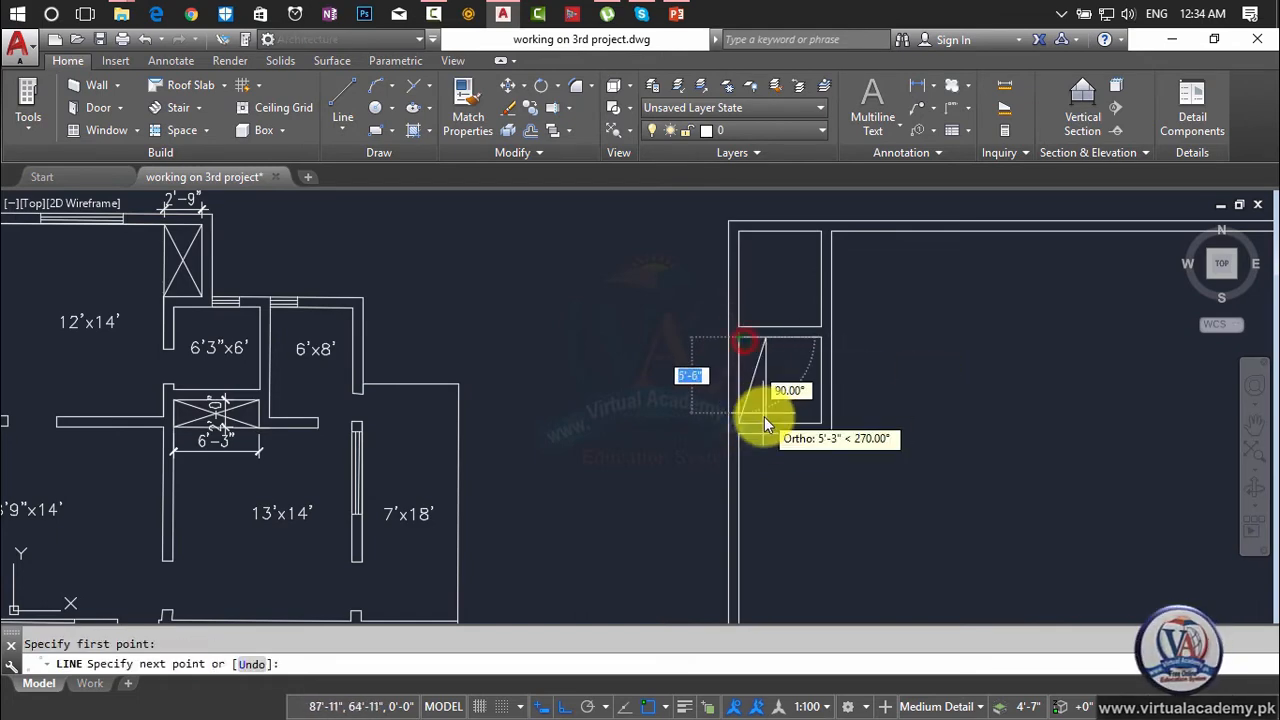
left_click(764, 422)
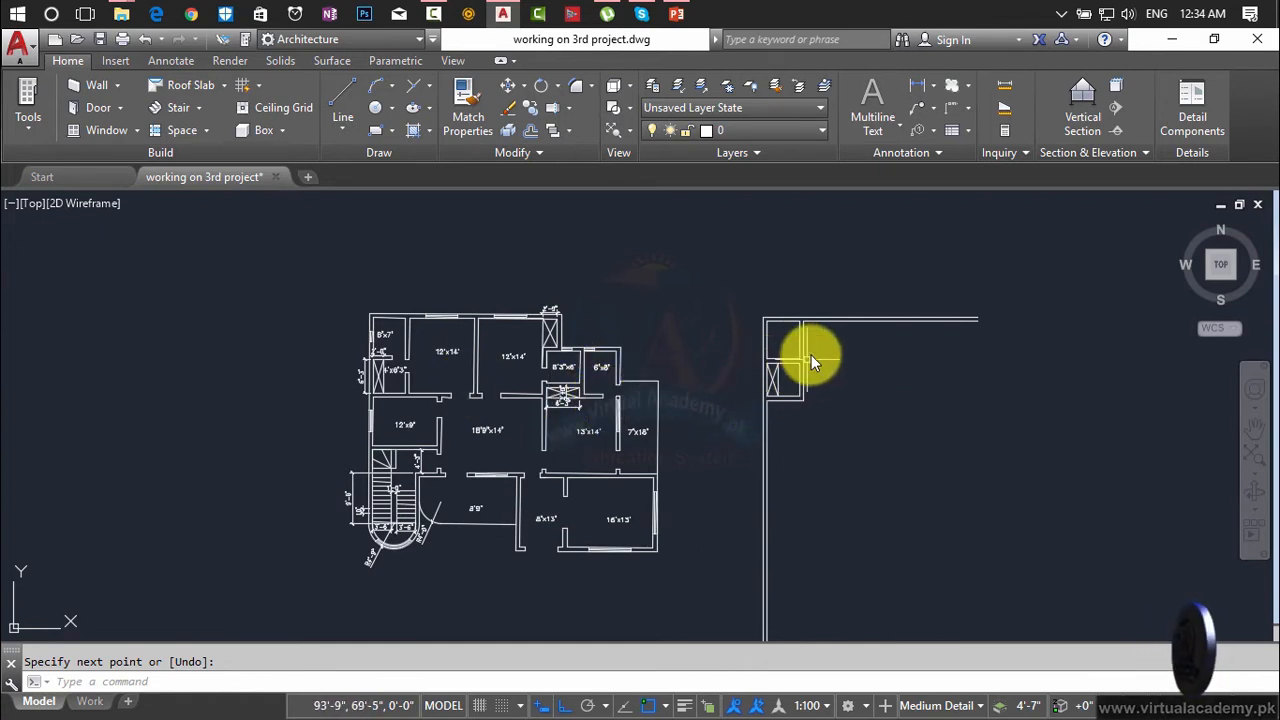
scroll(811, 356, "up", 2)
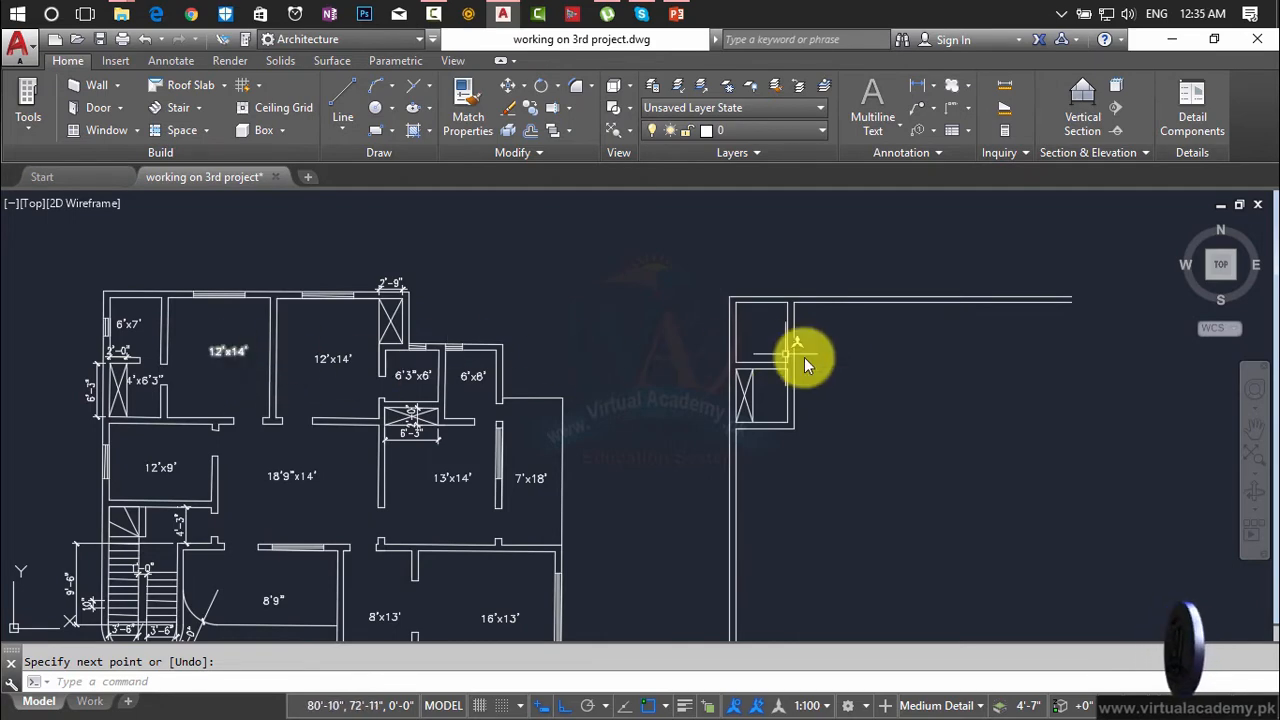
key("Escape")
type("12'")
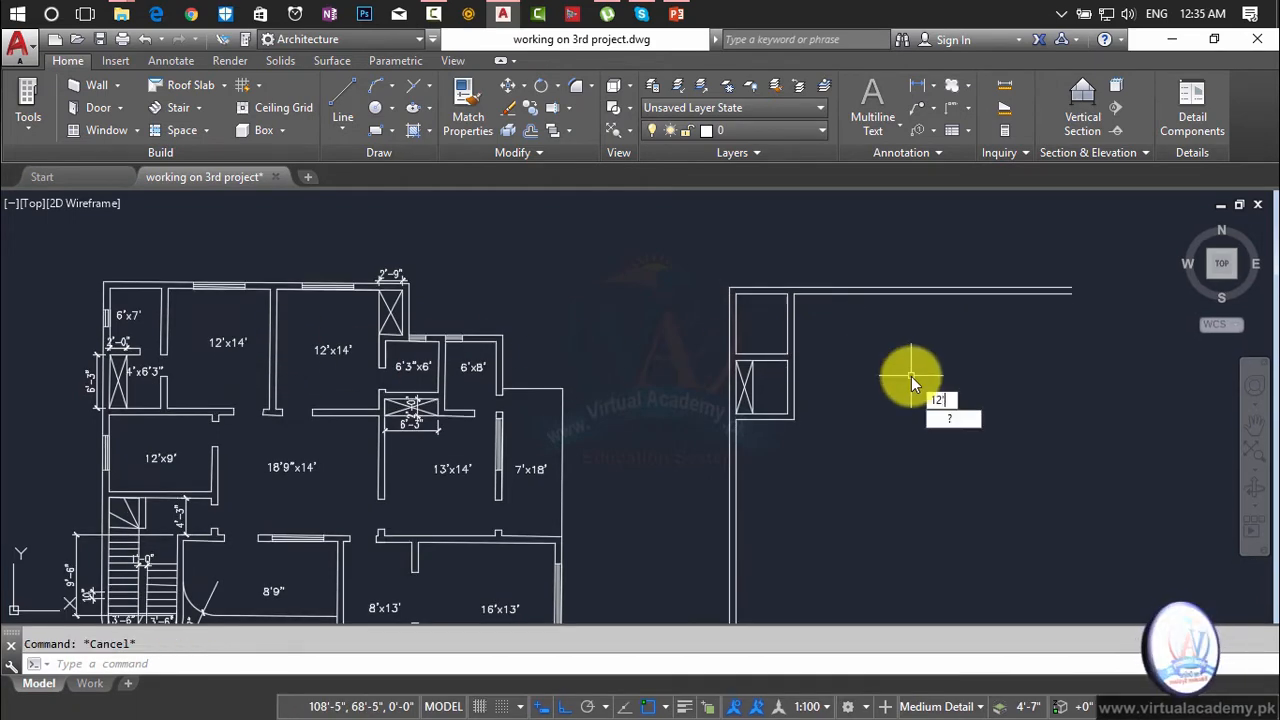
key("Return")
key("Escape")
- Offset the vertical partition's right line 12' to the right to set the first large room's width
type("12'")
key("Return")
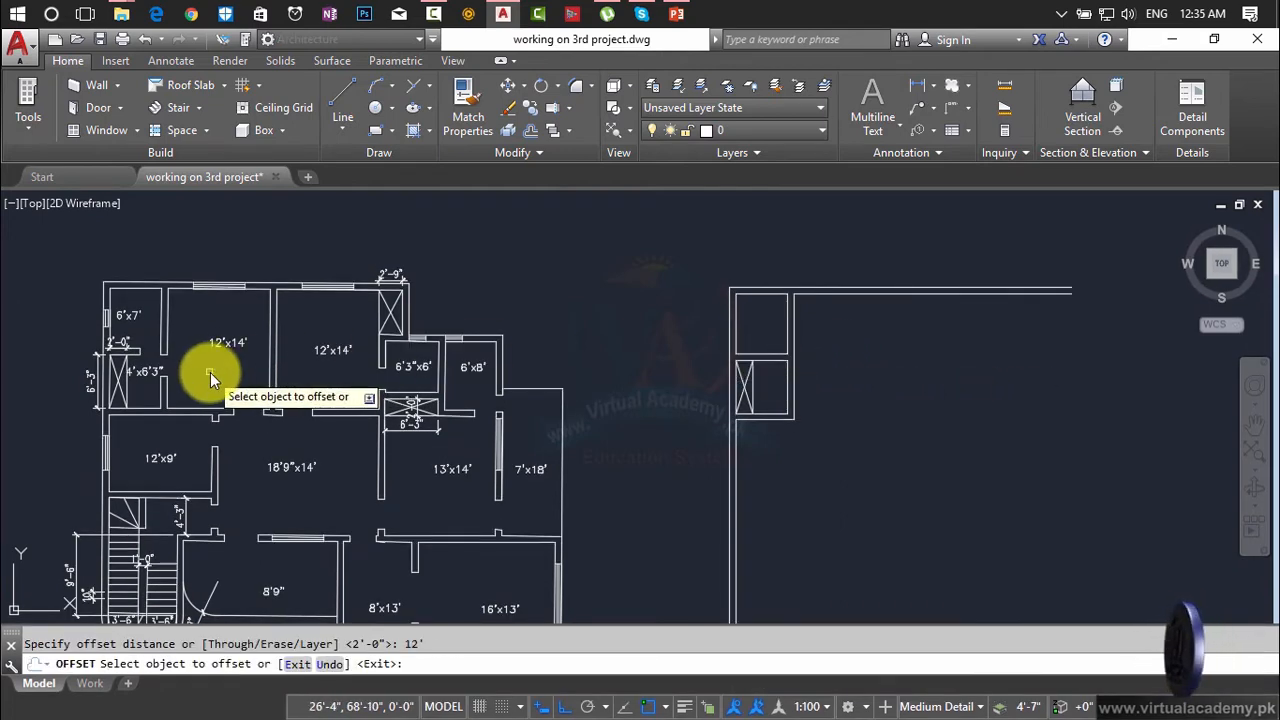
left_click(794, 347)
key("Escape")
- Offset the top exterior wall's inner line 14' downward to set the first large room's depth
type("o")
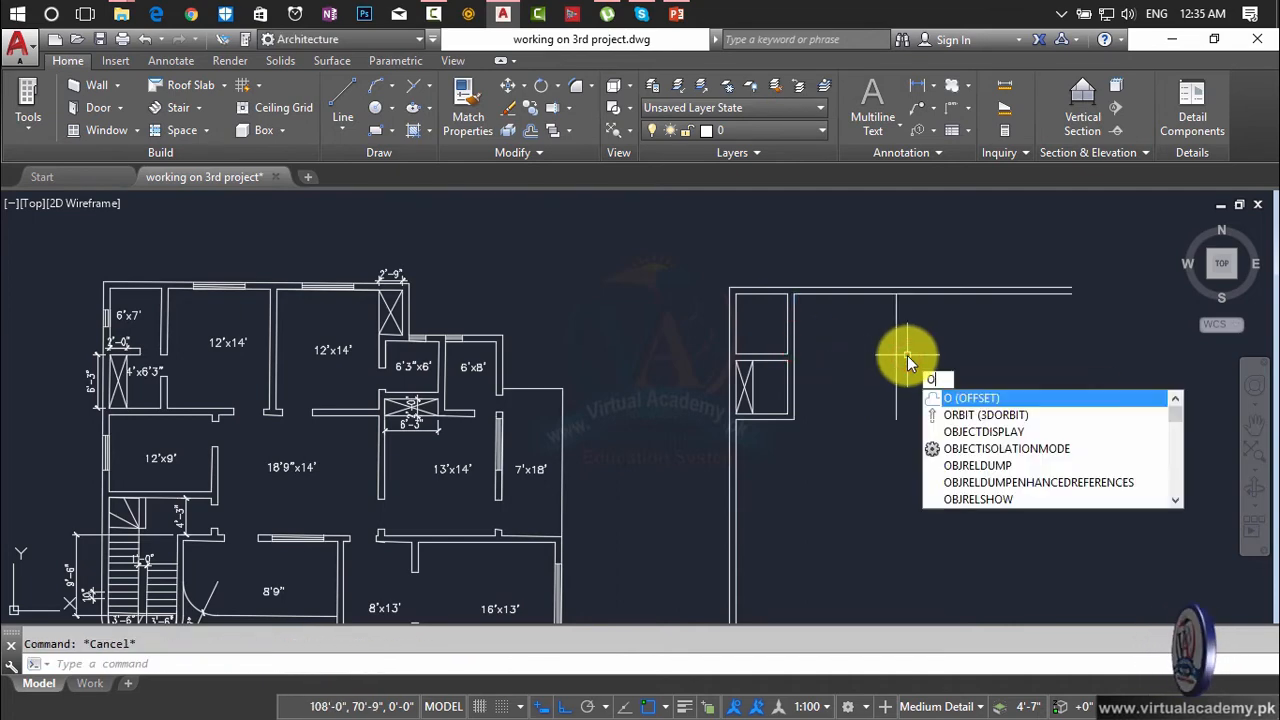
key("Return")
type("14")
key("Return")
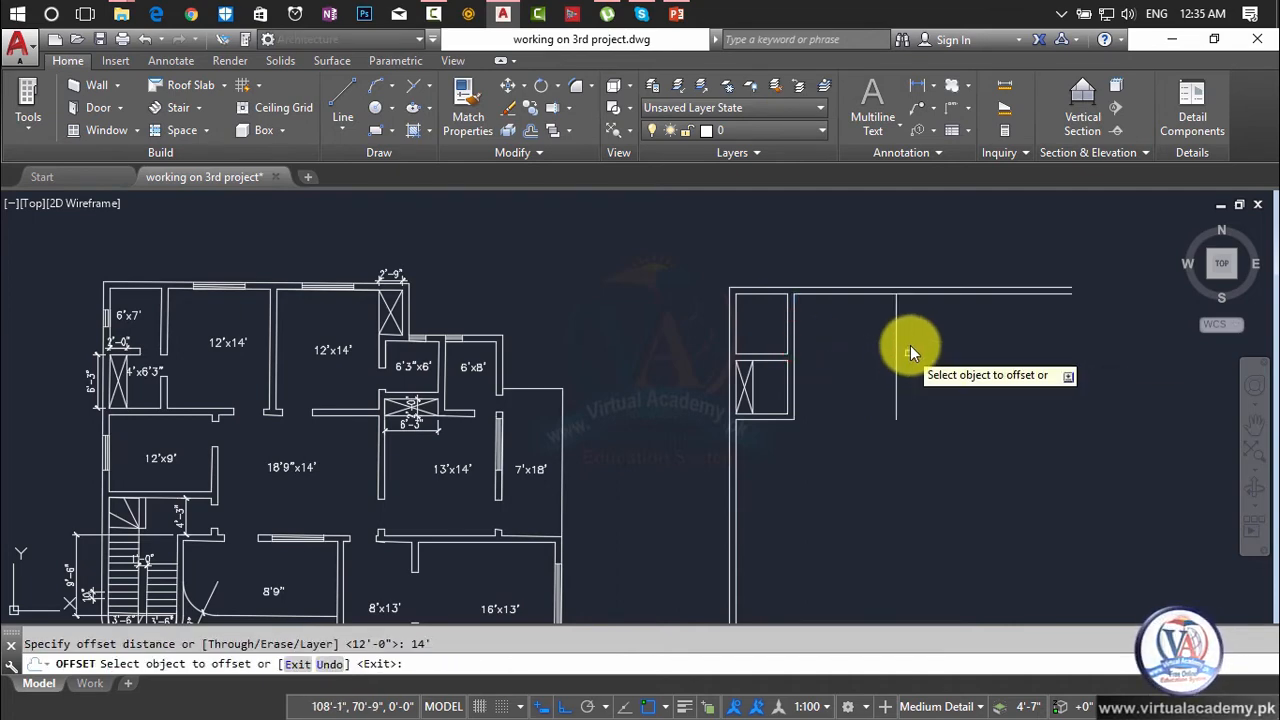
left_click(915, 296)
left_click(948, 451)
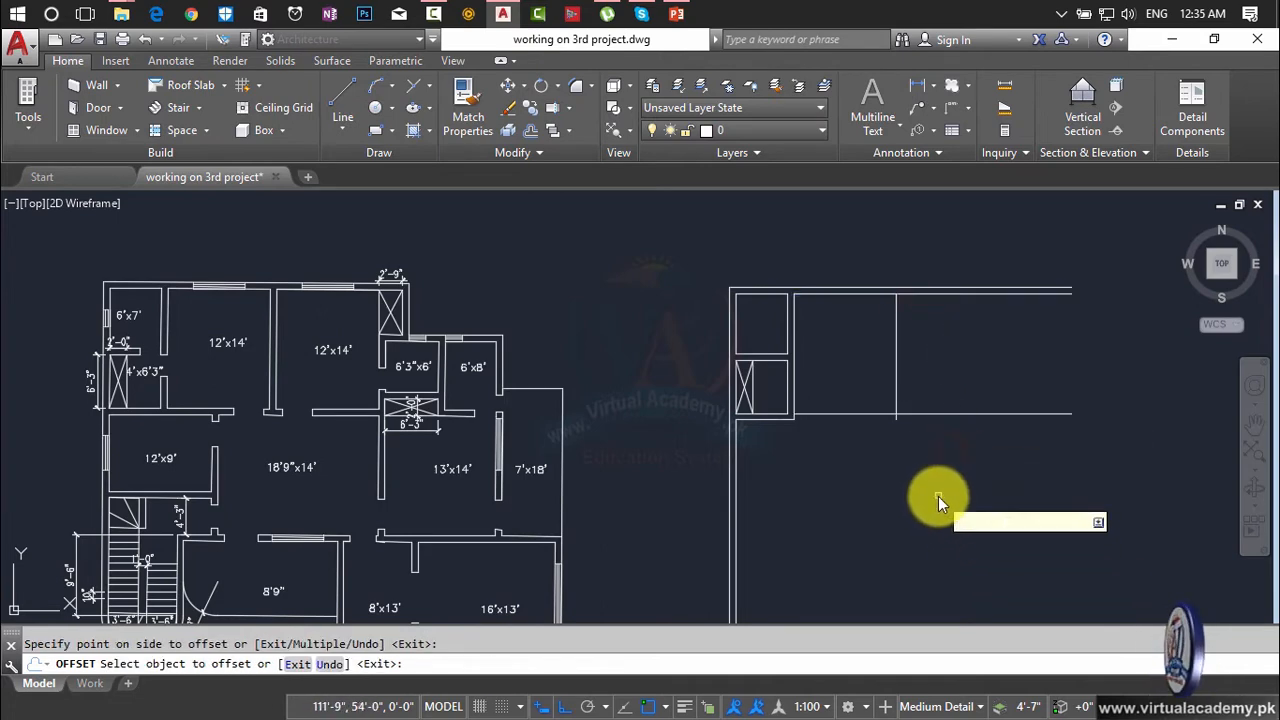
key("Escape")
- Offset the large room's right line to the right and its lower line downward by 9" to form the walls
type("o")
key("Return")
type("9'")
key("Return")
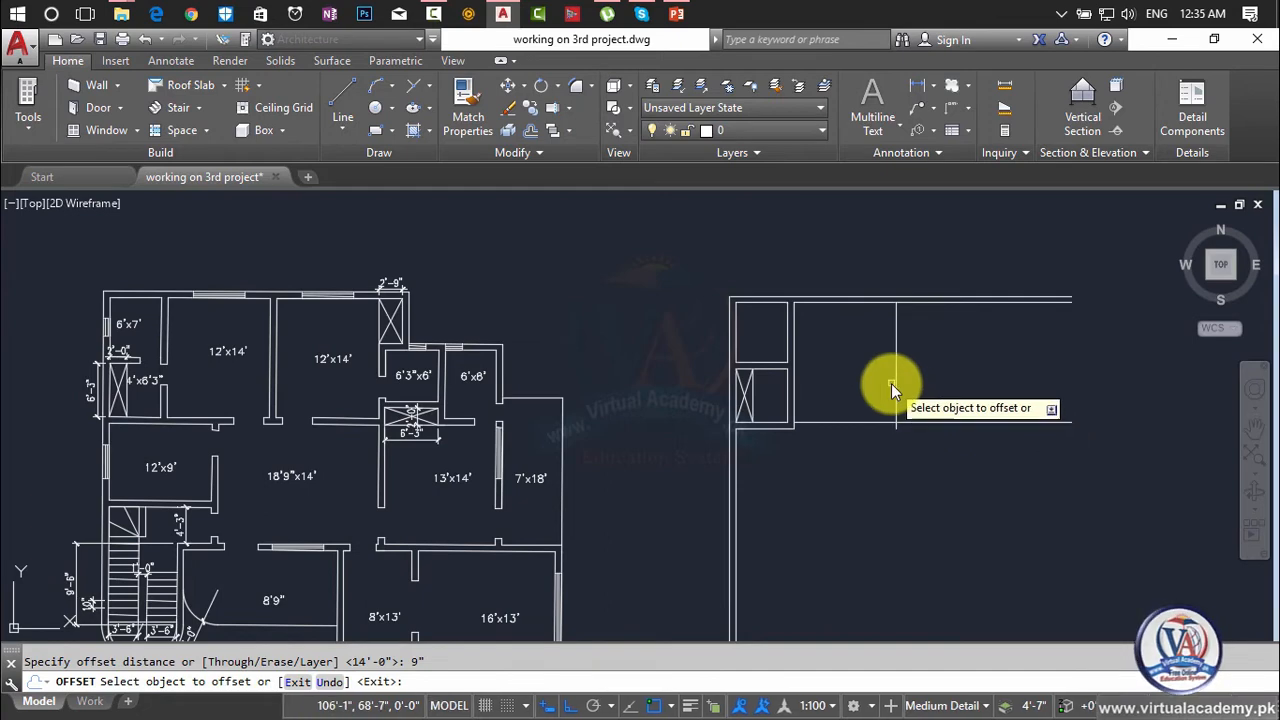
left_click(897, 378)
left_click(989, 372)
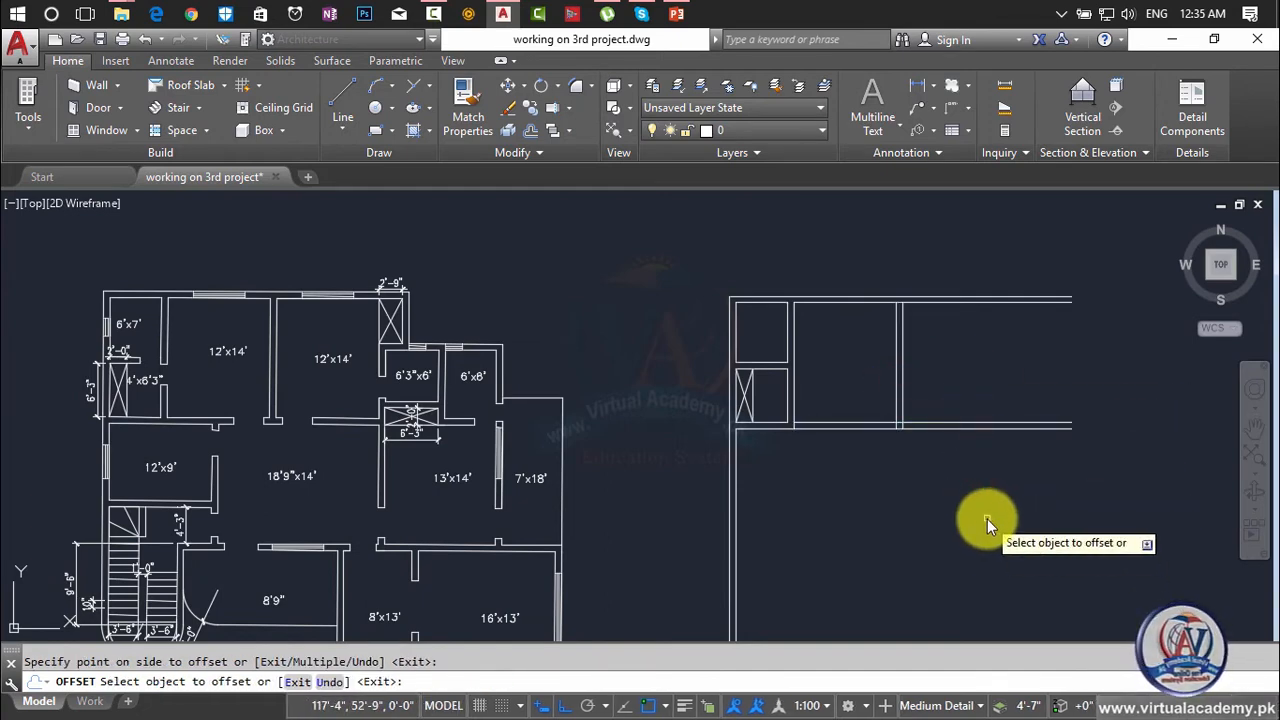
key("Escape")
- Offset the right line of the first large room's right wall 12' to the right for the second large room
scroll(915, 390, "up", 2)
scroll(907, 403, "down", 2)
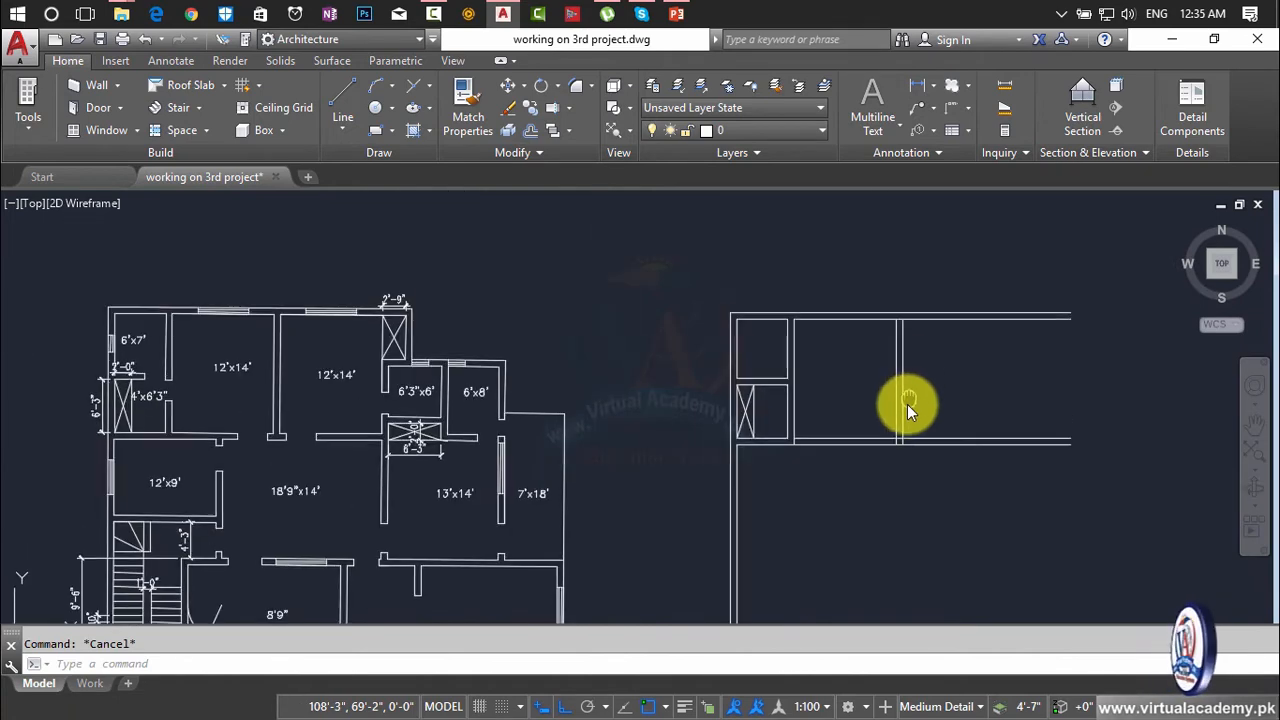
type("o")
key("Return")
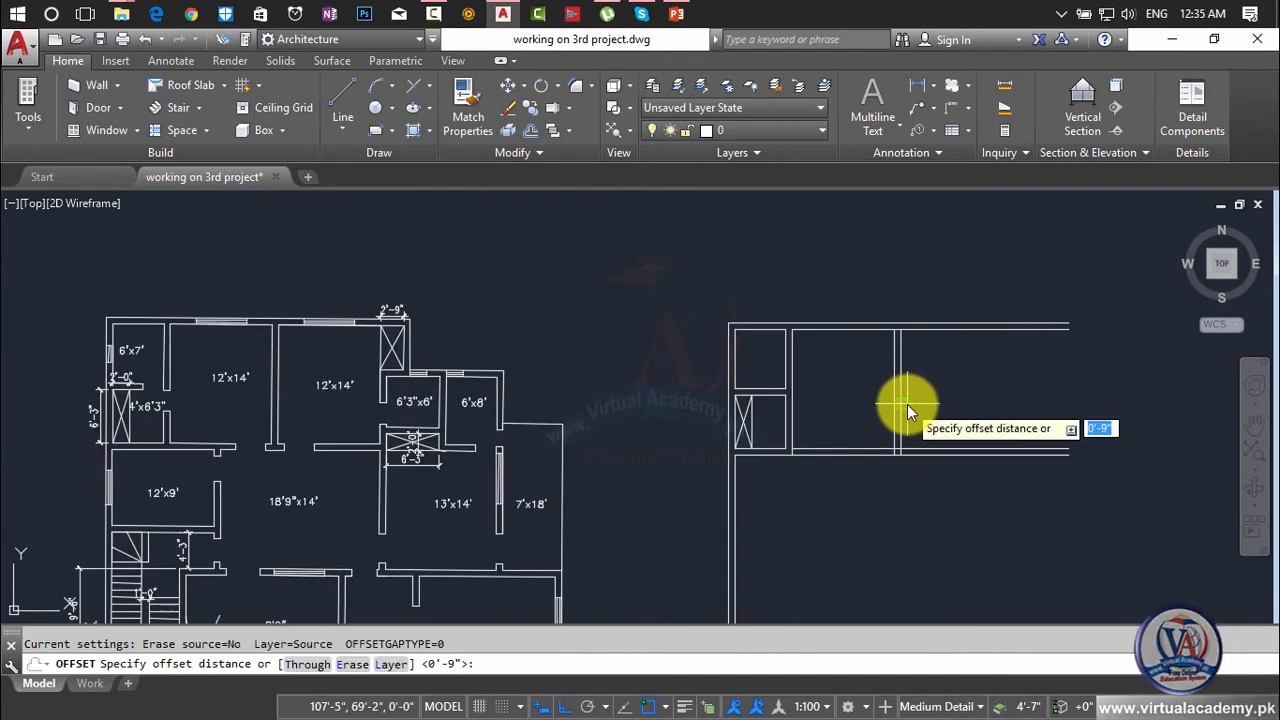
type("12")
key("Return")
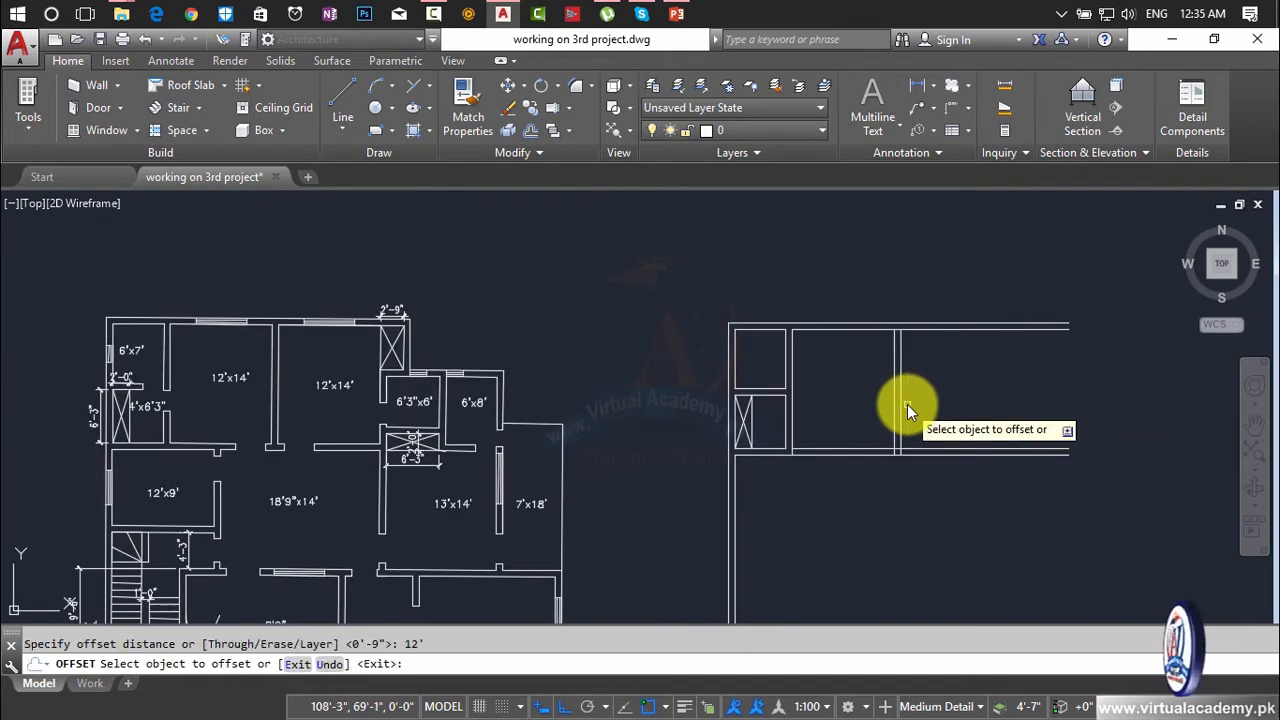
left_click(903, 409)
left_click(993, 419)
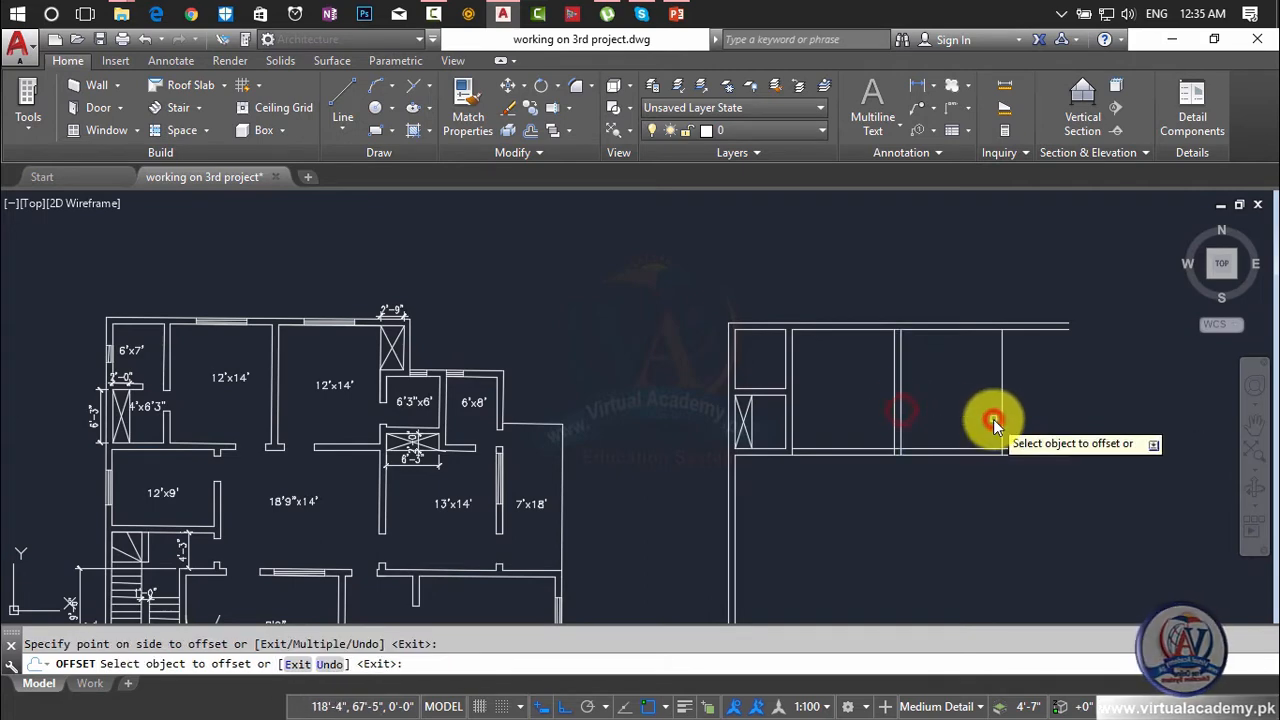
key("Escape")
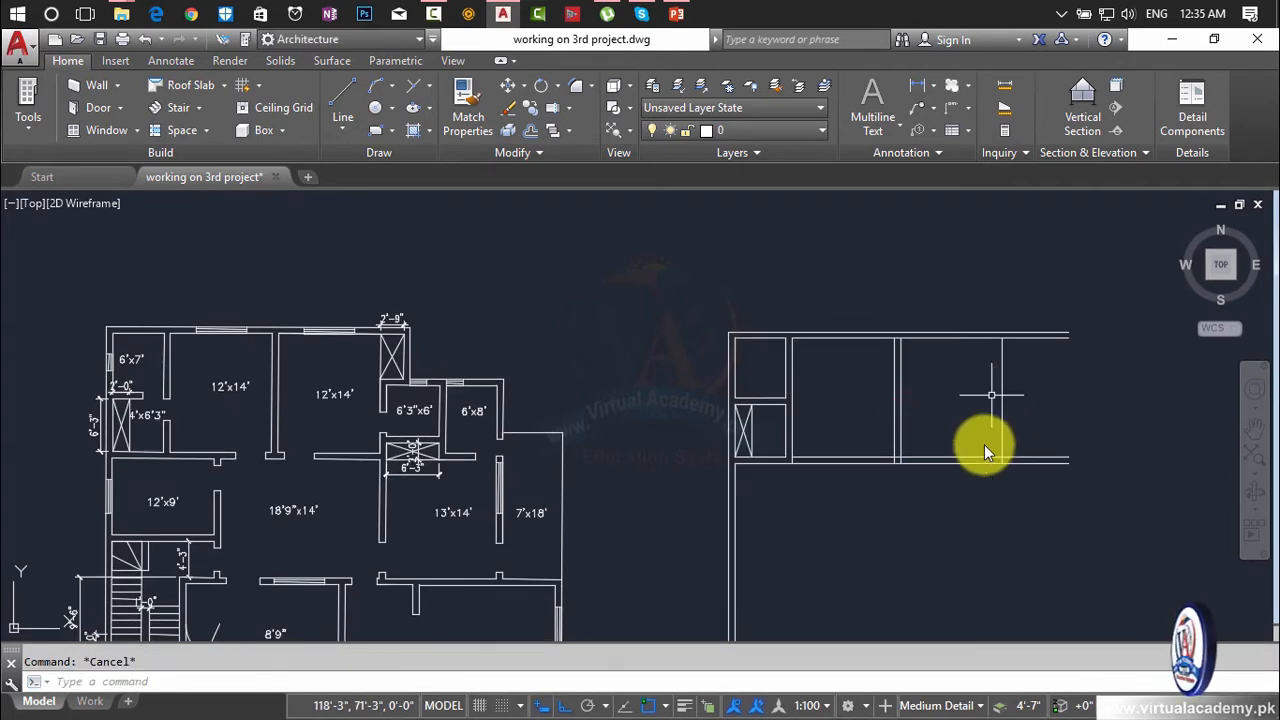
- Offset the second large room's right line 9" to the right to form its wall
scroll(940, 397, "up", 4)
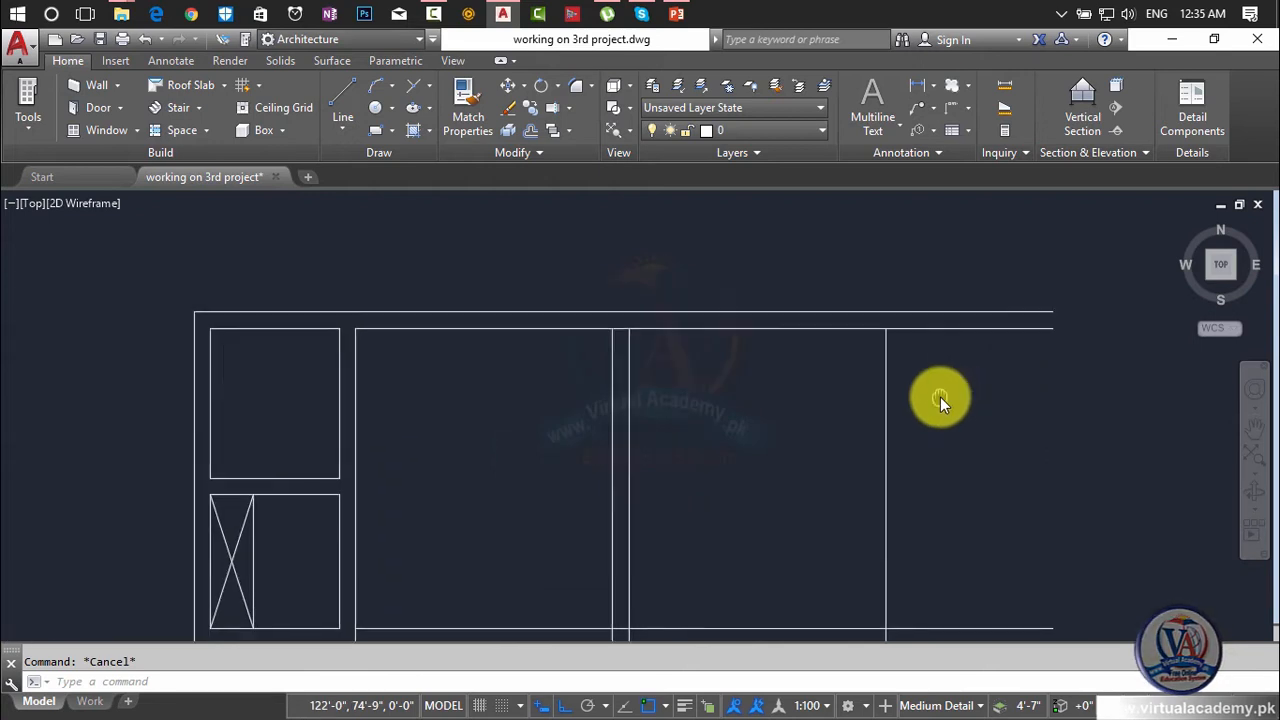
type("o")
key("Return")
type("9")
key("Return")
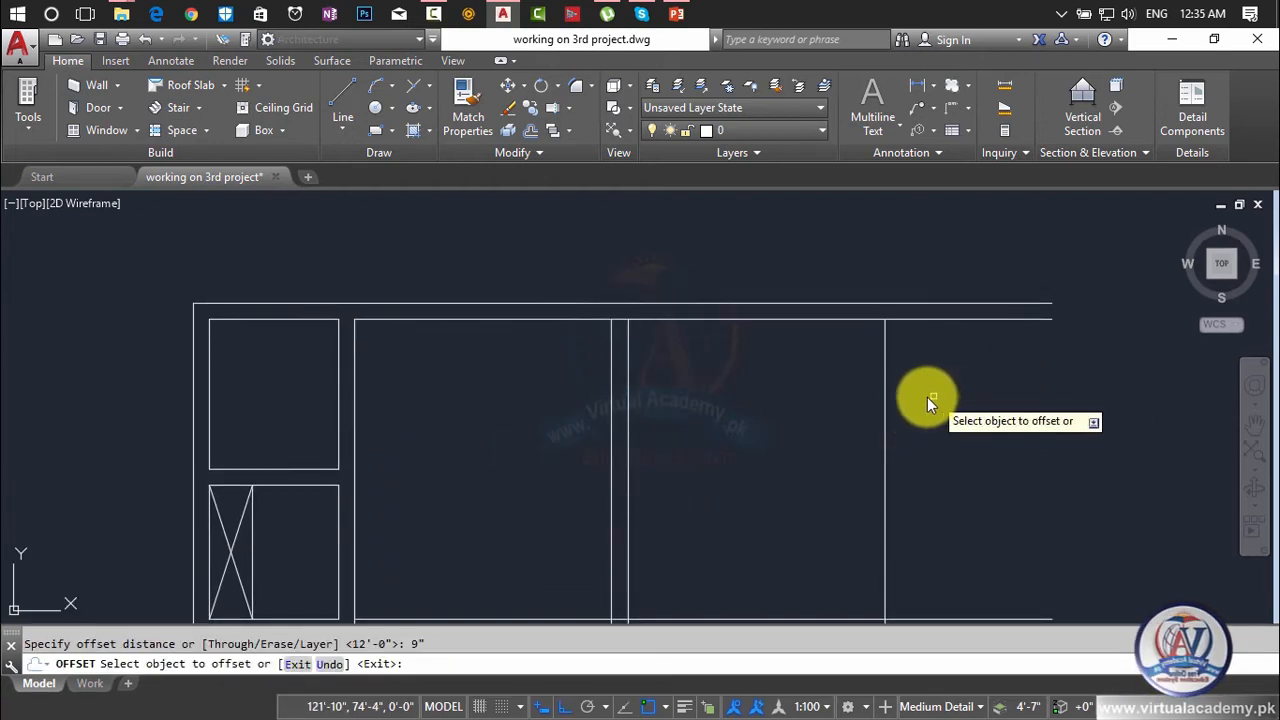
left_click(885, 426)
left_click(983, 427)
scroll(981, 427, "down", 3)
key("Escape")
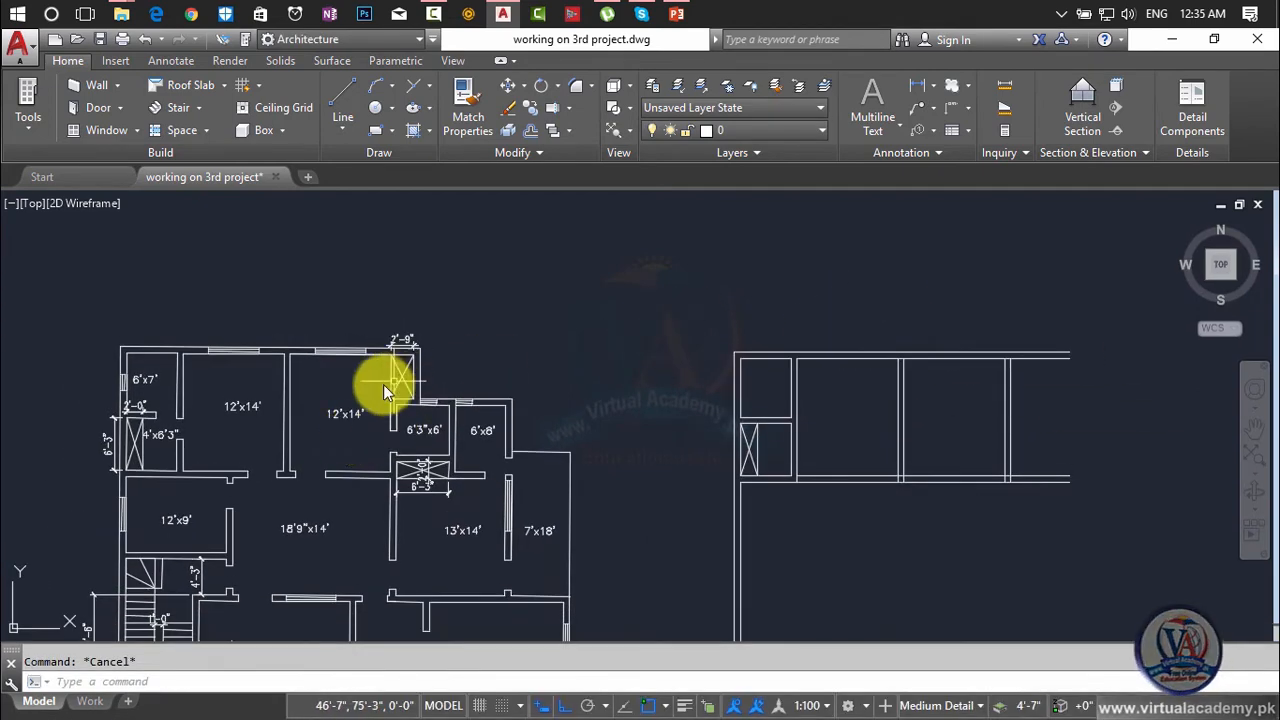
- Measure the inner width of the second 12'x14' room on the reference plan up to the closet
scroll(307, 400, "up", 2)
type("d")
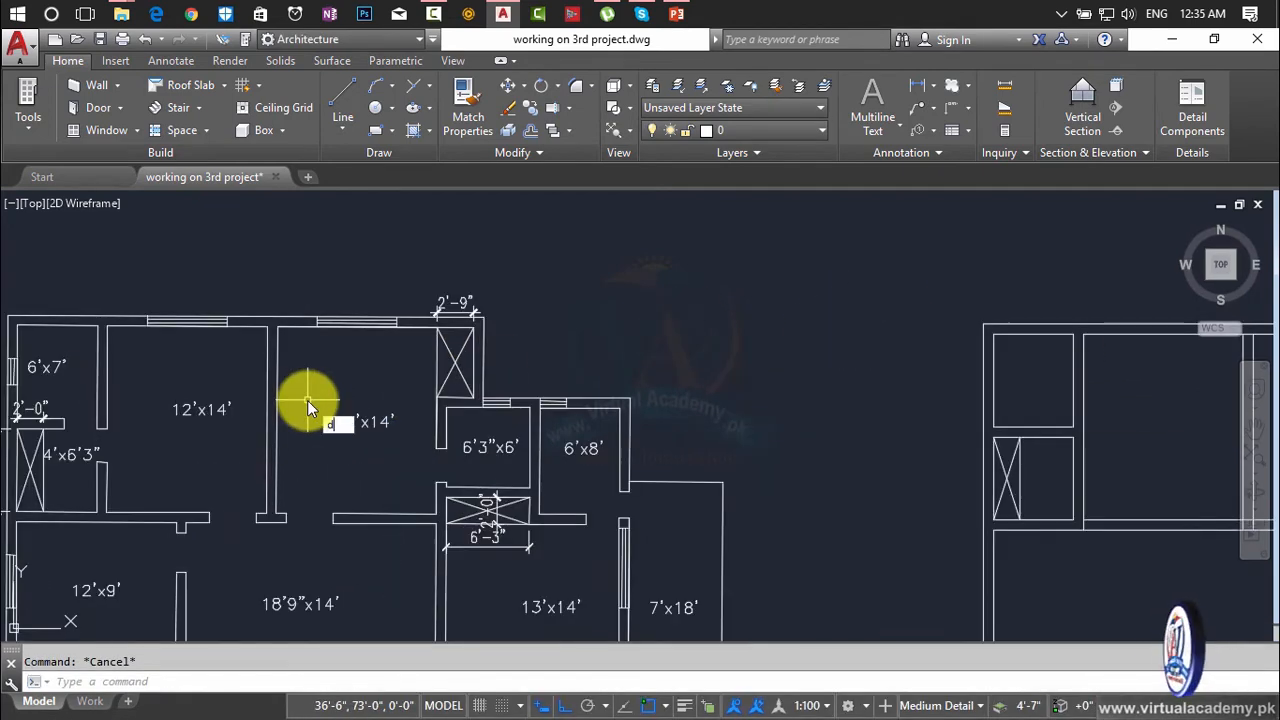
type("i")
key("Return")
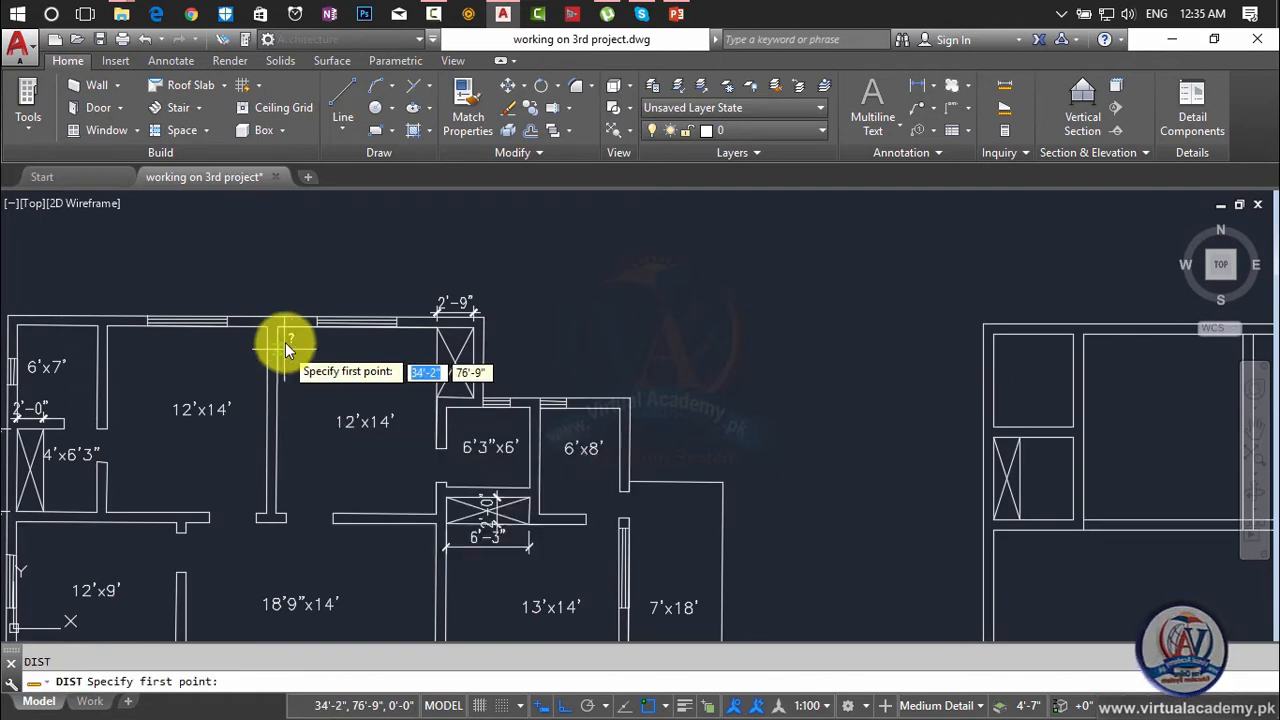
left_click(276, 325)
scroll(426, 338, "up", 2)
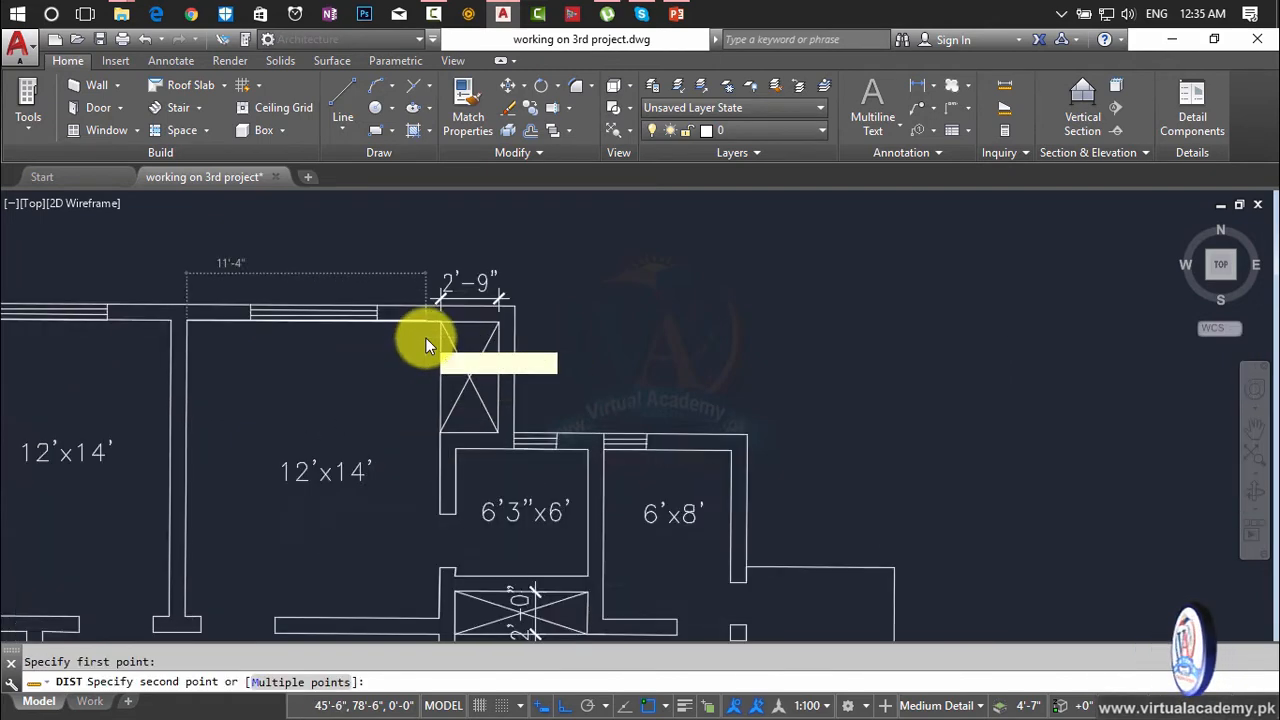
scroll(426, 338, "up", 1)
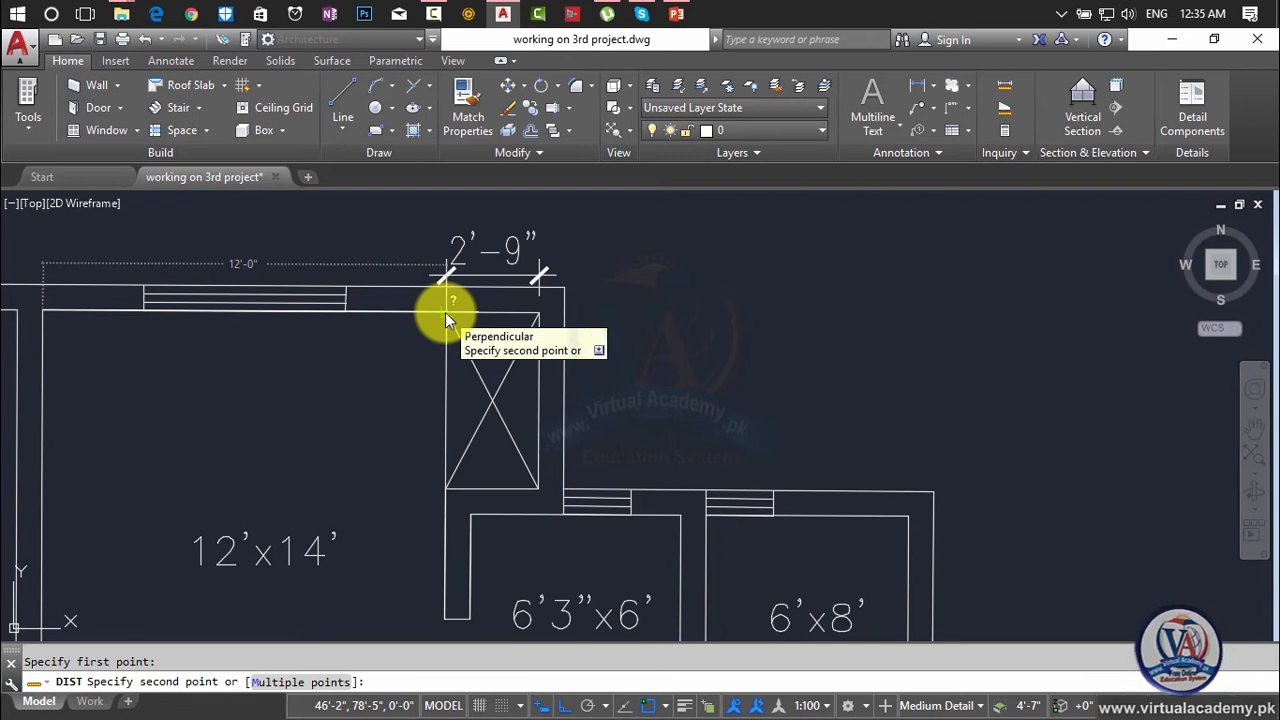
key("Escape")
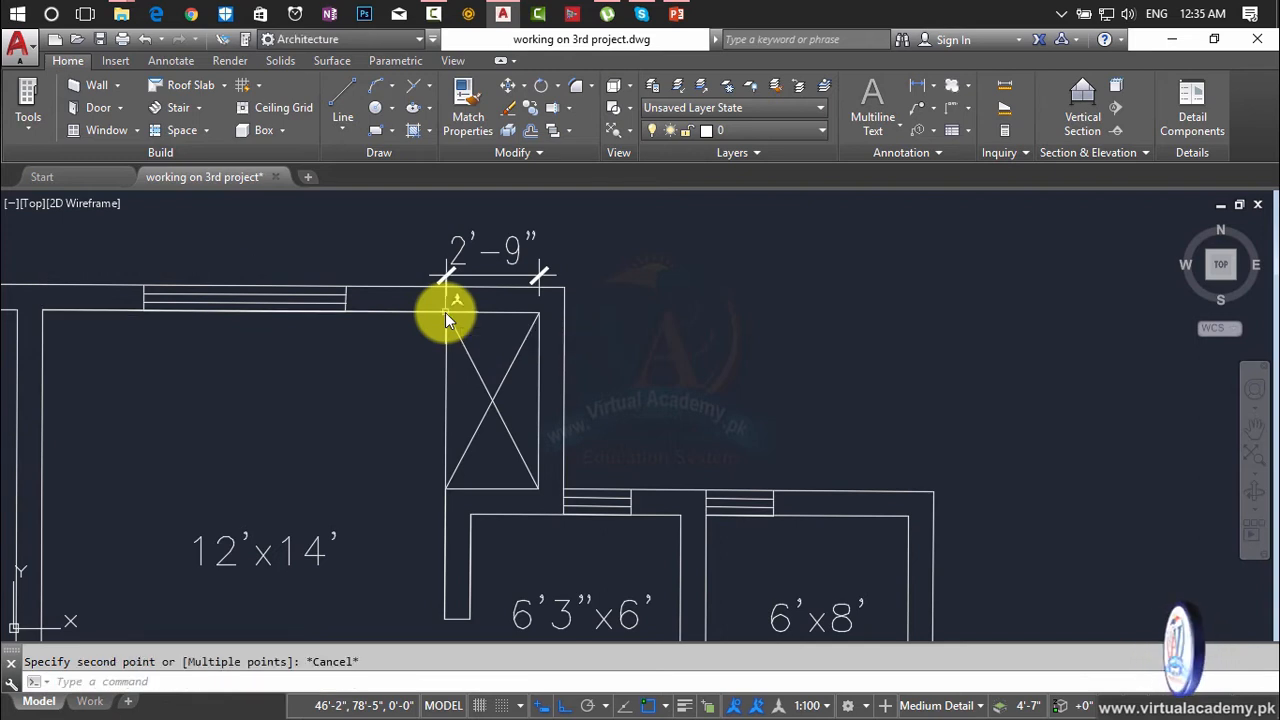
- Measure the width of the closet beside the second 12'x14' room on the reference plan
type("di")
key("Return")
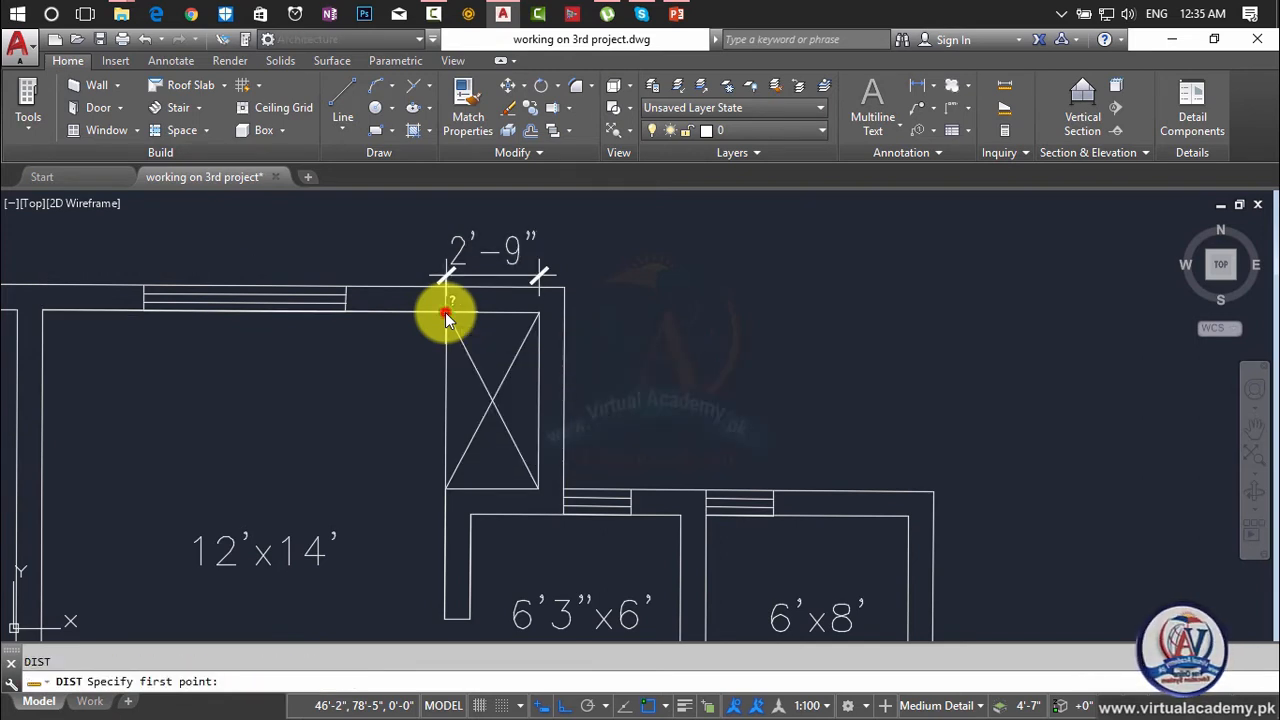
left_click(445, 312)
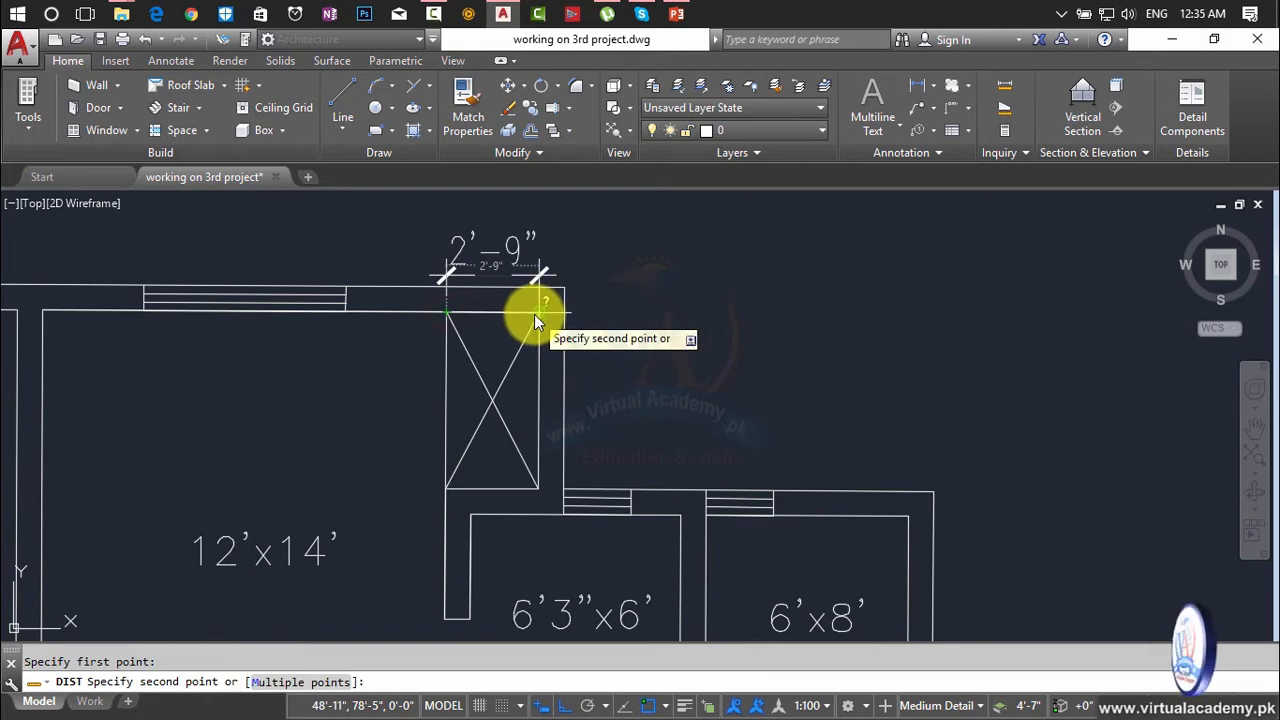
key("Escape")
- Offset the right line of the second large room's right wall 2'9" to the right for the closet
scroll(600, 322, "down", 6)
middle_click_drag(706, 370, 396, 368)
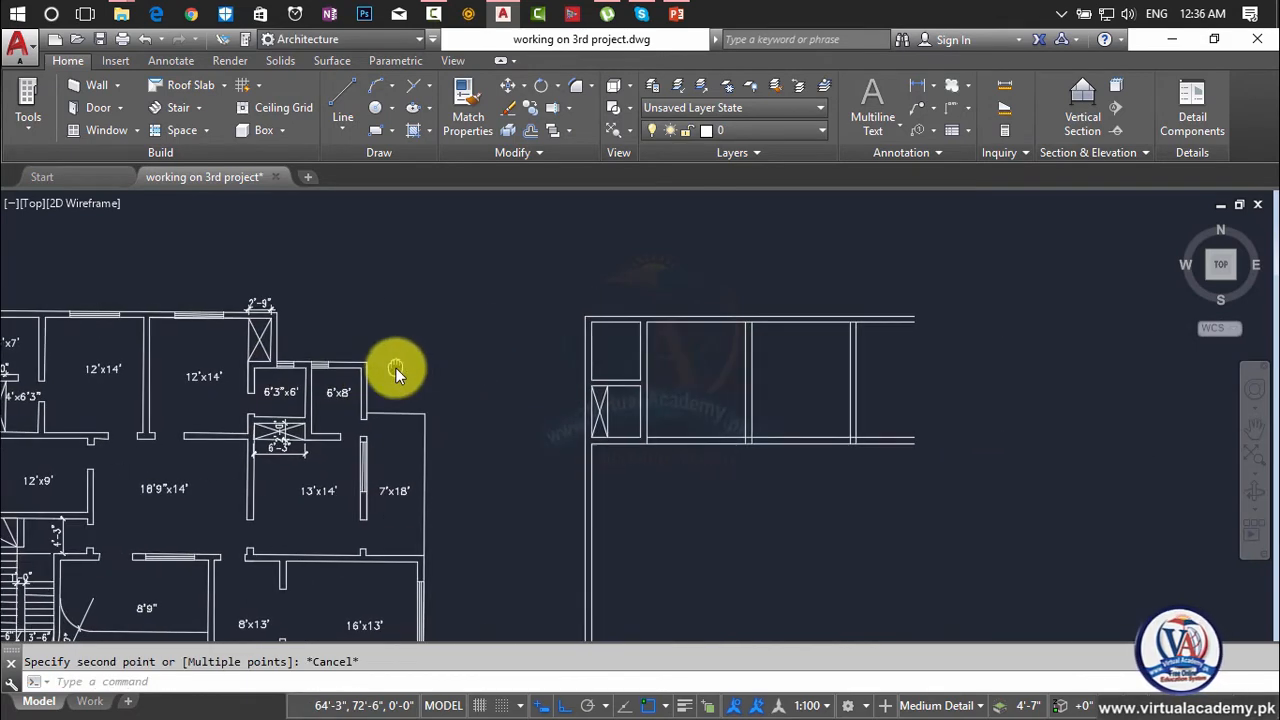
key("Escape")
type("o")
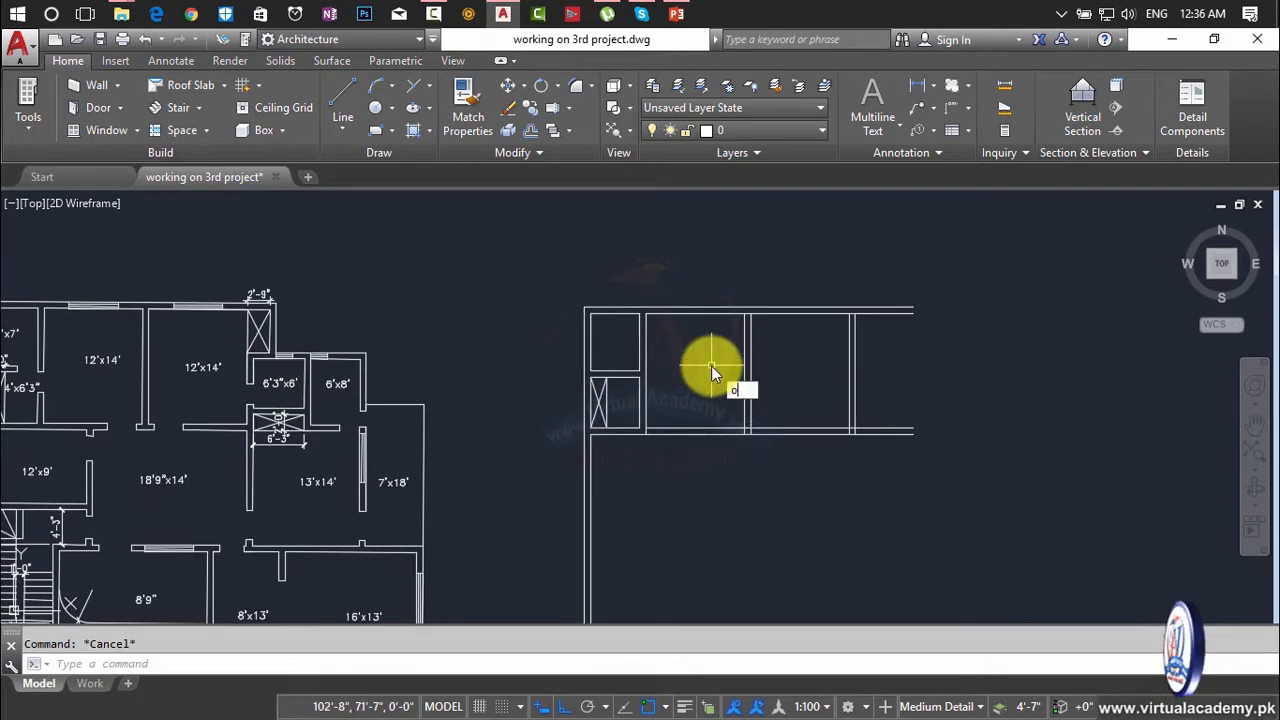
key("Return")
type("2'9\"")
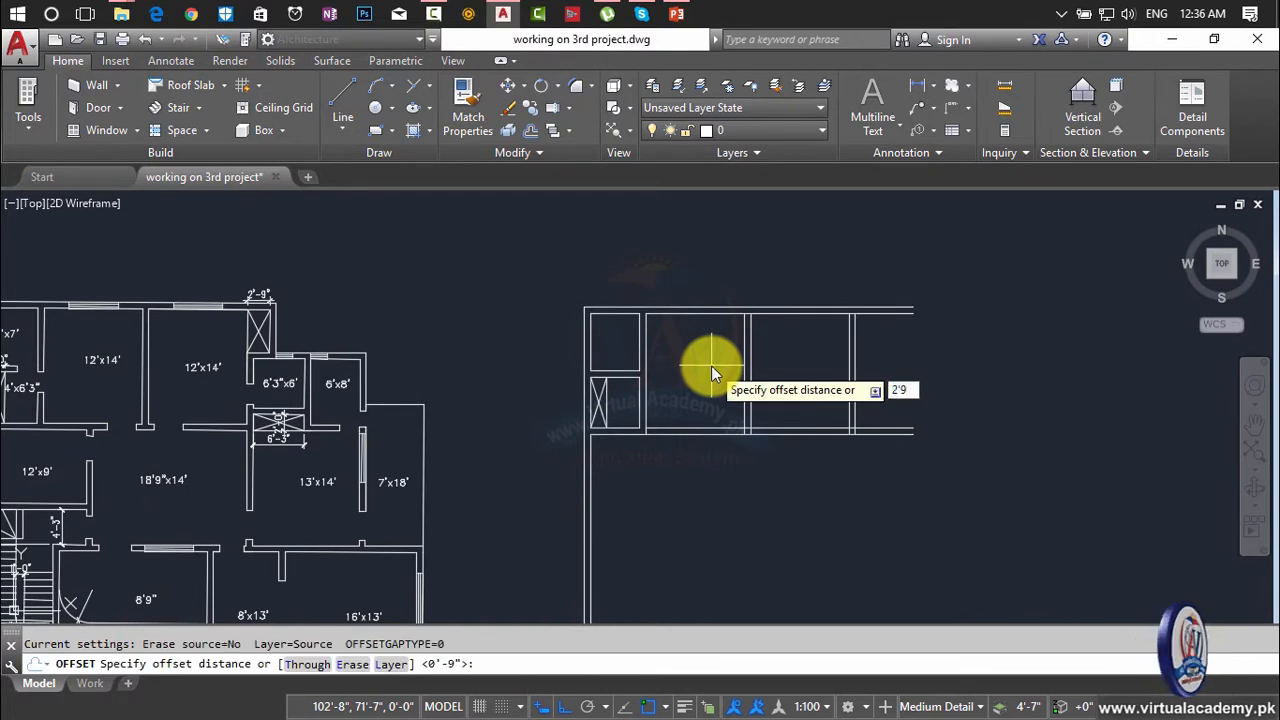
key("Return")
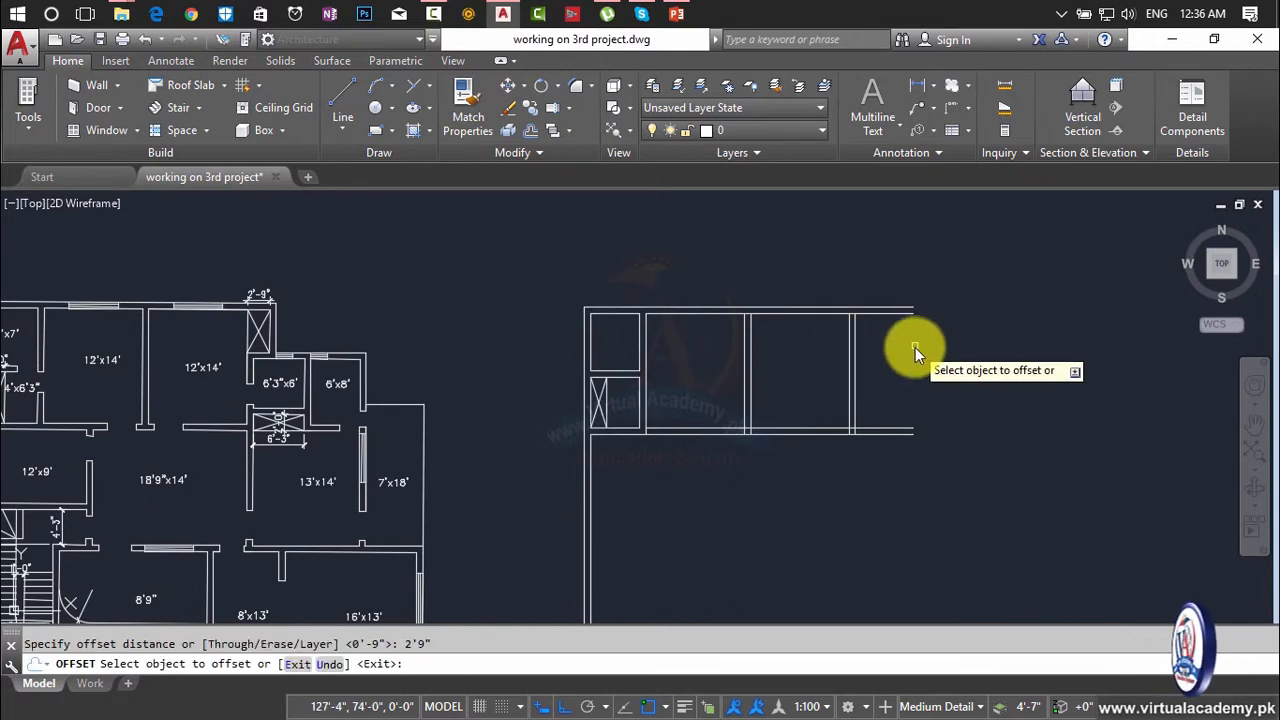
left_click(856, 358)
left_click(941, 373)
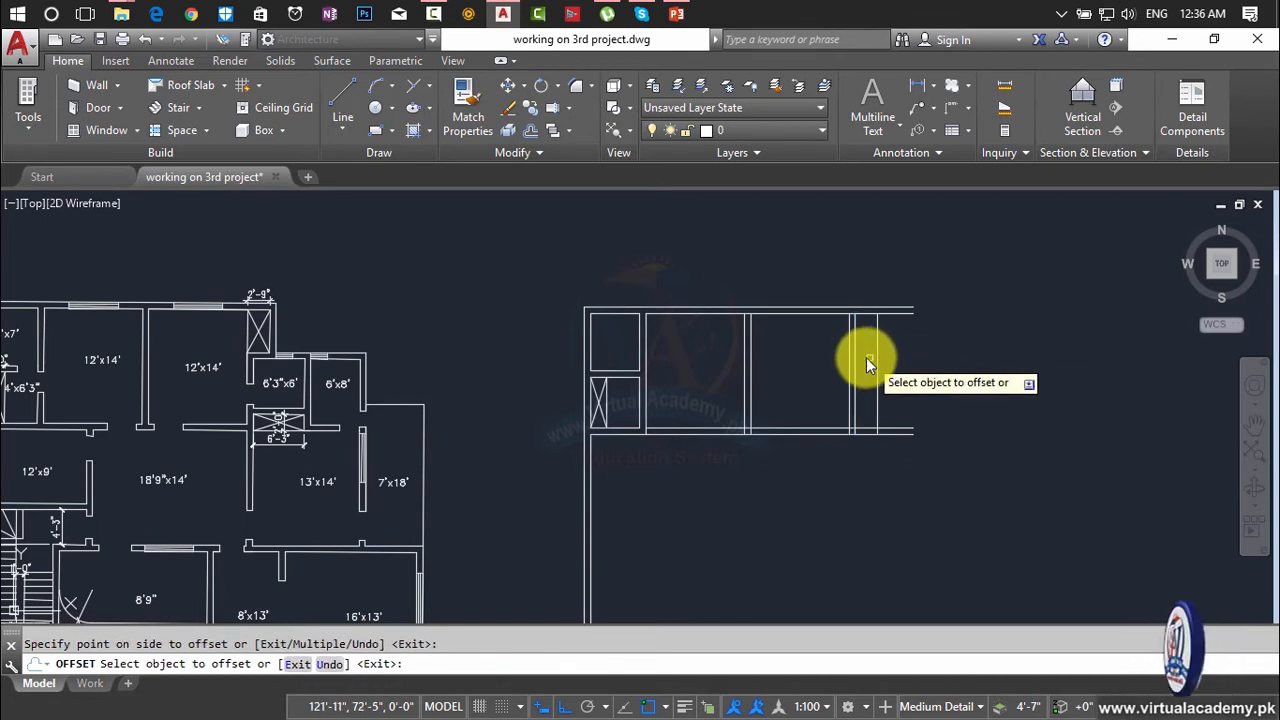
key("Escape")
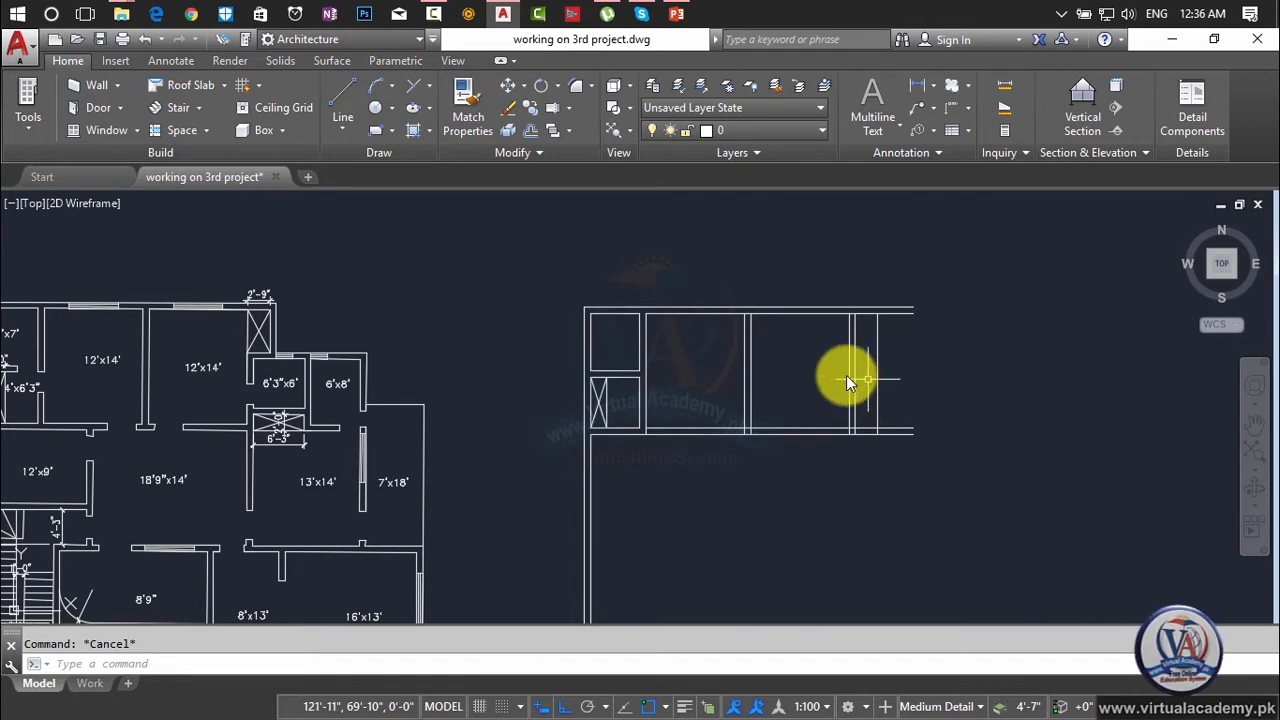
- Measure the depth of the closet beside the second 12'x14' room on the reference plan
scroll(270, 335, "up", 6)
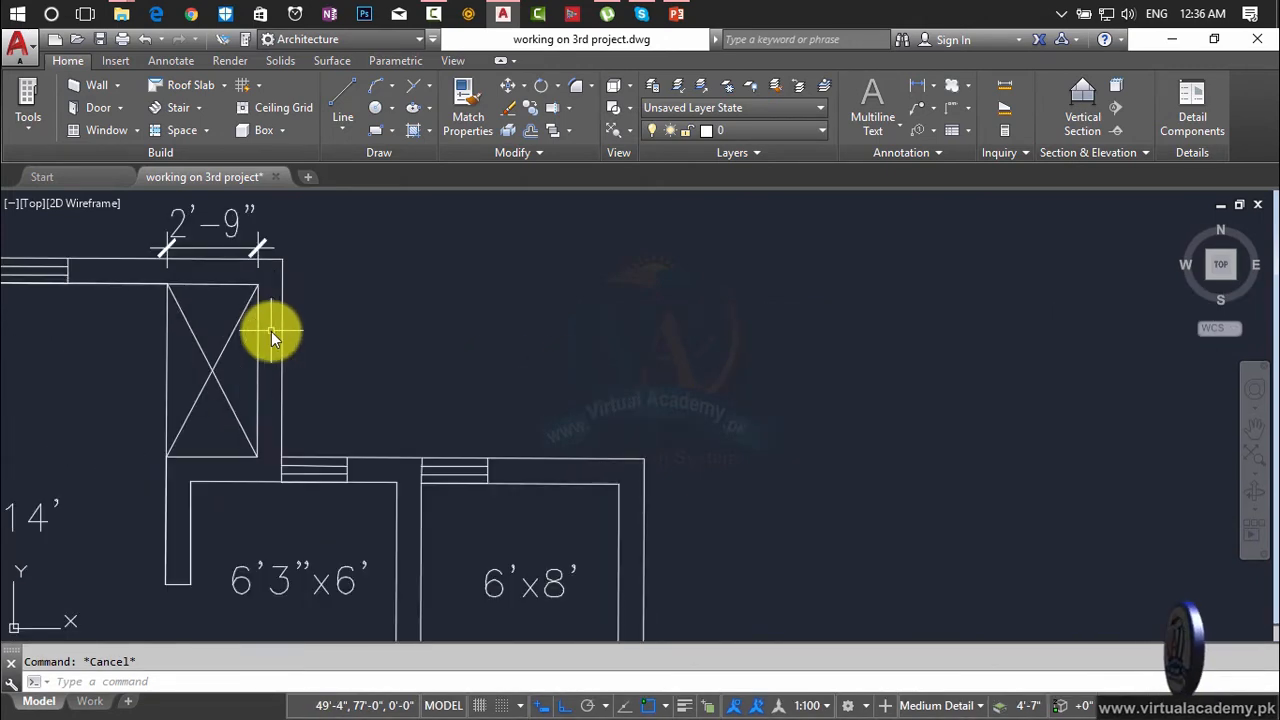
type("dist")
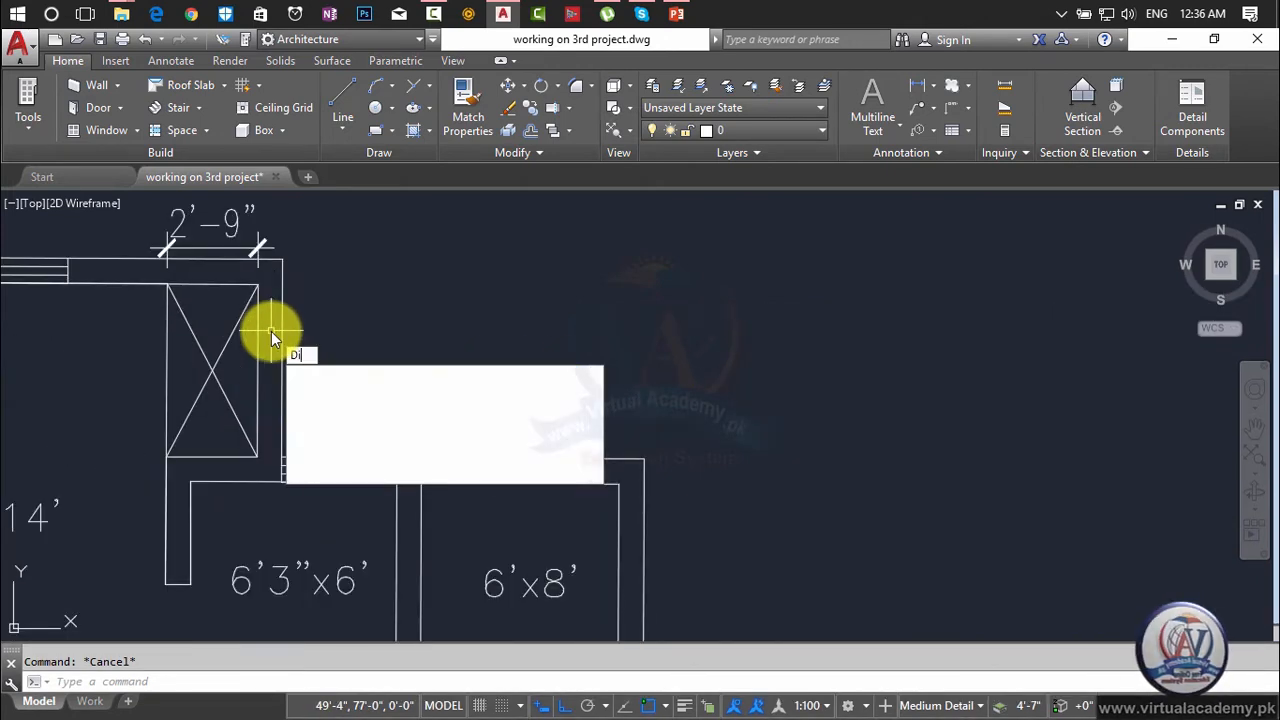
key("Return")
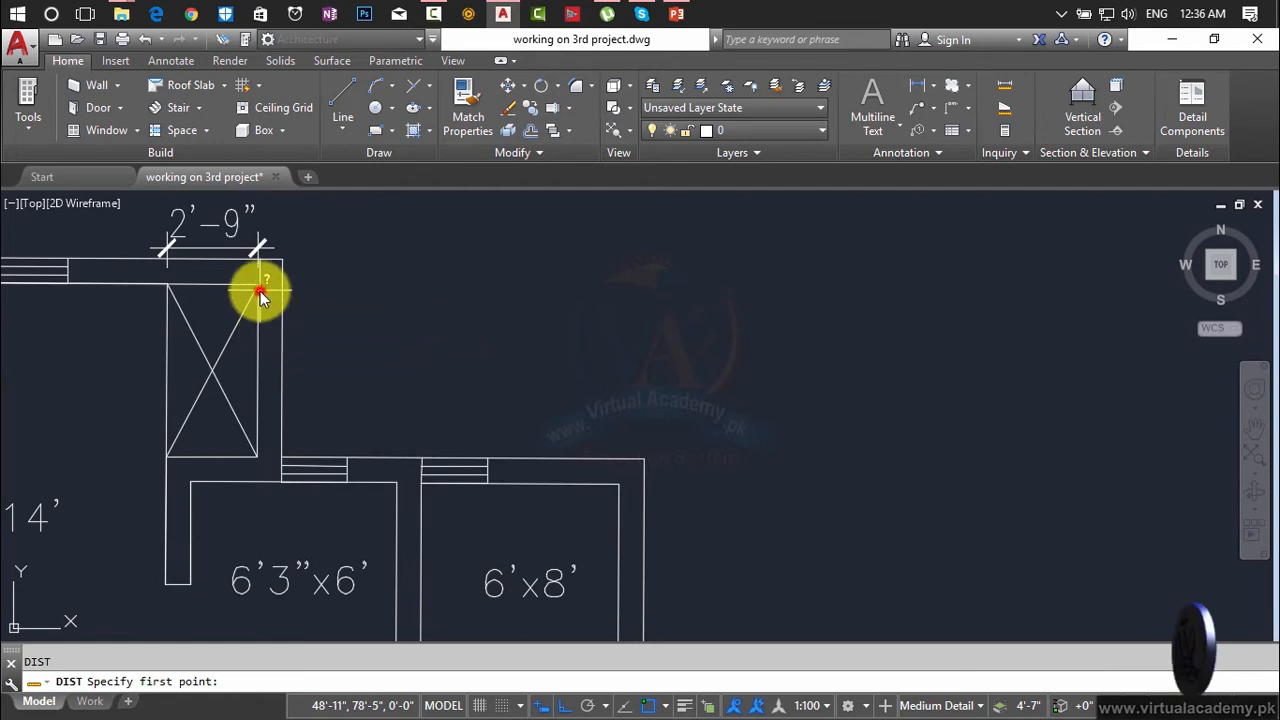
left_click(259, 287)
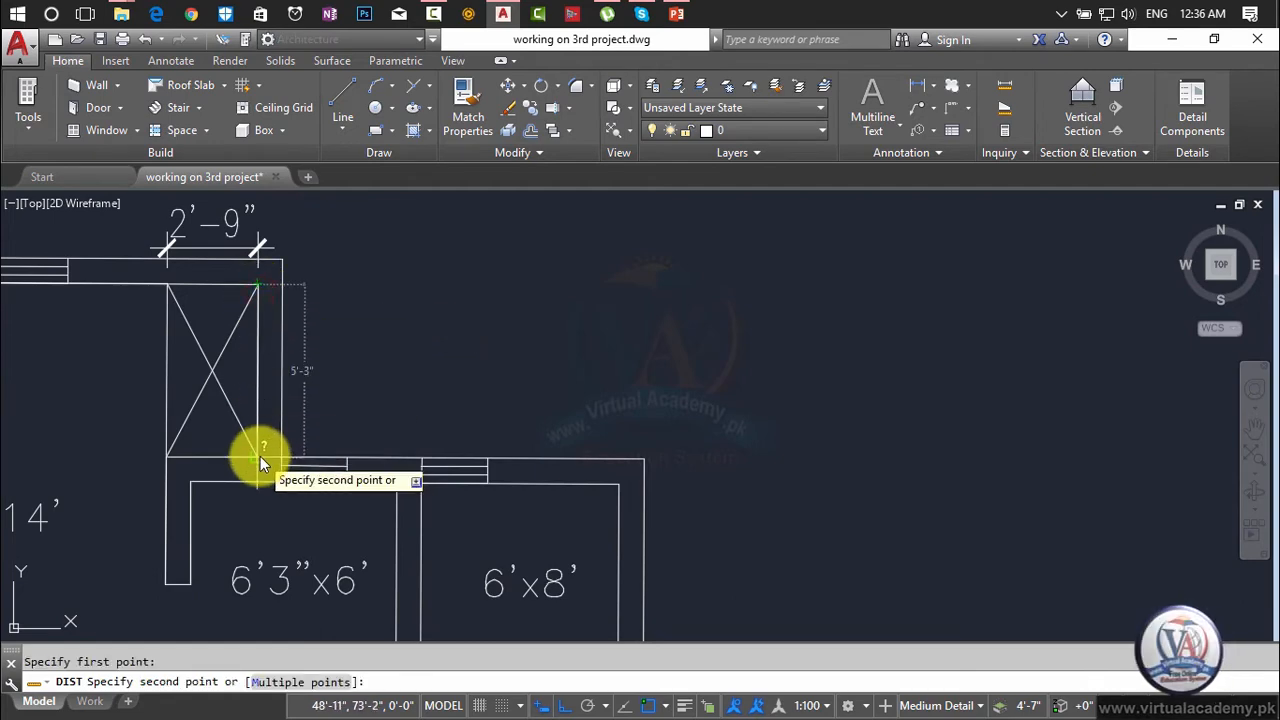
key("Escape")
- Offset the inner line of the new plan's top wall 5'3" downward for the closet's lower edge
scroll(700, 368, "down", 5)
middle_click_drag(741, 370, 590, 357)
scroll(868, 371, "up", 5)
scroll(868, 371, "up", 2)
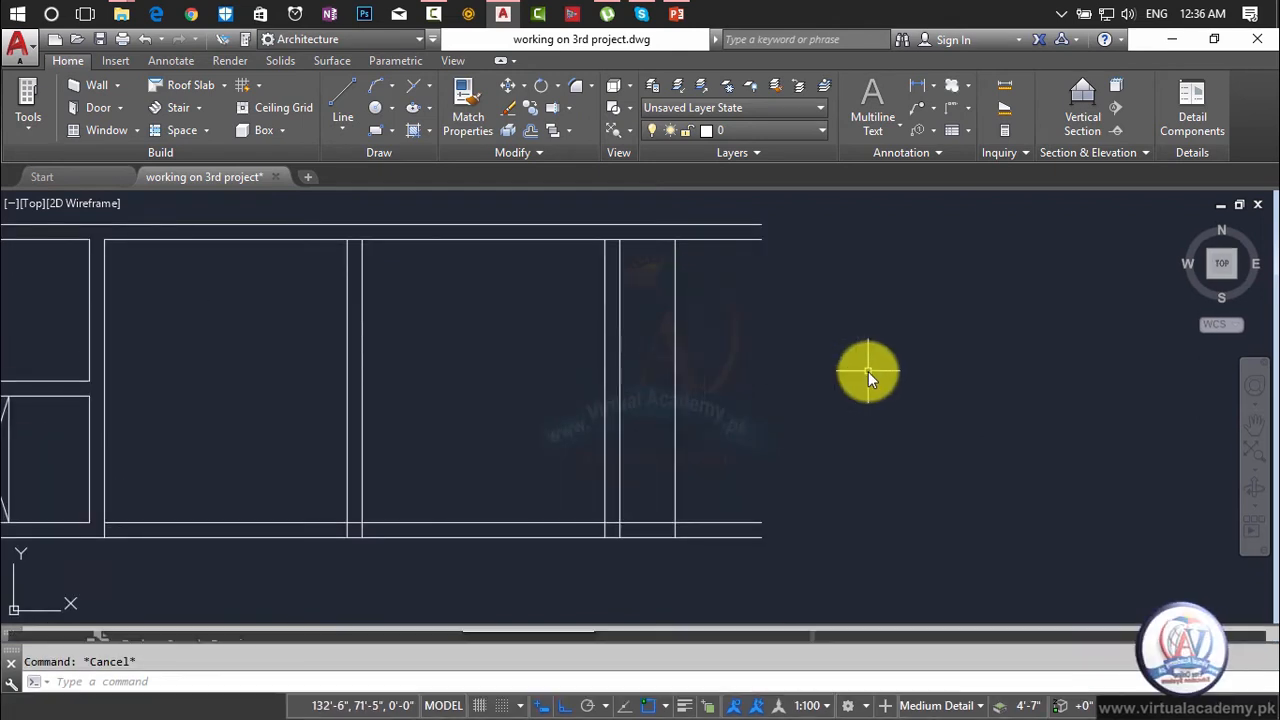
type("o")
key("Return")
type("5'3\"")
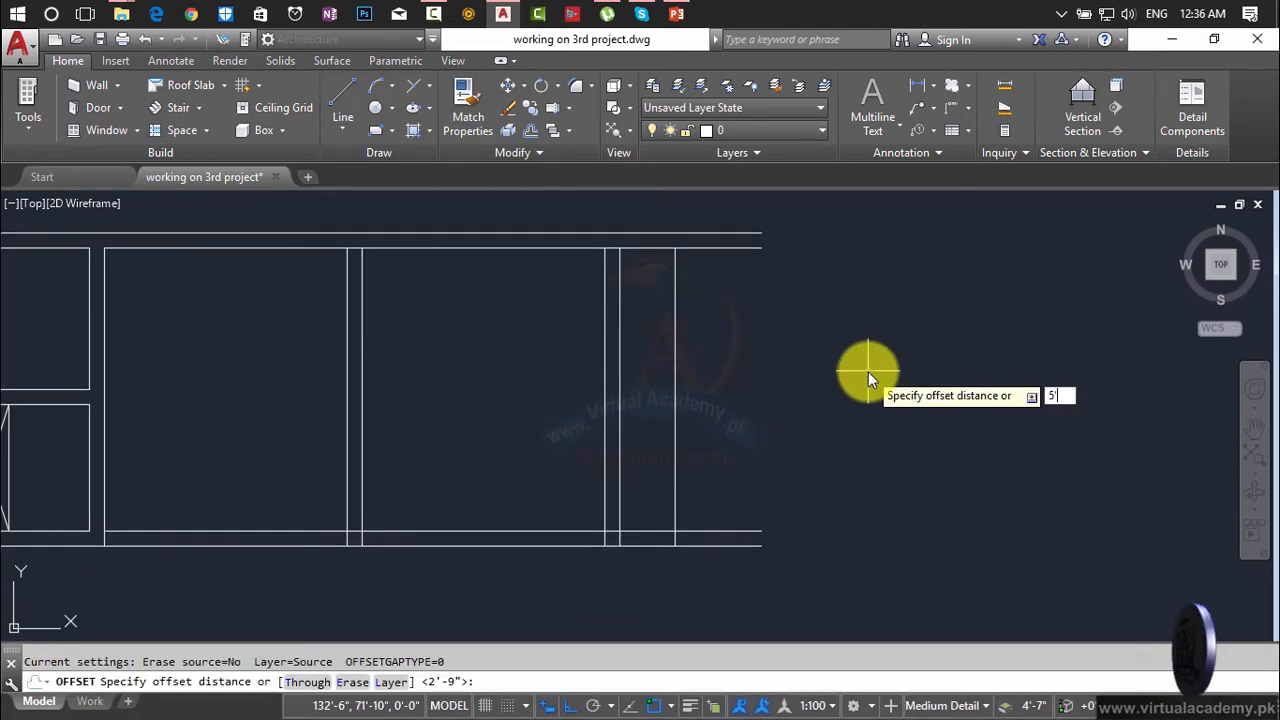
key("Return")
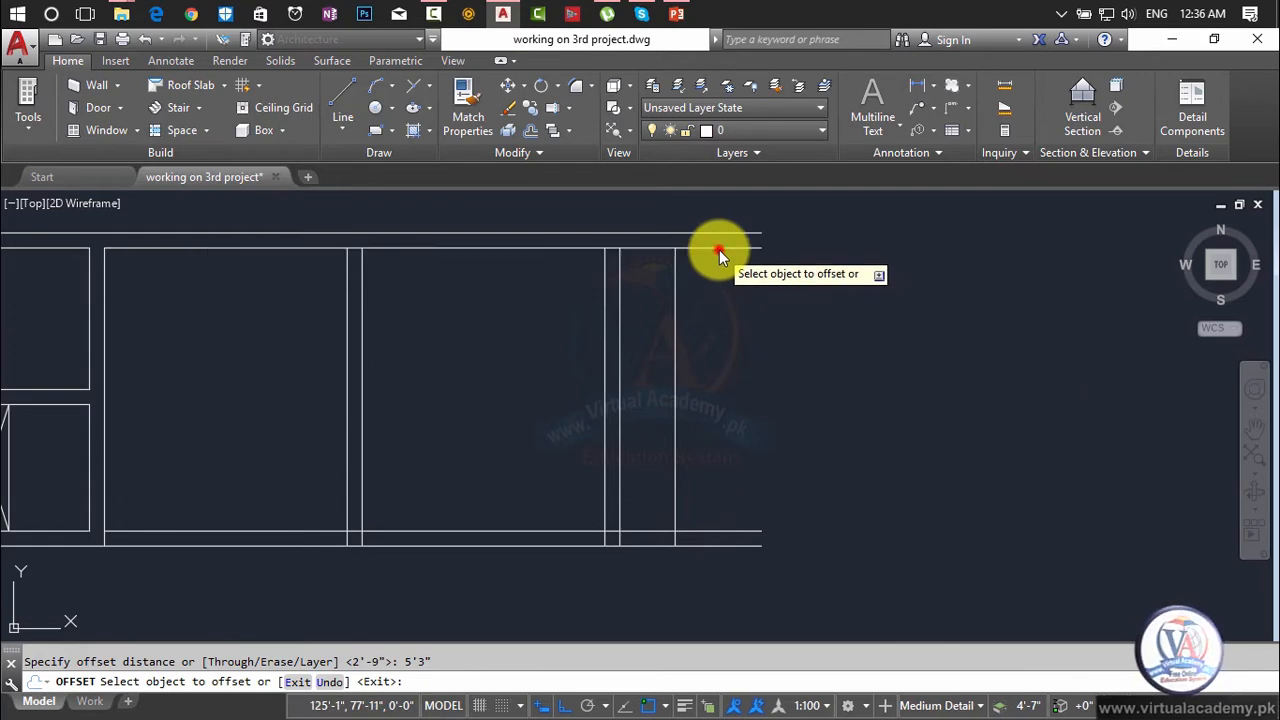
left_click(719, 248)
left_click(724, 397)
scroll(724, 395, "down", 4)
key("Escape")
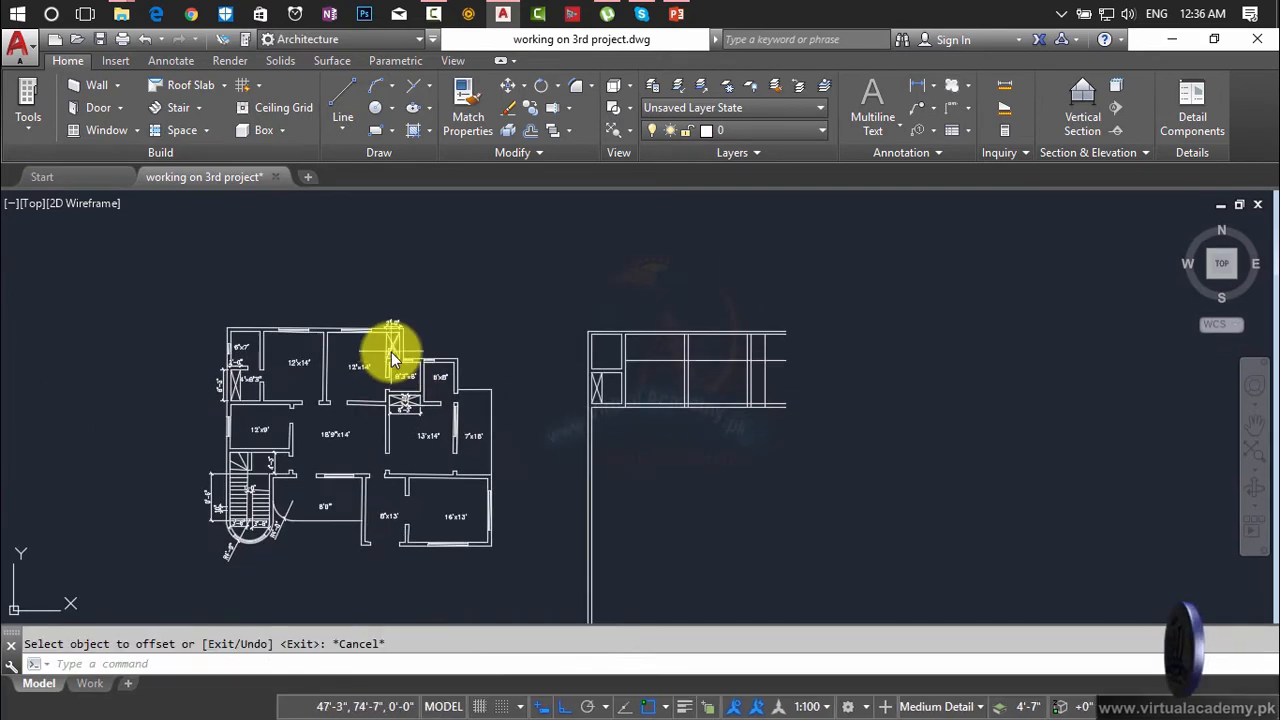
- Recheck the closet's depth along its right side on the reference plan
scroll(392, 351, "up", 3)
type("dist")
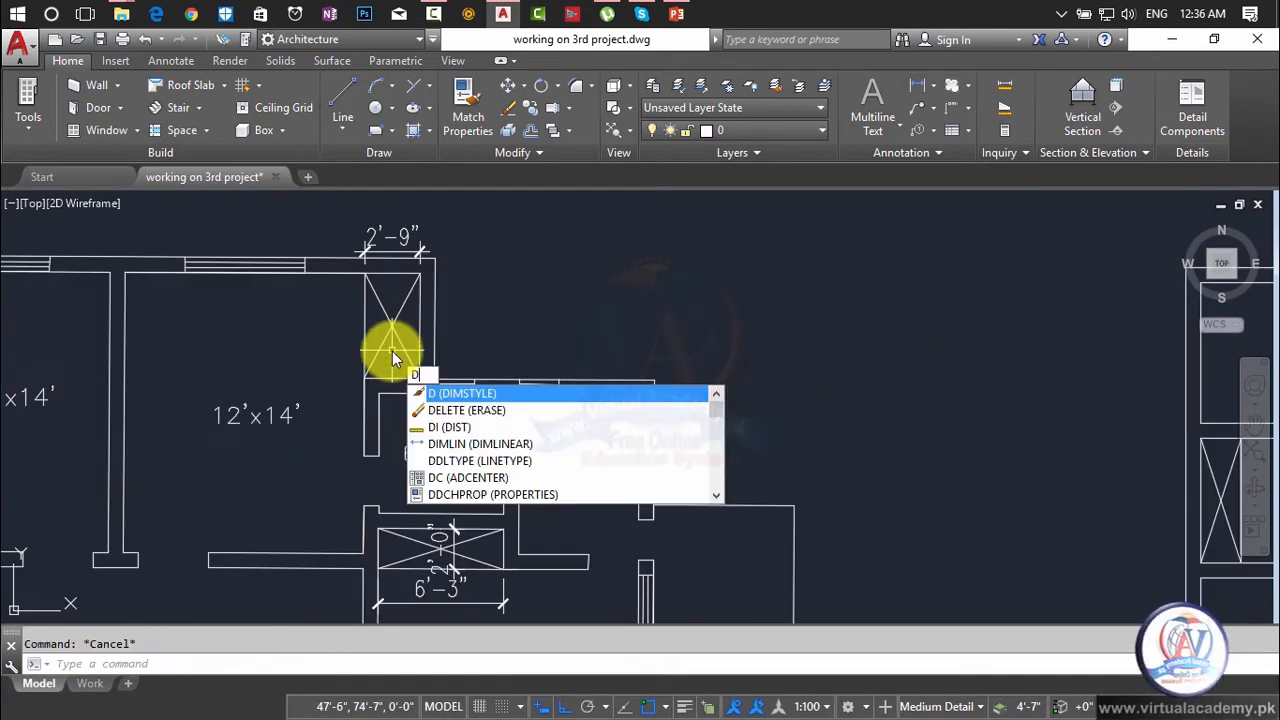
key("Return")
left_click(420, 276)
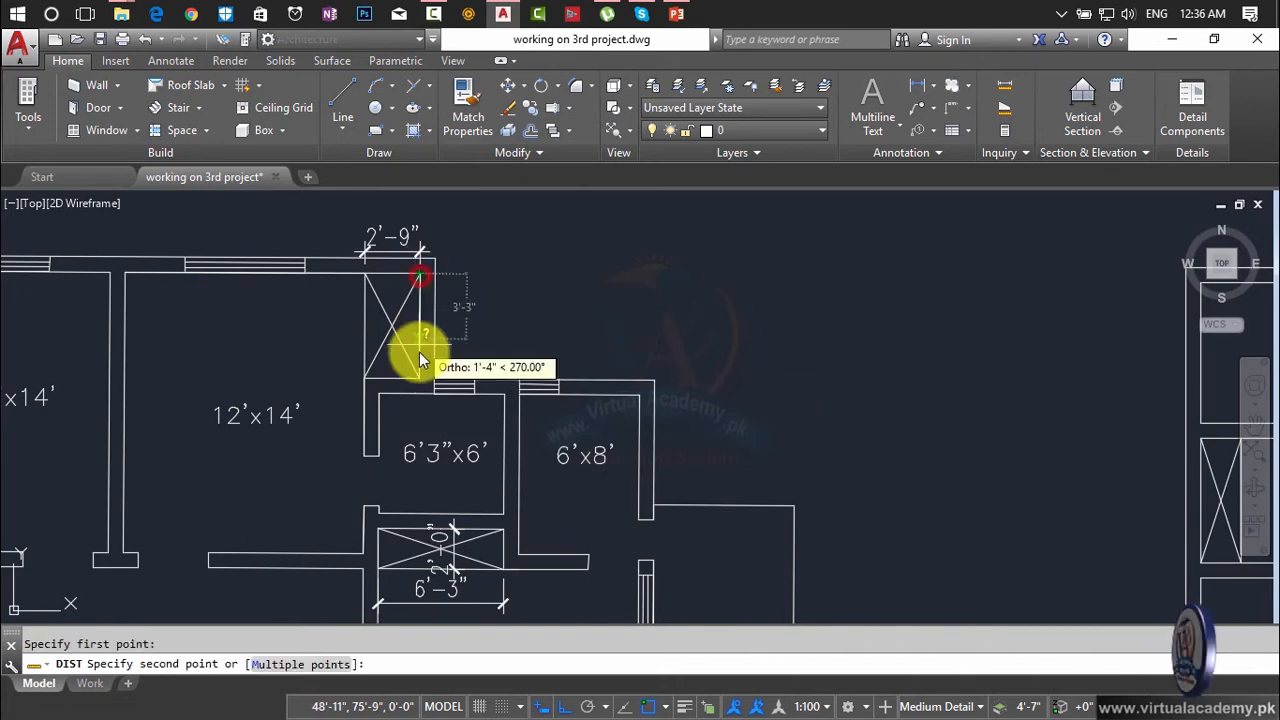
key("Escape")
- Offset the closet's lower edge line 9" downward to form the wall beneath it
scroll(610, 280, "down", 6)
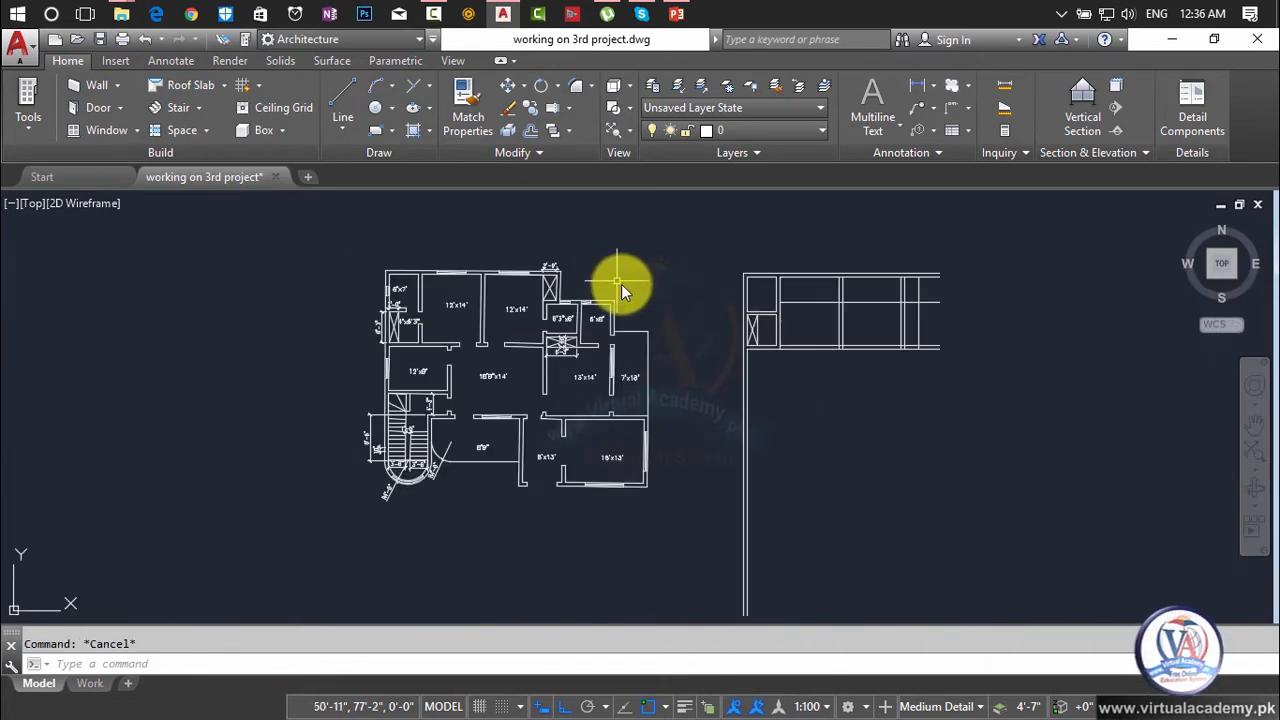
scroll(845, 328, "up", 3)
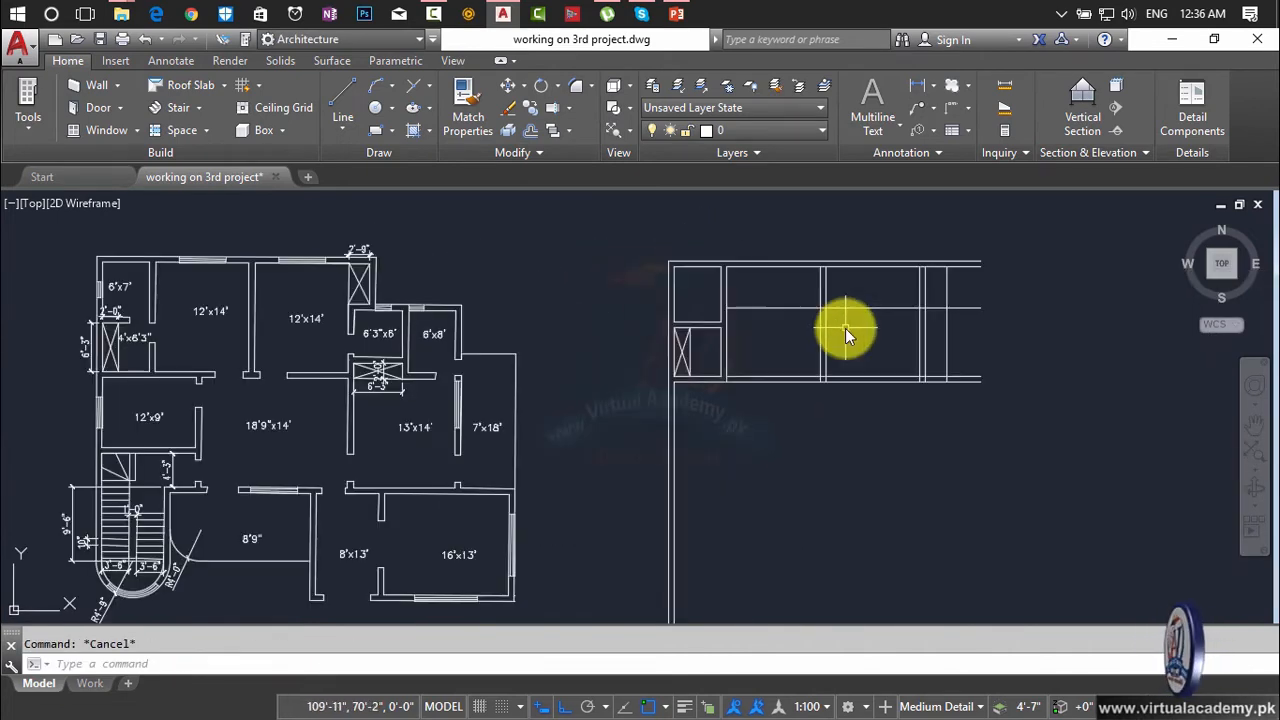
scroll(857, 304, "up", 2)
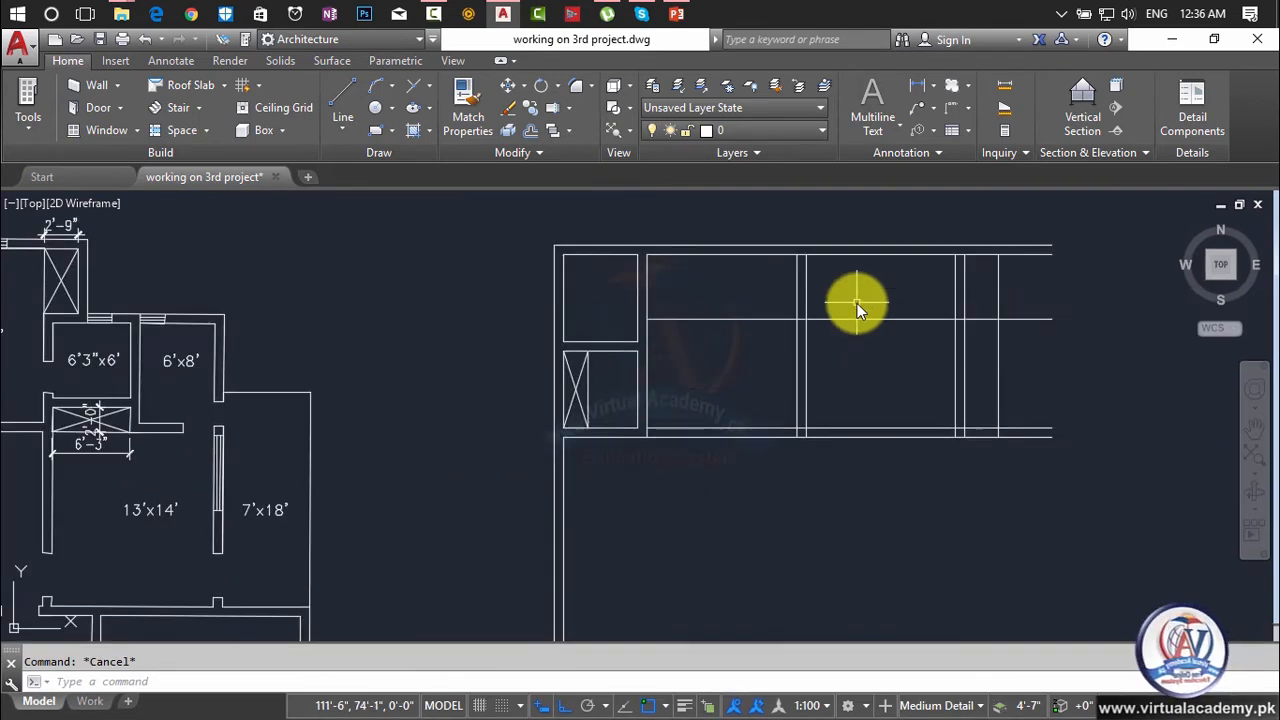
type("o")
key("Return")
type("9")
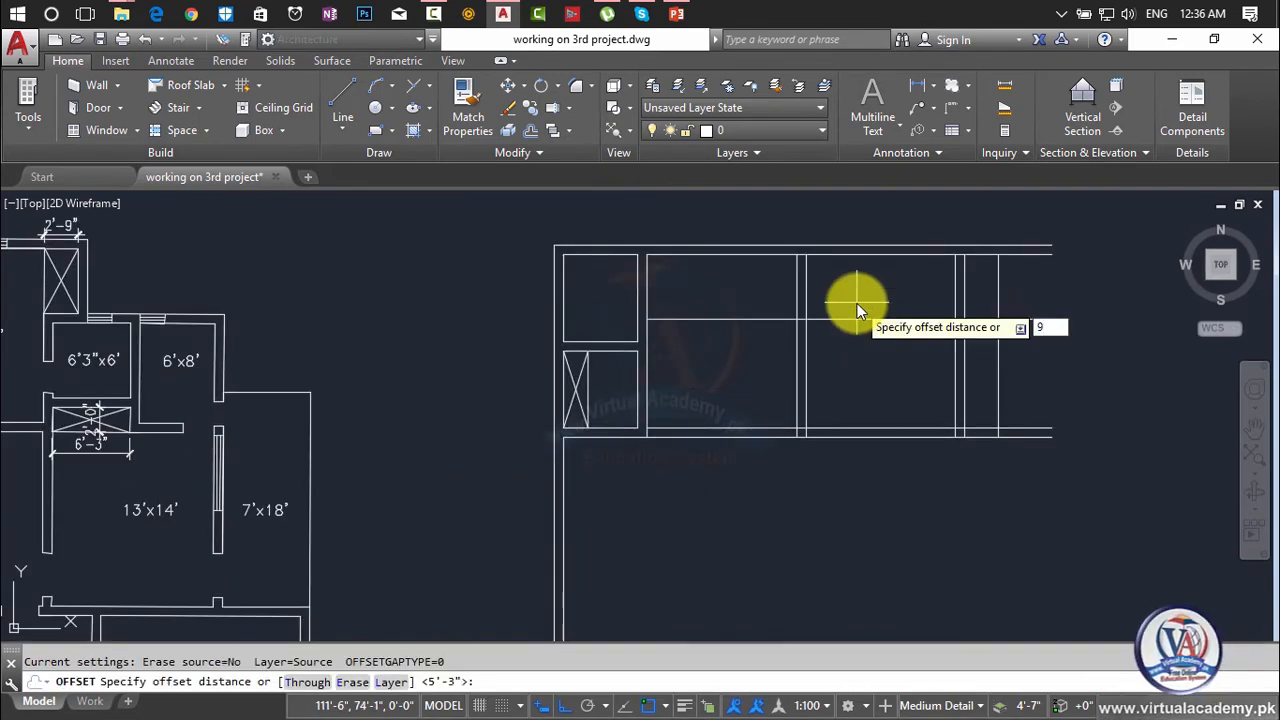
key("Return")
left_click(911, 320)
left_click(918, 395)
key("Escape")
type("tr")
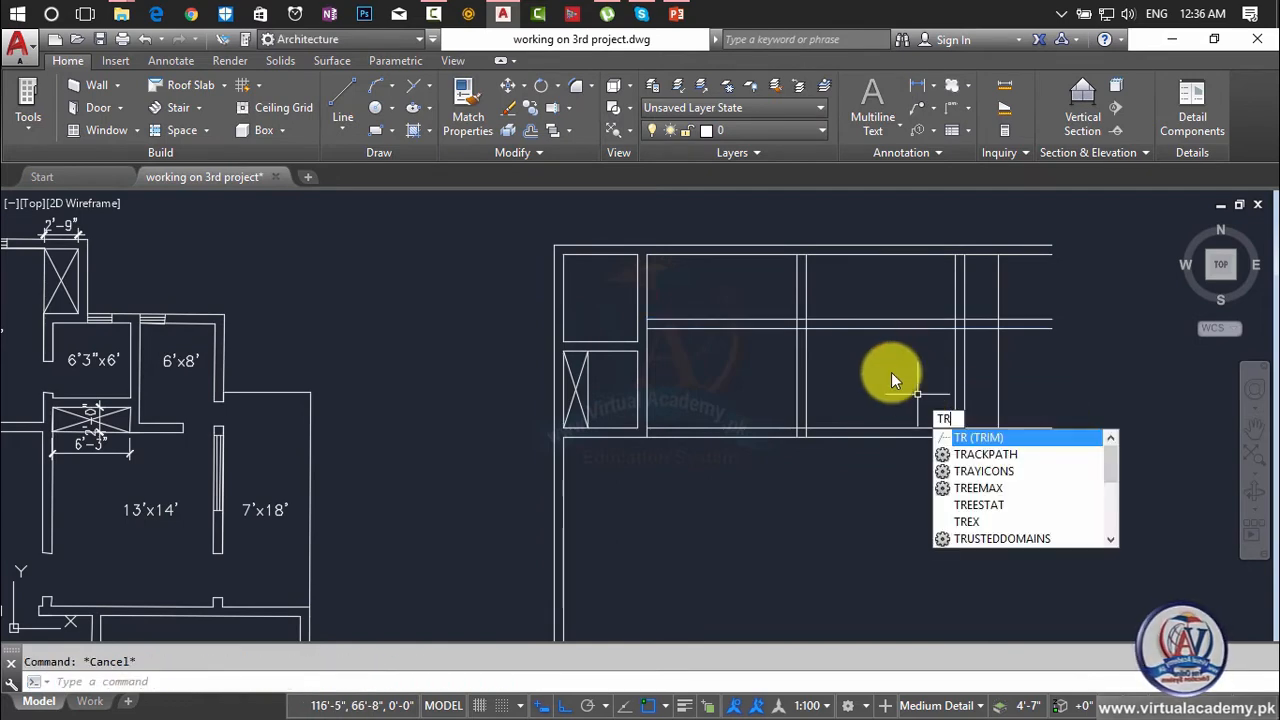
key("Return")
left_click(751, 298)
left_click(724, 380)
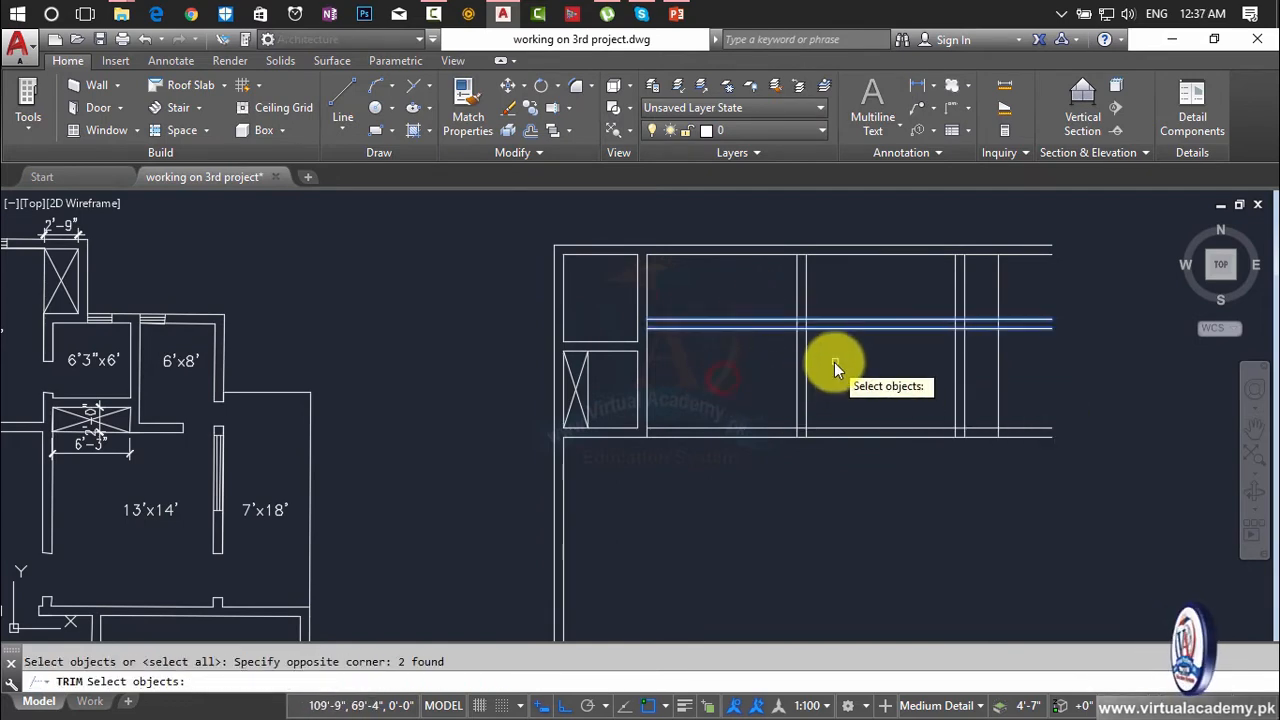
key("Escape")
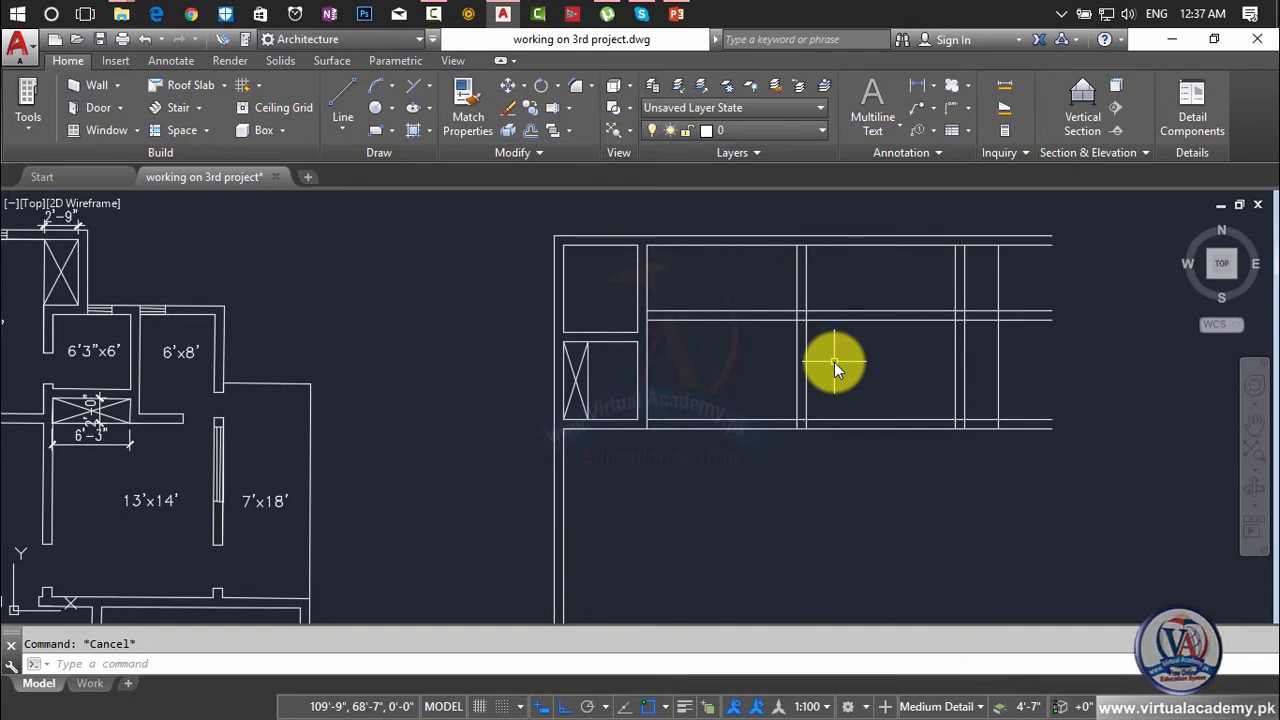
scroll(834, 362, "down", 2)
middle_click_drag(834, 362, 904, 348)
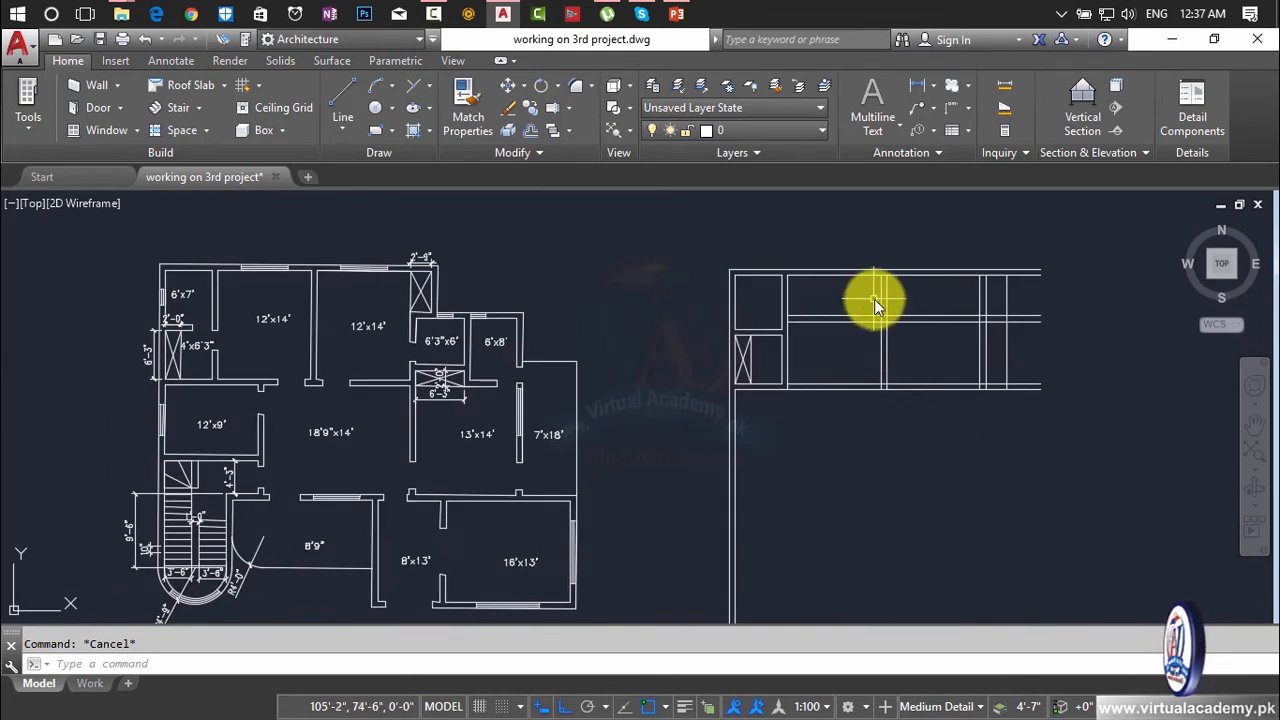
- Trim the right line of the second large room's right wall between the top wall and the closet's lower edge
scroll(914, 289, "up", 2)
type("tr")
key("Return")
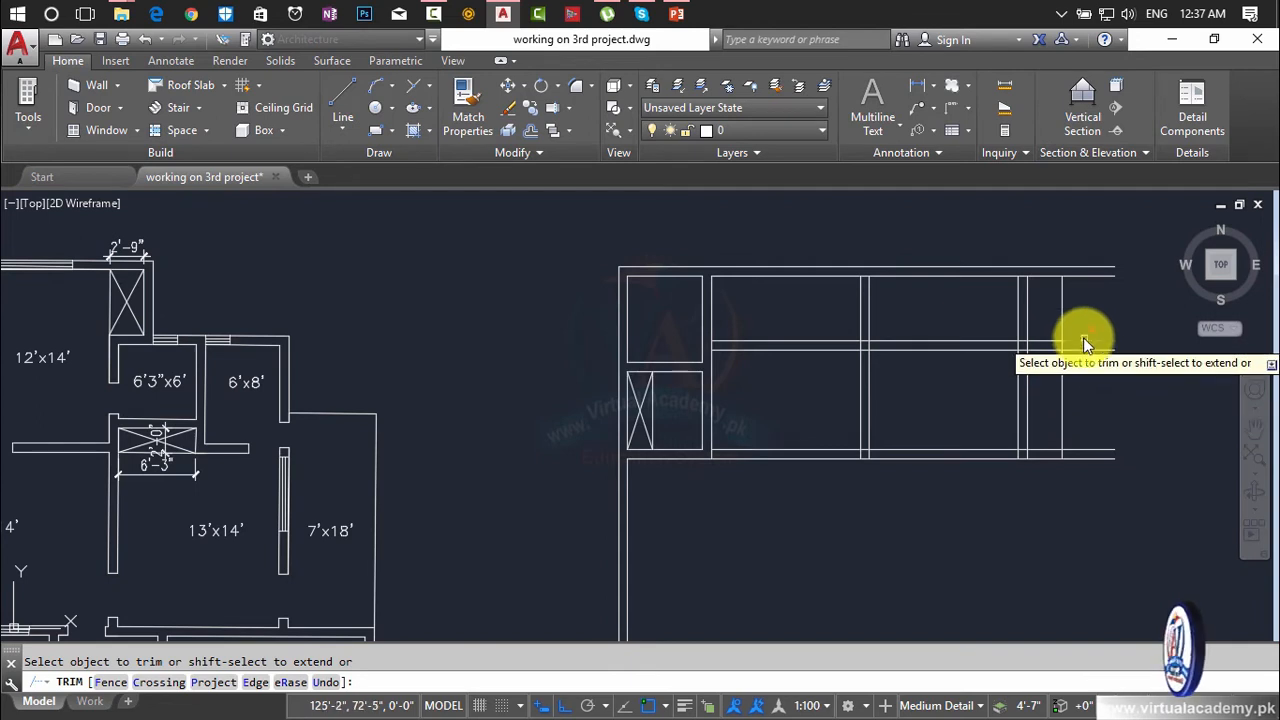
left_click(1027, 322)
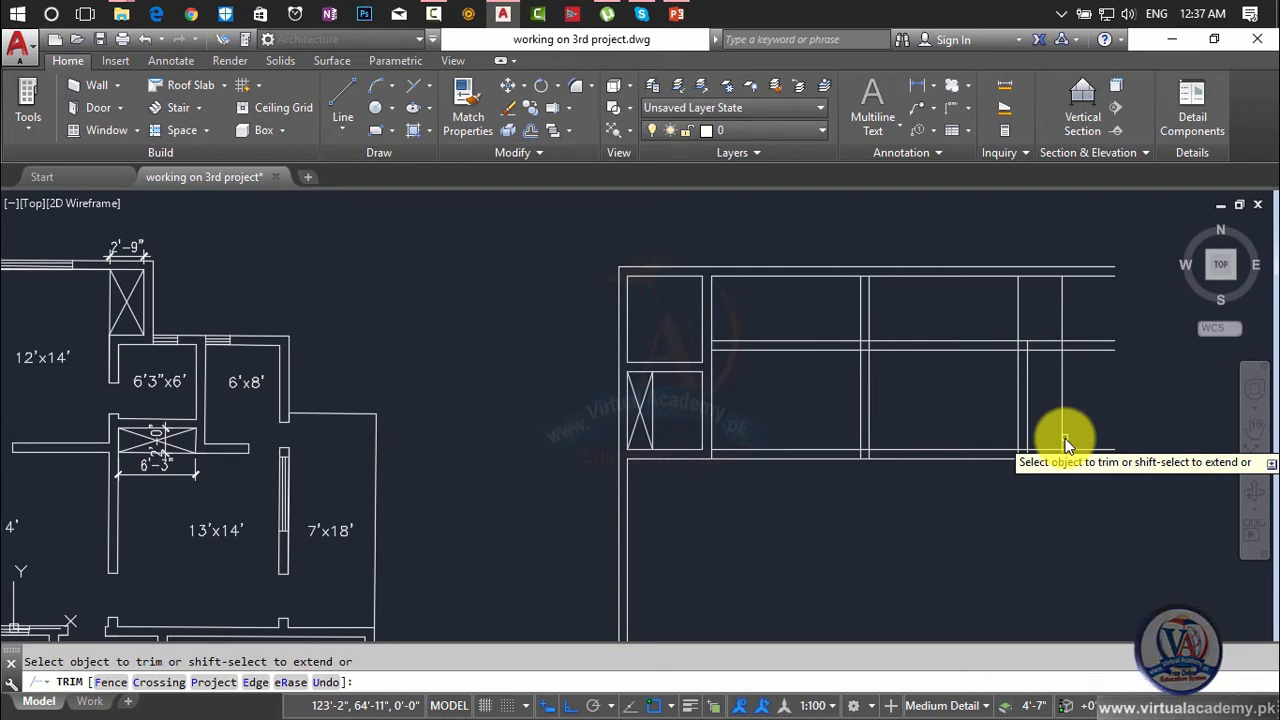
key("Escape")
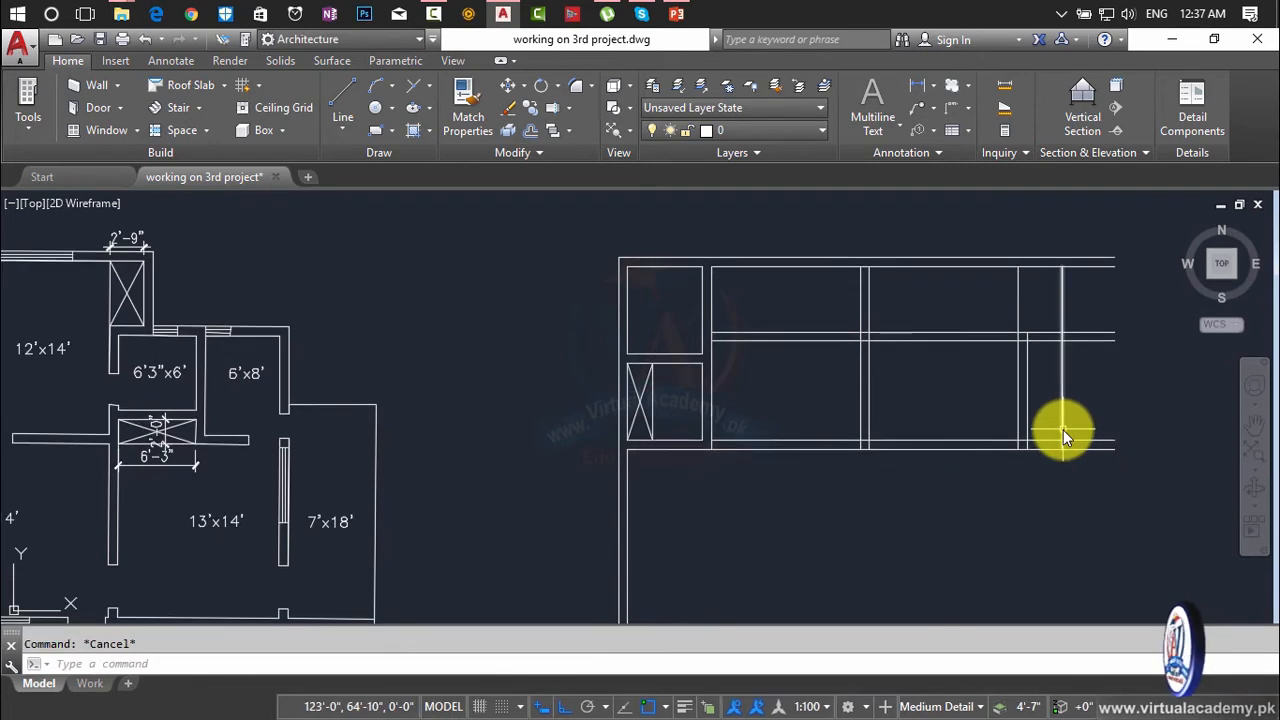
- Offset the vertical line at the closet's right side 9" to the left to form its wall
type("o")
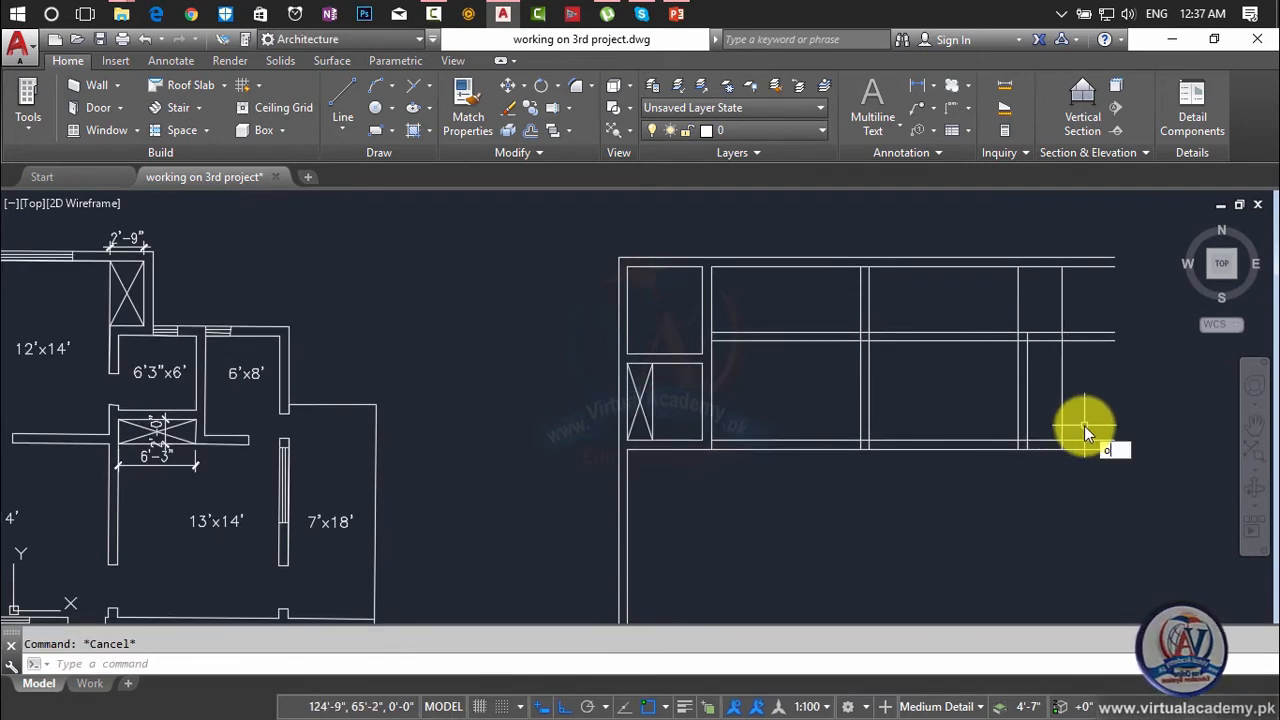
key("Return")
type("9")
key("Return")
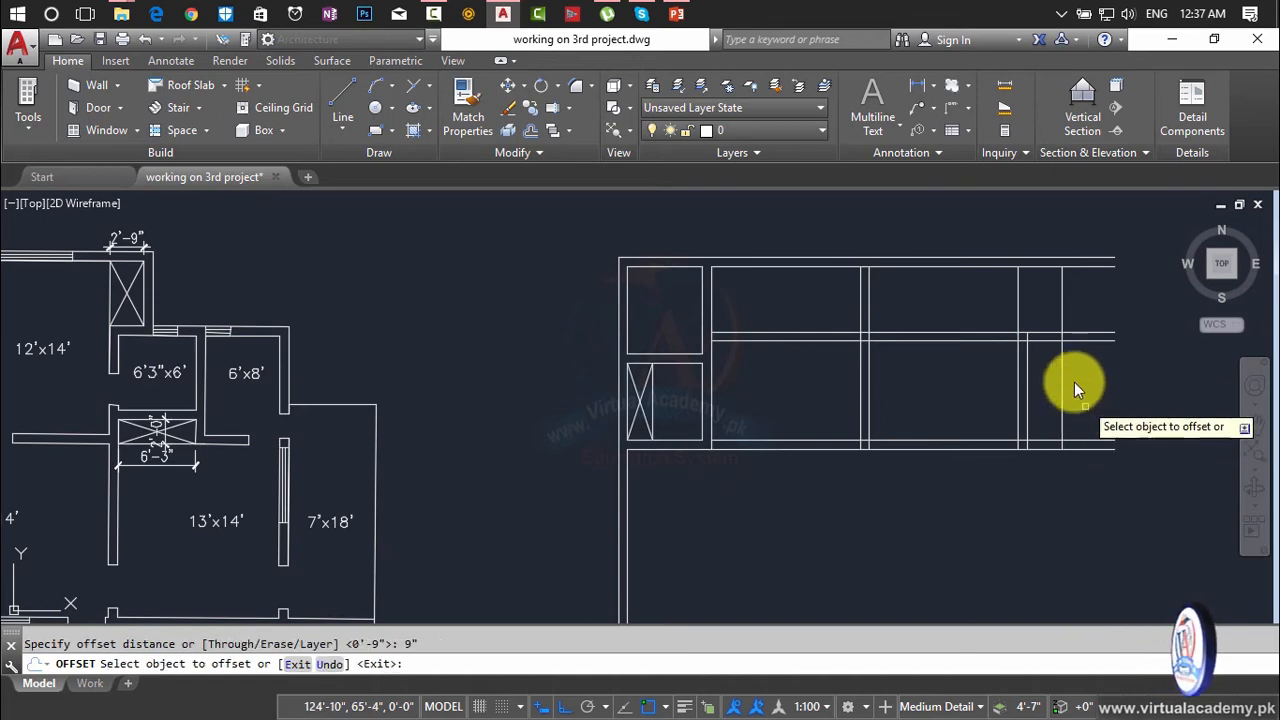
left_click(1060, 320)
left_click(1032, 326)
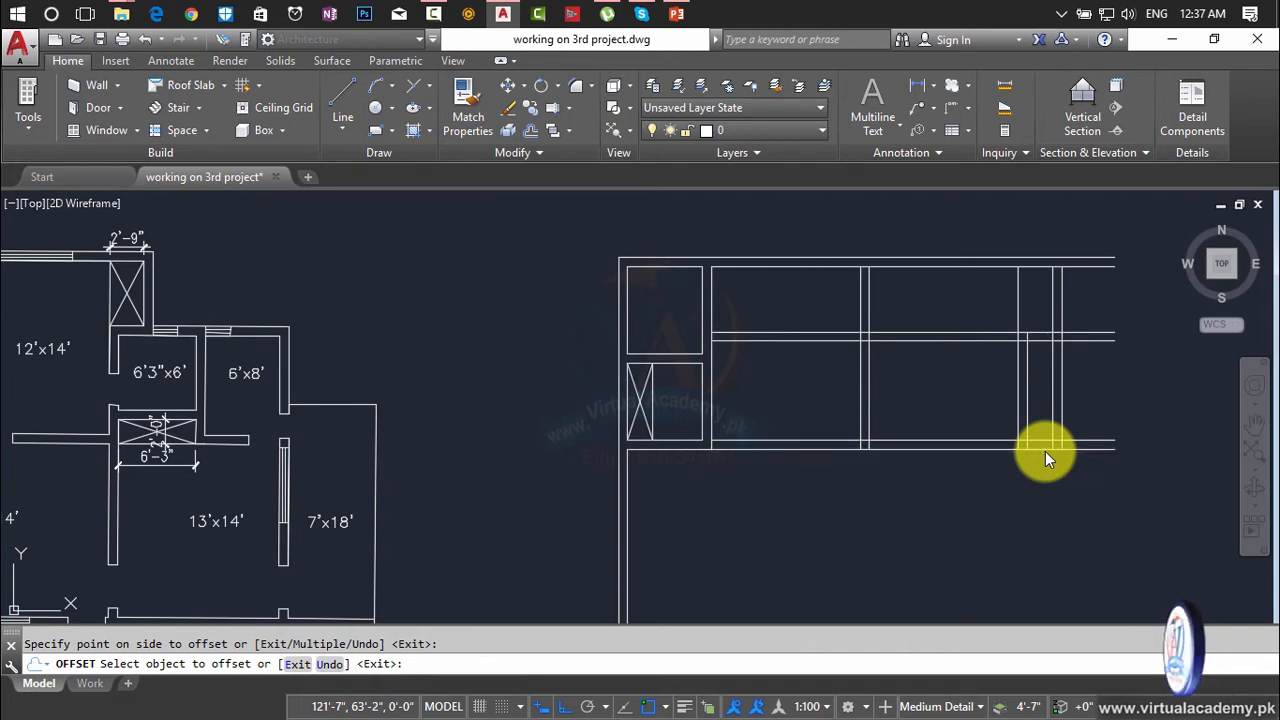
key("Escape")
- Compare with the reference closet and measure the new closet's inner width along the top wall
scroll(128, 276, "up", 2)
middle_click_drag(128, 276, 225, 333)
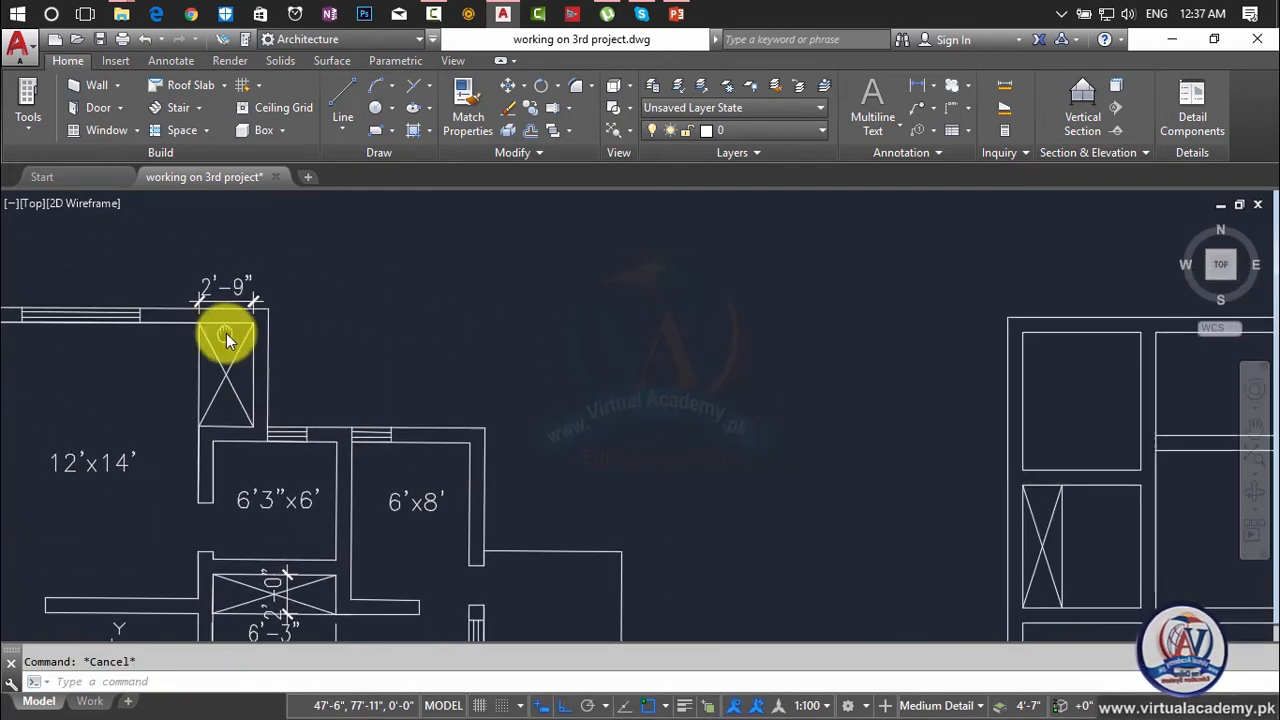
scroll(238, 323, "down", 3)
scroll(717, 344, "up", 4)
type("di")
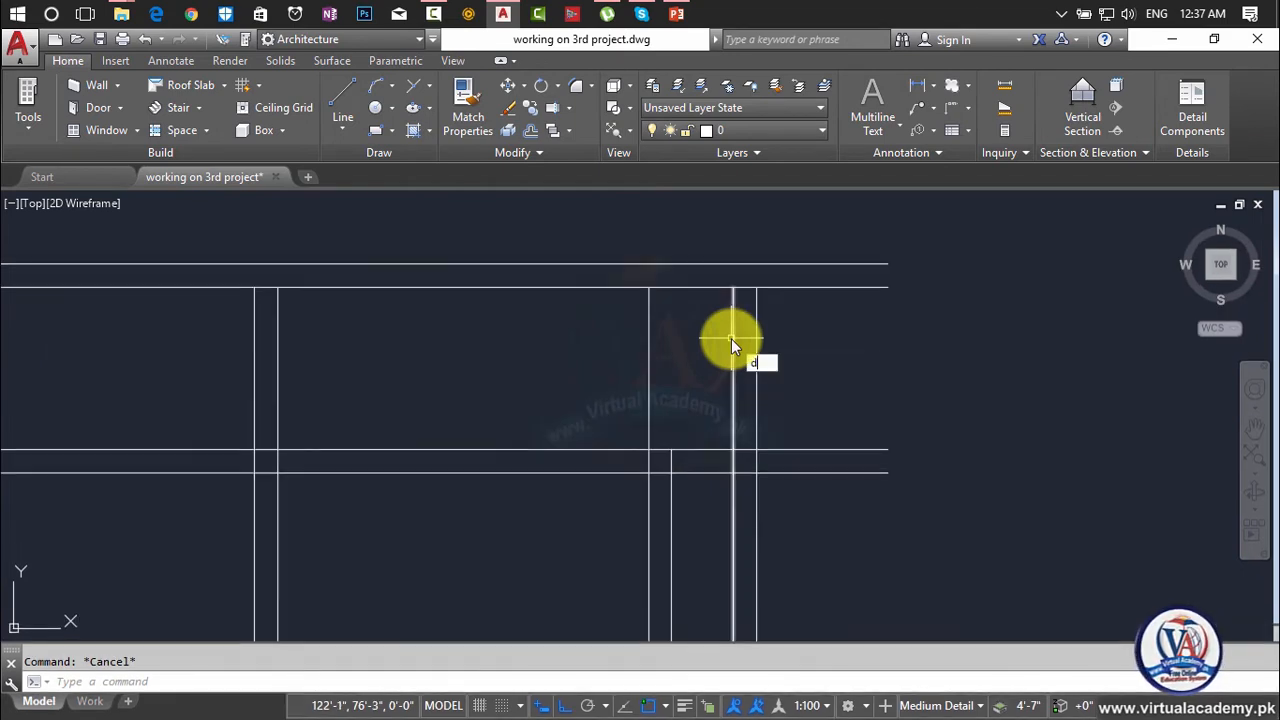
key("Return")
left_click(651, 288)
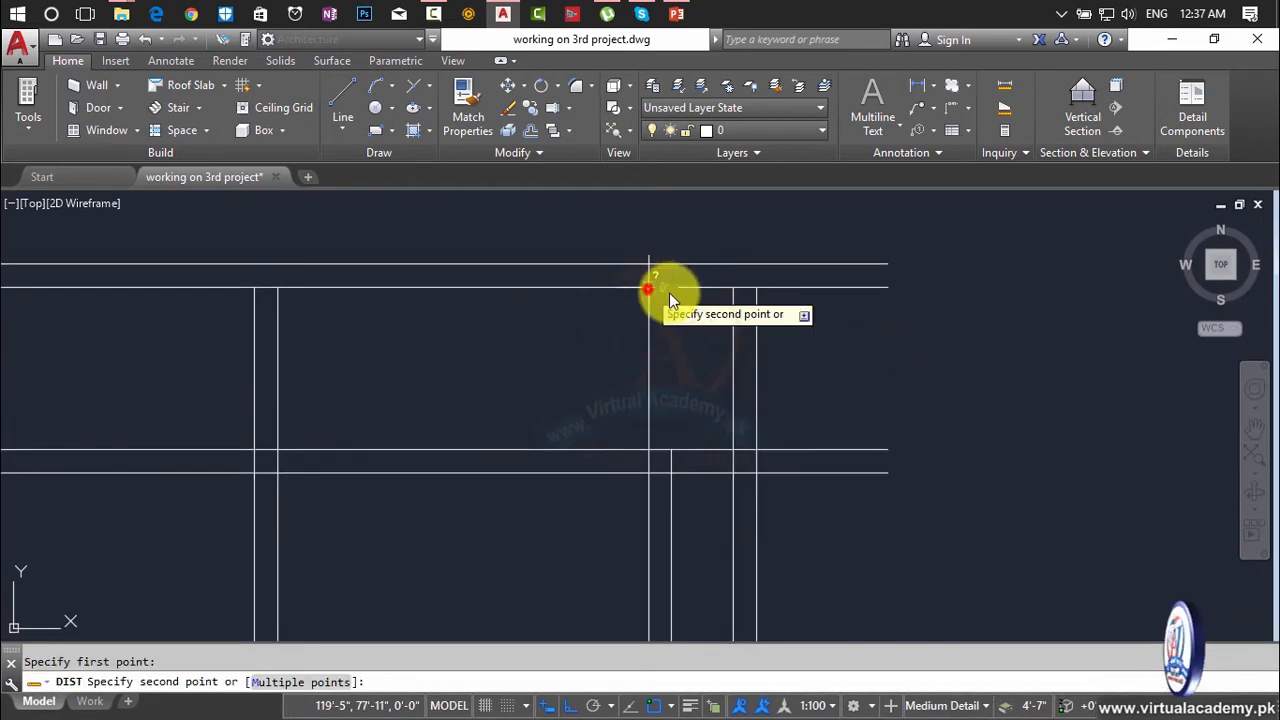
key("Escape")
- Fillet the top wall's outer line with the closet's outermost right vertical line to form a corner
scroll(754, 340, "down", 6)
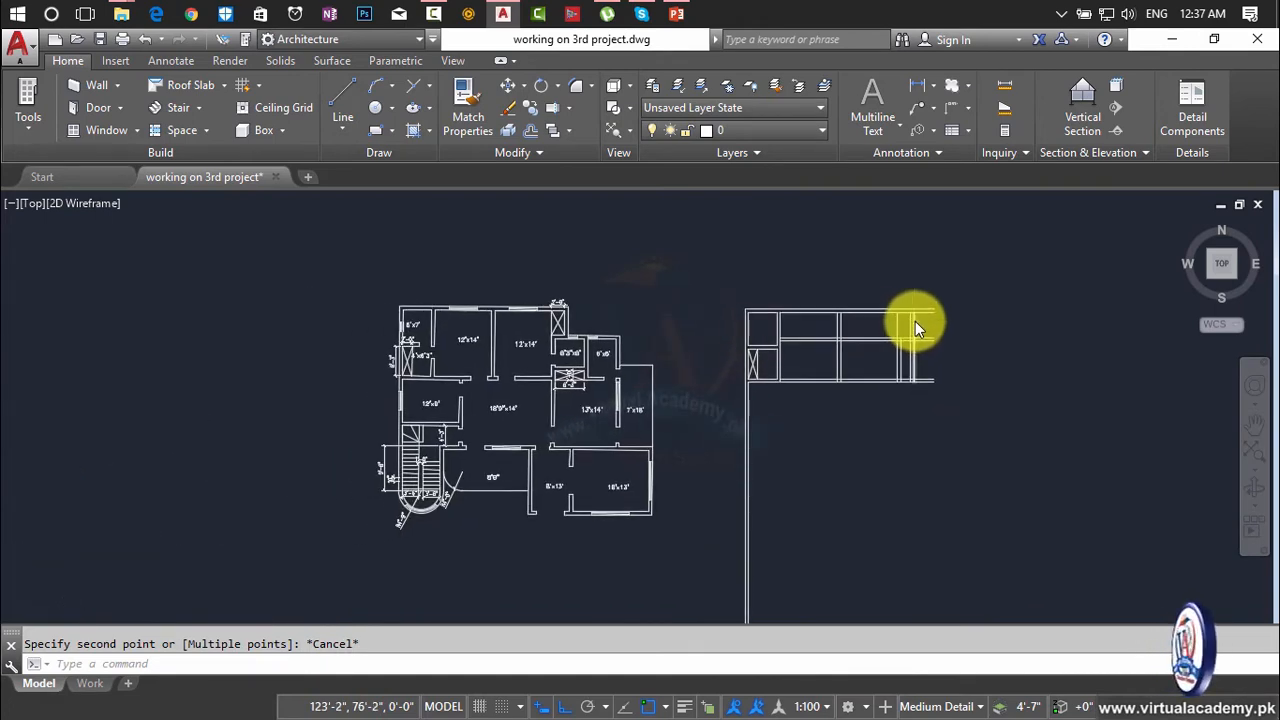
scroll(915, 321, "up", 5)
key("Escape")
type("f")
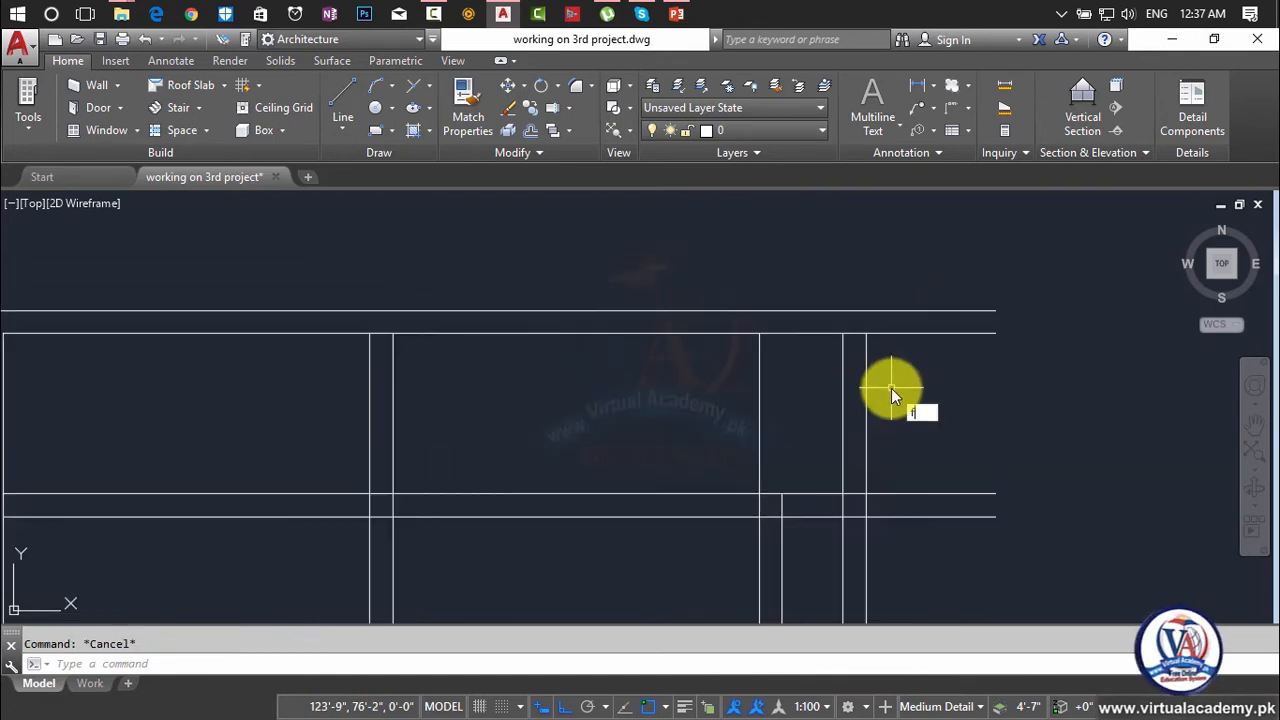
key("Return")
left_click(860, 313)
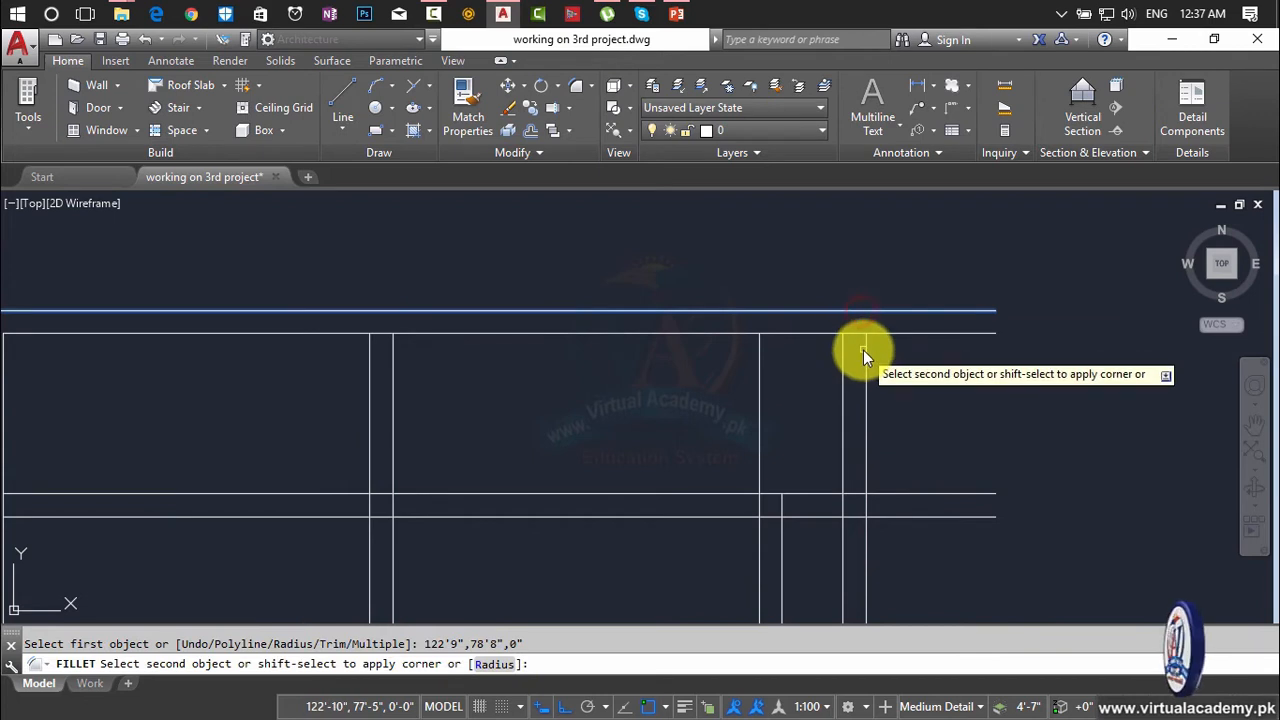
key("Escape")
type("f")
key("Return")
left_click(865, 350)
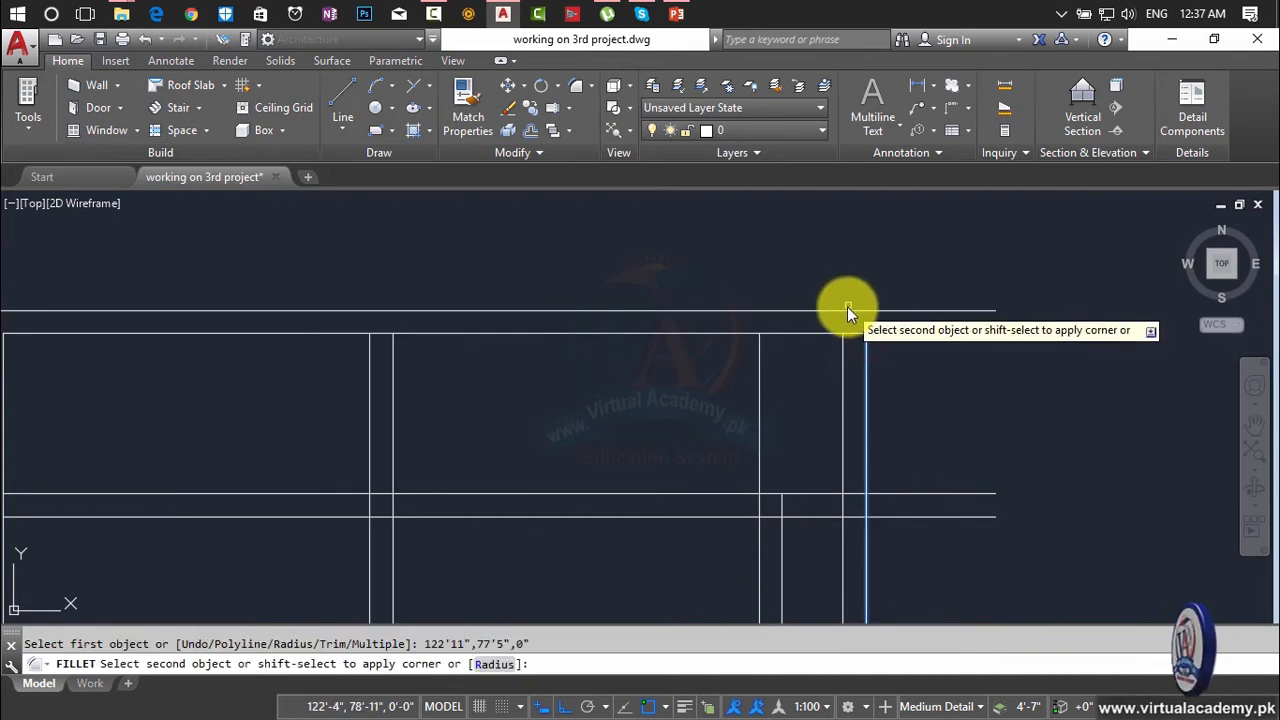
left_click(849, 312)
- Trim all horizontal wall lines that extend beyond the closet's outer right wall line
scroll(902, 370, "down", 2)
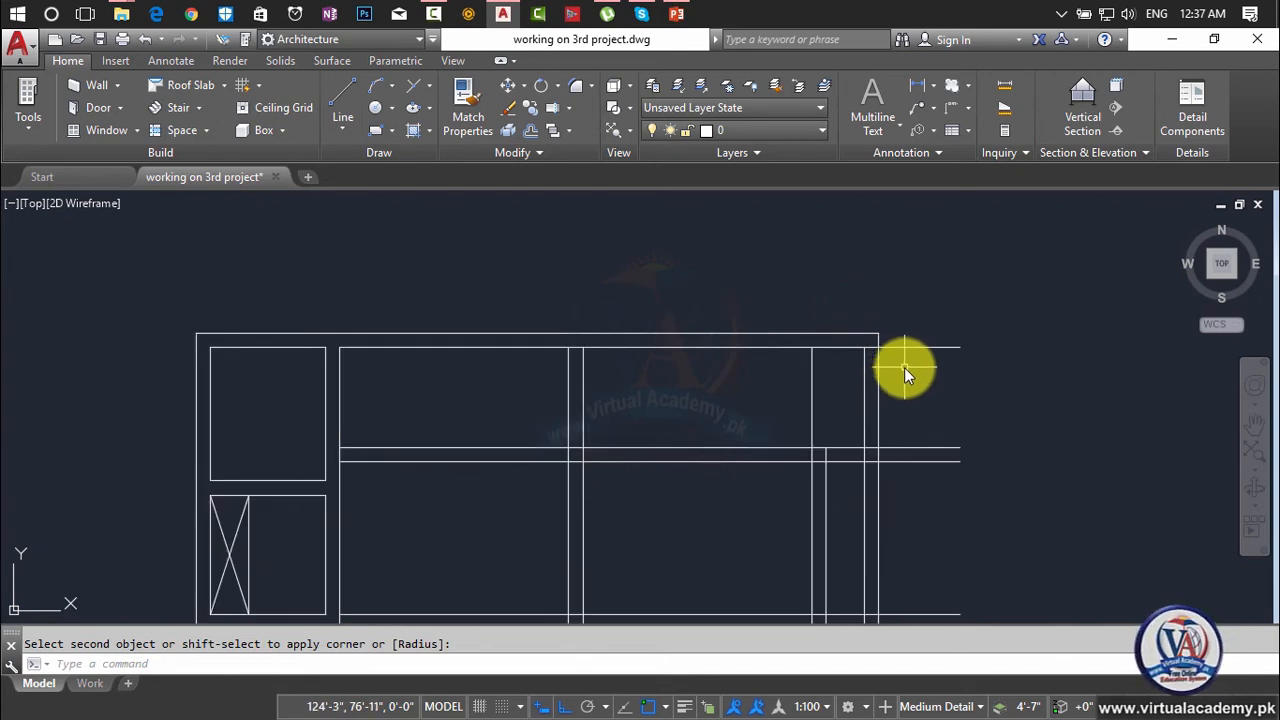
key("Escape")
type("tr")
key("Return")
left_click(914, 300)
left_click(918, 410)
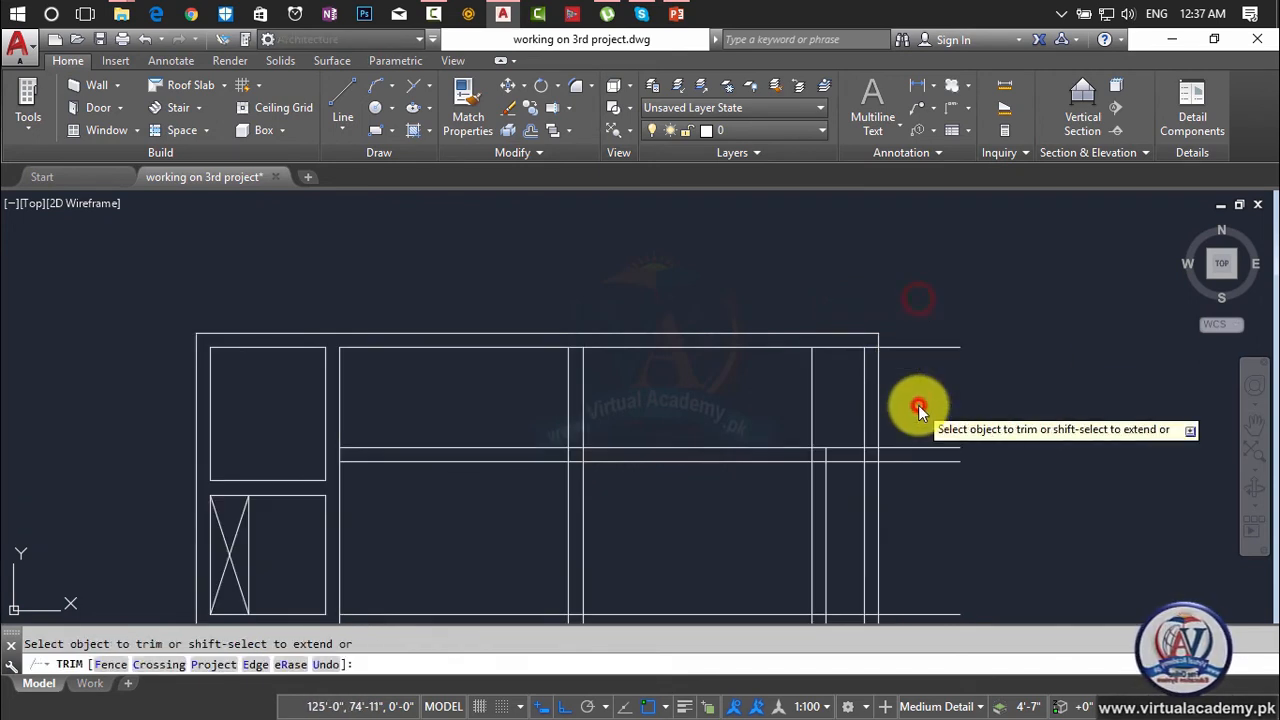
left_click(955, 302)
scroll(912, 513, "down", 3)
scroll(912, 510, "up", 2)
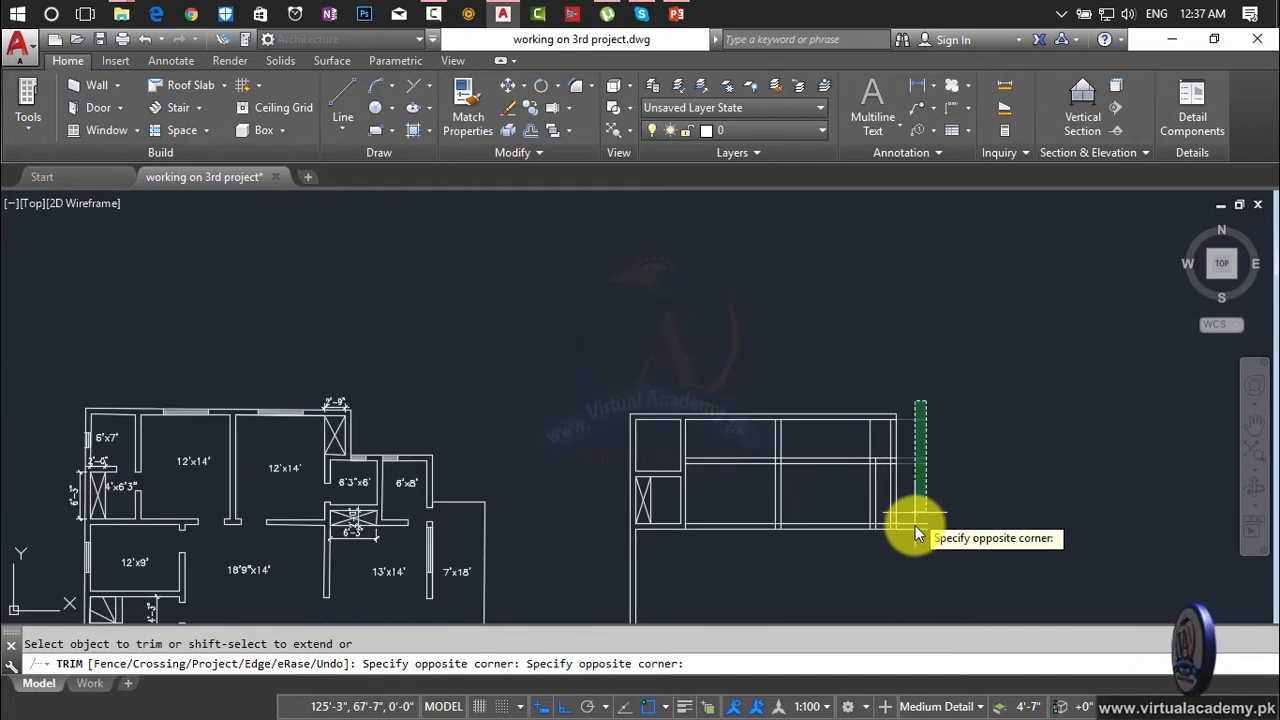
left_click(908, 530)
- Trim the overlapping line ends inside the wall at the closet's upper right corner
scroll(908, 470, "up", 2)
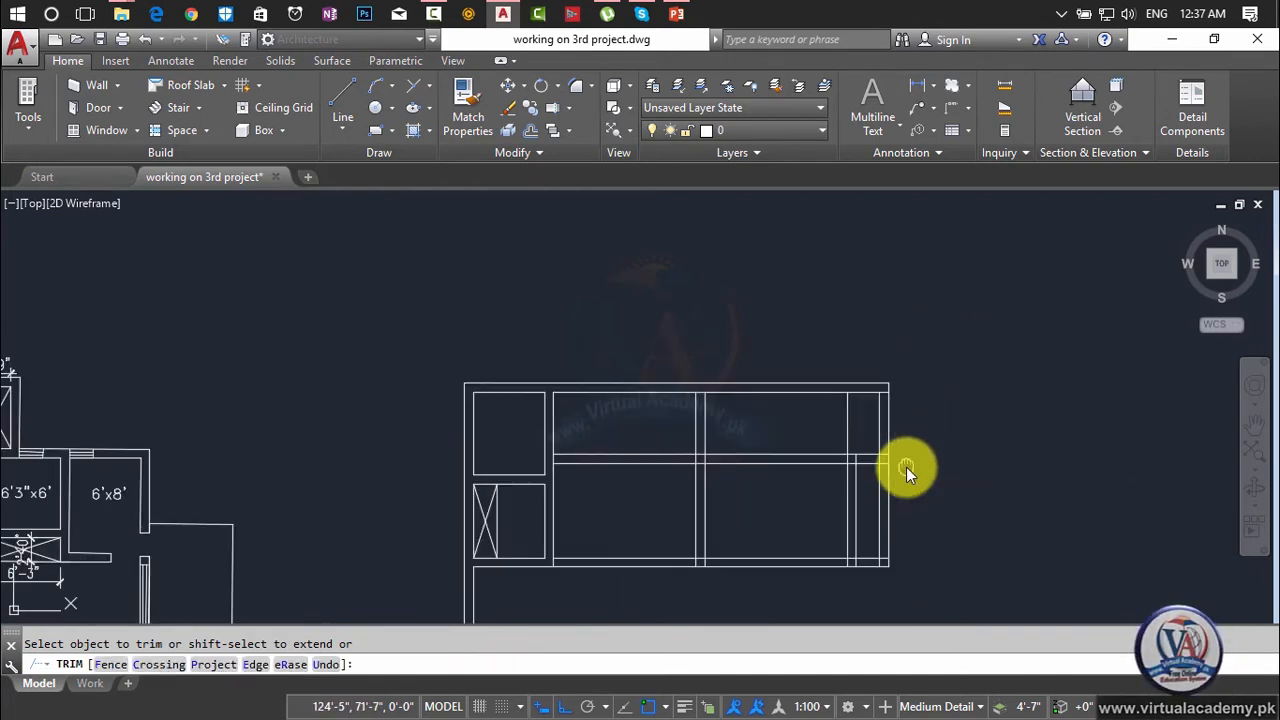
middle_click_drag(906, 467, 1050, 432)
scroll(1013, 380, "up", 3)
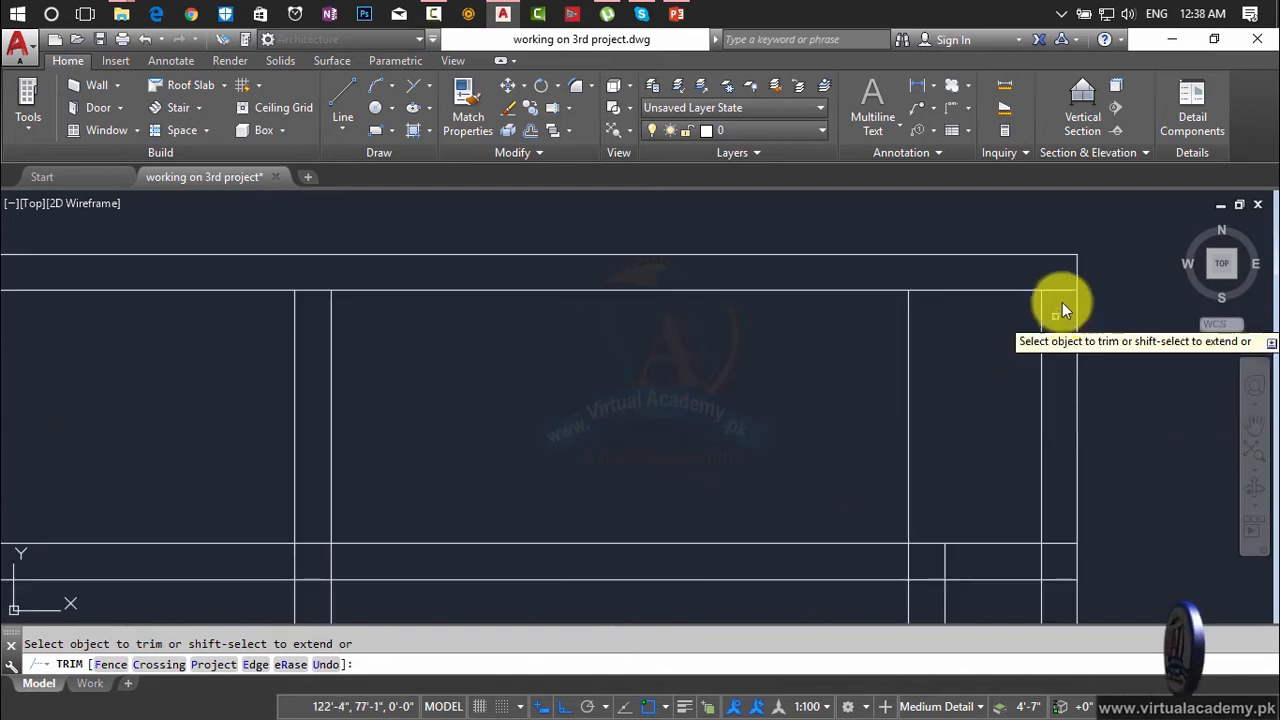
left_click(1069, 276)
left_click(1060, 346)
scroll(1024, 462, "down", 1)
- Trim the closet's lower wall lines where they run across the two large rooms
scroll(1010, 515, "down", 5)
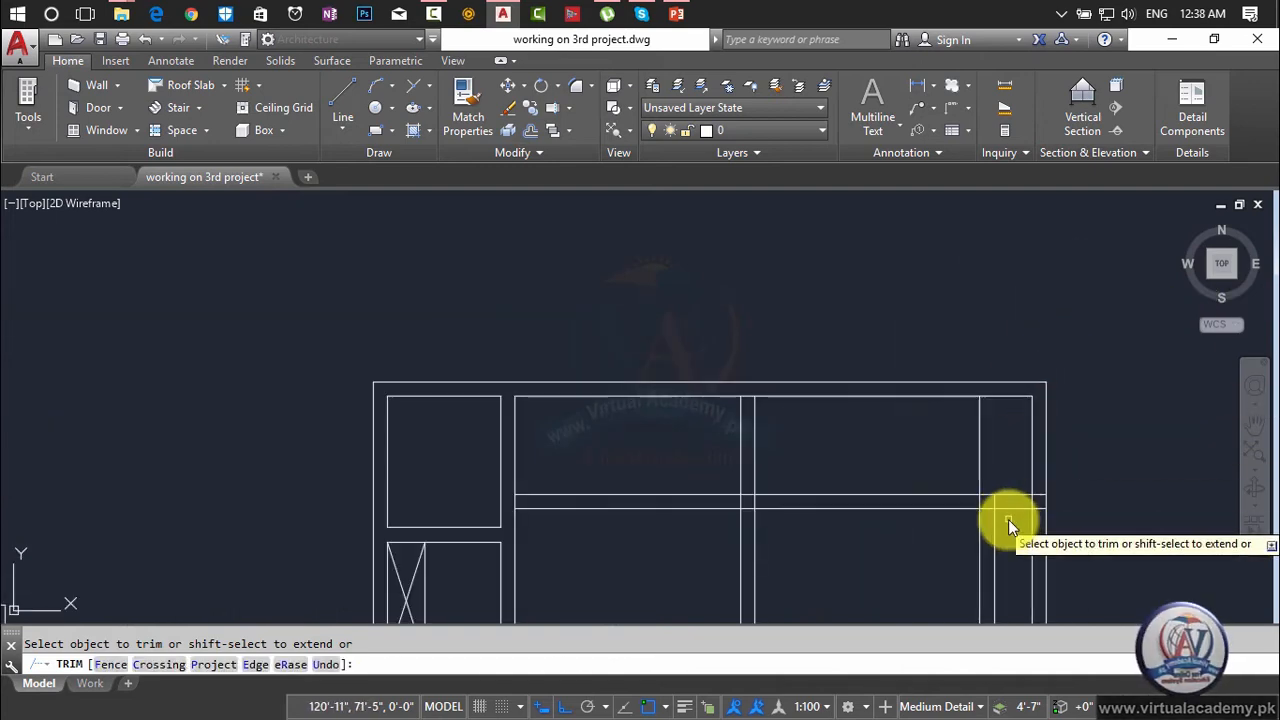
left_click(946, 441)
left_click(946, 489)
left_click(1045, 432)
left_click(1012, 490)
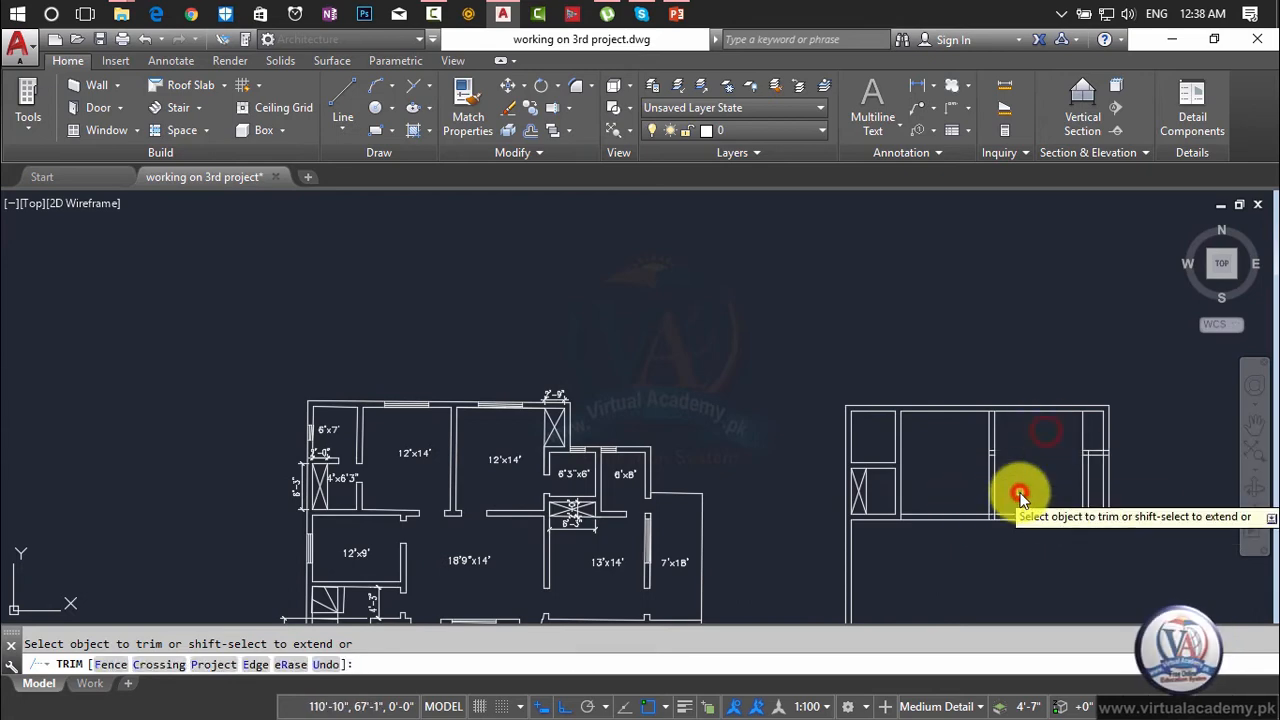
key("Escape")
- Erase the two leftover short line pieces inside the wall between the two large rooms
left_click(990, 450)
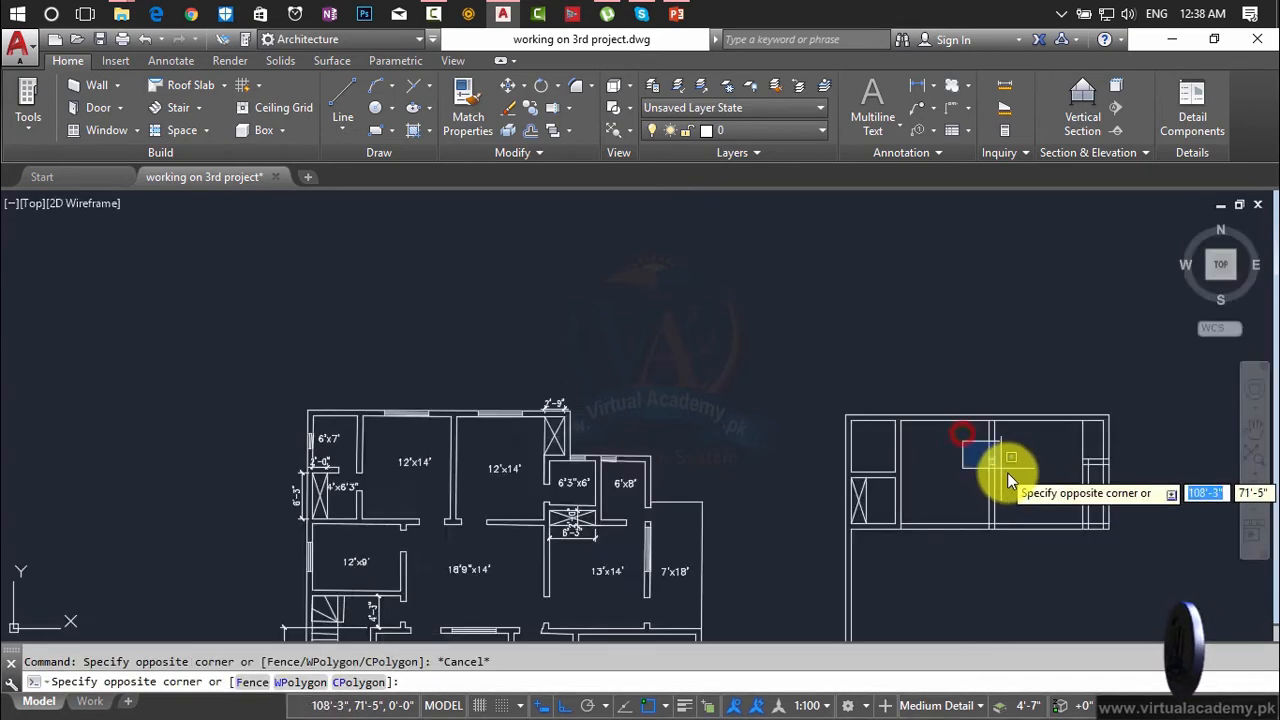
left_click(1007, 472)
key("Delete")
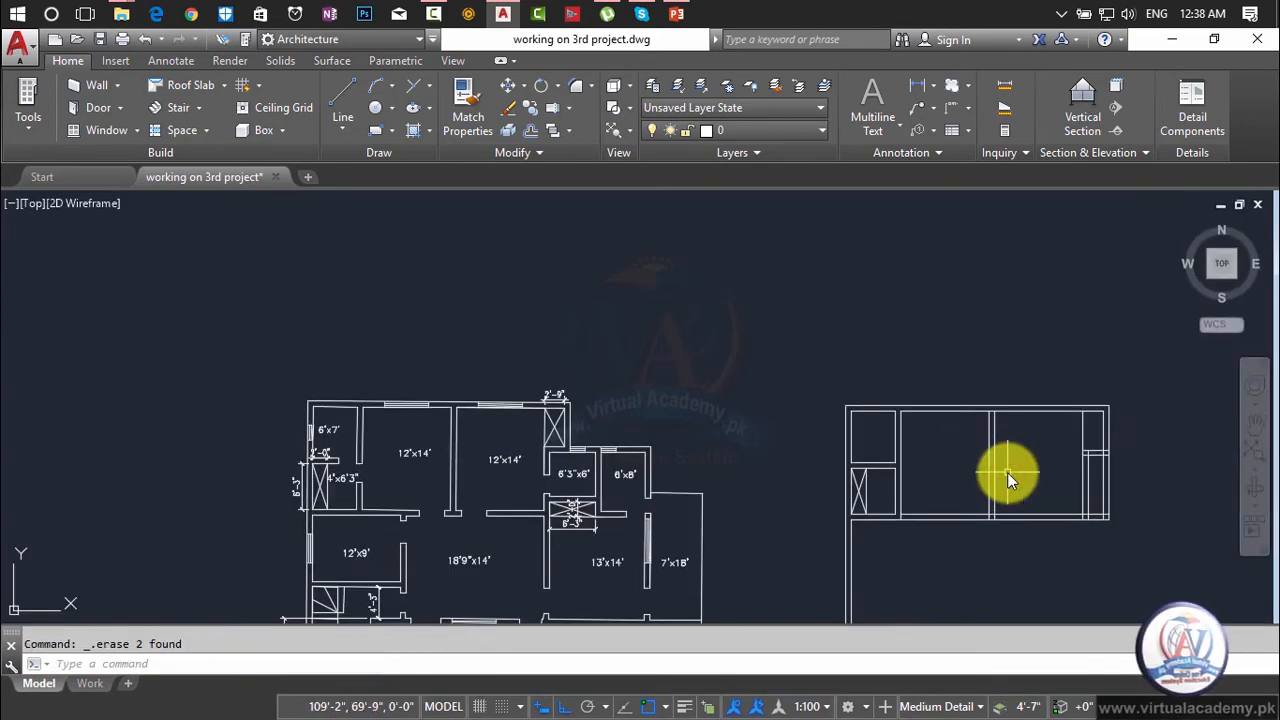
- Trim the closet's right wall lines below its lower wall, and clear the overlaps in that wall's right corner
mouse_move(1007, 472)
middle_mouse_down()
mouse_move(884, 386)
mouse_move(793, 369)
middle_mouse_up()
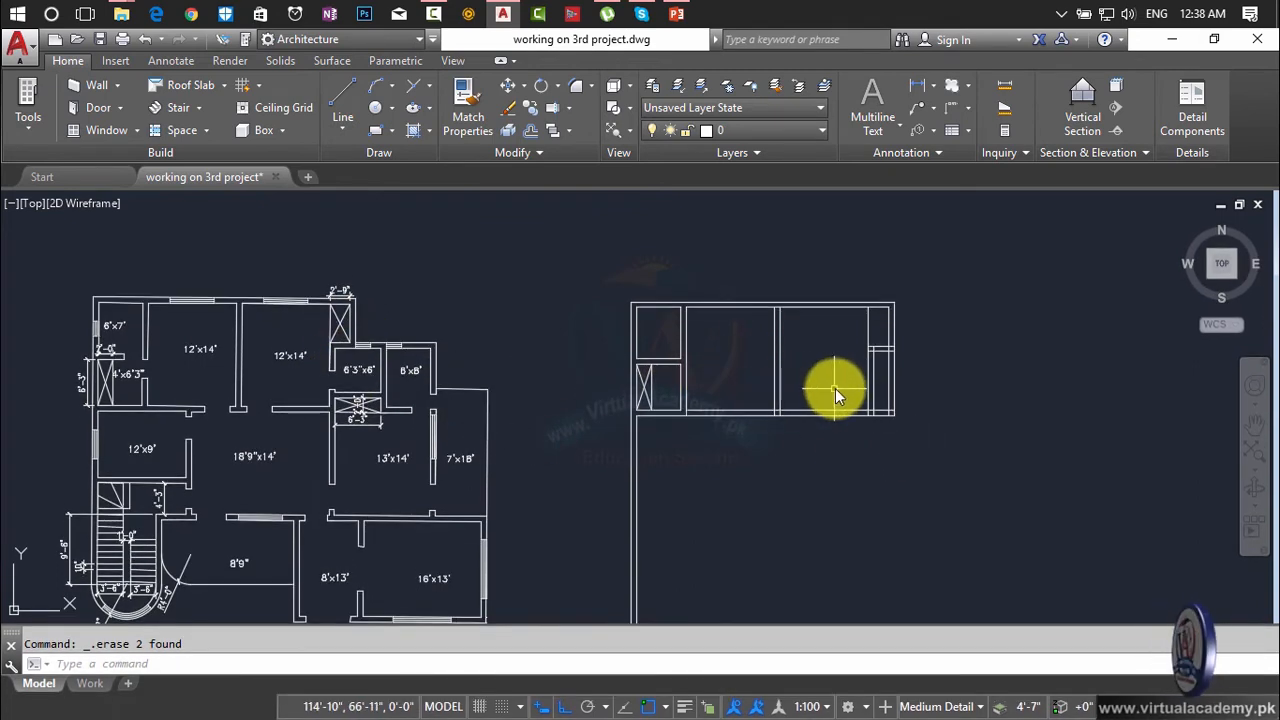
scroll(895, 372, "up", 3)
key("Escape")
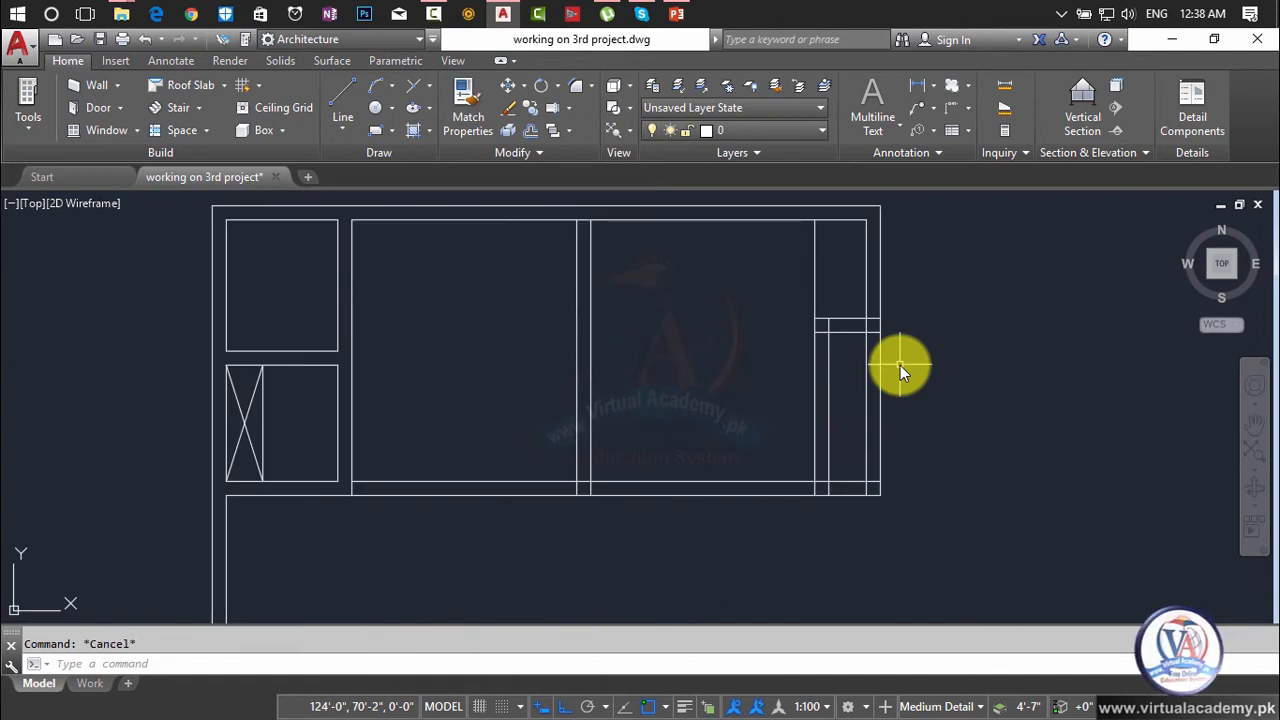
type("T")
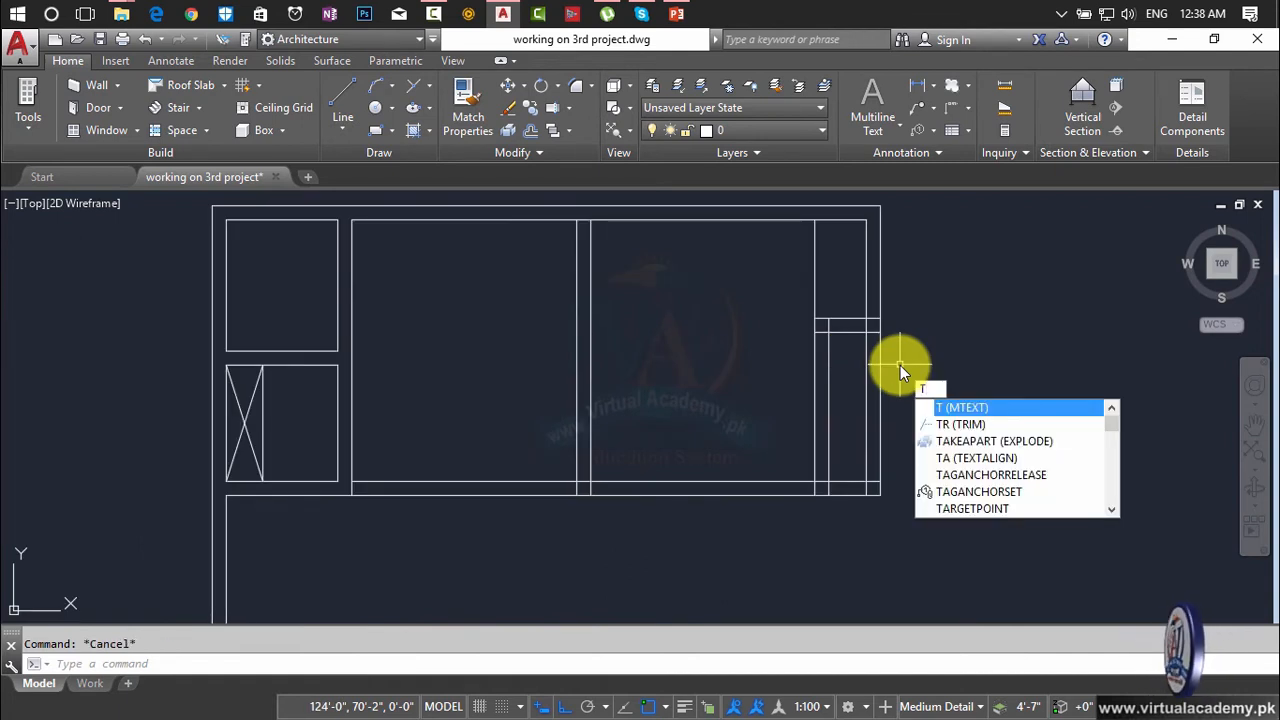
type("R")
key("Return")
scroll(853, 400, "down", 2)
scroll(856, 397, "down", 2)
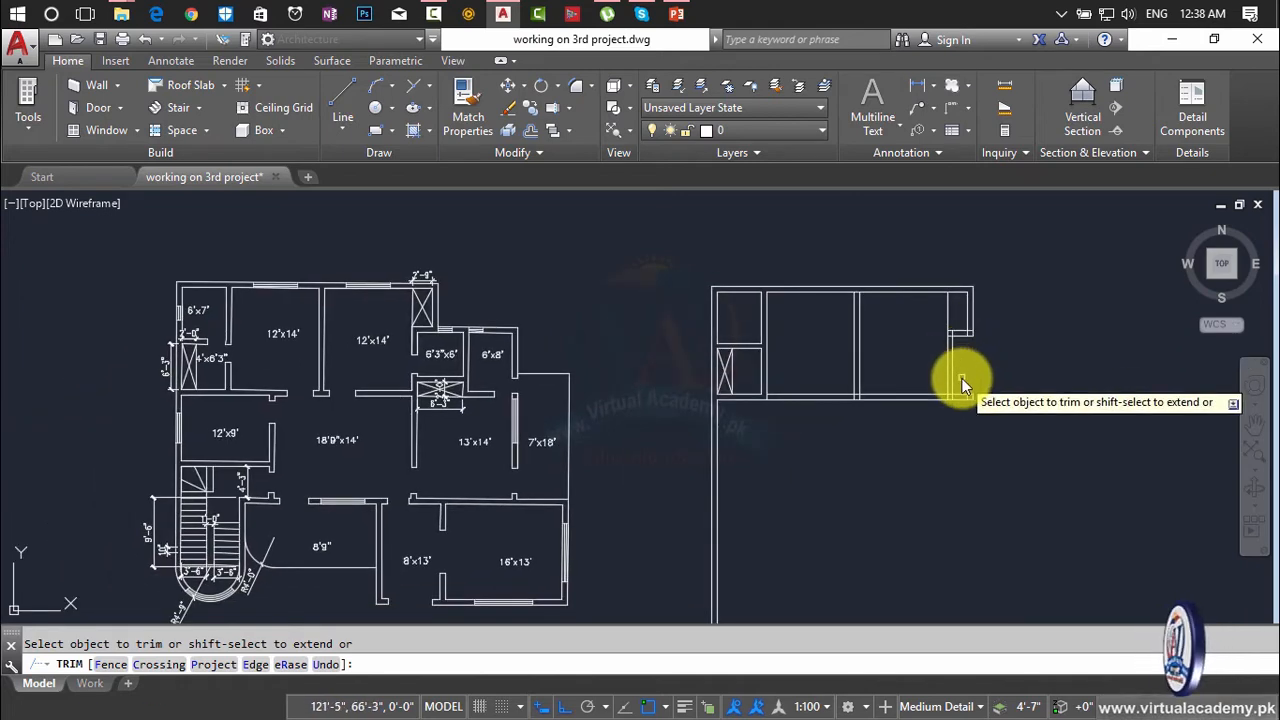
scroll(971, 306, "up", 3)
left_click(952, 402)
left_click(954, 427)
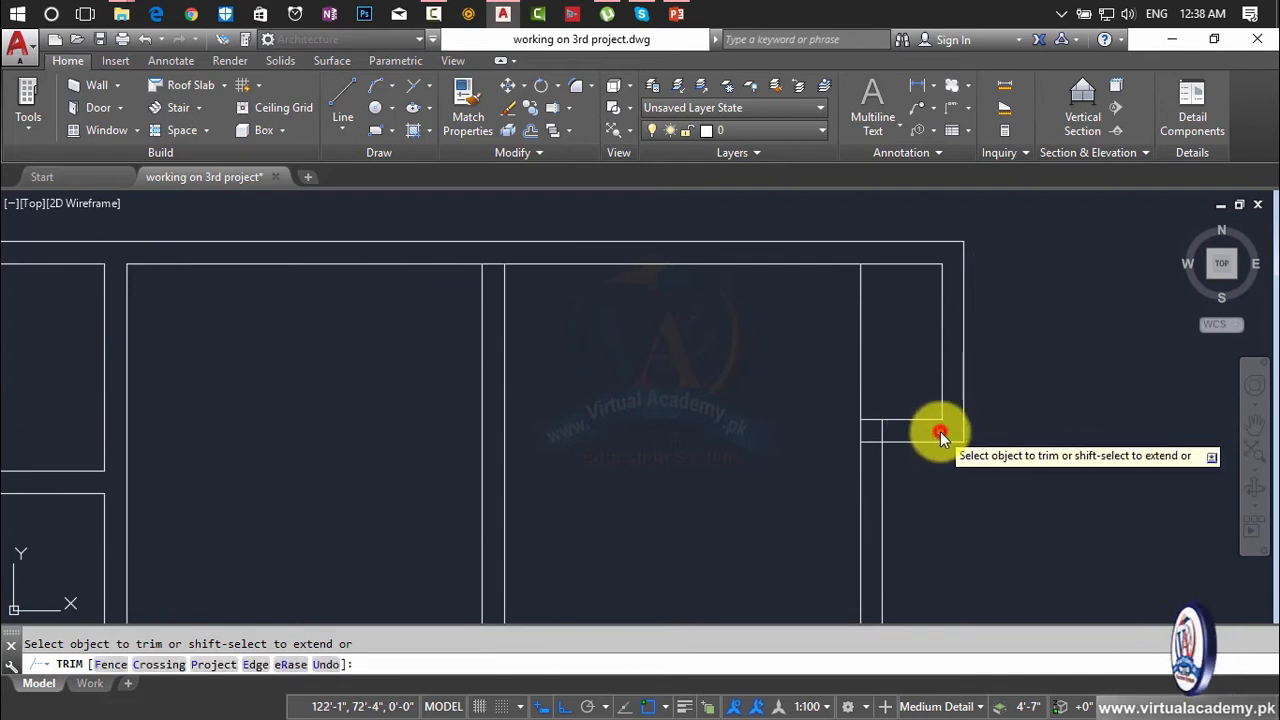
scroll(886, 433, "down", 3)
middle_click_drag(894, 437, 1006, 385)
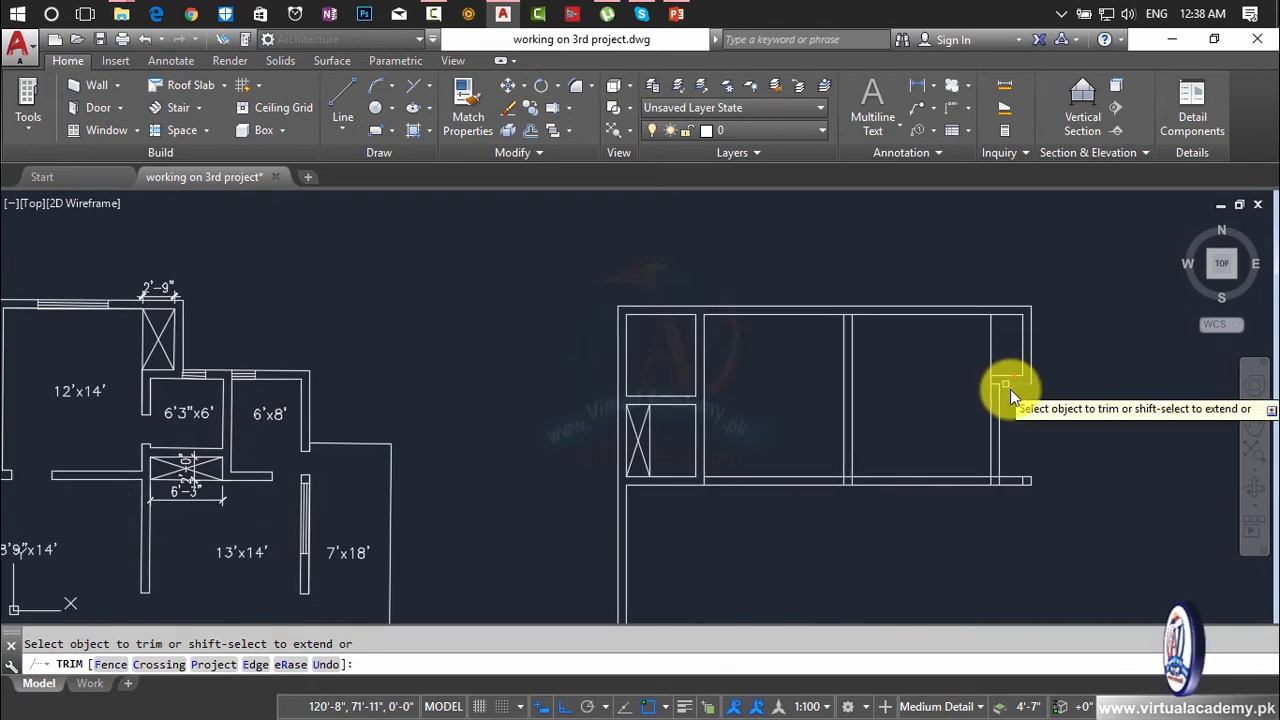
- Draw two crossing diagonal lines between the inner corners of the new closet
key("Escape")
type("l")
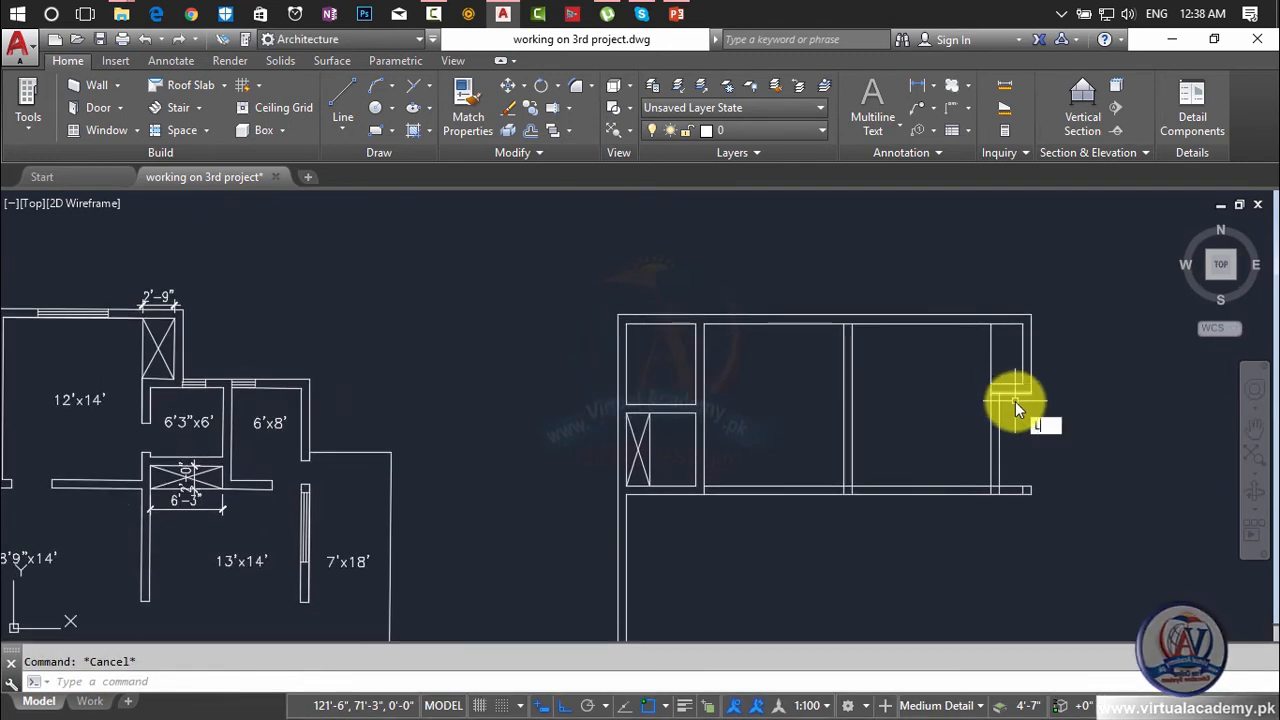
key("Return")
left_click(1020, 326)
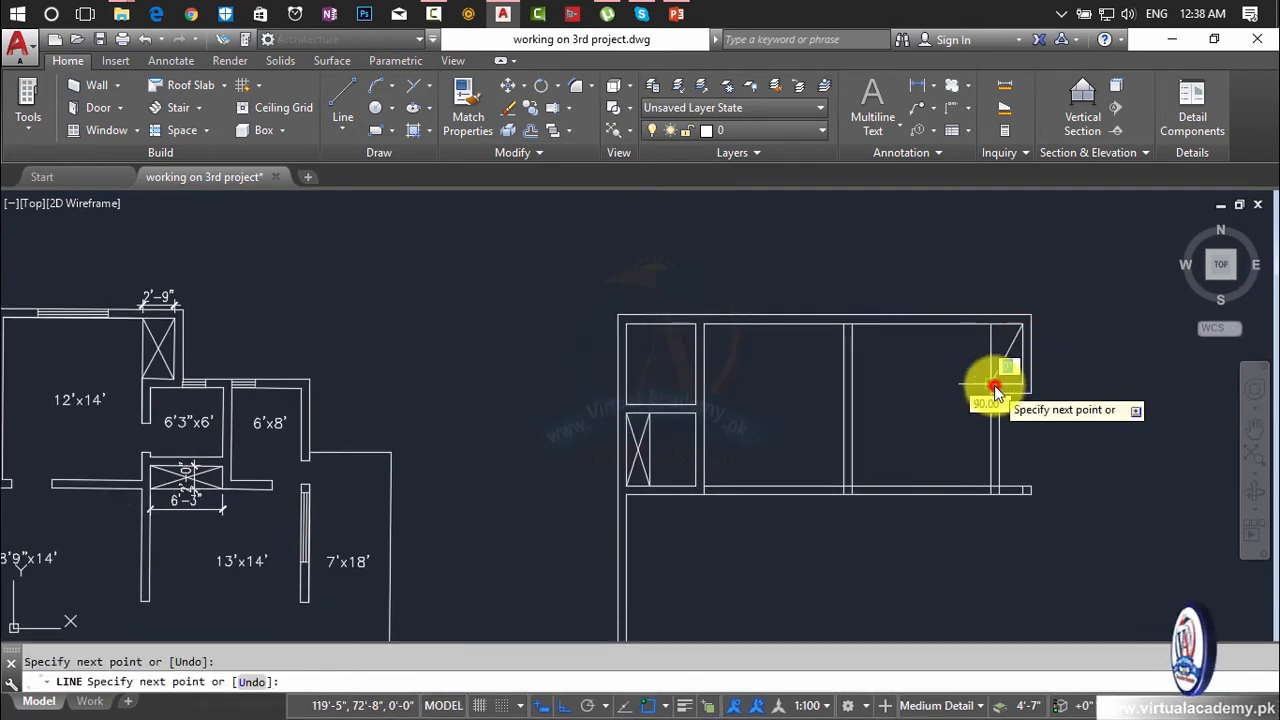
key("Escape")
key("Return")
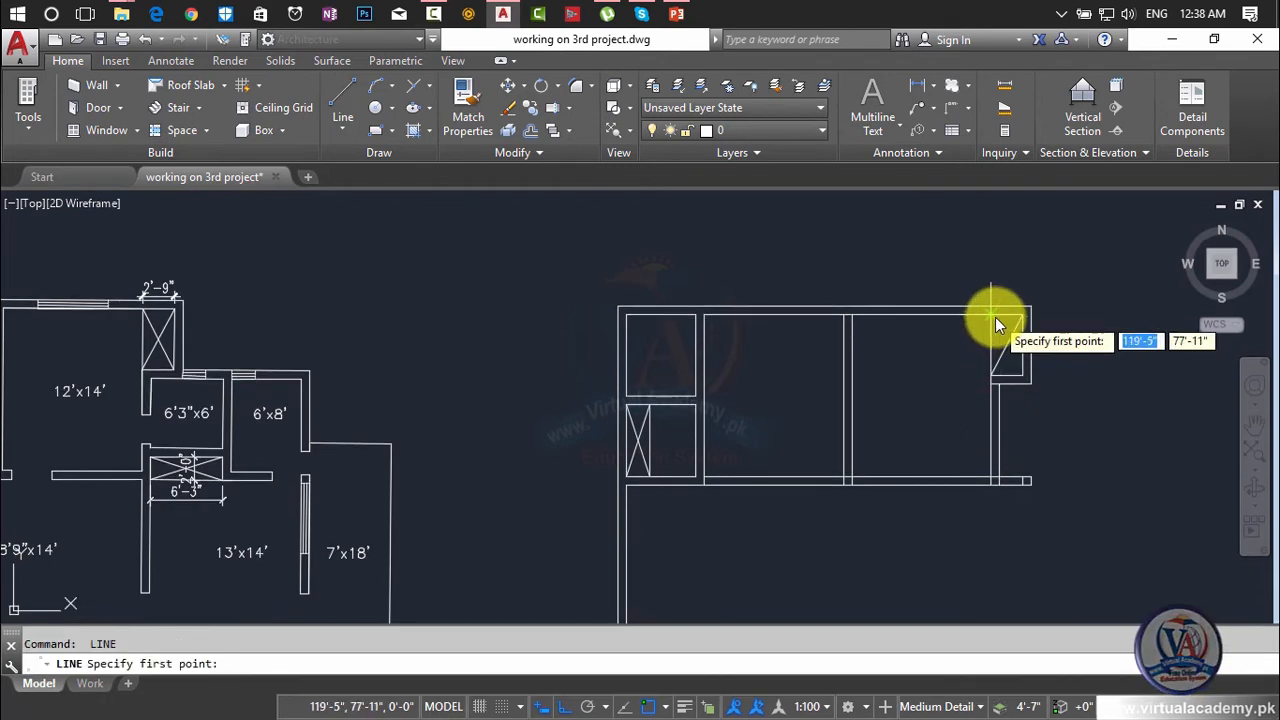
left_click(995, 317)
left_click(1019, 371)
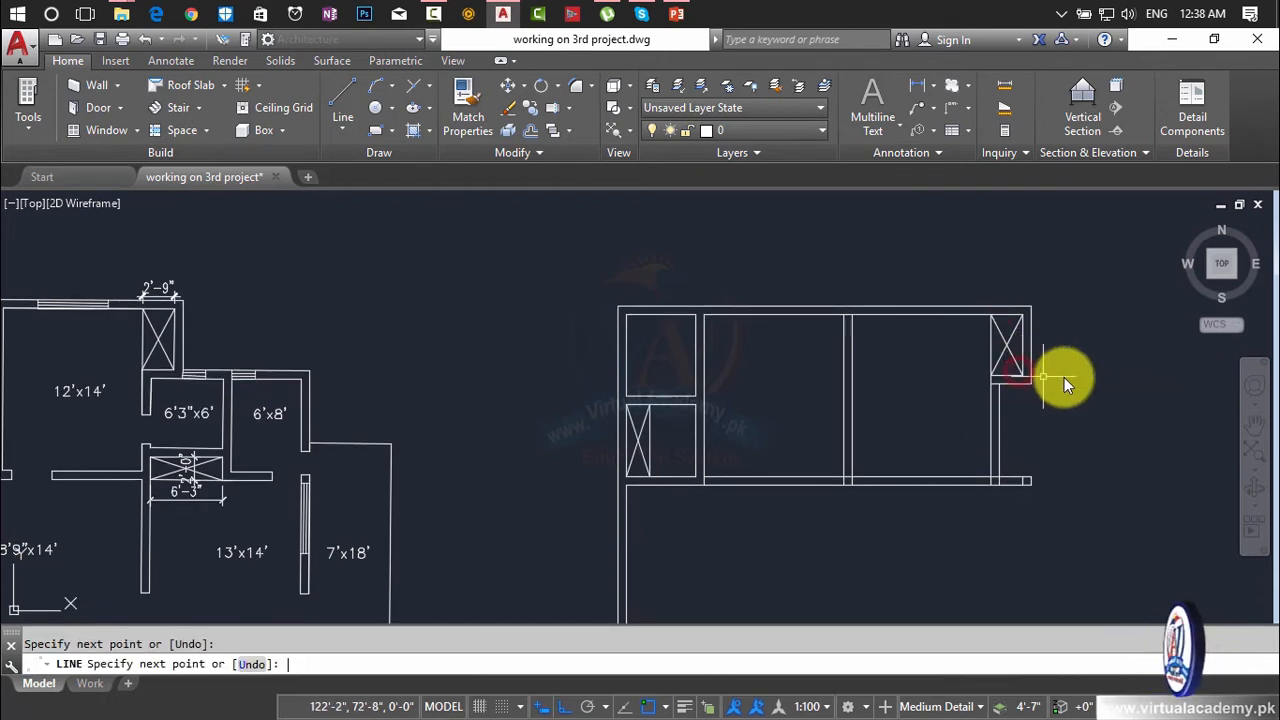
key("Escape")
- Trim the overlapping lines where the second large room's right wall meets the closet's lower wall
scroll(1114, 338, "down", 1)
scroll(1061, 363, "up", 4)
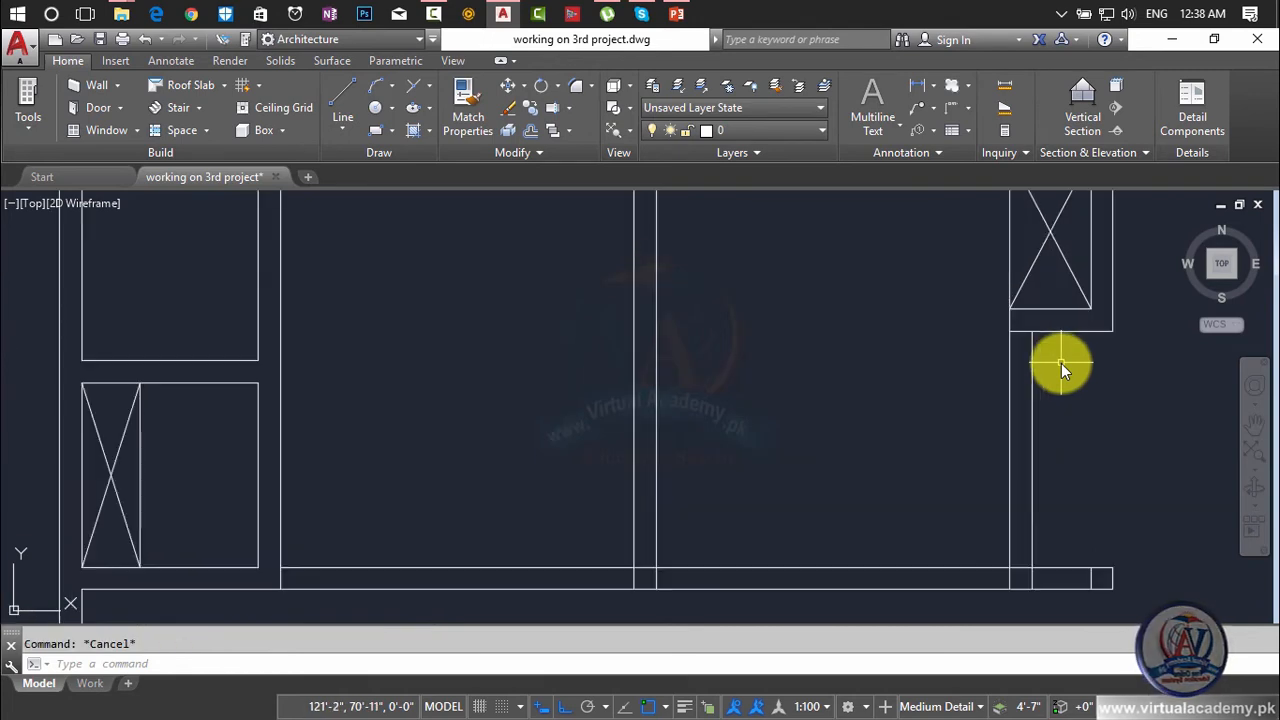
type("tr")
key("Return")
key("Return")
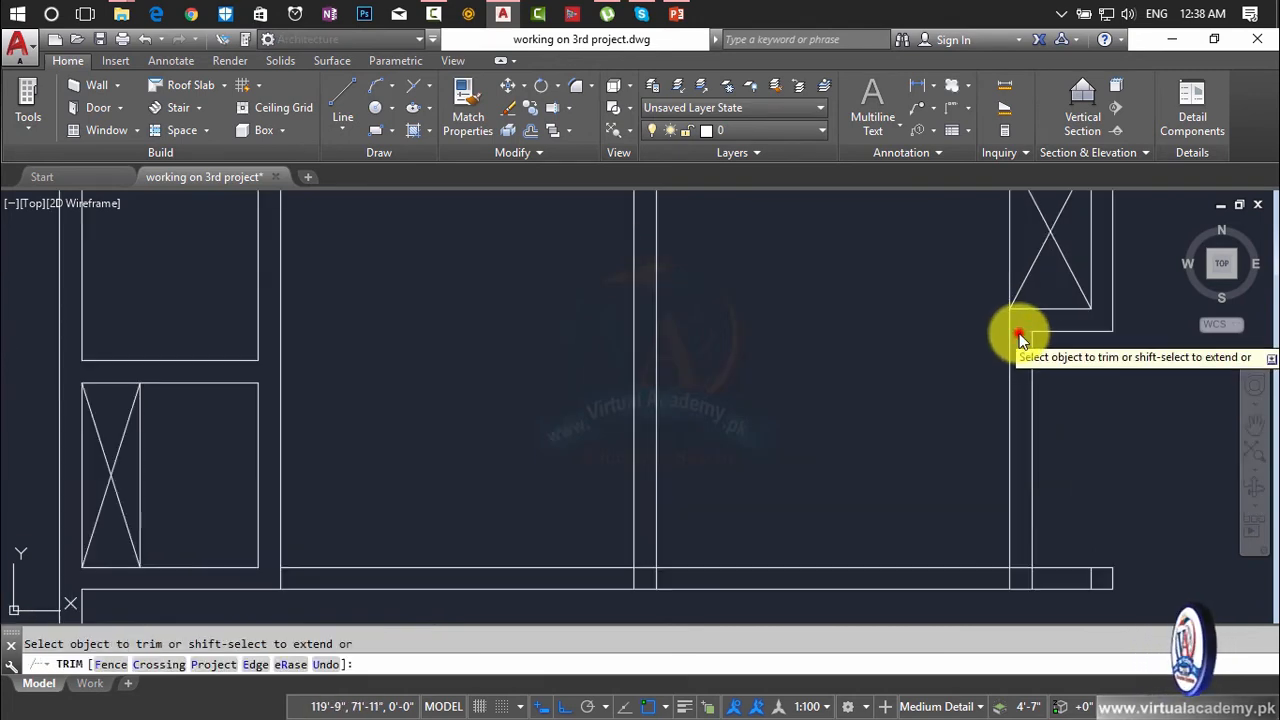
scroll(1019, 340, "down", 6)
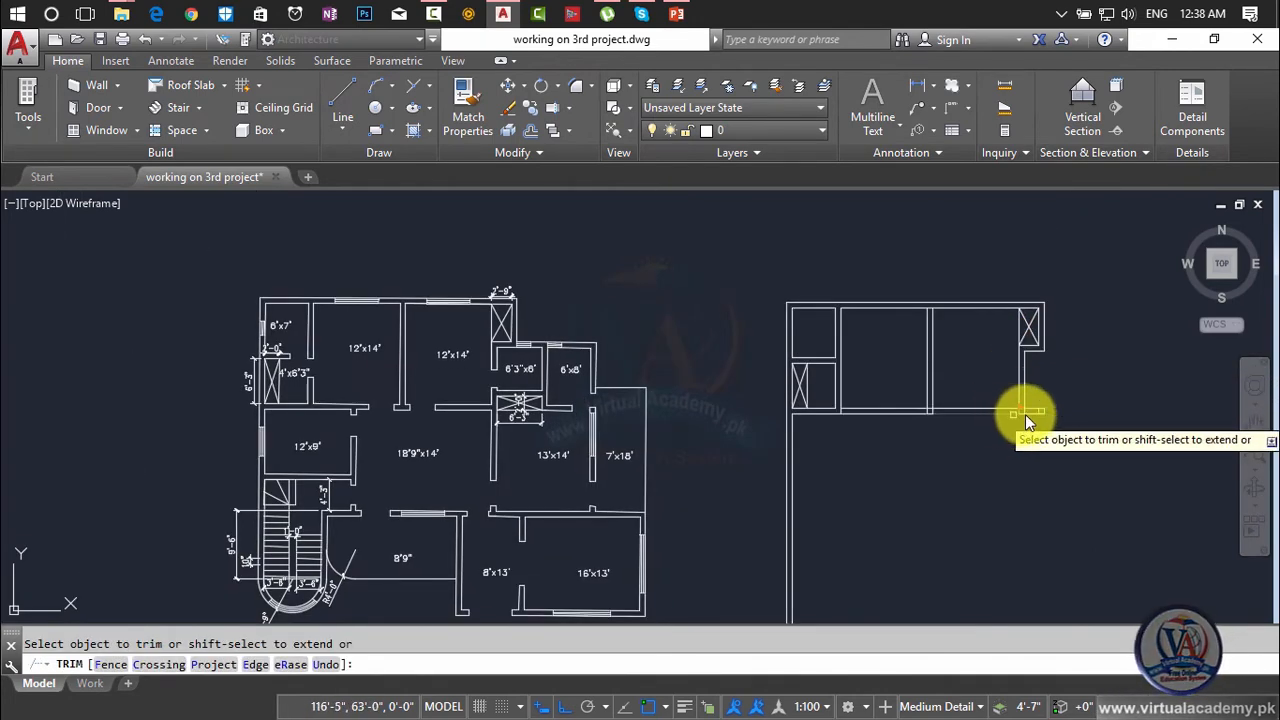
- Trim the bottom wall lines extending to the right of the second large room's right wall
key("Escape")
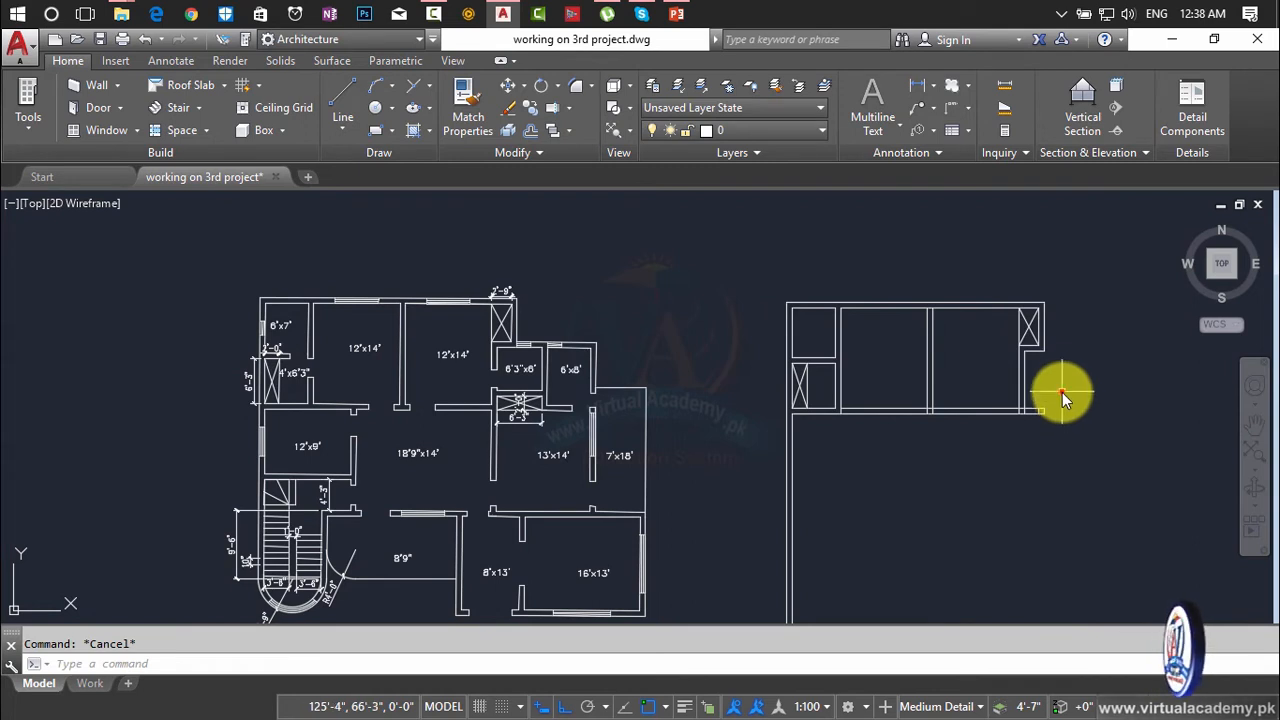
left_click(1065, 400)
left_click(1045, 440)
key("Escape")
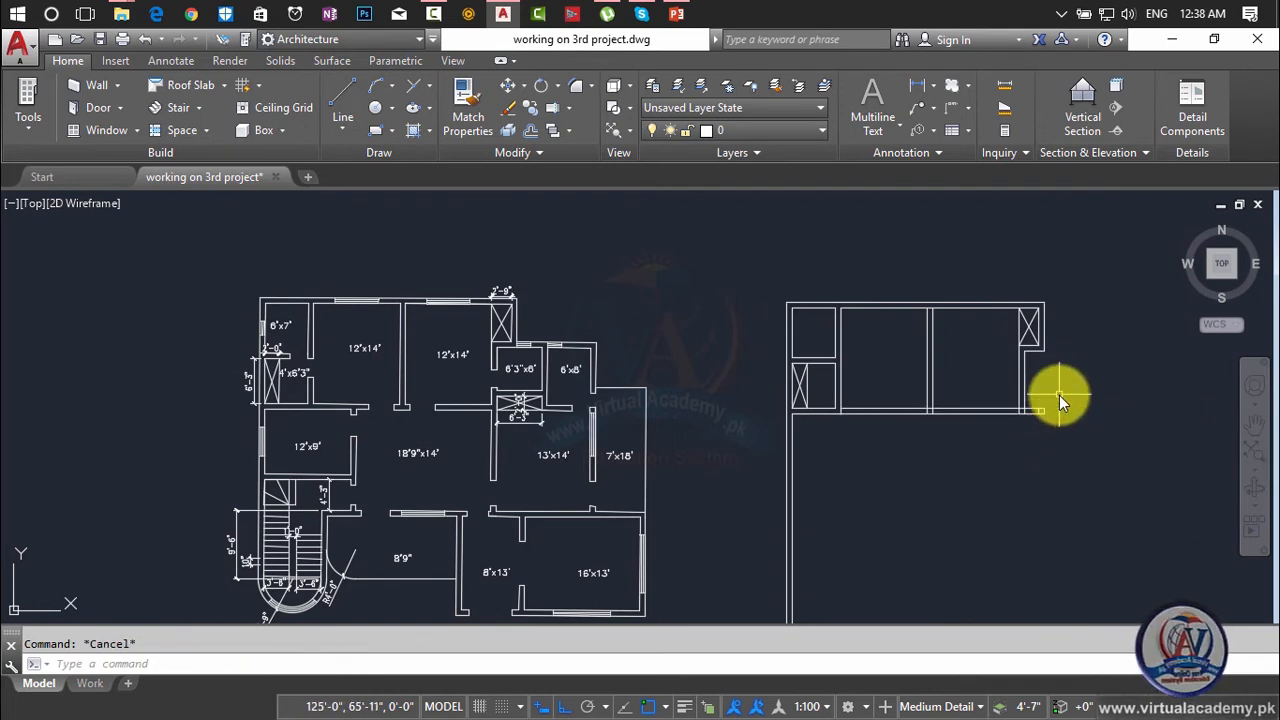
type("tr")
key("space")
key("space")
left_click(1059, 382)
left_click(1036, 447)
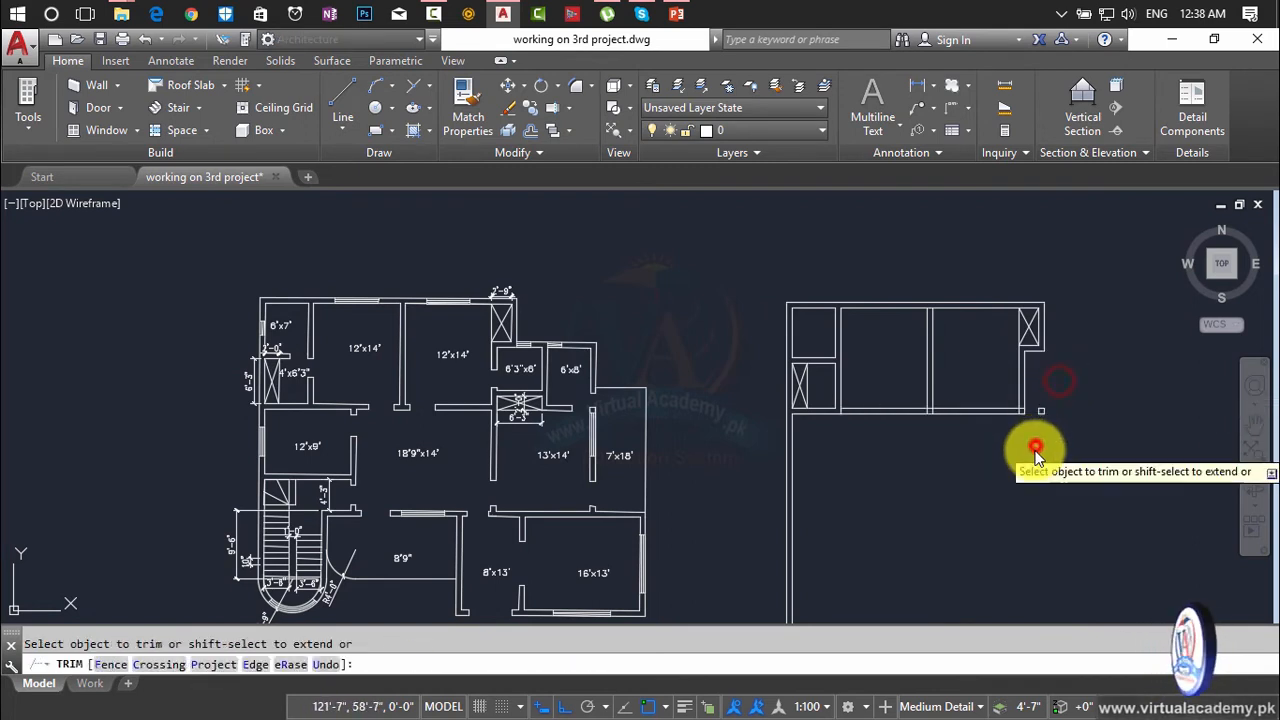
key("Escape")
- Erase the leftover line fragments beside the second large room's lower right corner
left_click(1066, 385)
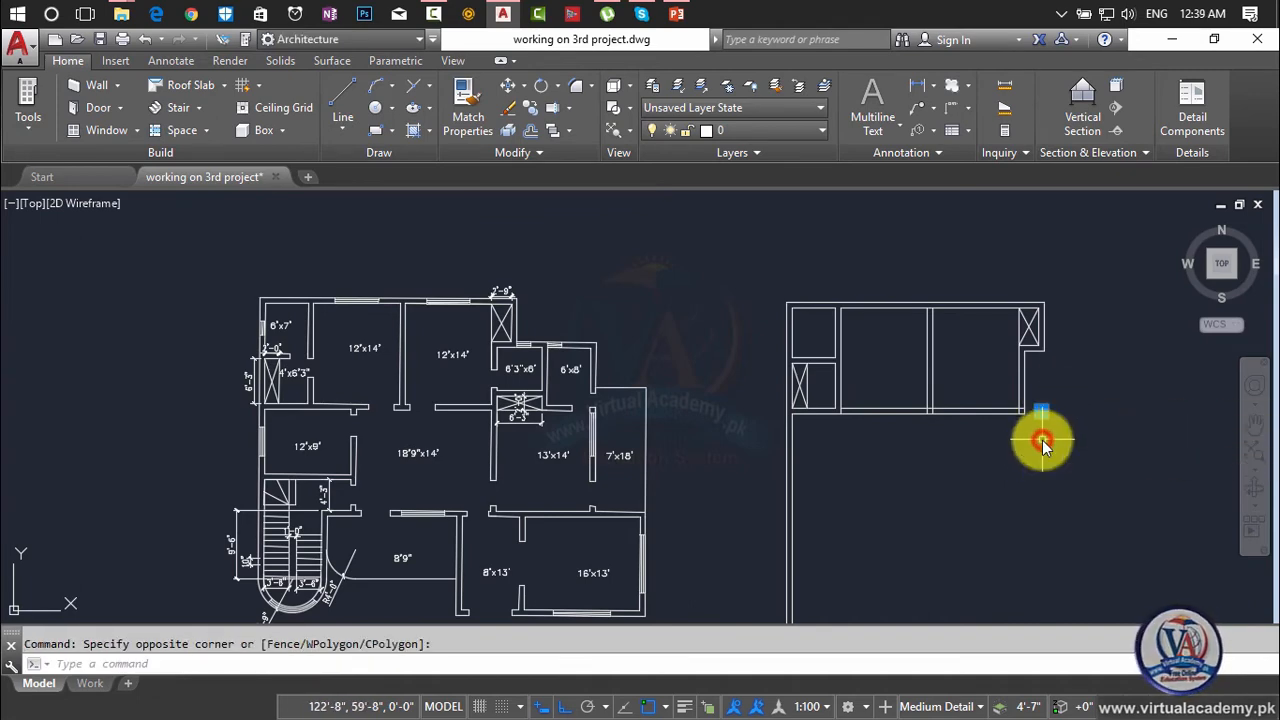
left_click(1047, 396)
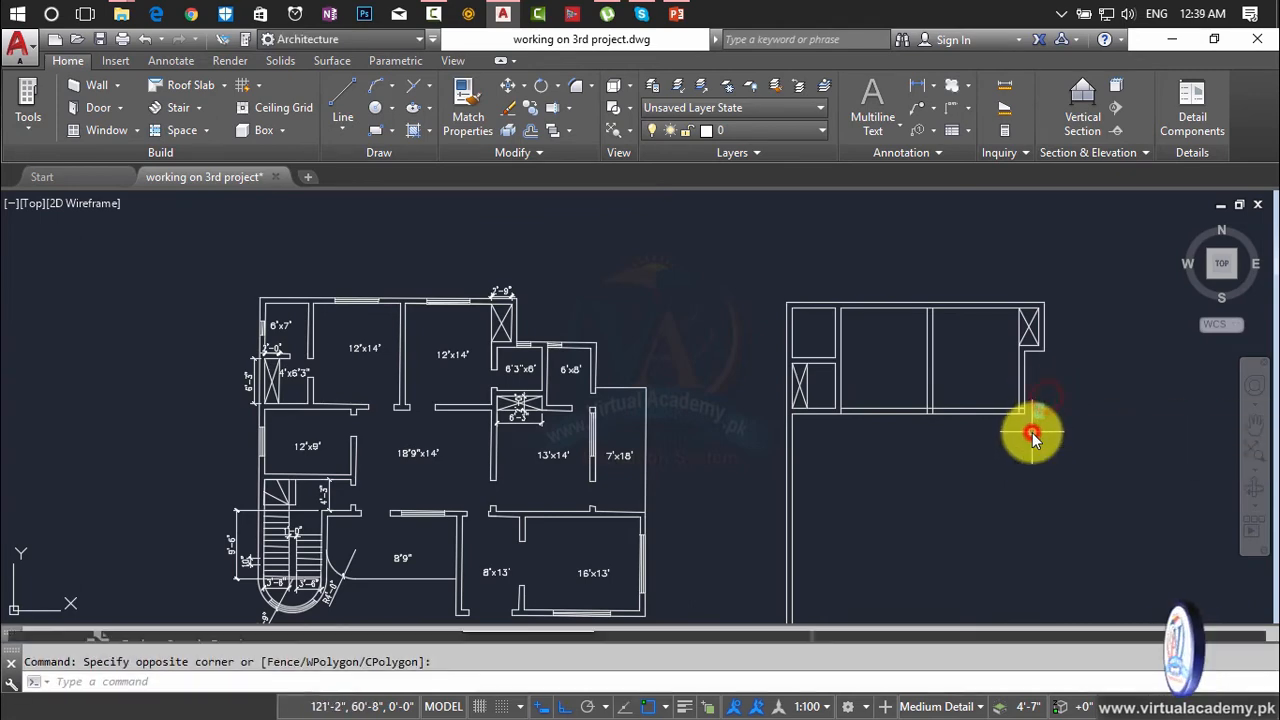
left_click(1032, 437)
key("Delete")
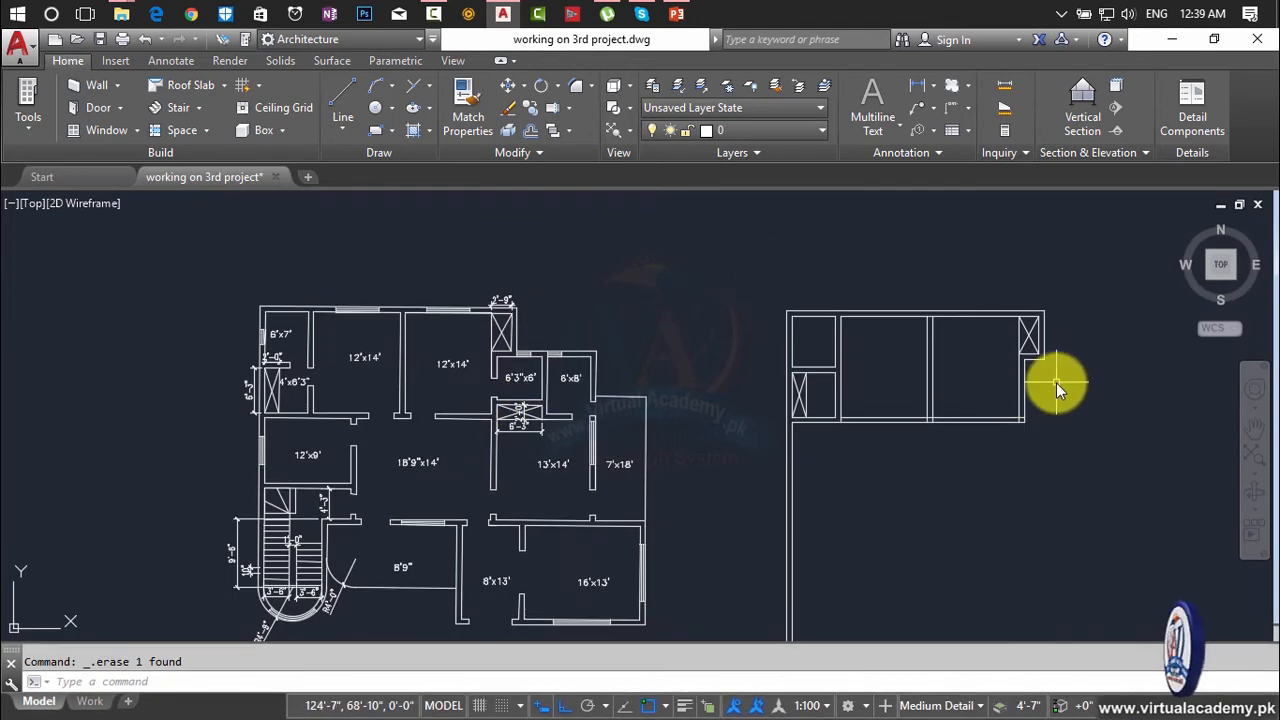
- Measure the inner width of the reference plan's 6'3"x6' room along its top wall
scroll(515, 361, "up", 5)
type("di")
key("Return")
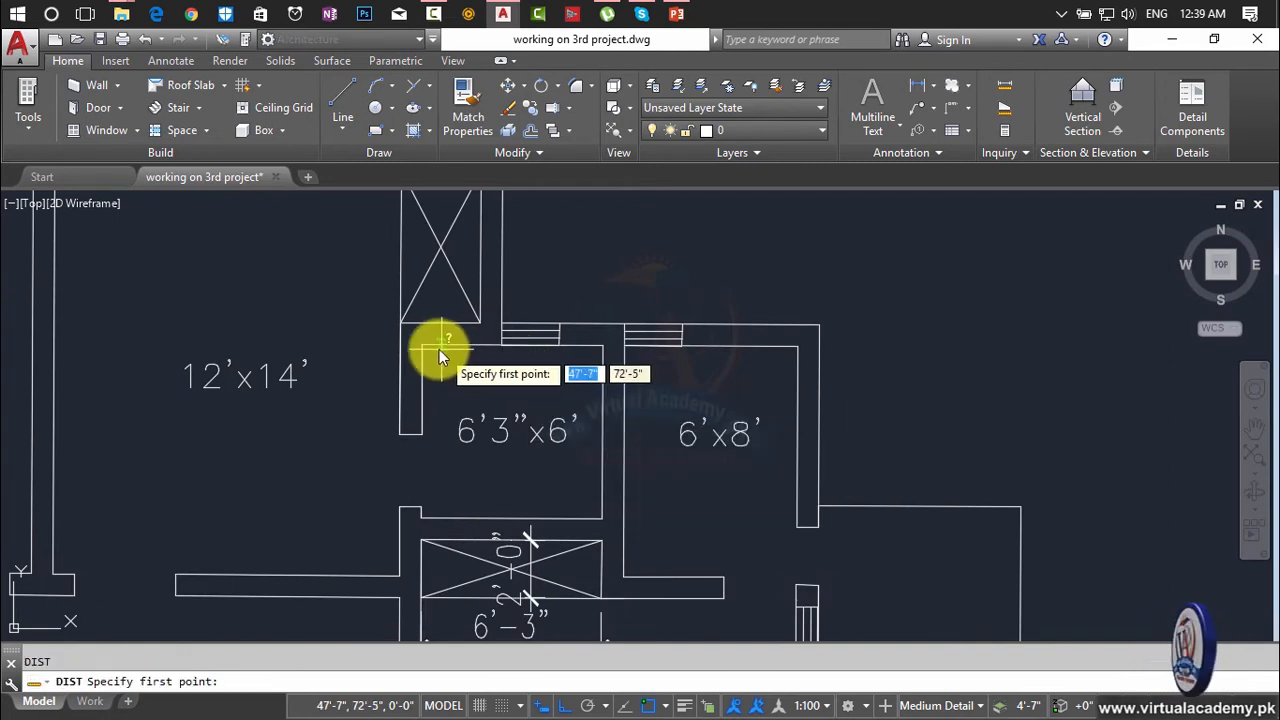
left_click(425, 346)
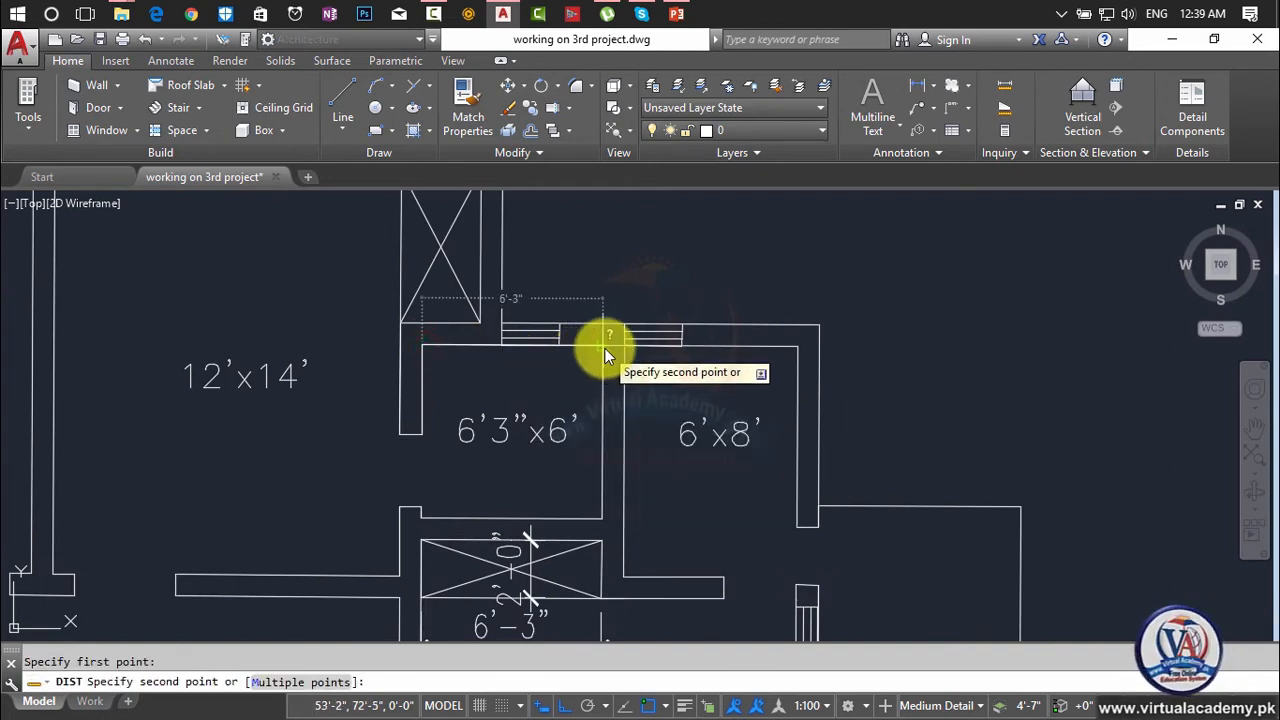
key("Escape")
- Offset the outer line of the second large room's right wall 6'3" outward
scroll(632, 346, "down", 4)
scroll(632, 346, "down", 3)
key("Escape")
type("o")
key("Return")
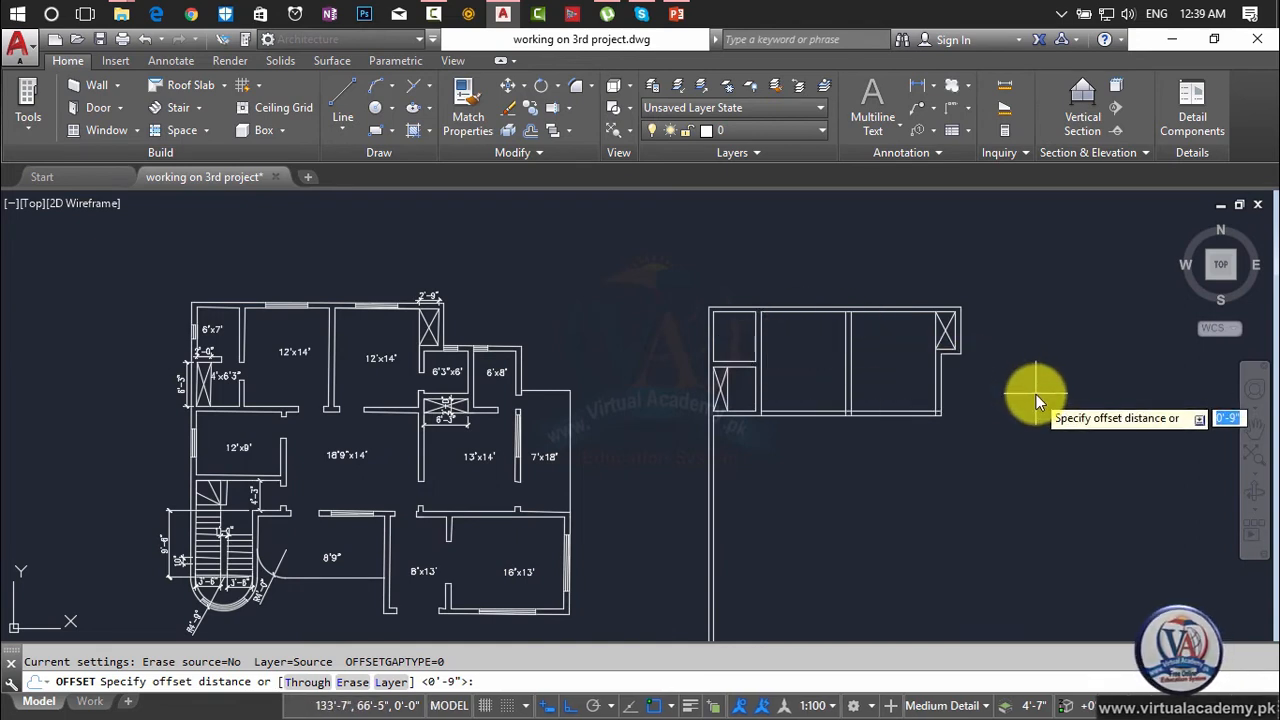
type("6'3")
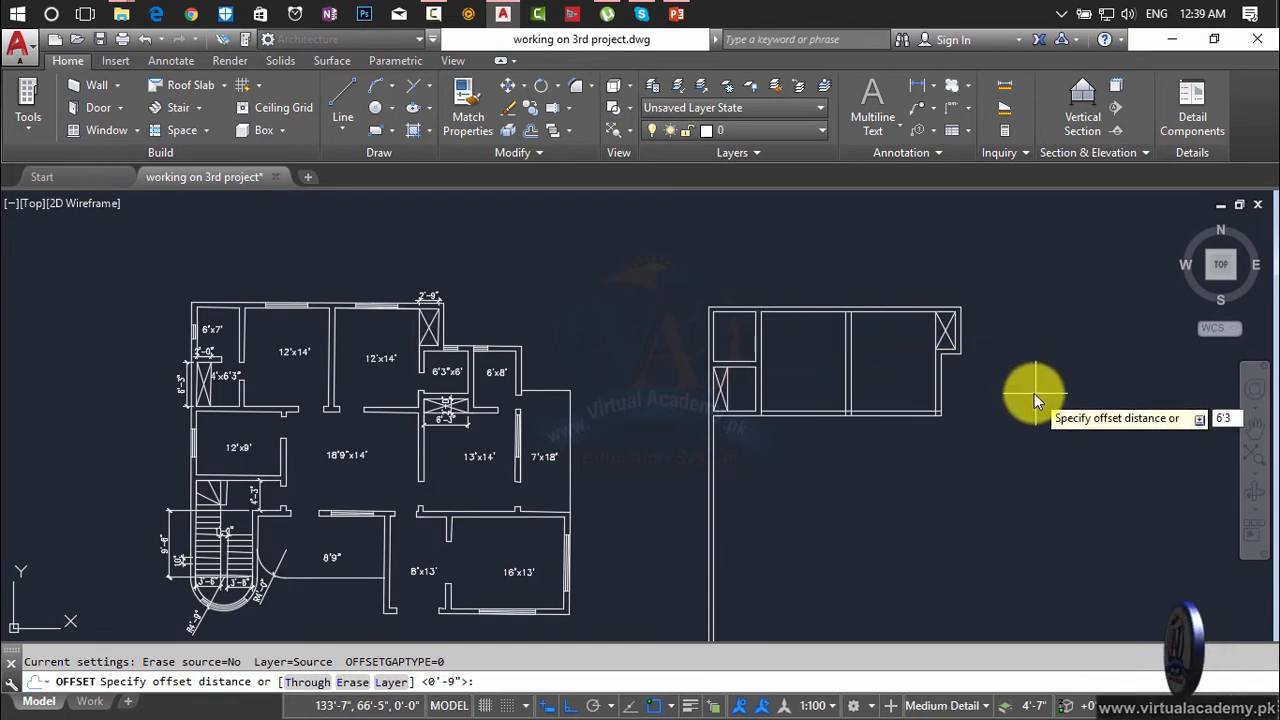
key("Return")
left_click(941, 382)
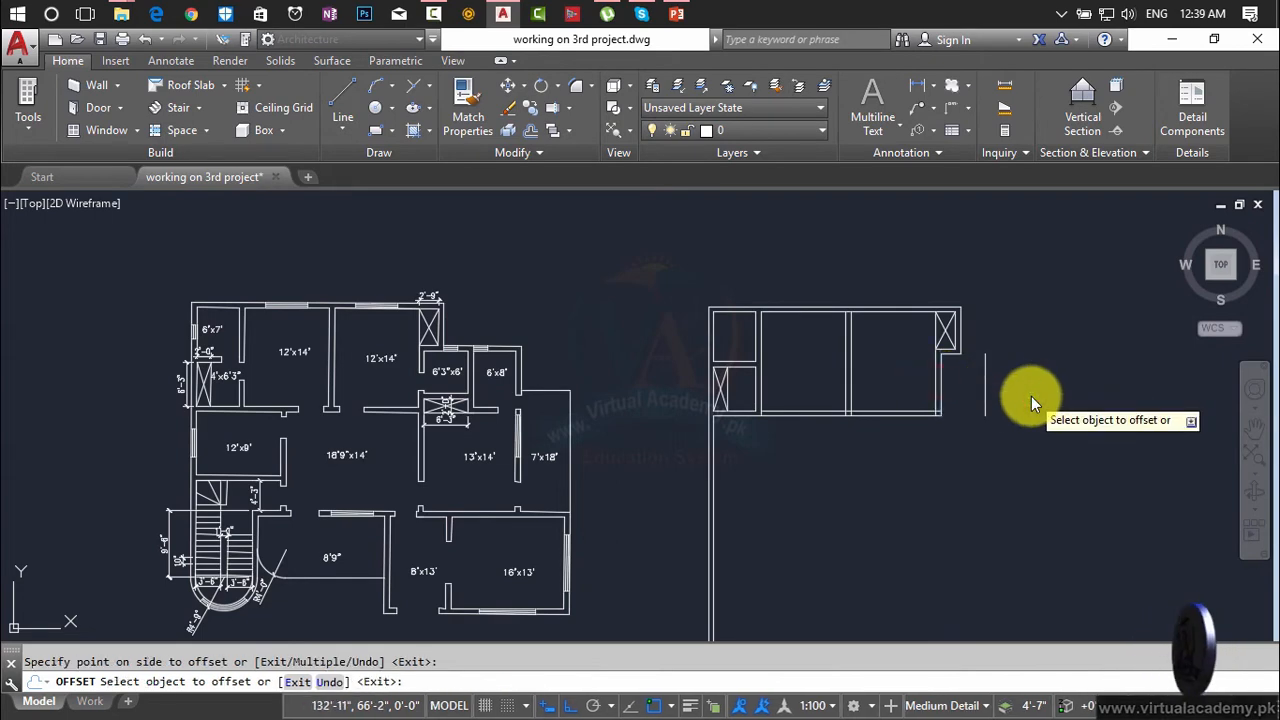
key("Escape")
- Offset the new vertical line 9" outward to form the 6'3" room's right wall
type("i")
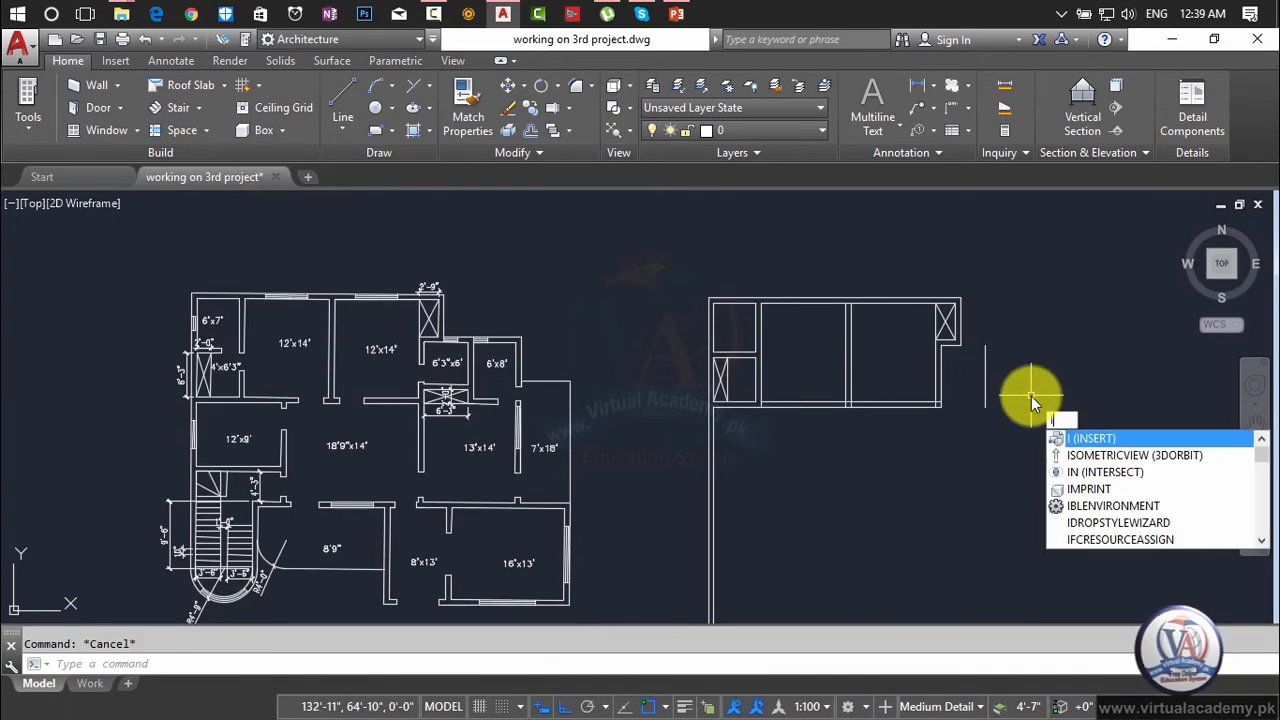
key("BackSpace")
type("o")
key("Return")
type("9\"")
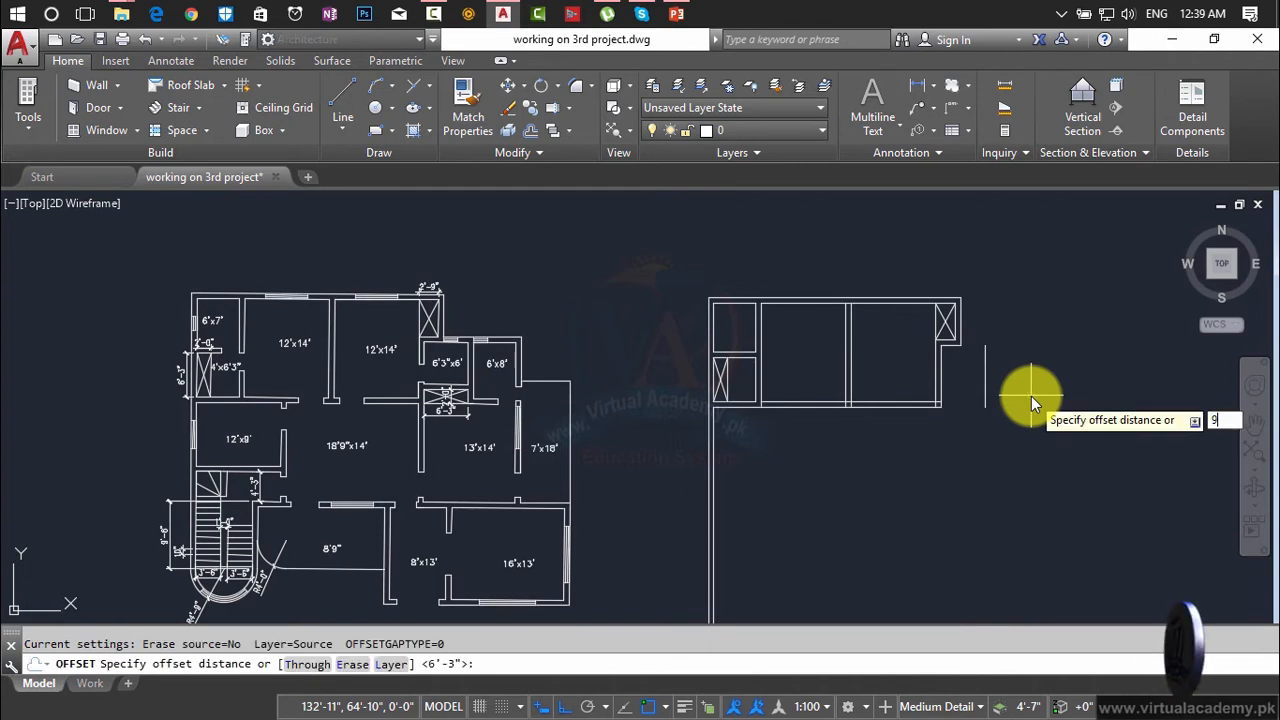
key("Return")
left_click(988, 393)
left_click(1029, 395)
key("Escape")
- Offset the outer line of the 6'3" room's right wall 6' outward for the adjoining 6'x8' room
type("o")
key("Return")
type("6'")
key("Return")
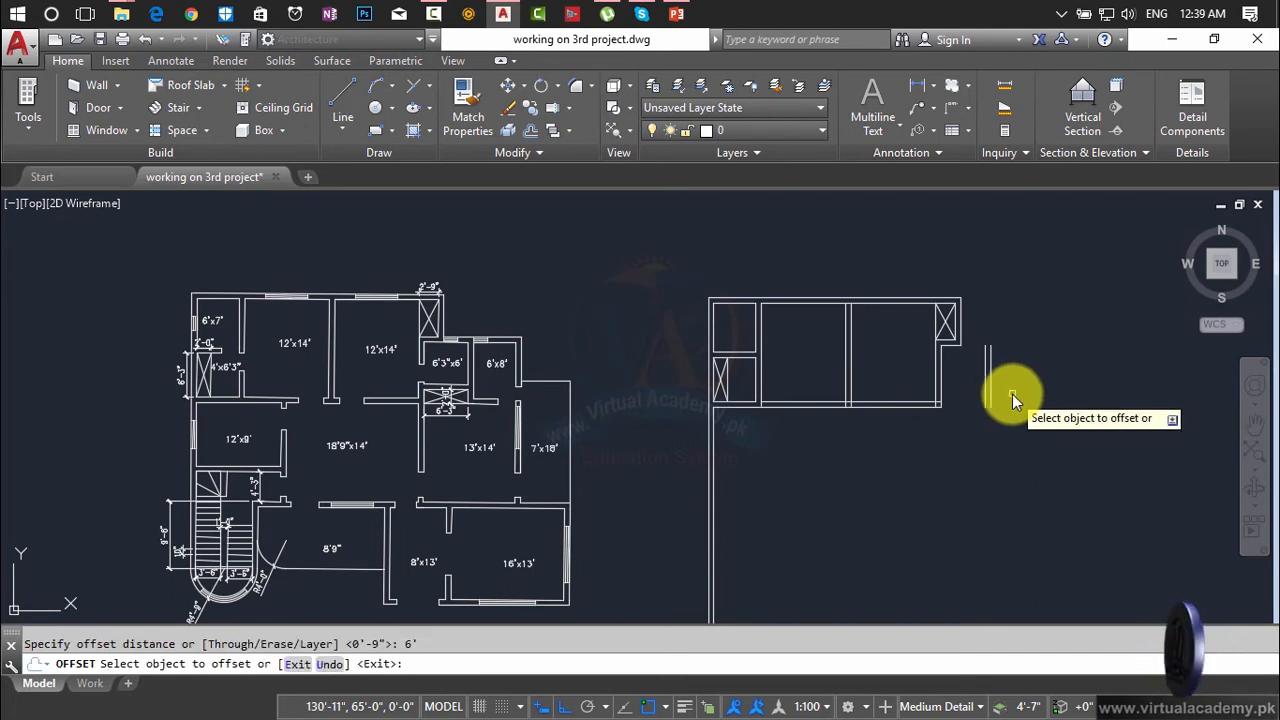
left_click(990, 393)
left_click(1049, 398)
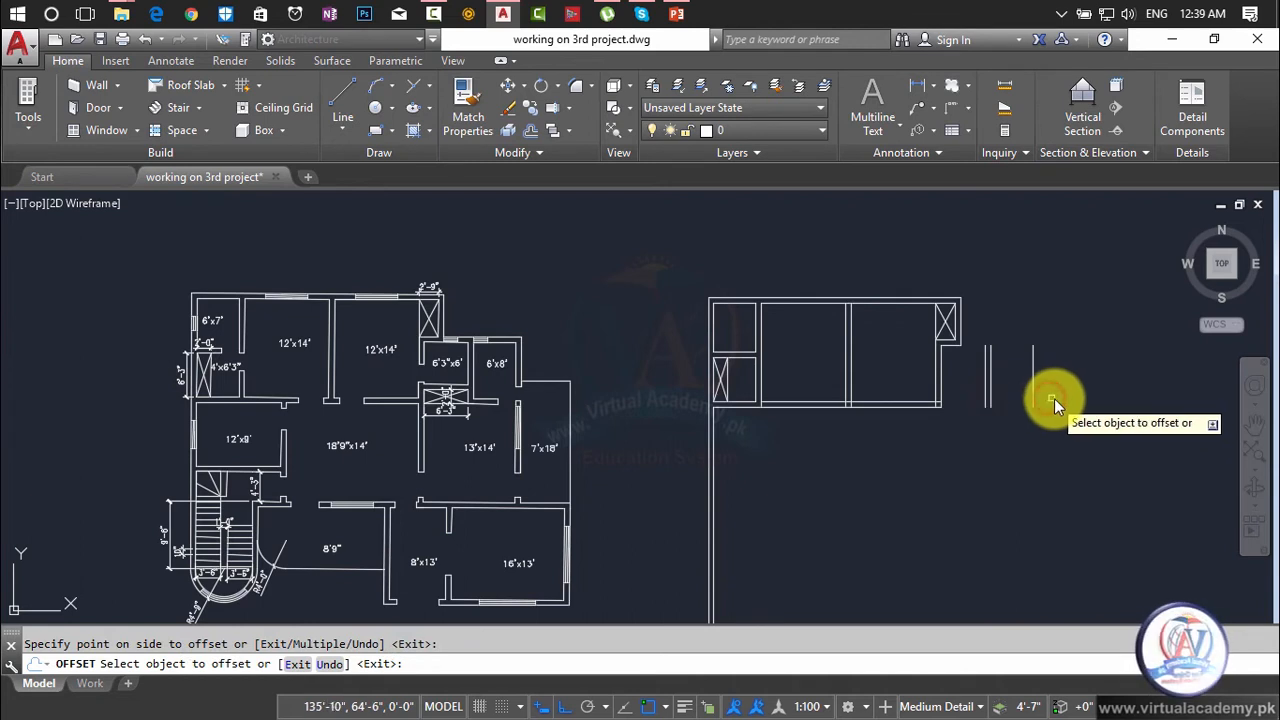
key("Escape")
- Offset the outermost vertical line 9" outward to form the 6'x8' room's right wall
type("p")
key("BackSpace")
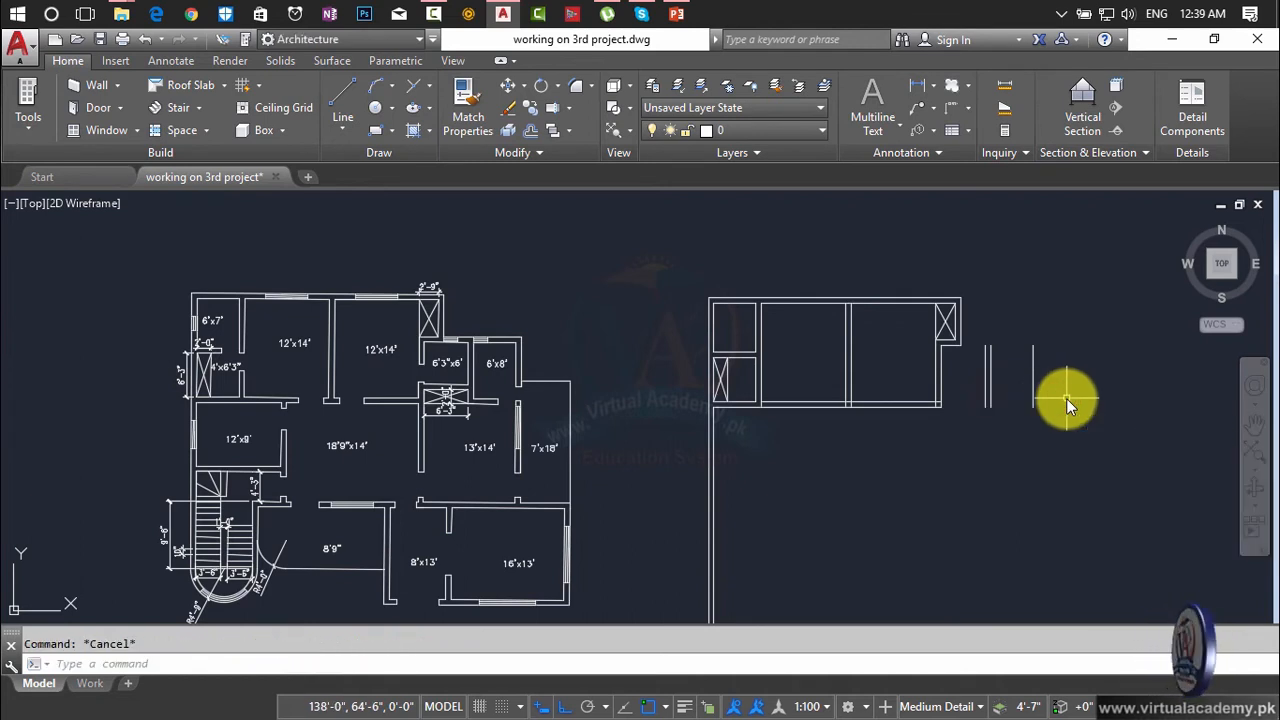
type("o")
key("Return")
type("9\"")
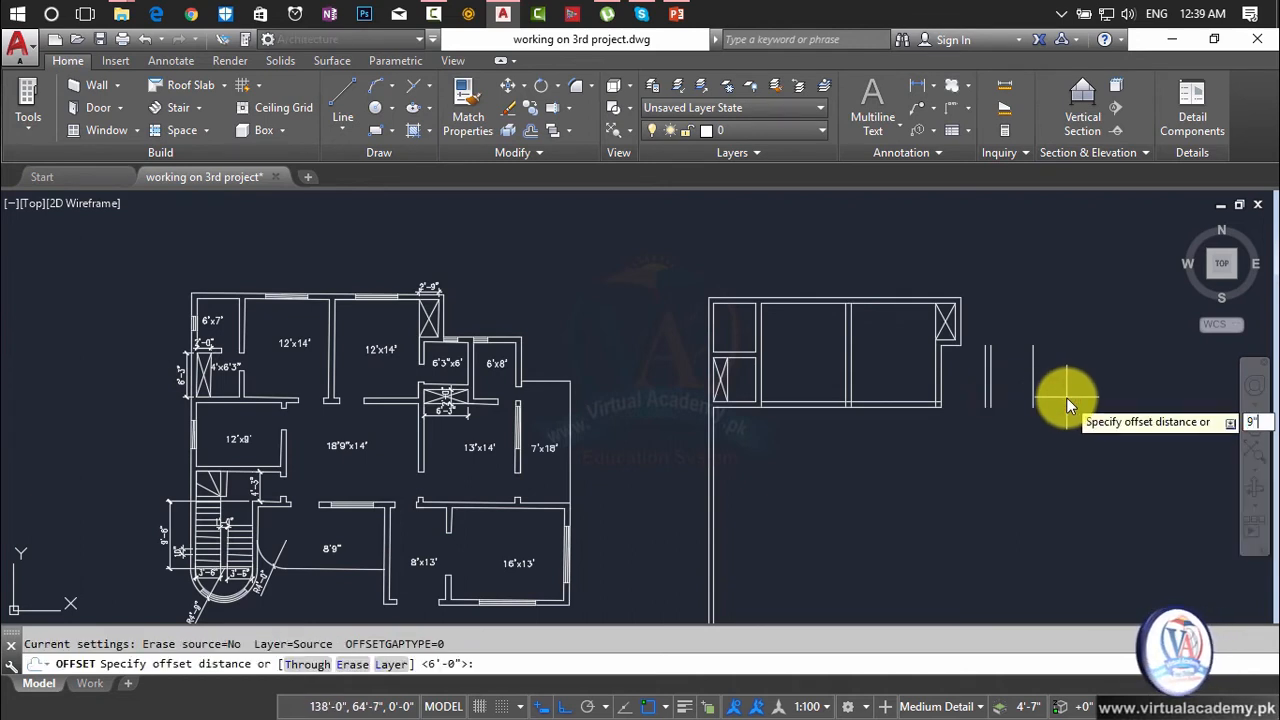
key("Return")
left_click(1034, 389)
left_click(1064, 390)
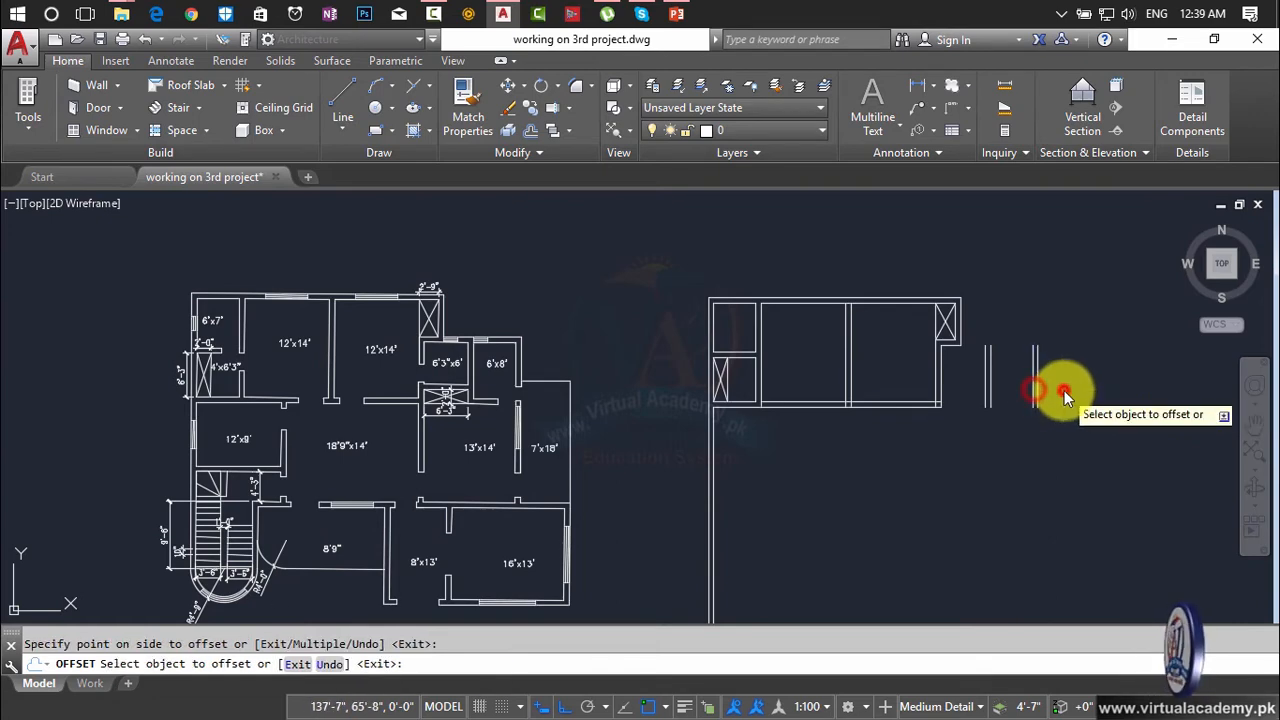
key("Escape")
middle_click_drag(594, 400, 594, 409)
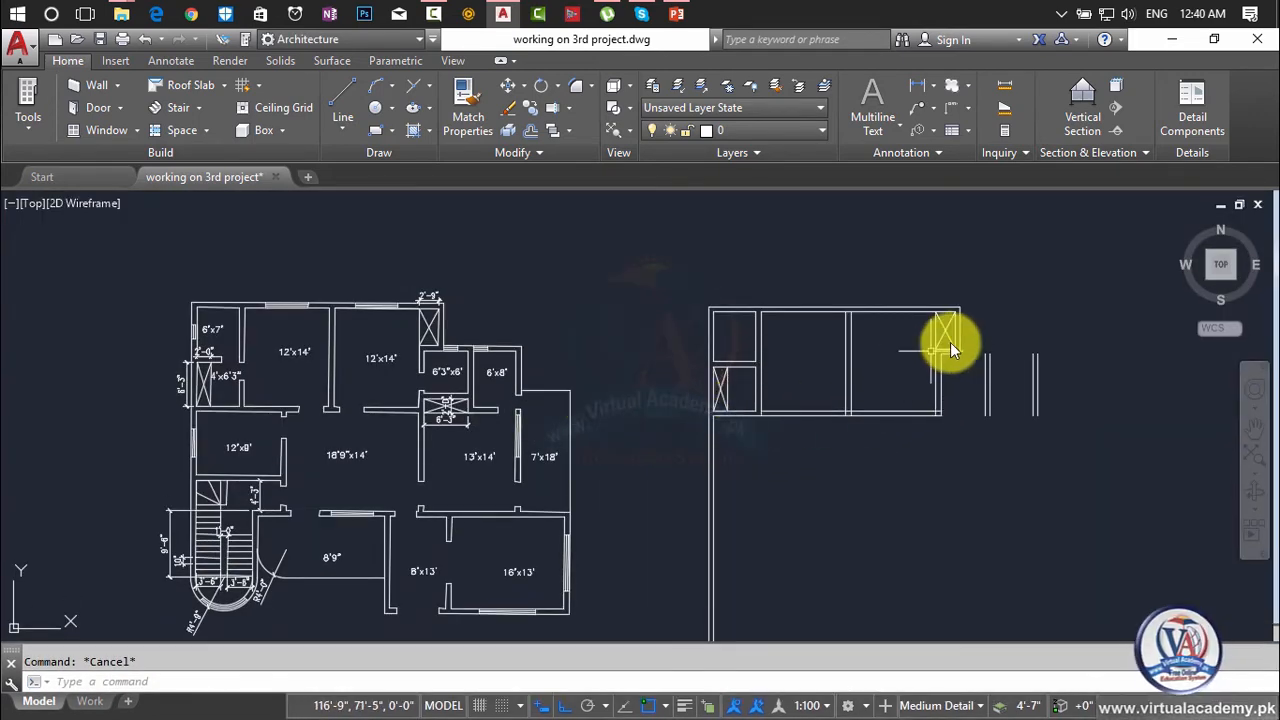
scroll(957, 340, "up", 2)
middle_click_drag(180, 357, 409, 343)
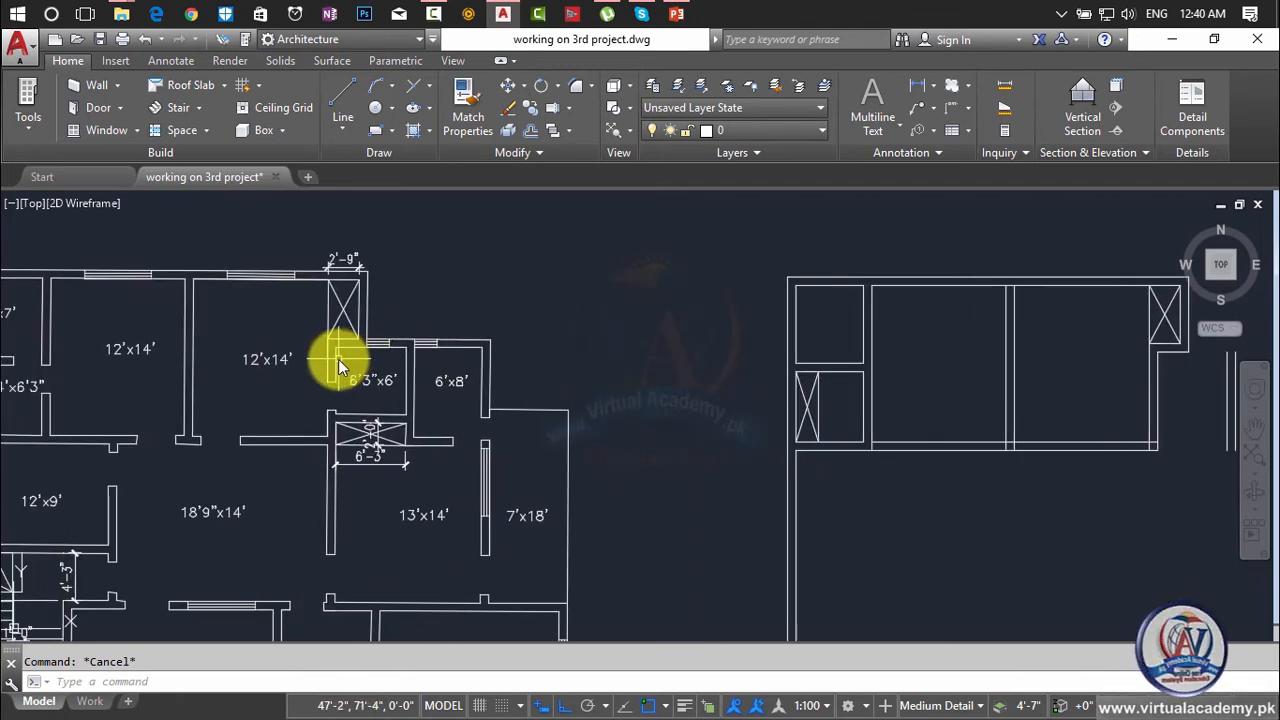
scroll(340, 363, "down", 2)
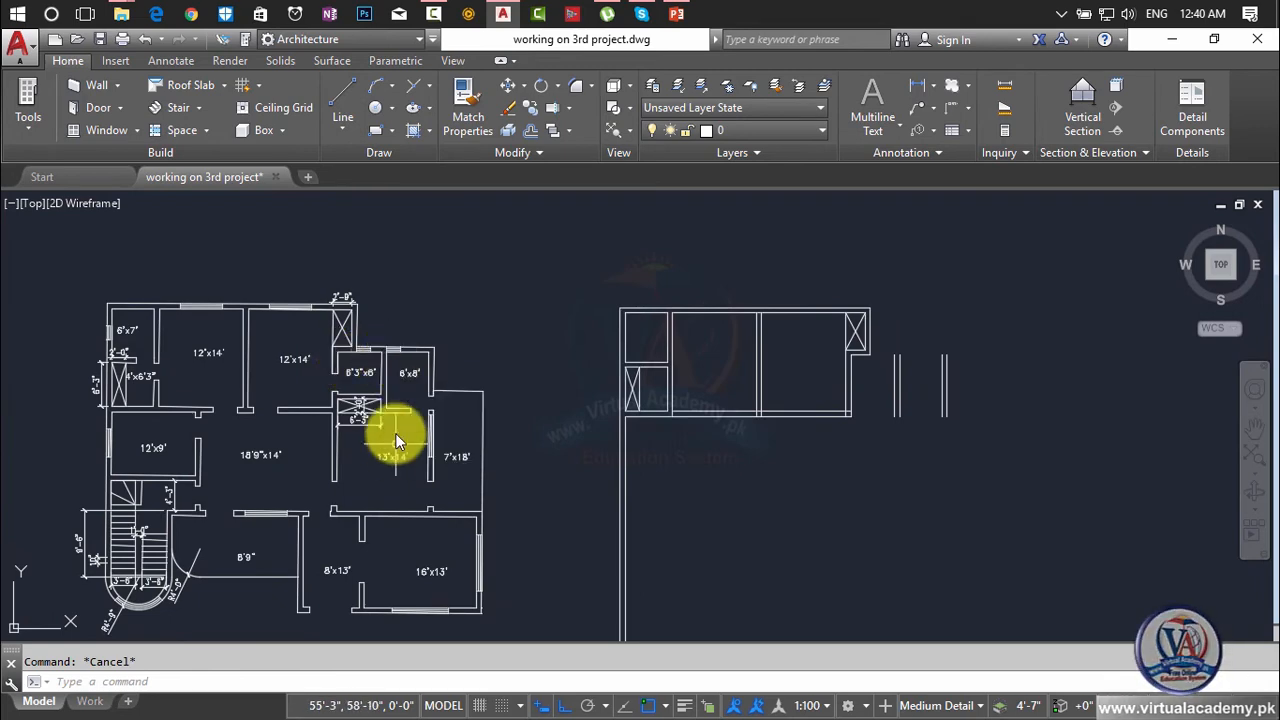
scroll(909, 357, "up", 2)
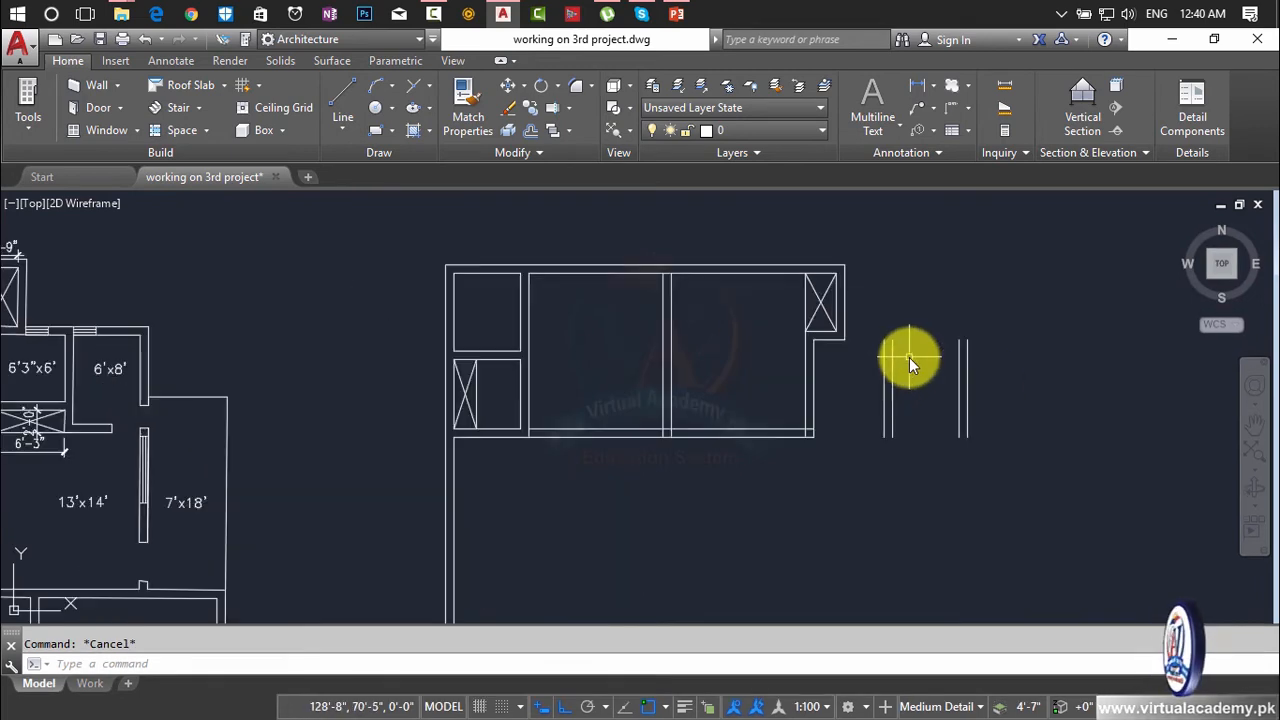
scroll(900, 352, "up", 3)
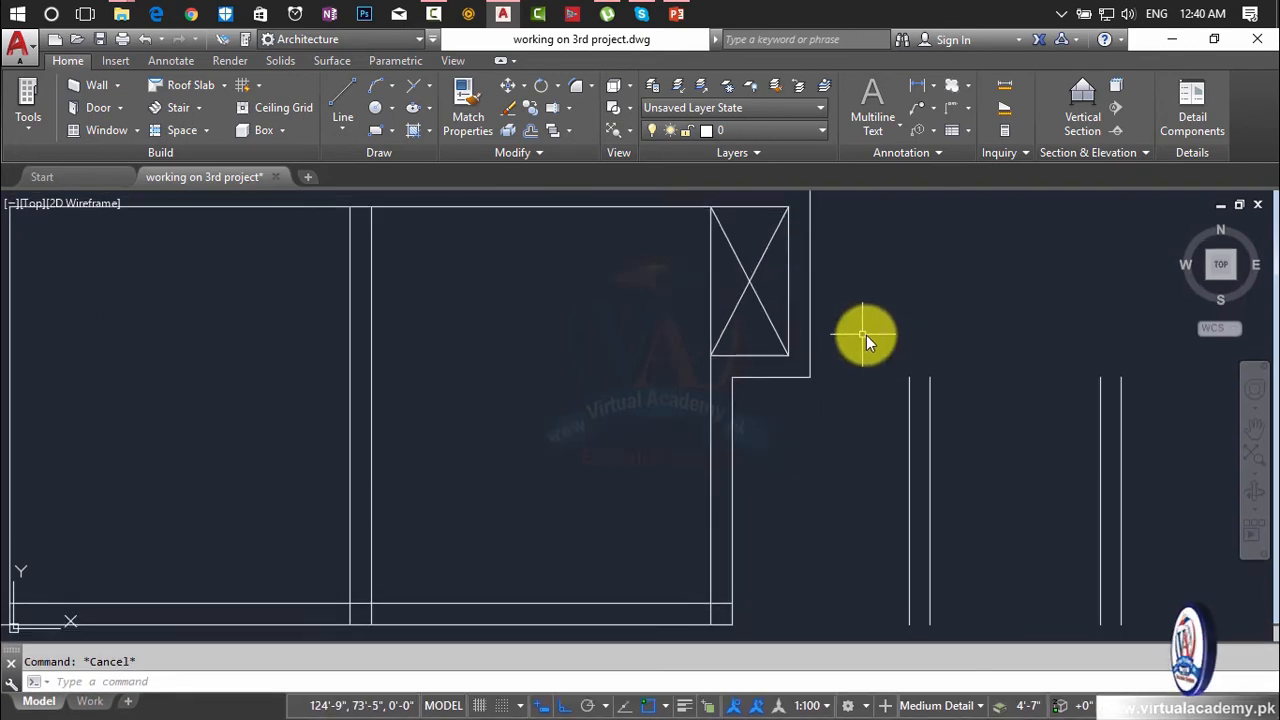
type("EX")
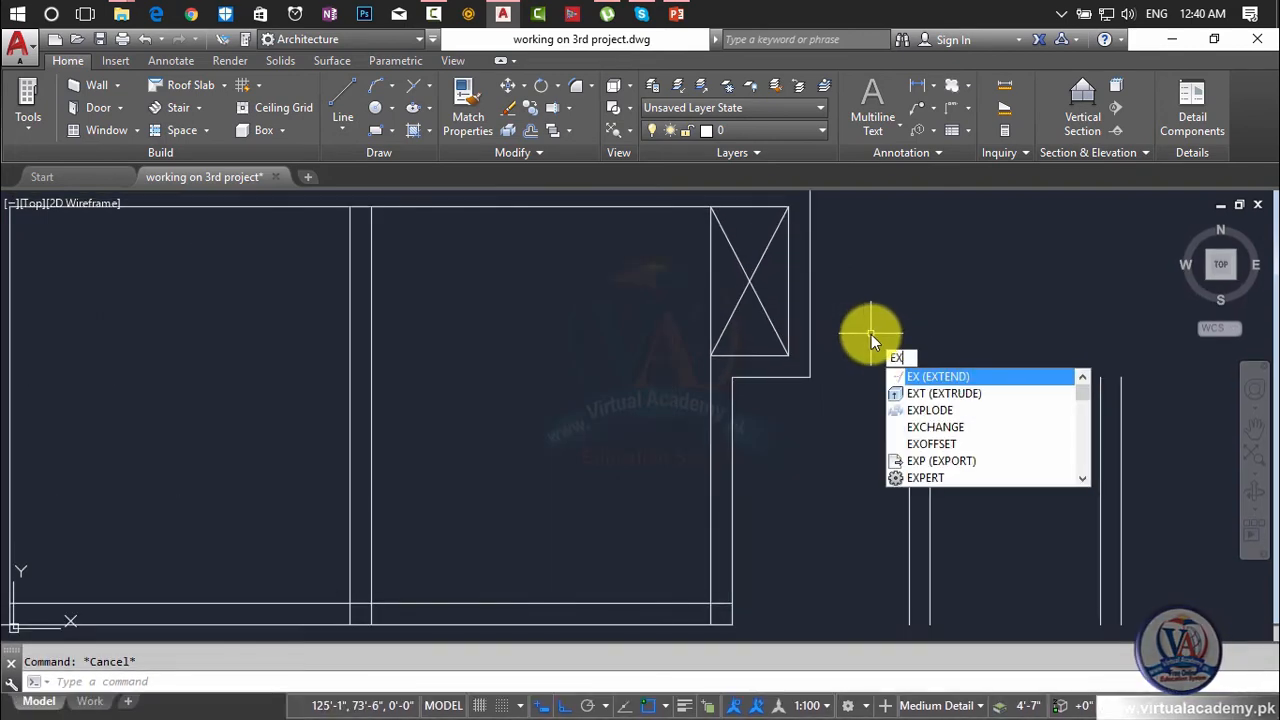
key("Return")
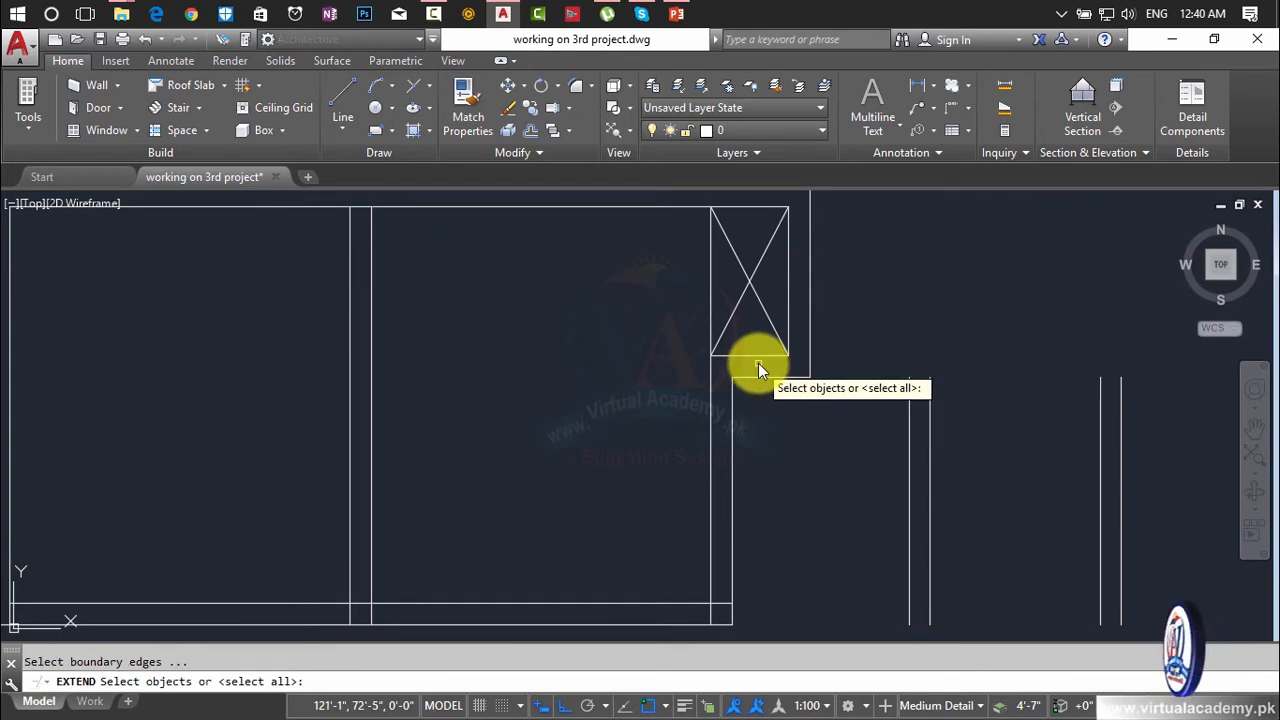
key("Escape")
- Draw short vertical lines upward from the upper ends of the wall pair between the two small rooms
type("l")
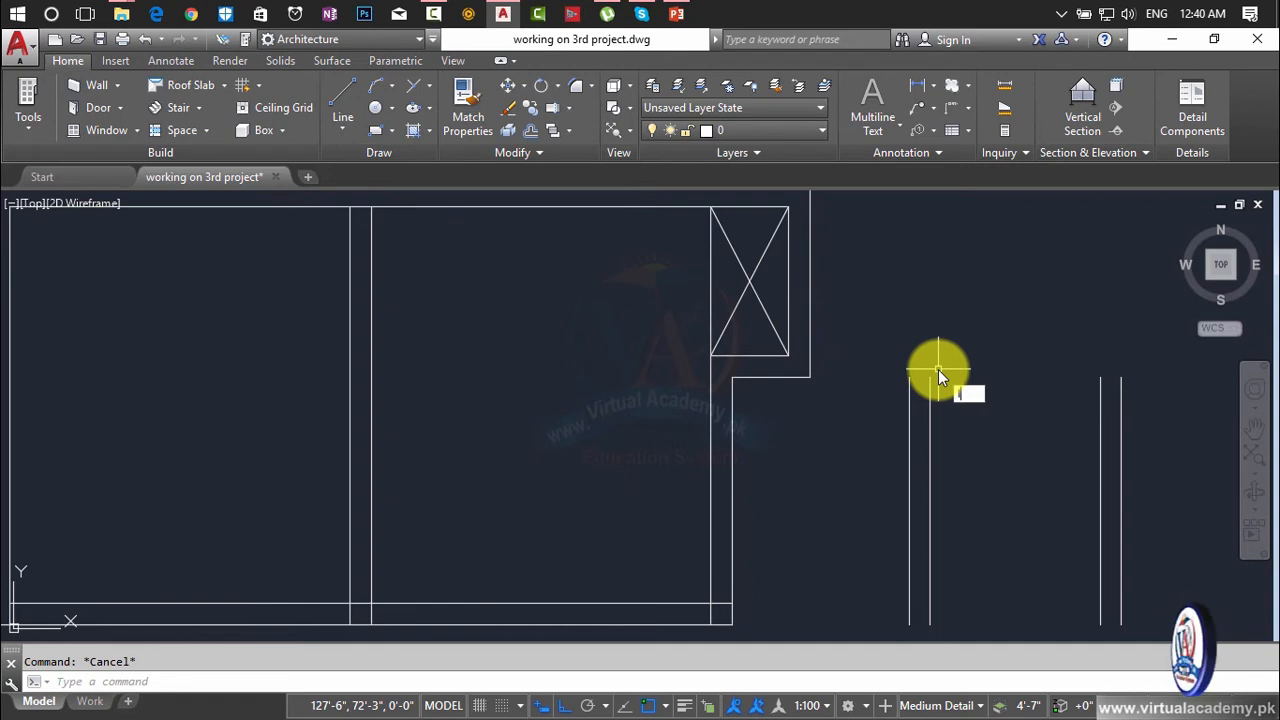
key("Return")
left_click(930, 376)
left_click(928, 309)
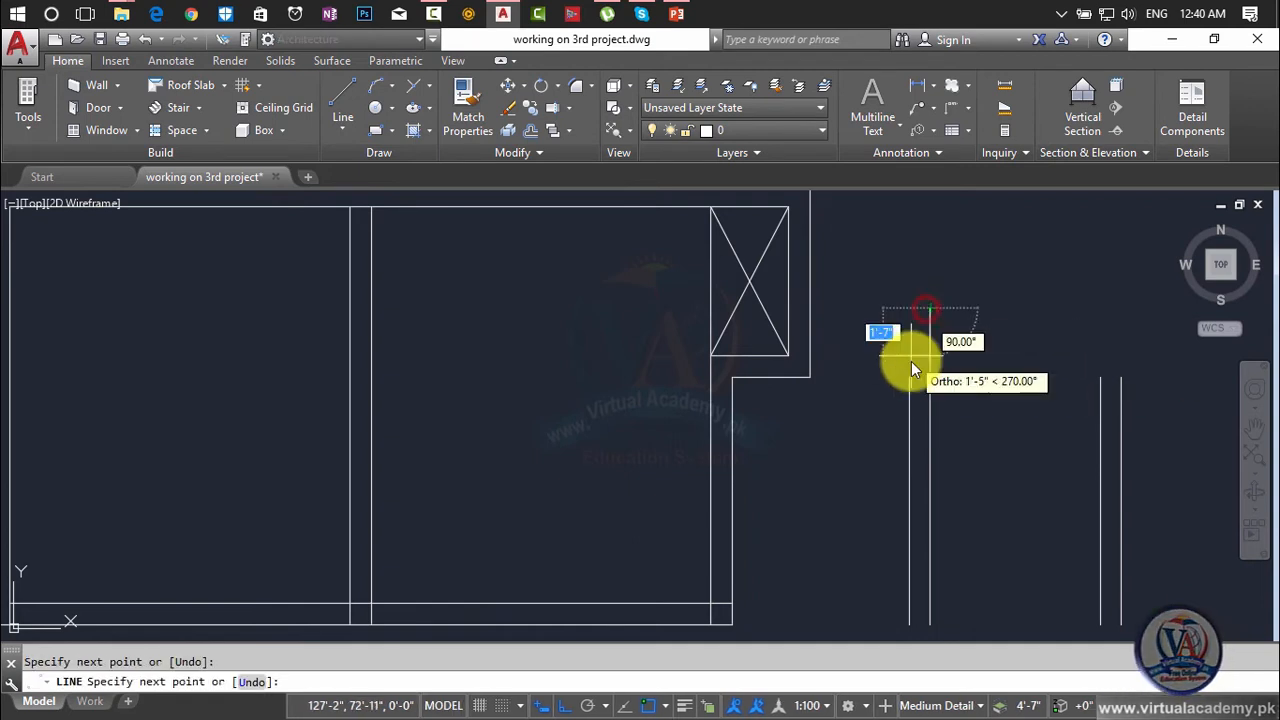
key("Return")
key("Return")
left_click(911, 370)
left_click(907, 303)
key("Return")
- Draw short vertical lines upward from the upper ends of the outermost wall pair
key("Return")
left_click(1099, 365)
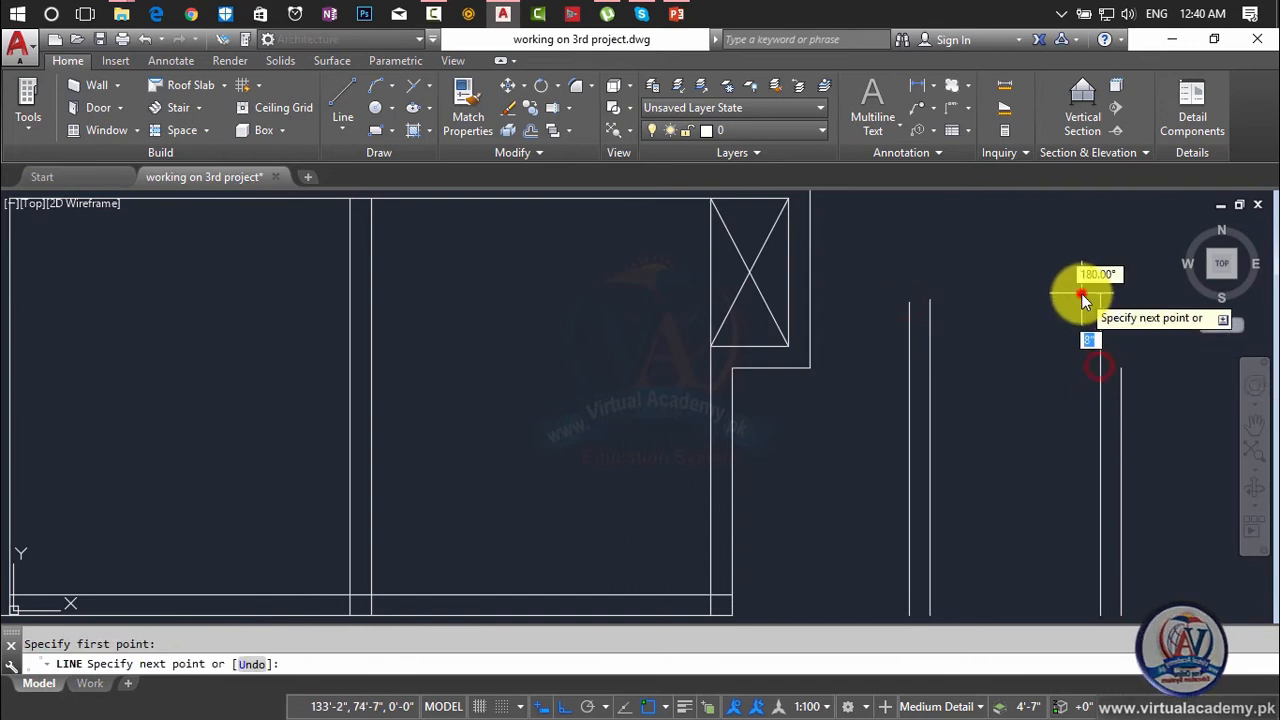
left_click(1081, 294)
left_click(1119, 375)
left_click(1125, 305)
key("Return")
key("Escape")
- Extend both lines of the closet's lower wall across to the outermost vertical wall line
type("ex")
key("Return")
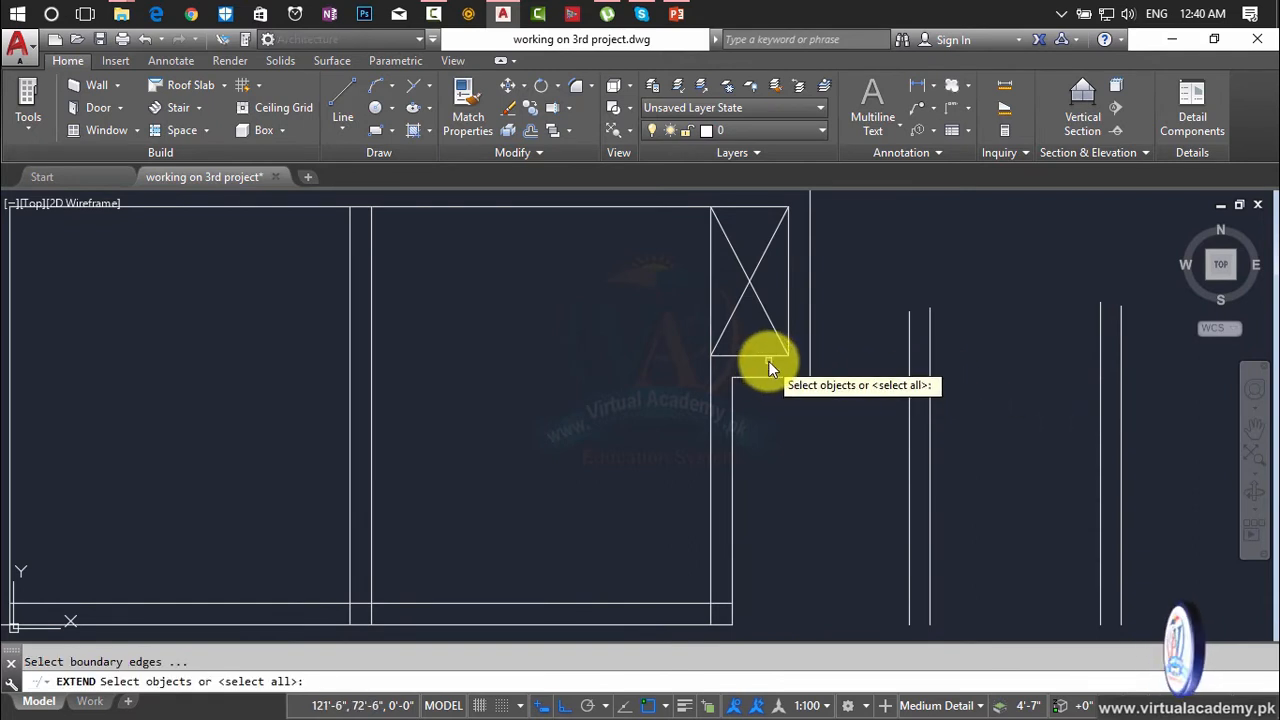
key("Return")
left_click(772, 355)
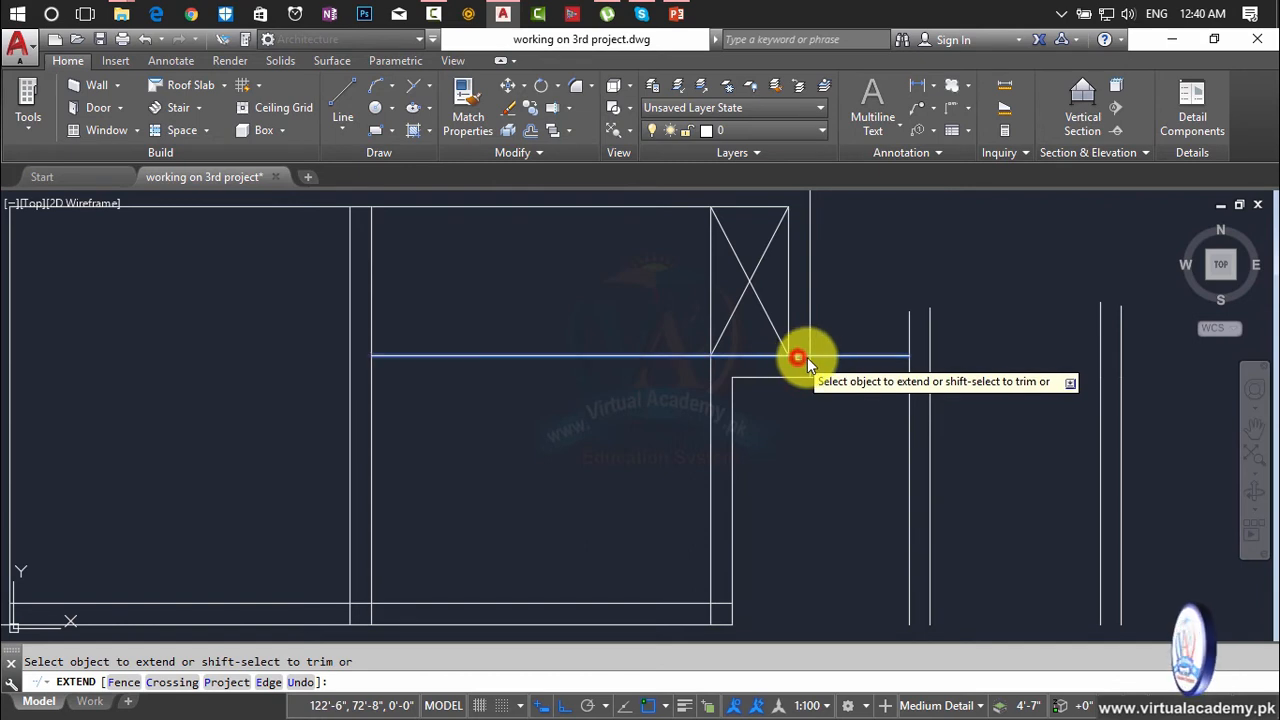
left_click(879, 357)
left_click(922, 357)
left_click(1084, 355)
left_click(1085, 376)
scroll(1085, 375, "down", 3)
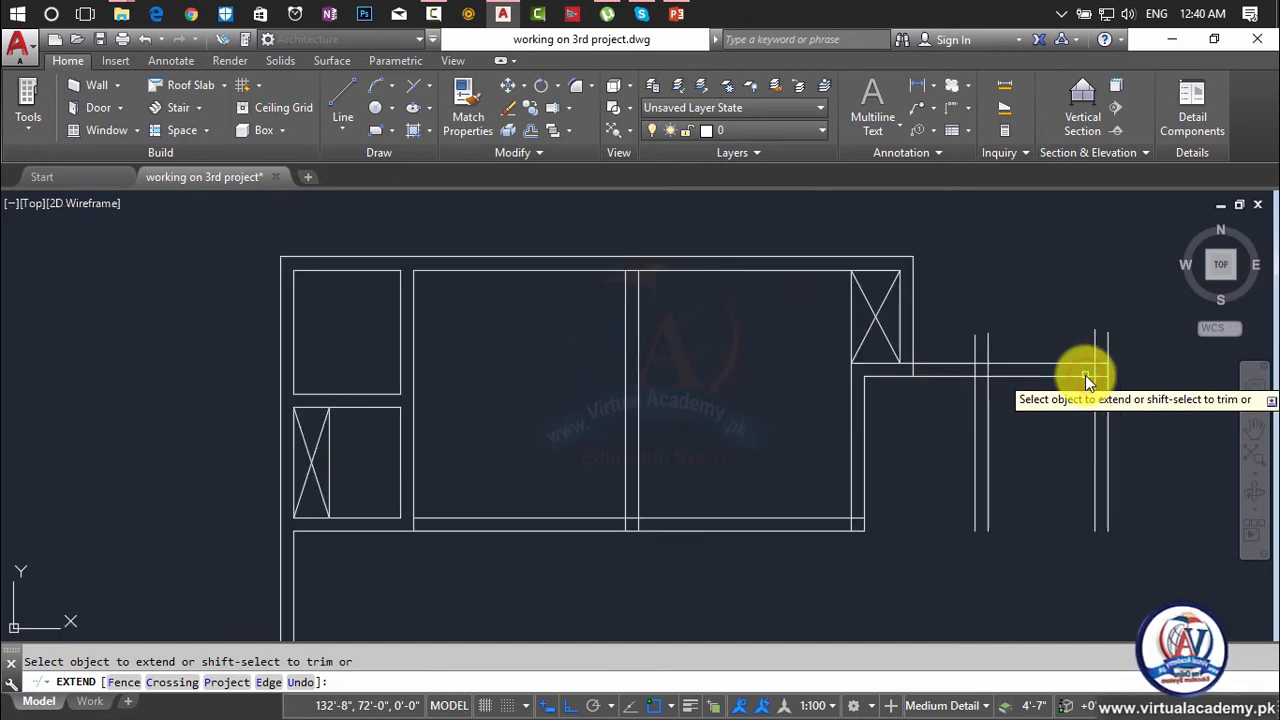
key("Escape")
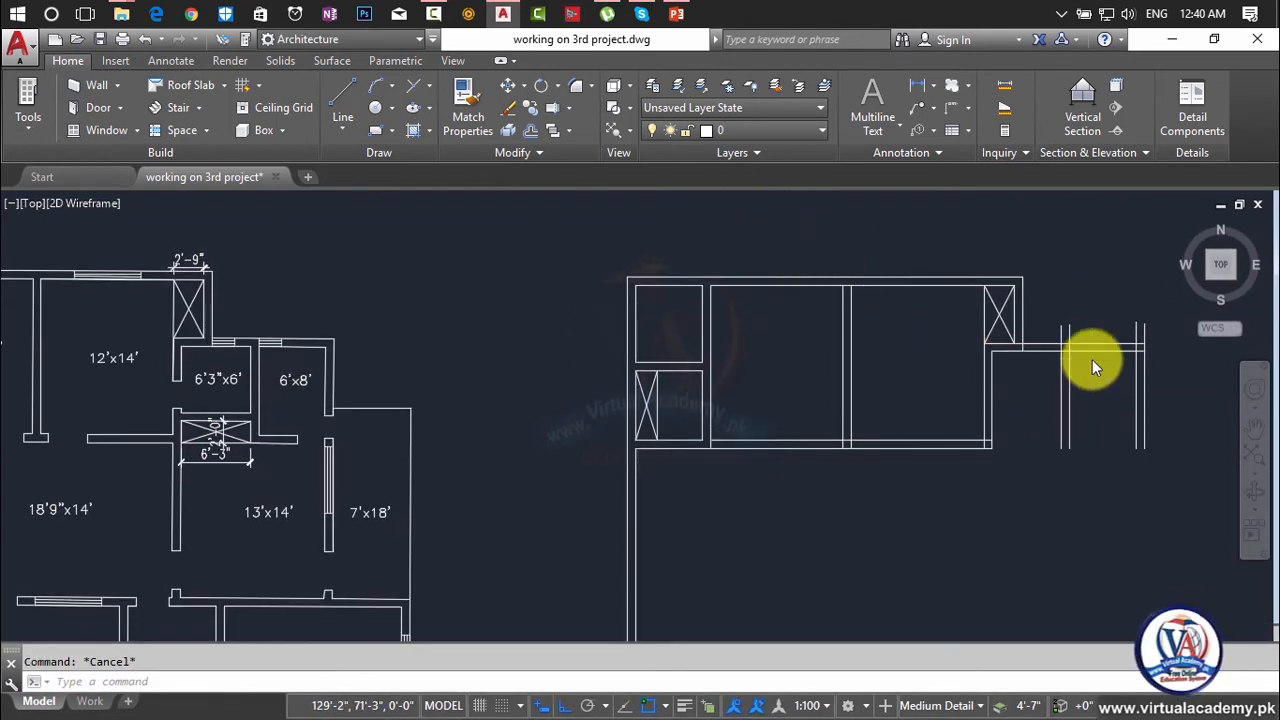
- Measure the inner width of the new 6'x8' room along its top wall
scroll(1092, 359, "up", 2)
type("Di")
key("Return")
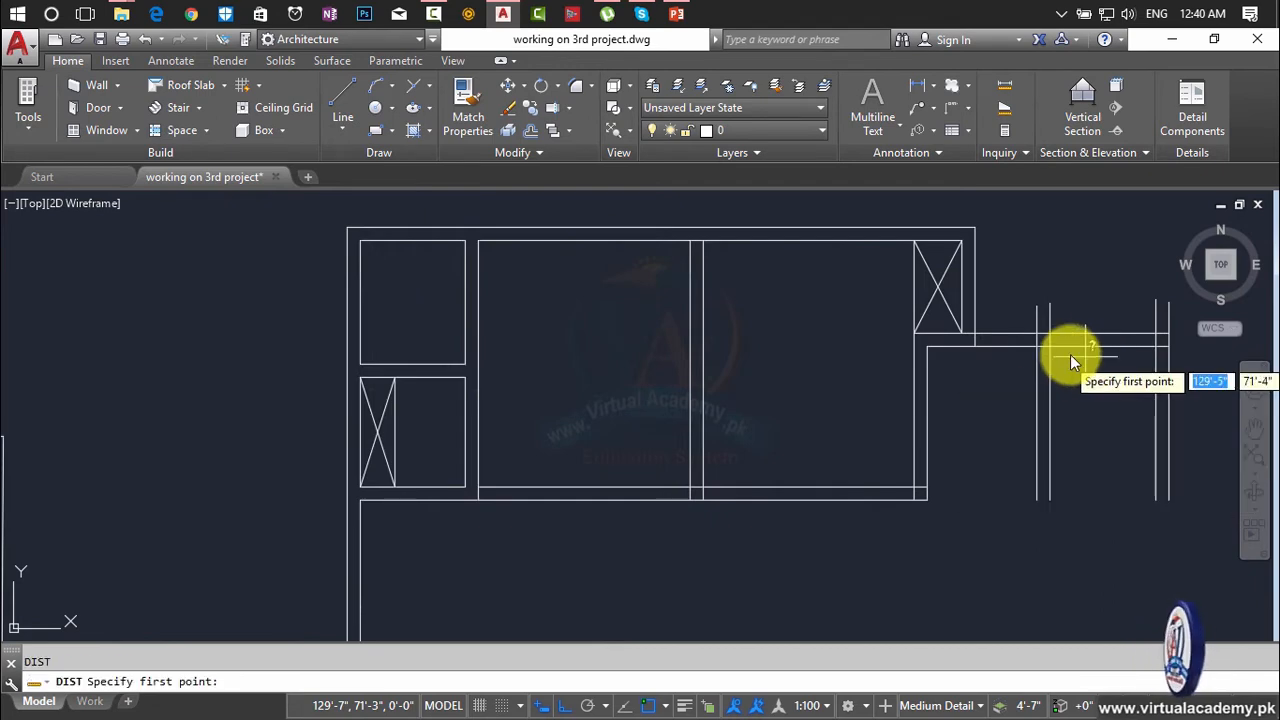
left_click(1050, 345)
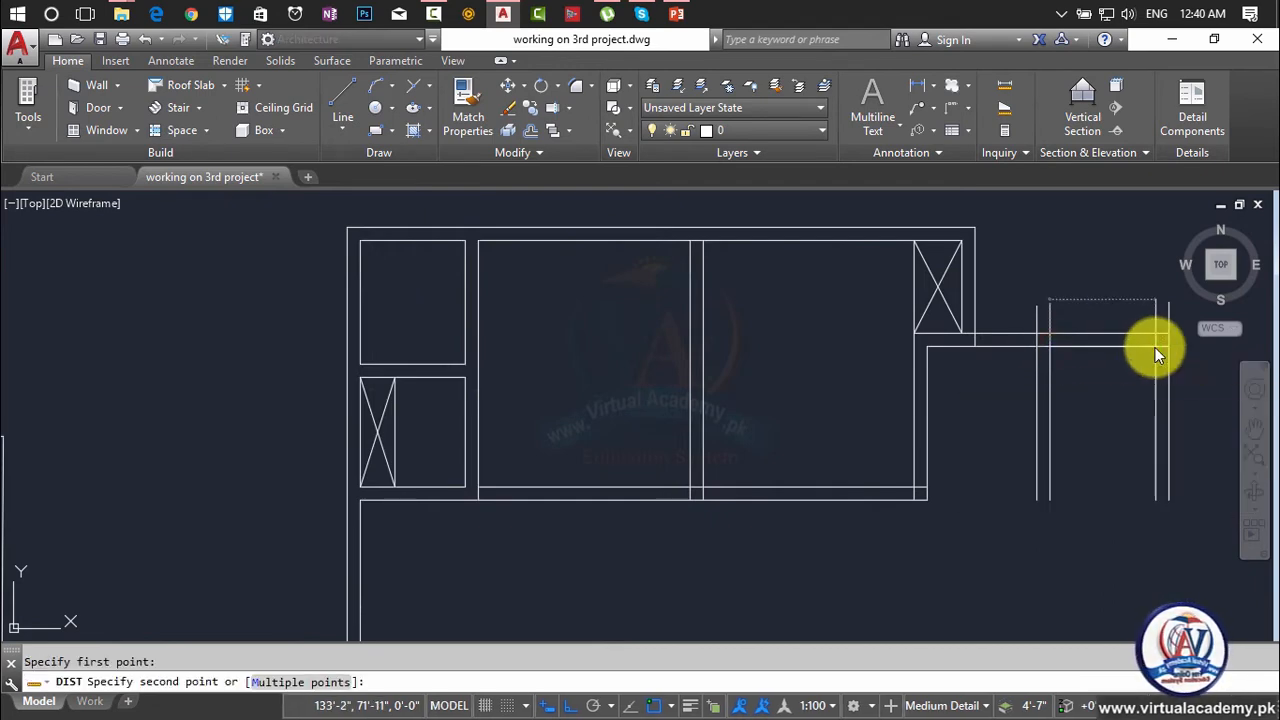
key("Escape")
- Offset the lower line of the small rooms' top wall 6' downward
scroll(1088, 402, "down", 4)
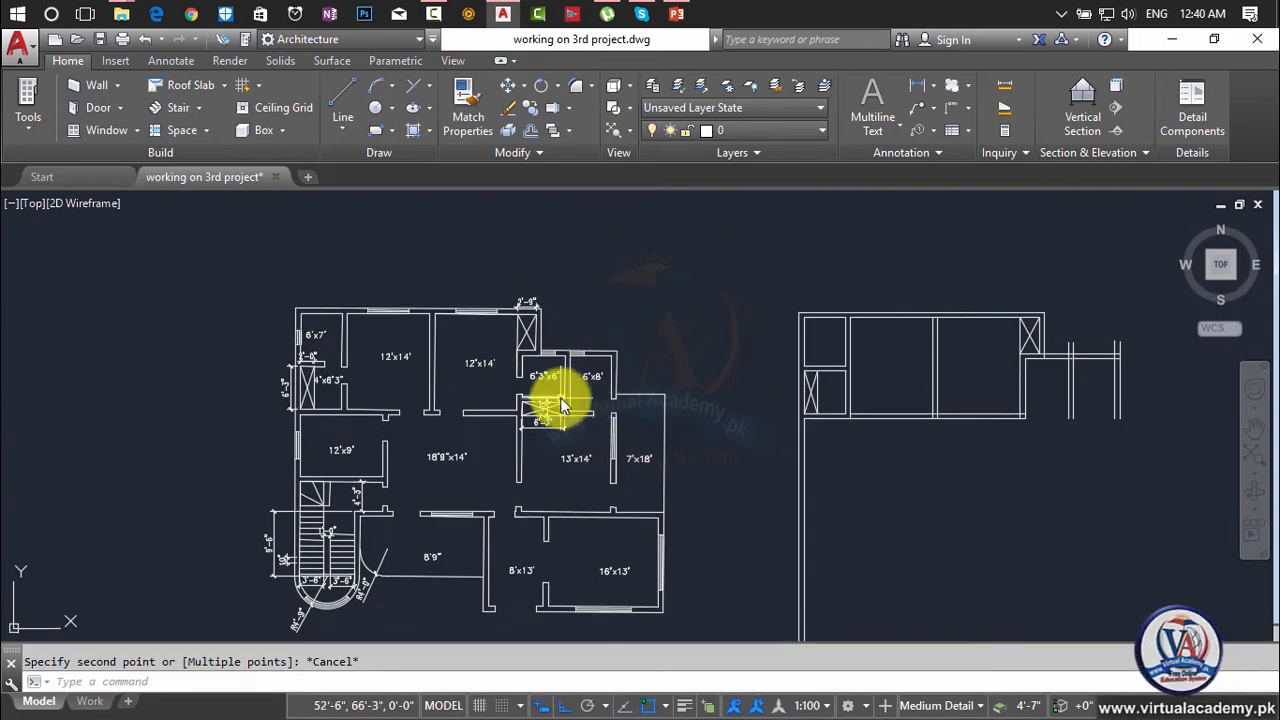
scroll(560, 392, "up", 2)
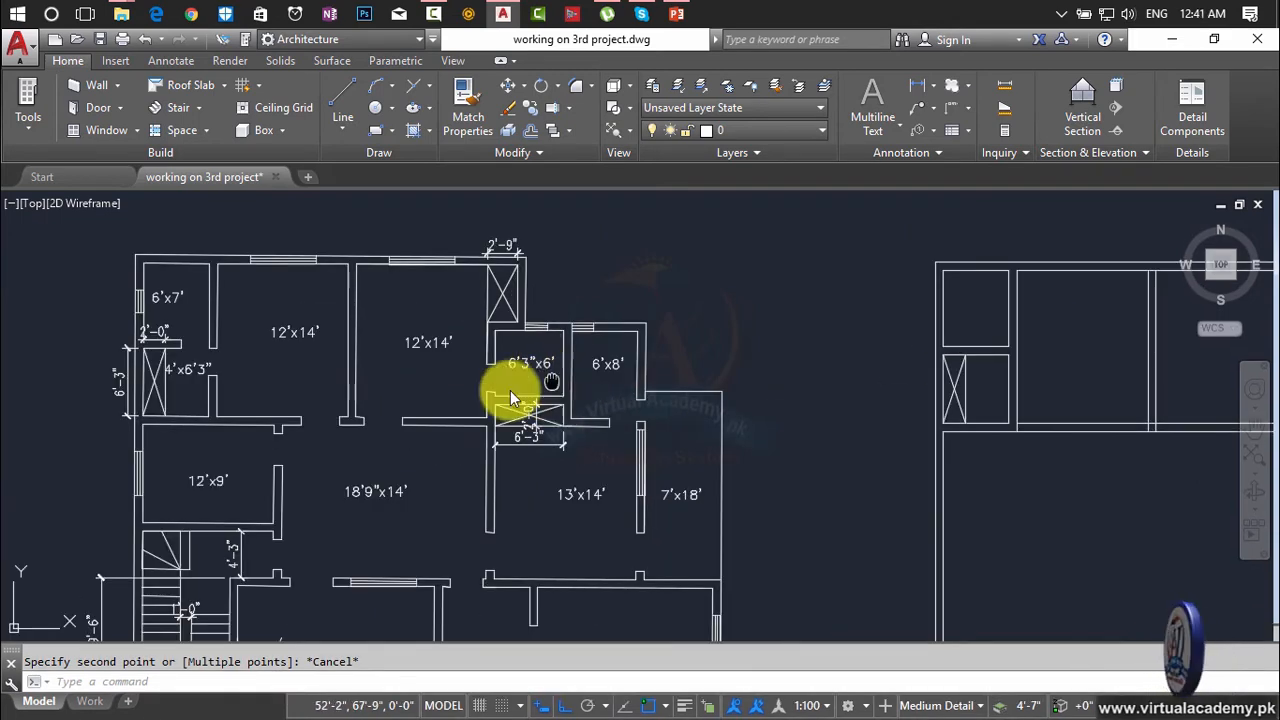
middle_click_drag(584, 387, 381, 390)
key("Escape")
type("o")
key("Return")
type("6'")
key("Return")
left_click(1145, 345)
left_click(1090, 420)
middle_click_drag(1071, 414, 965, 381)
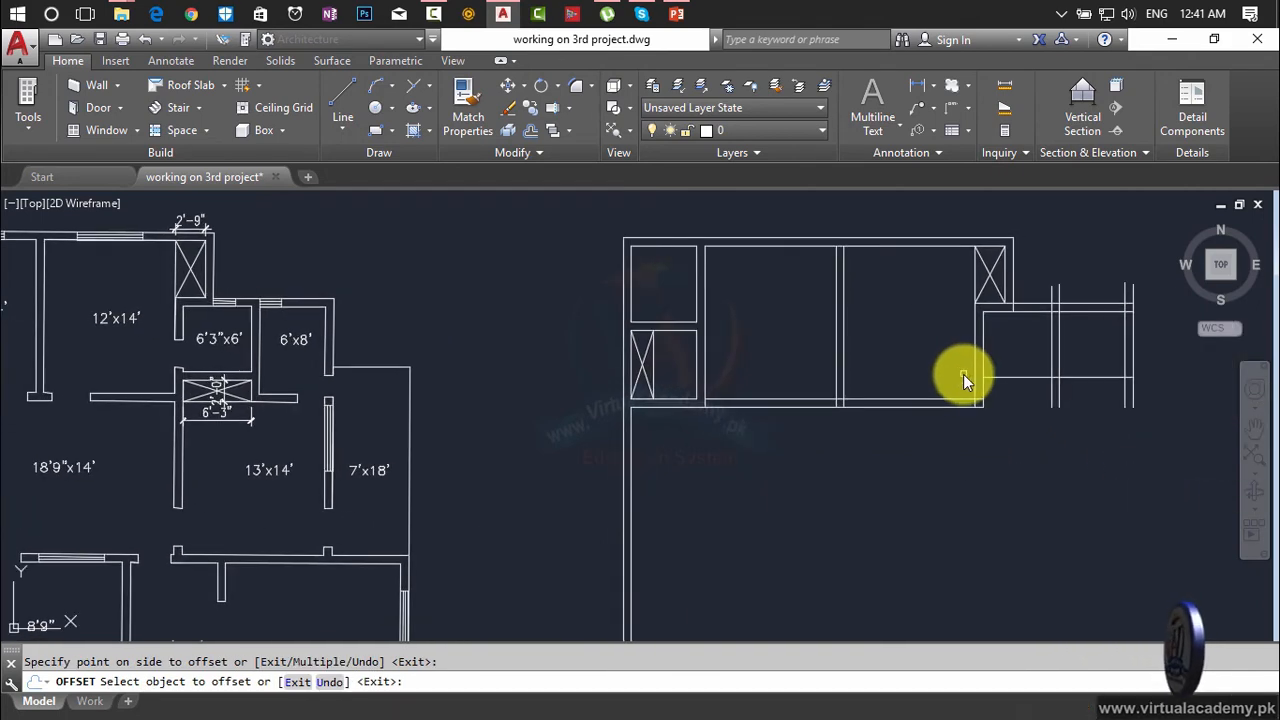
- Offset the new horizontal line 9" downward to form the 6'3"x6' room's bottom wall
key("Escape")
key("Return")
type("9")
key("Return")
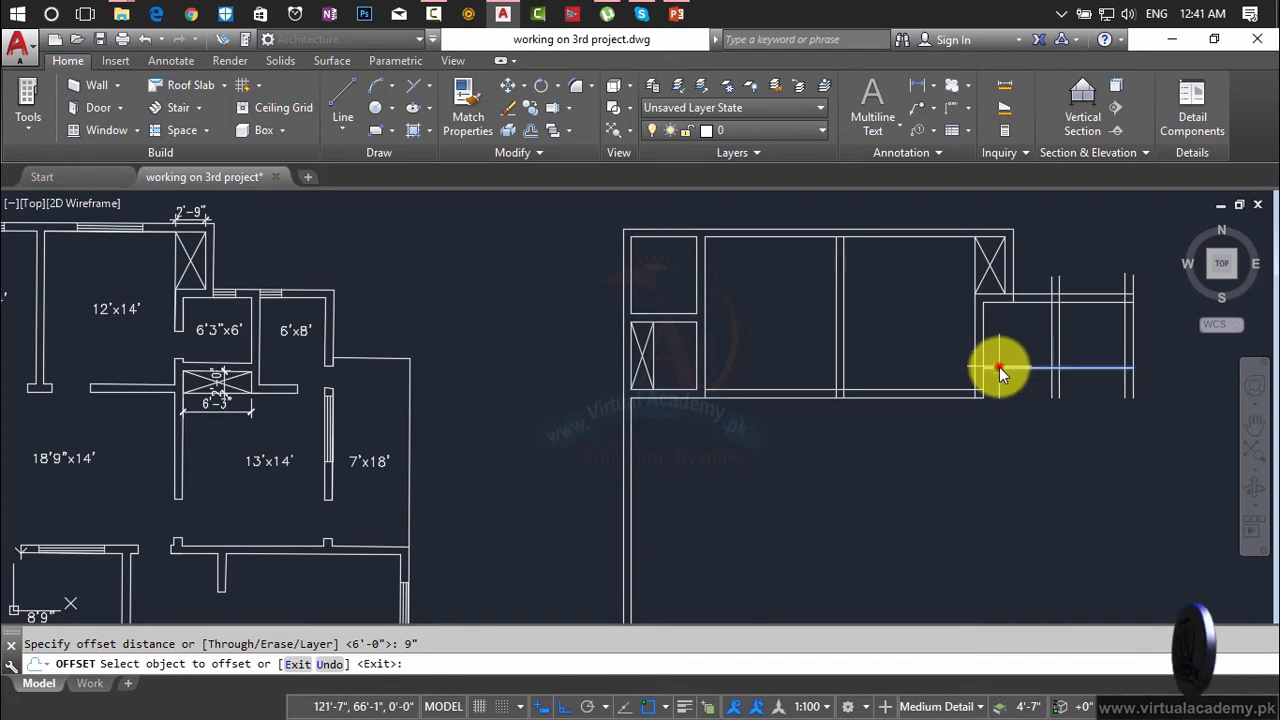
left_click(999, 367)
left_click(1008, 418)
key("Escape")
- Trim the horizontal wall lines crossing the 6'x8' room and the vertical stubs above the small rooms' top wall
type("tr")
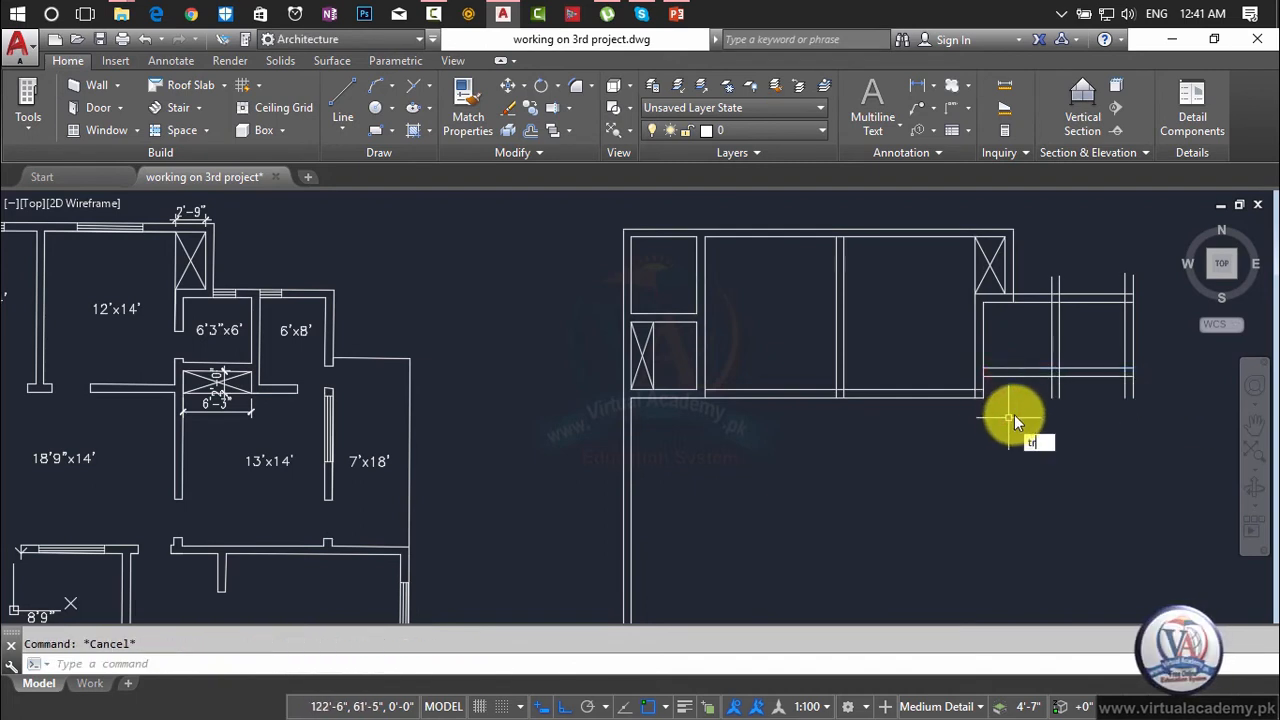
key("Return")
left_click(1095, 350)
left_click(1088, 425)
left_click(1140, 283)
left_click(1040, 286)
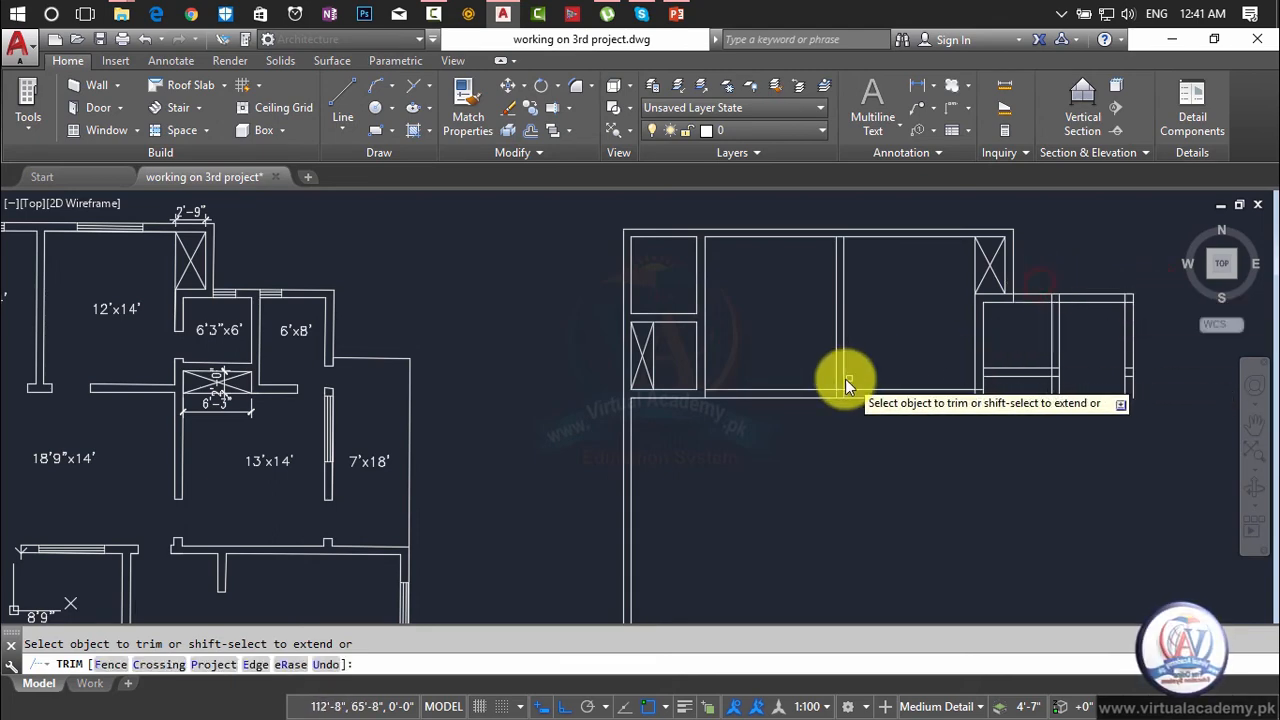
middle_click_drag(935, 425, 988, 398)
key("Escape")
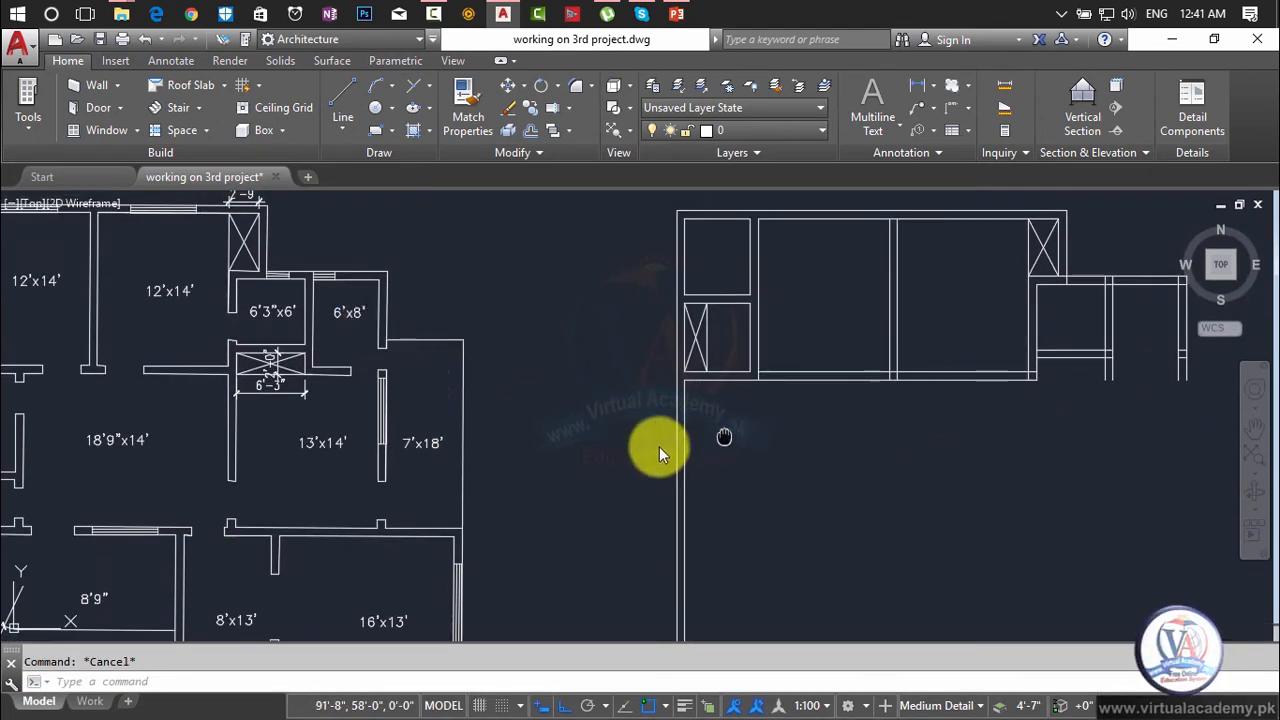
- Offset the lower line of the small rooms' top wall 8' downward for the 6'x8' room's depth
middle_click_drag(680, 444, 580, 451)
type("o")
key("Return")
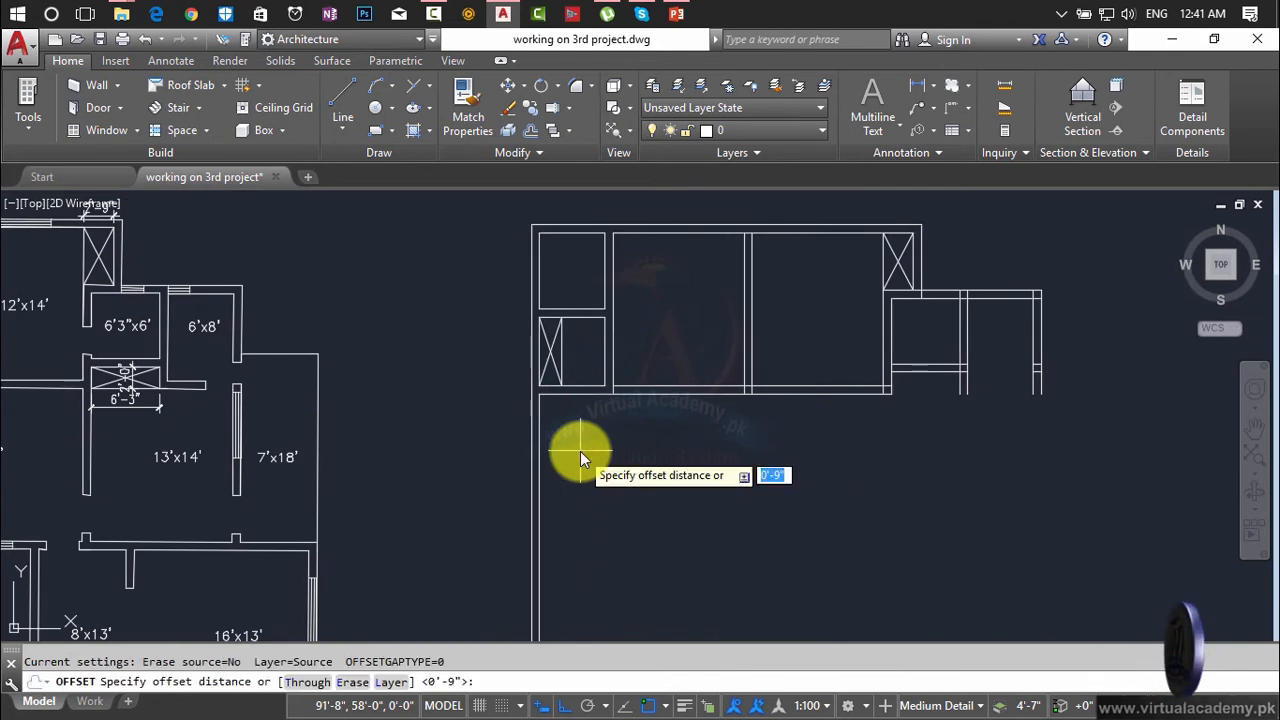
type("8'")
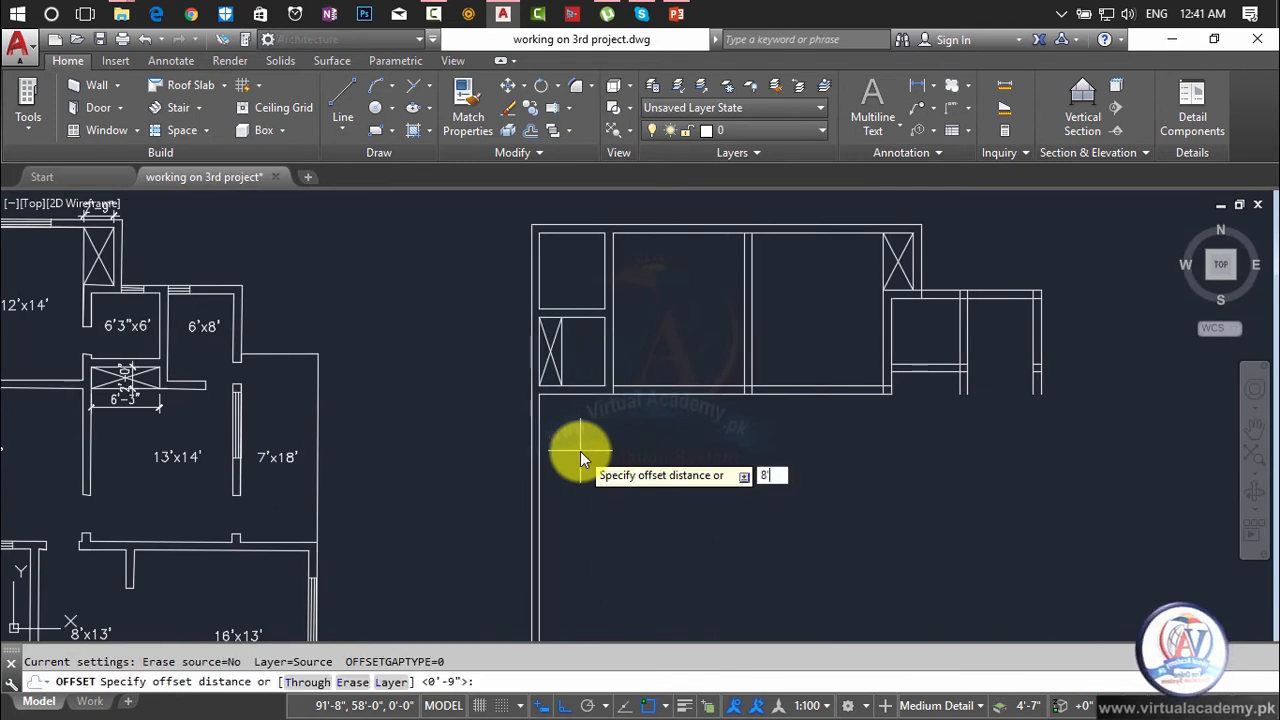
key("Return")
left_click(1018, 300)
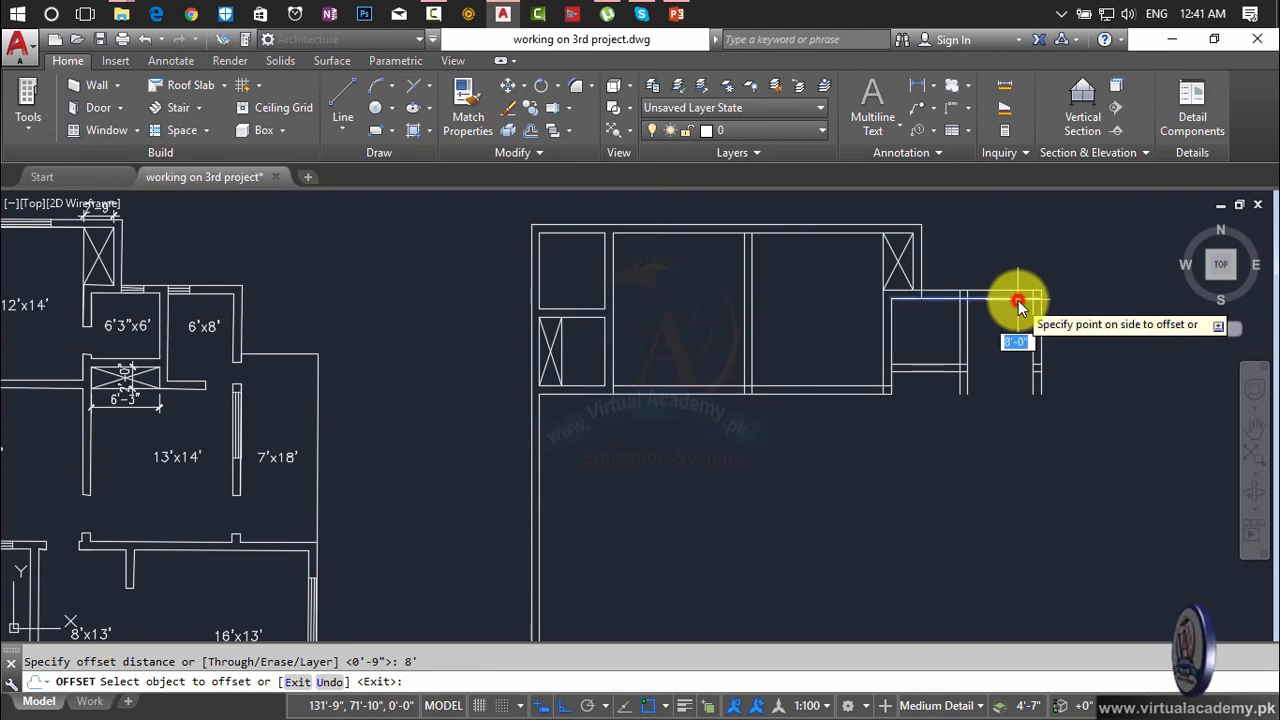
left_click(1019, 368)
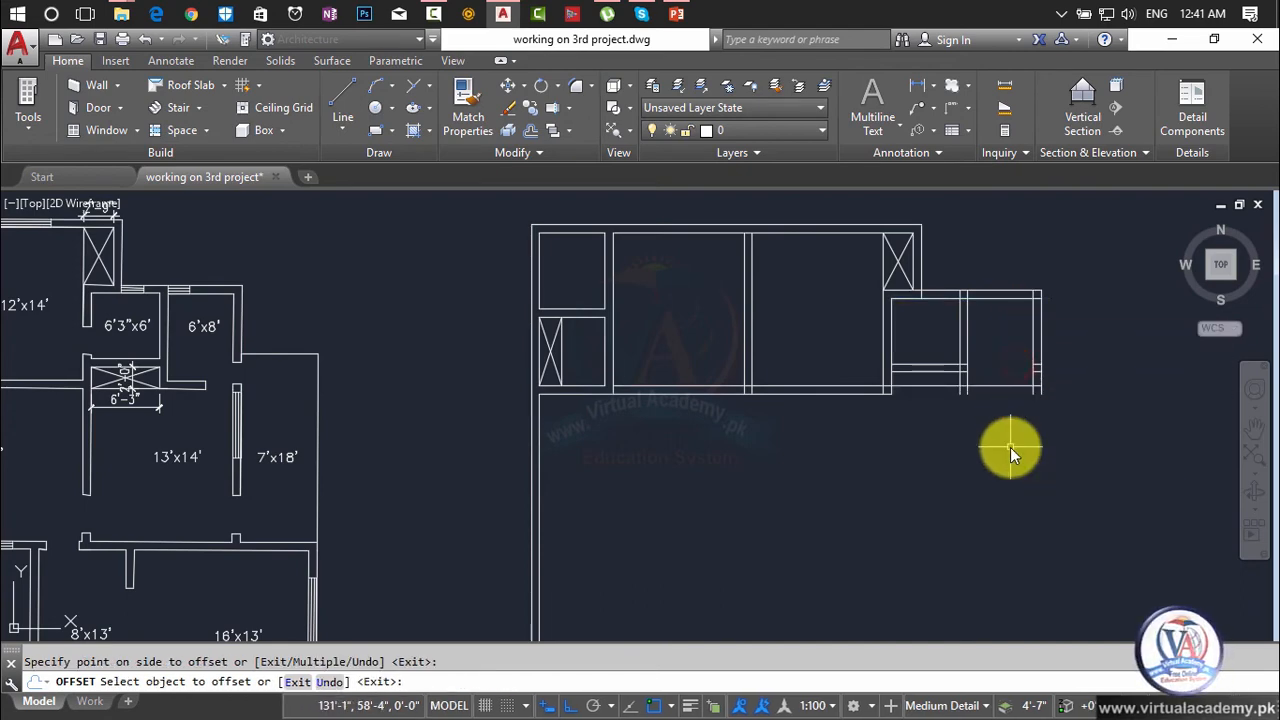
key("Escape")
- Offset the new line 9" downward to form the 6'x8' room's bottom wall
key("Return")
type("9\"")
key("Return")
left_click(1015, 388)
left_click(1008, 444)
key("Escape")
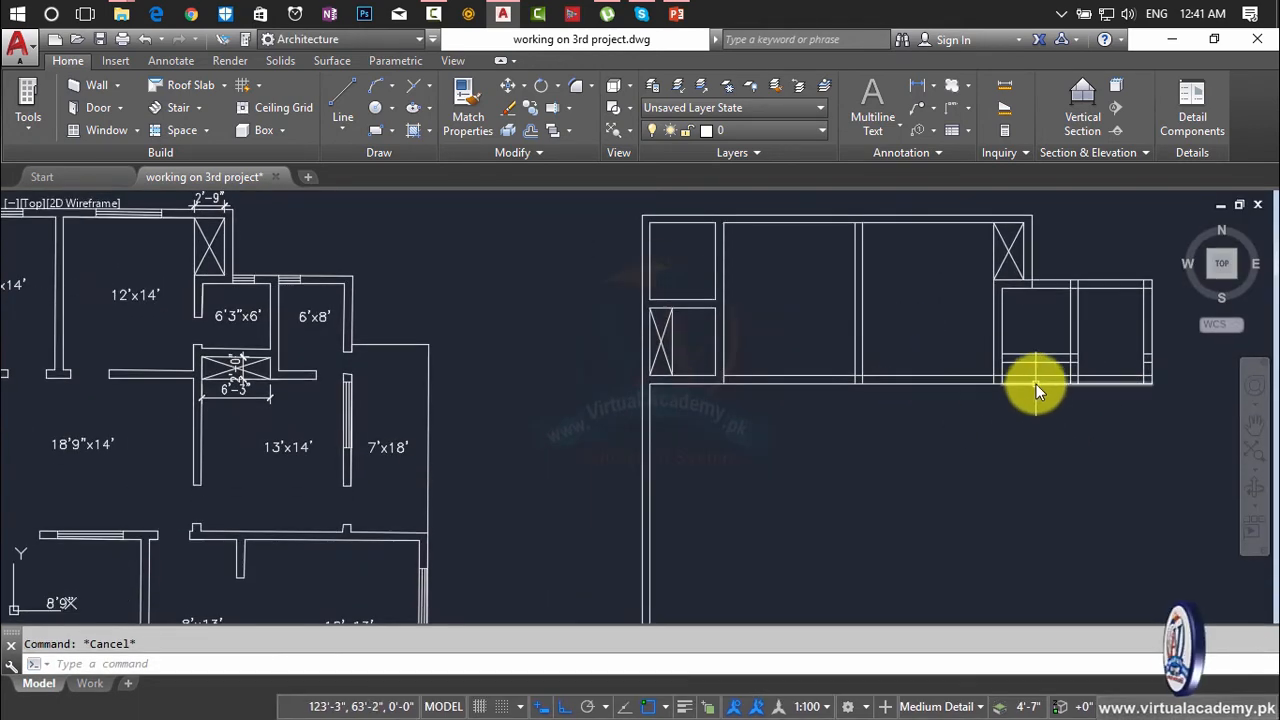
- Trim the overlapping wall lines at the upper-right closet's lower corner, where it meets the small rooms' top wall
scroll(1036, 379, "up", 4)
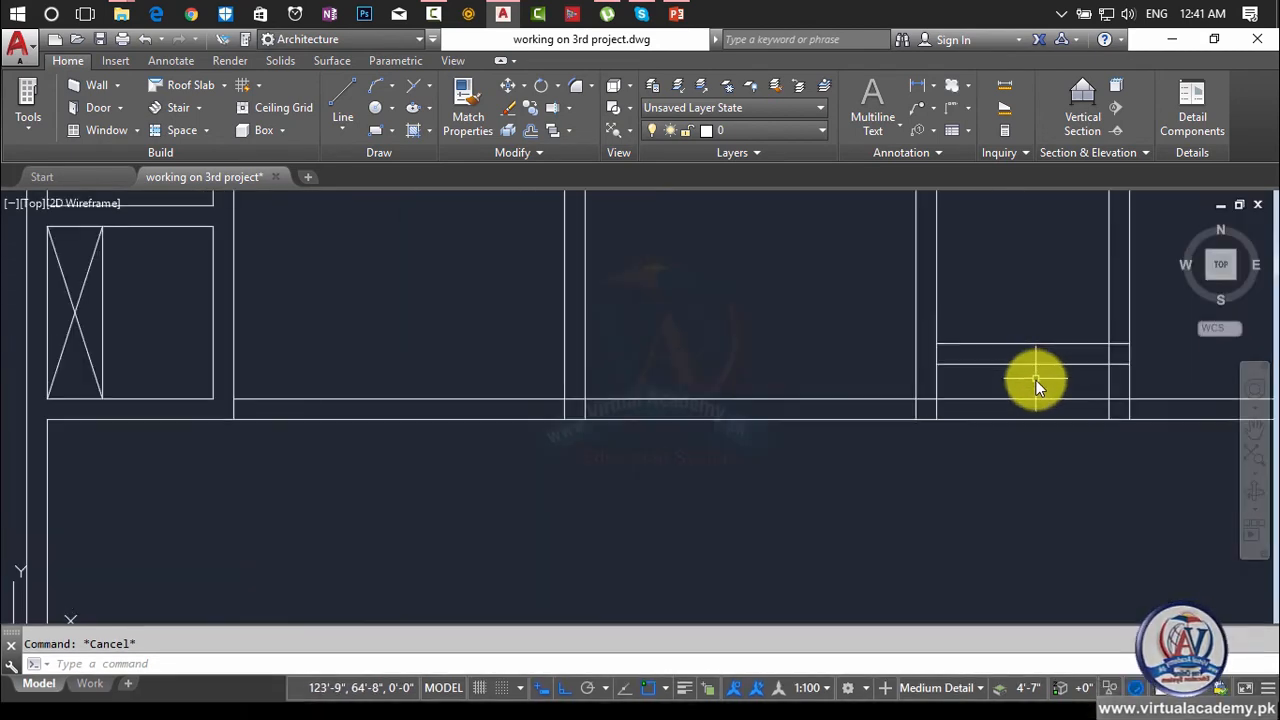
type("tr")
key("Return")
key("Return")
scroll(1033, 393, "down", 2)
middle_click_drag(1033, 393, 1056, 384)
middle_click_drag(1052, 323, 991, 419)
scroll(984, 340, "up", 3)
left_click(945, 318)
left_click(948, 274)
scroll(945, 340, "down", 5)
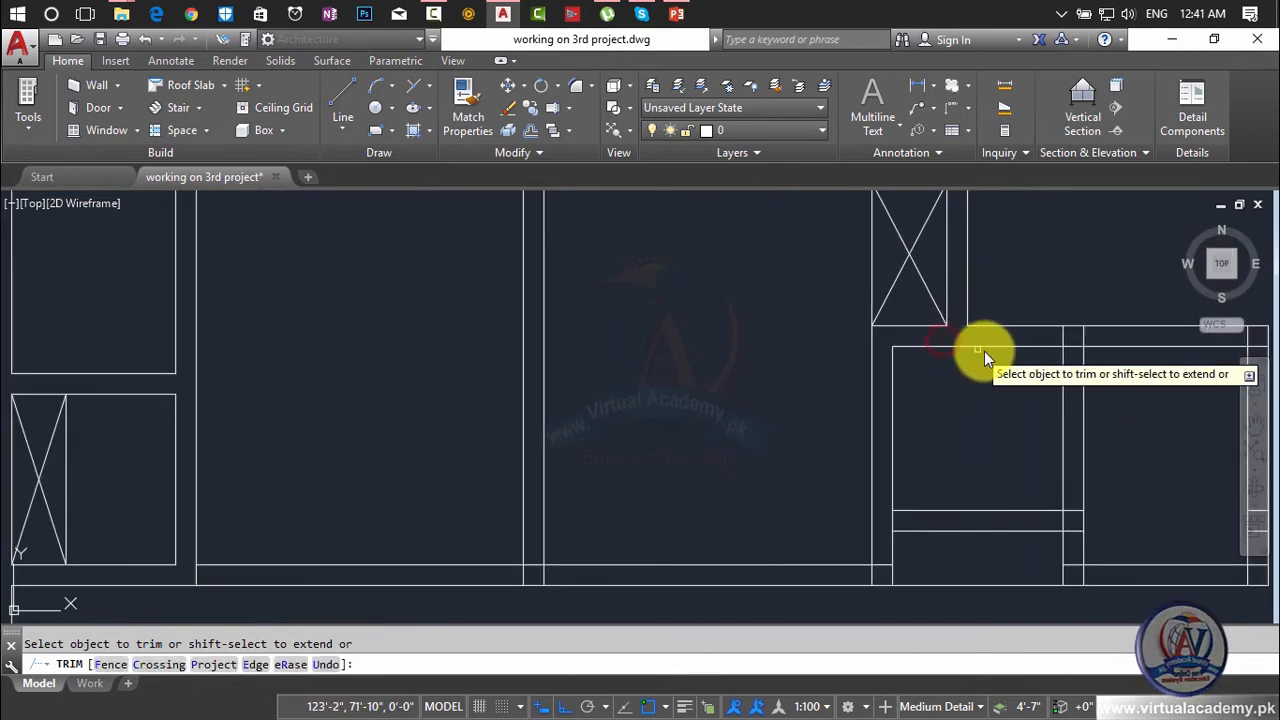
- Trim the inner line of the small rooms' top wall where it crosses the dividing wall and the right outer wall
middle_click_drag(998, 362, 849, 349)
scroll(928, 315, "up", 3)
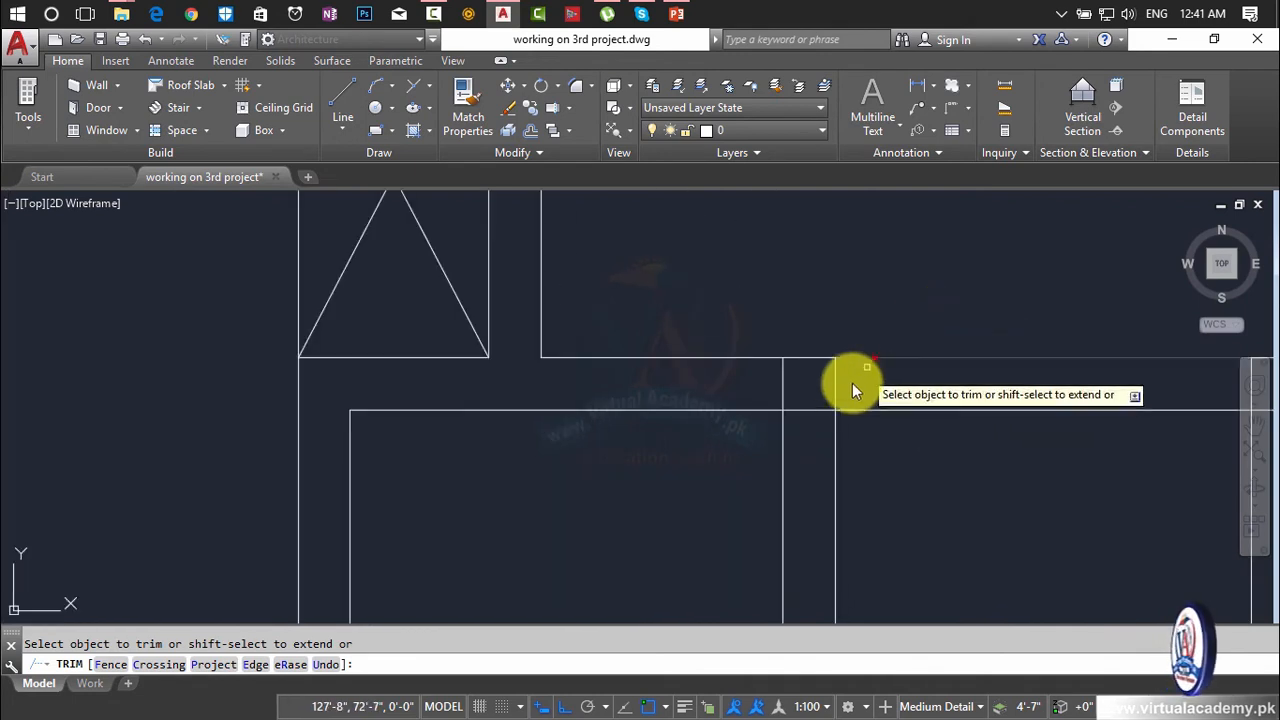
left_click(812, 393)
left_click(812, 475)
left_click(872, 381)
left_click(724, 394)
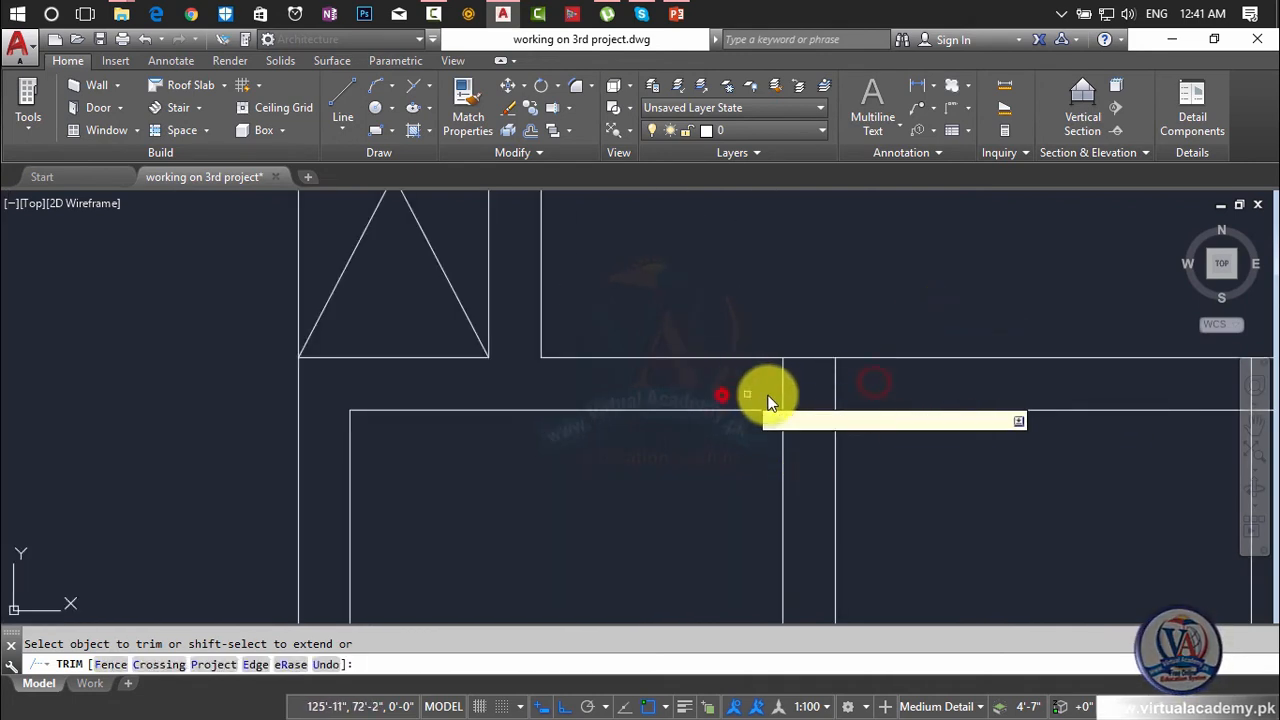
left_click(806, 385)
left_click(811, 476)
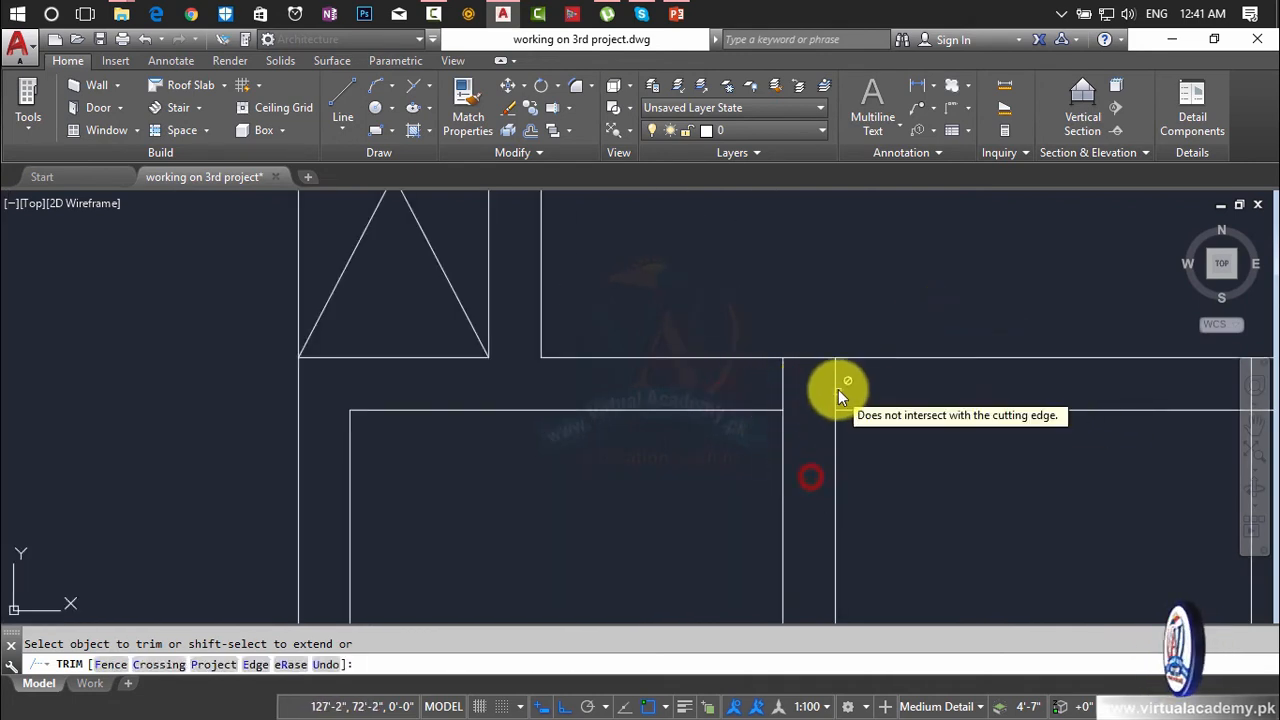
scroll(848, 386, "down", 5)
scroll(800, 395, "up", 5)
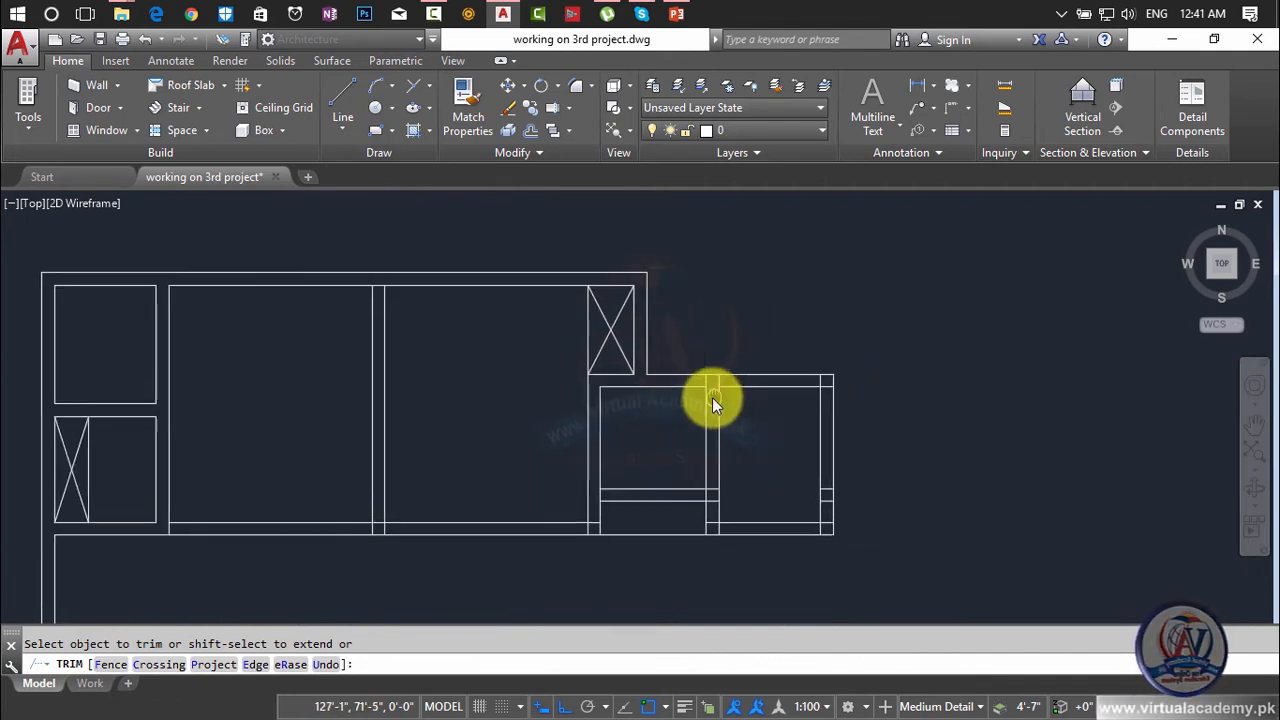
left_click(966, 347)
left_click(962, 444)
left_click(969, 356)
left_click(864, 353)
scroll(866, 360, "down", 5)
- Trim the overlapping lines at the bottom corners of the 6'x8' room, leaving clean inner corners
scroll(903, 337, "up", 5)
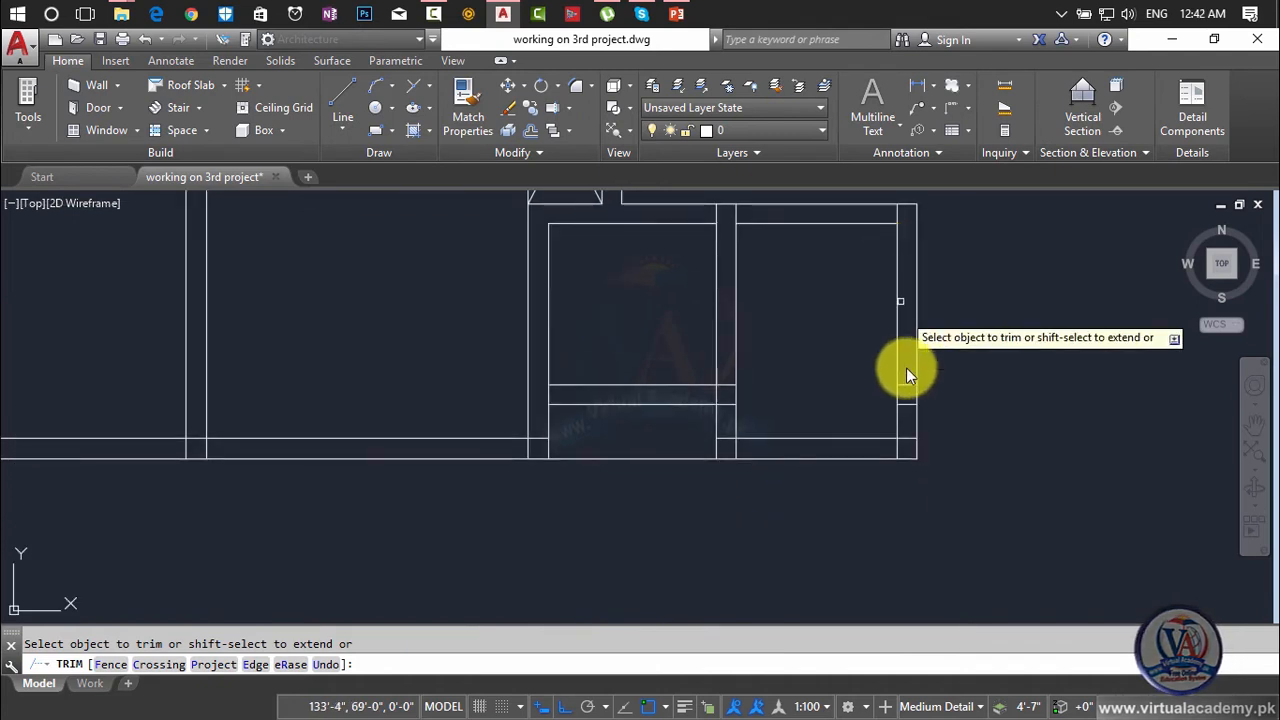
left_click(910, 475)
left_click(895, 472)
left_click(836, 487)
left_click(524, 473)
left_click(457, 466)
left_click(452, 436)
left_click(463, 478)
scroll(478, 462, "down", 3)
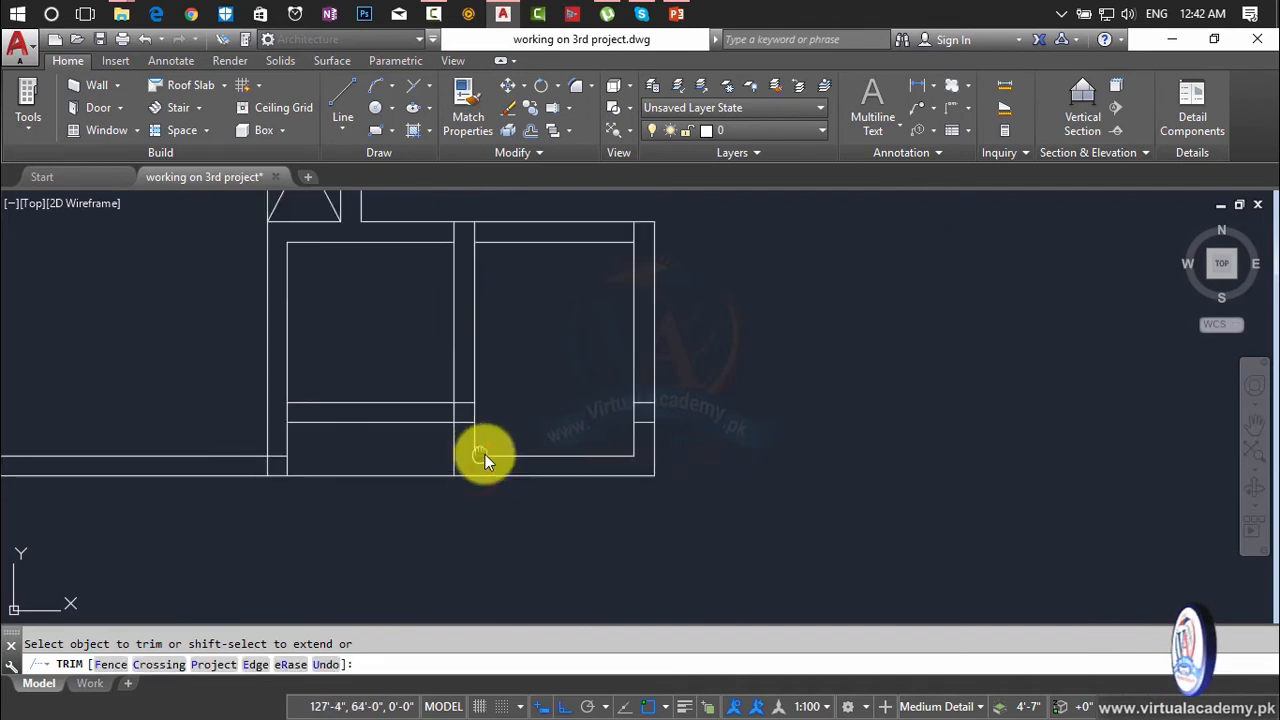
middle_click_drag(481, 455, 722, 429)
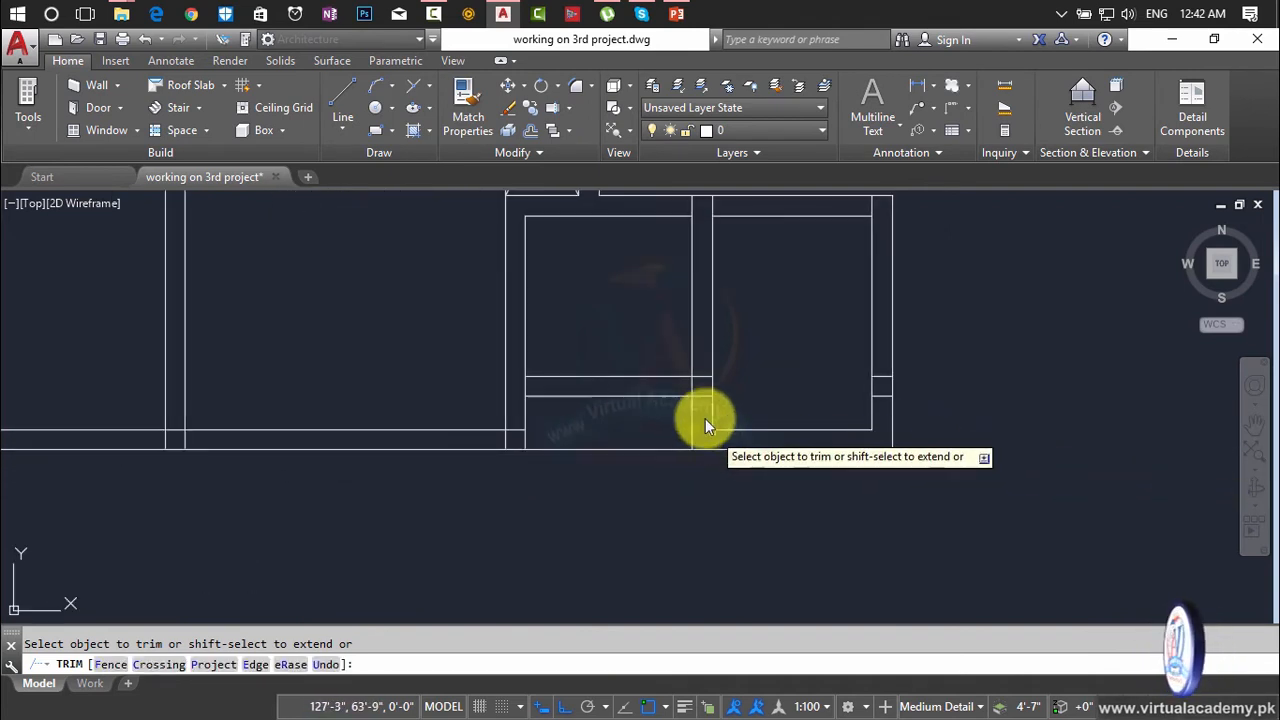
left_click(700, 370)
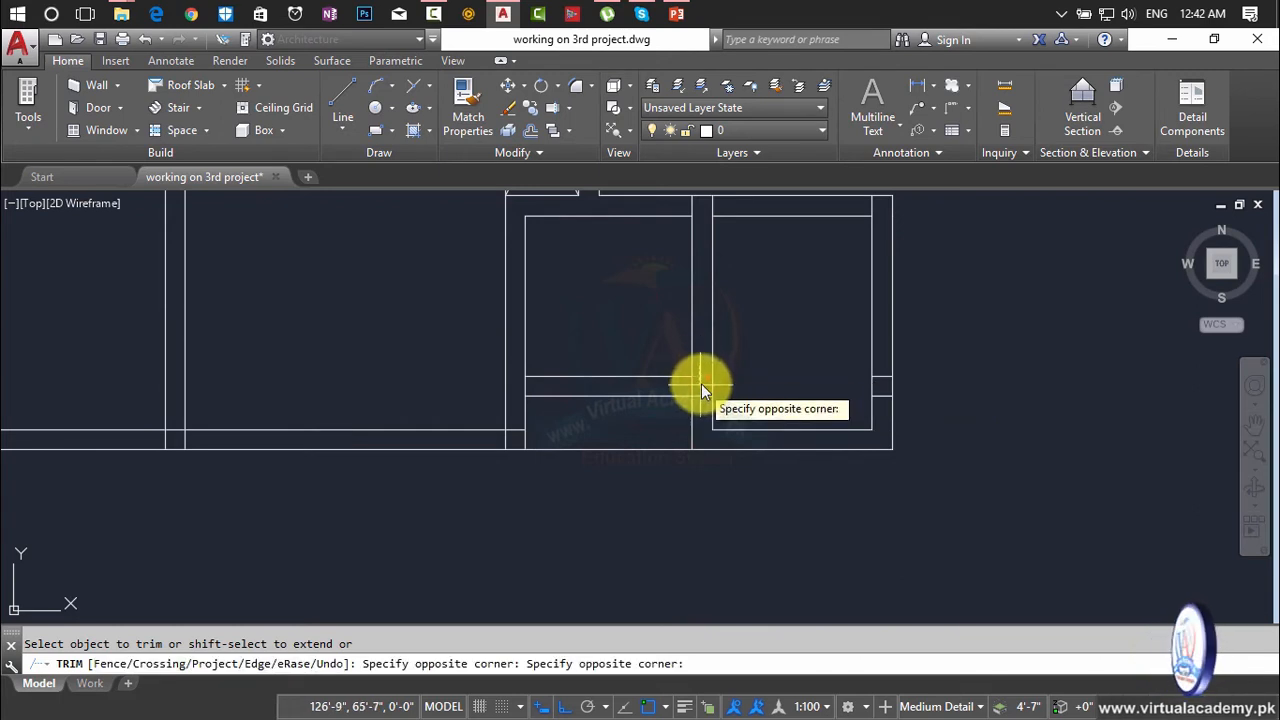
key("Escape")
- Erase the leftover short segments in the 6'x8' room's right wall, its upper-right corner and the top of the dividing wall
scroll(703, 382, "down", 2)
middle_click_drag(705, 382, 889, 383)
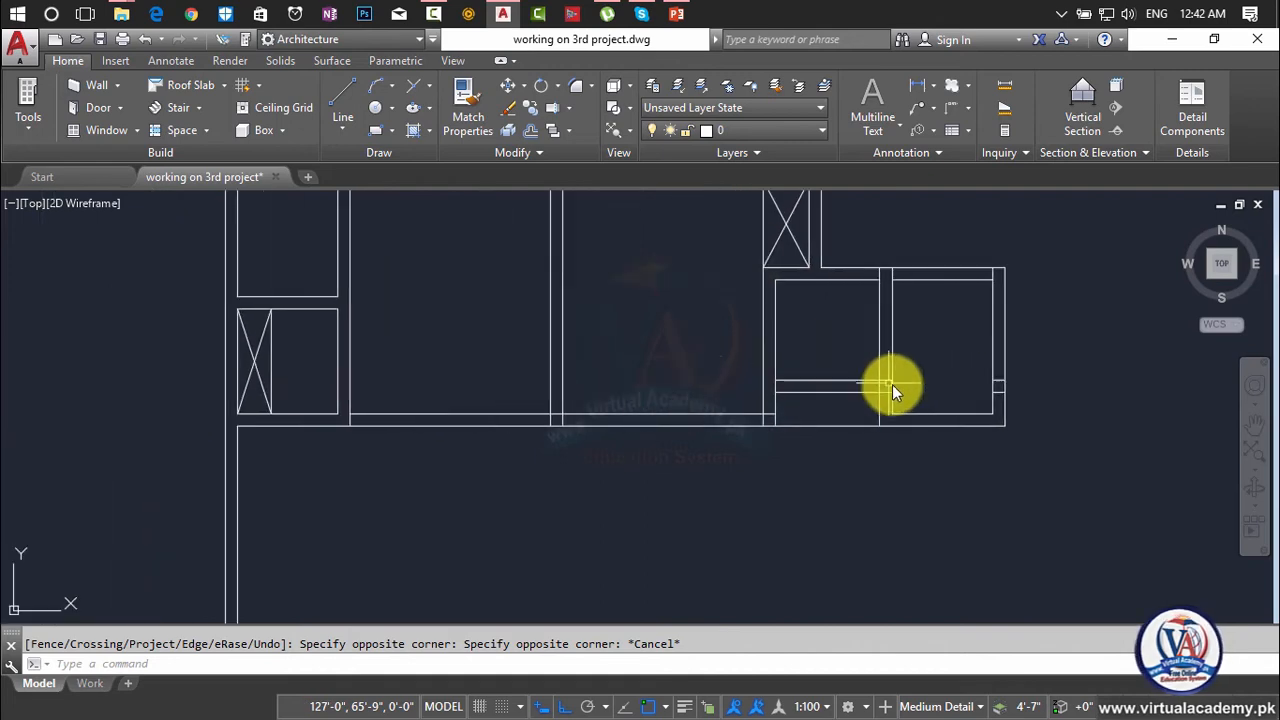
left_click(945, 363)
left_click(1050, 424)
key("Delete")
left_click(971, 242)
left_click(1040, 338)
key("Delete")
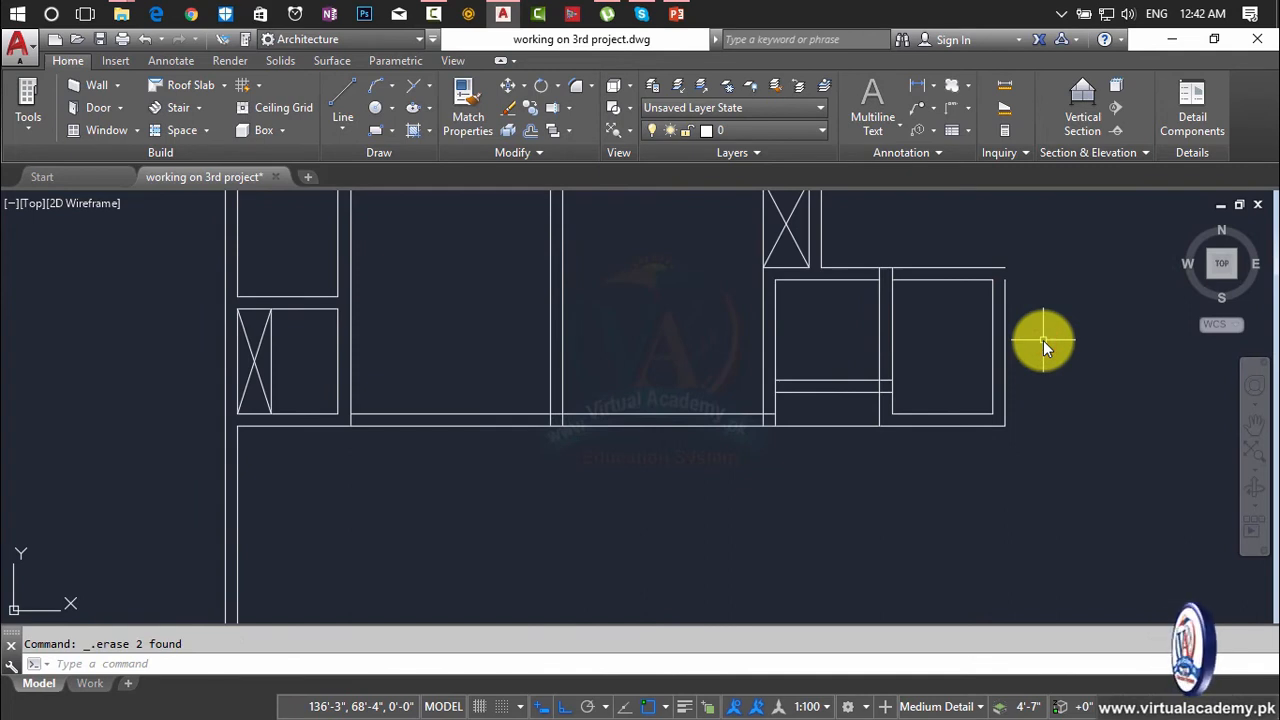
left_click(872, 266)
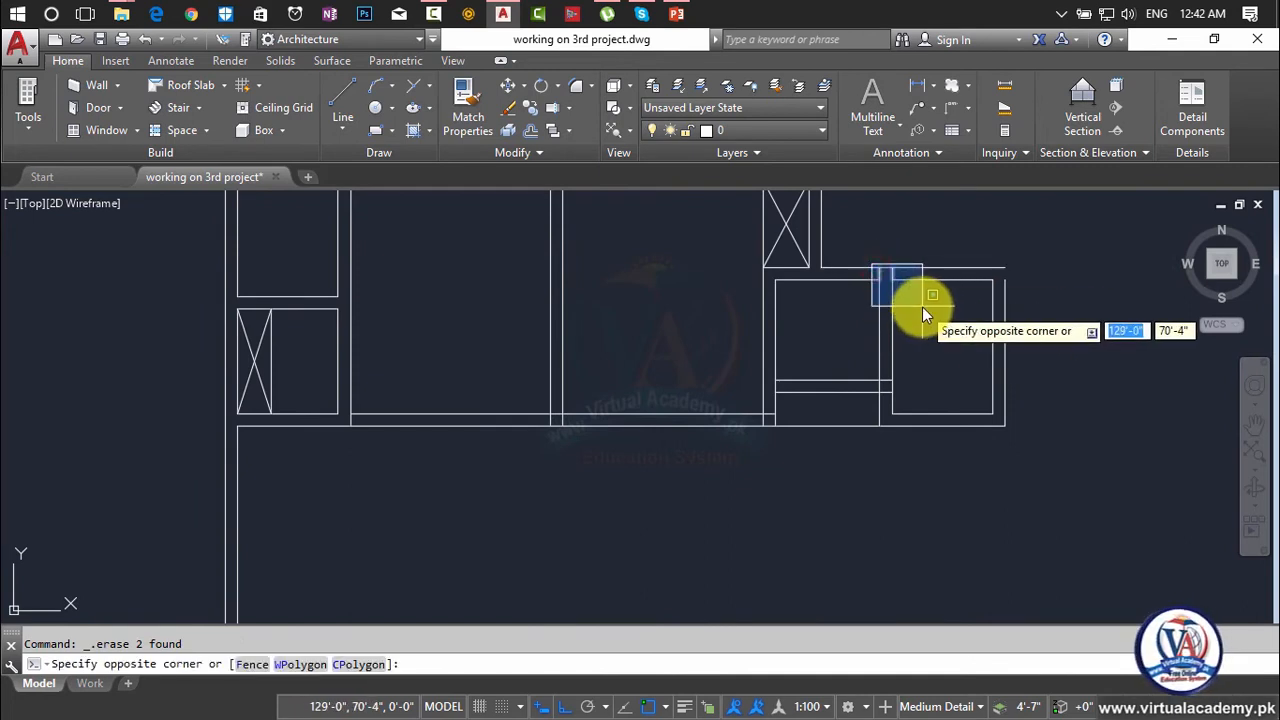
left_click(922, 306)
key("Delete")
- Fillet the outer top and right wall lines of the 6'x8' room into a sharp corner
scroll(1001, 290, "up", 5)
type("f")
key("Return")
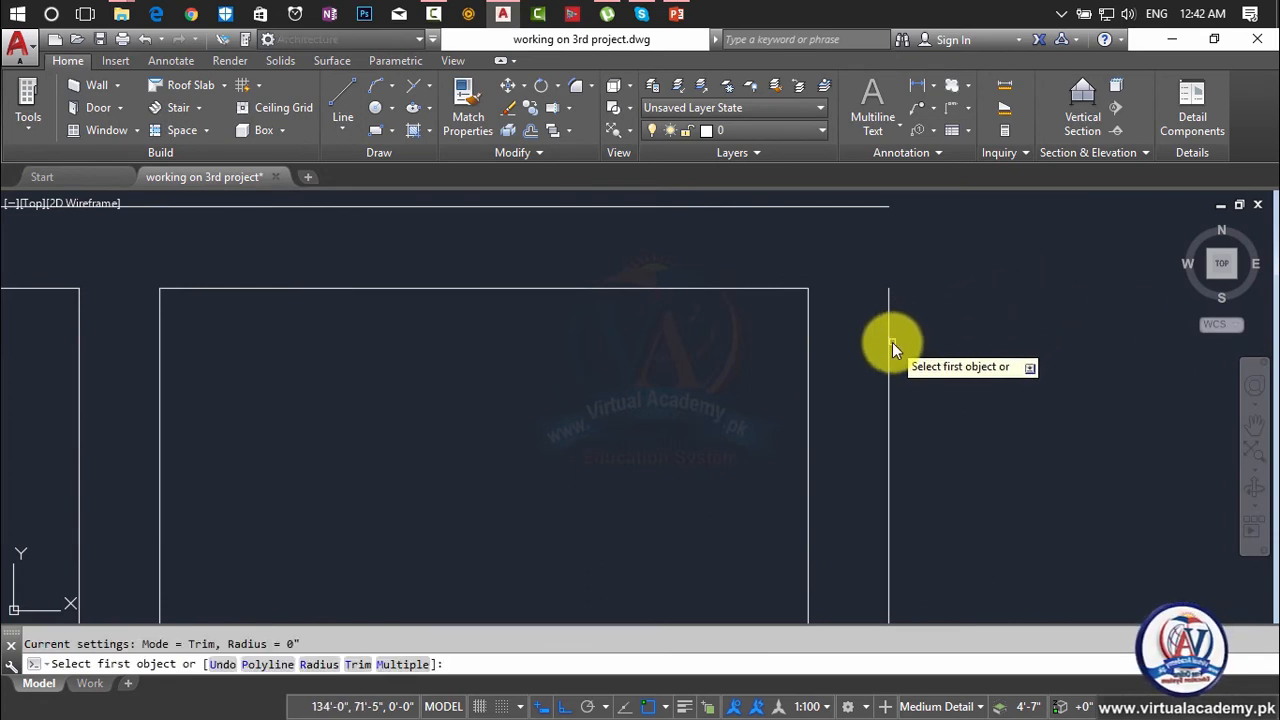
left_click(889, 346)
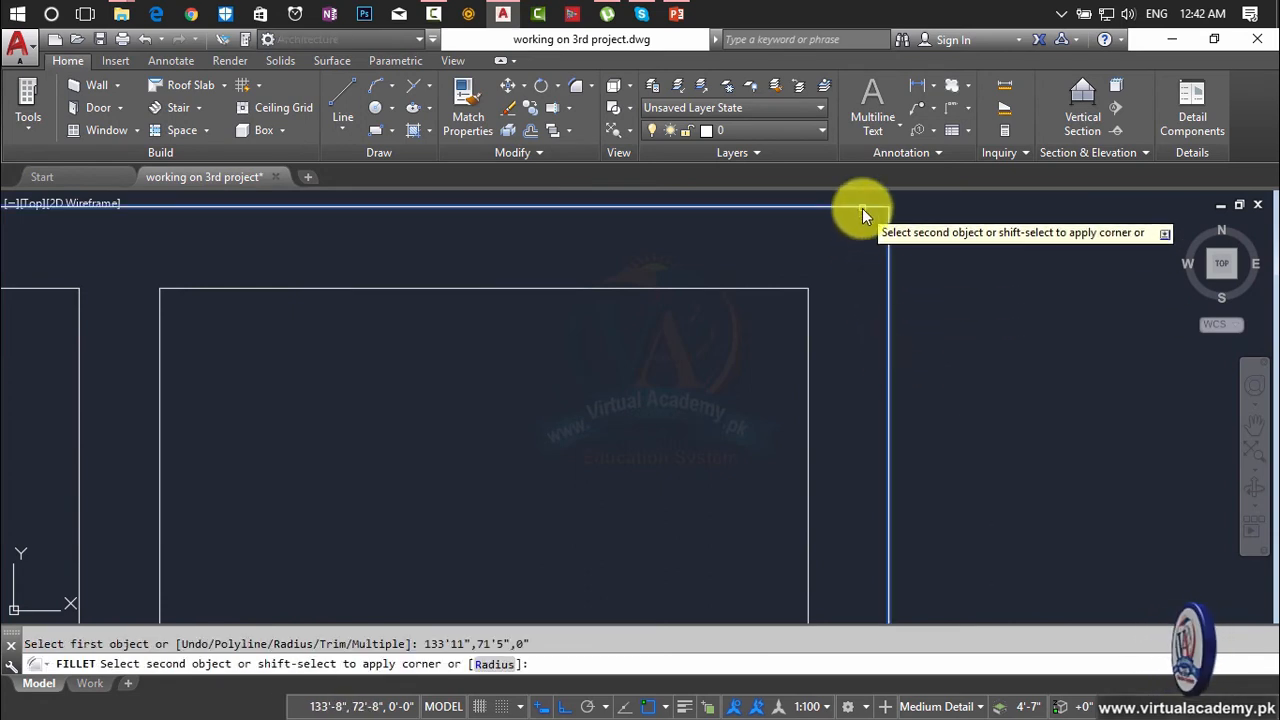
left_click(862, 208)
scroll(945, 345, "down", 4)
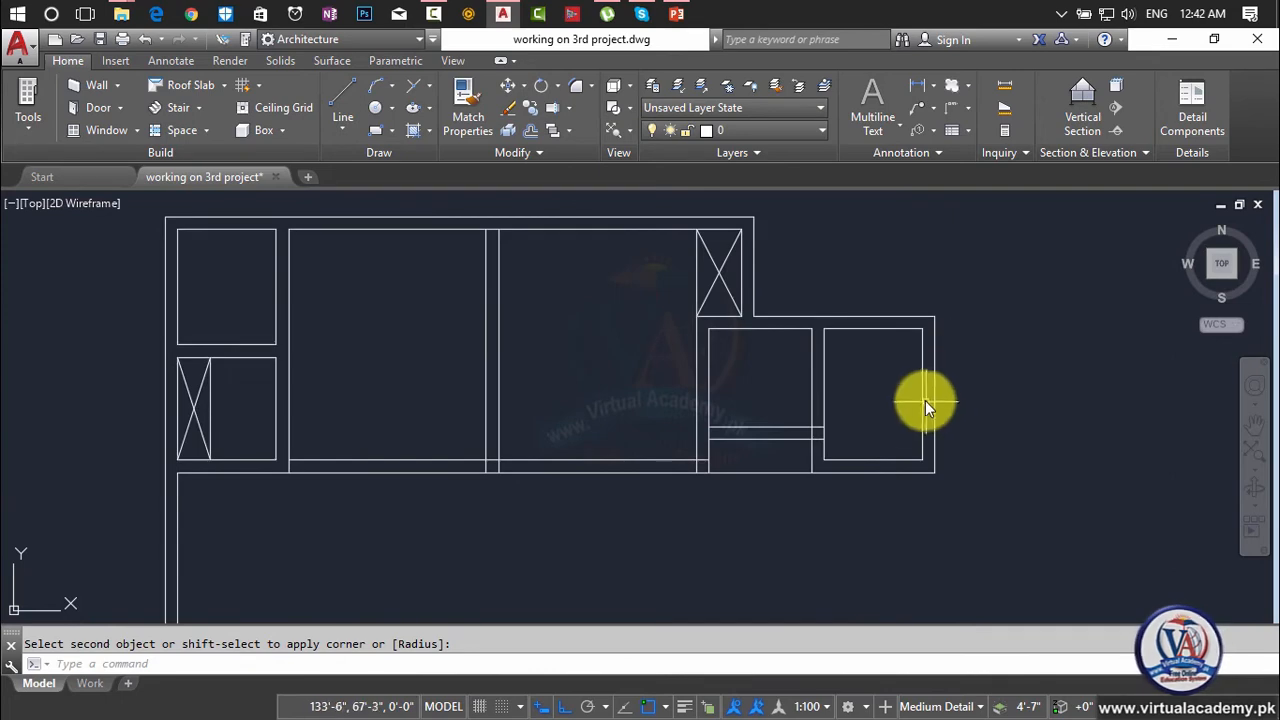
- Trim the overlaps where the 6'3"x6' room's bottom wall meets its side walls, plus the stub beside the closet space below
scroll(928, 408, "down", 3)
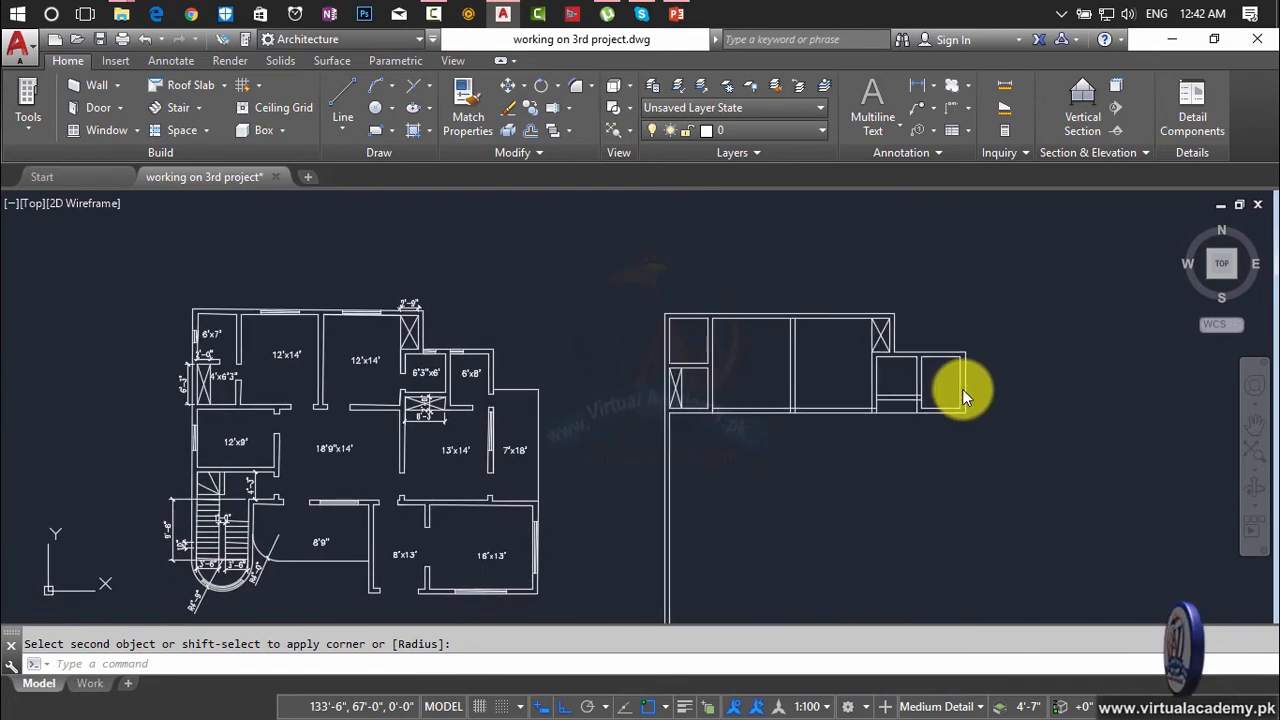
scroll(916, 420, "up", 5)
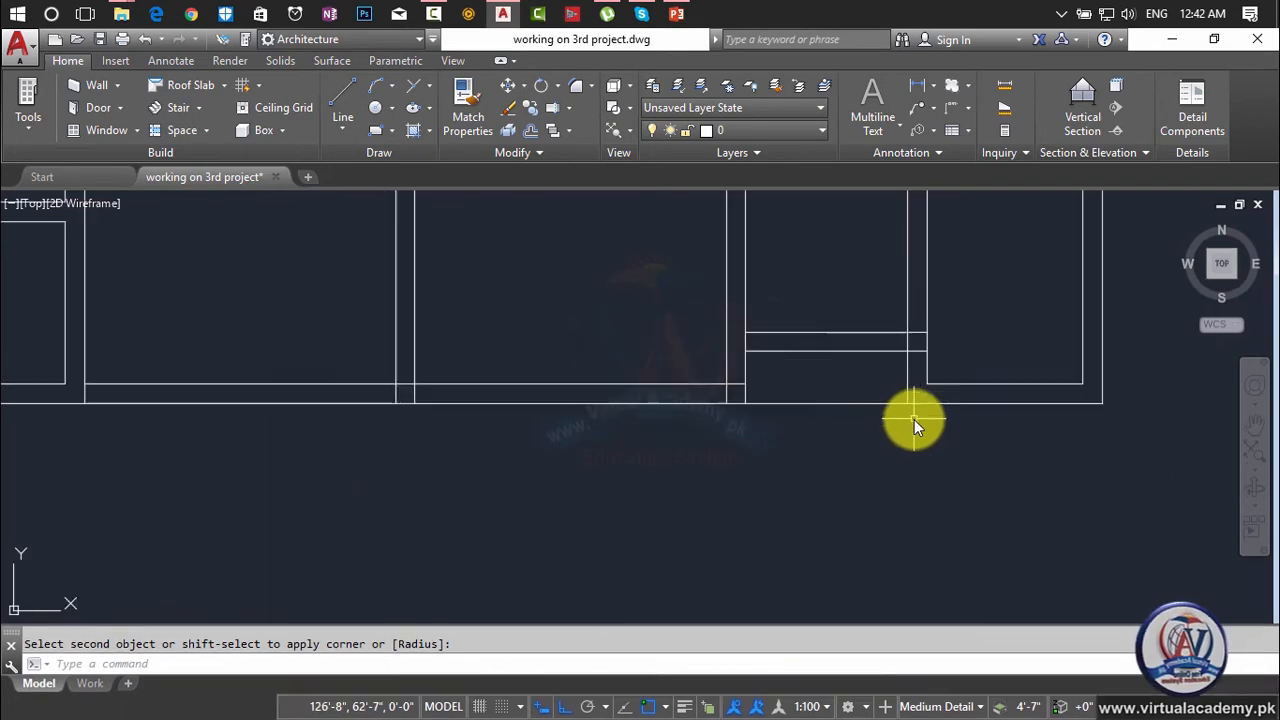
key("Escape")
type("tr")
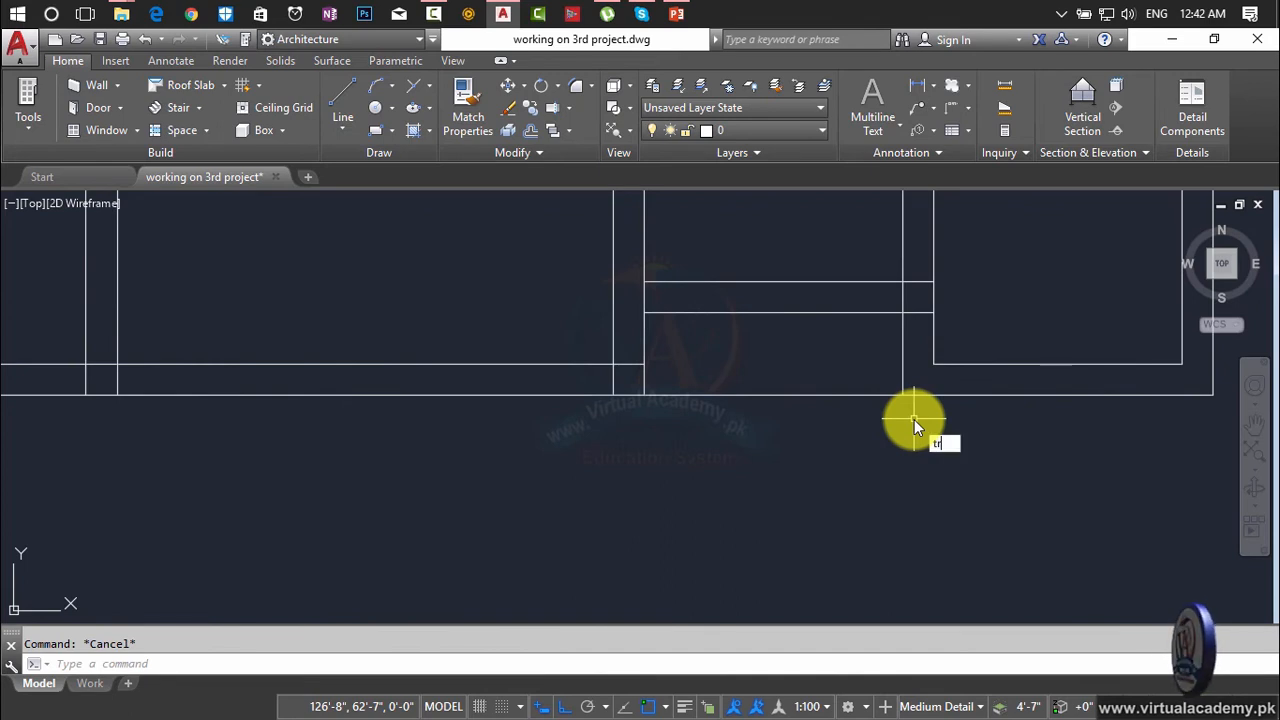
key("Return")
left_click(919, 312)
left_click(923, 282)
left_click(902, 296)
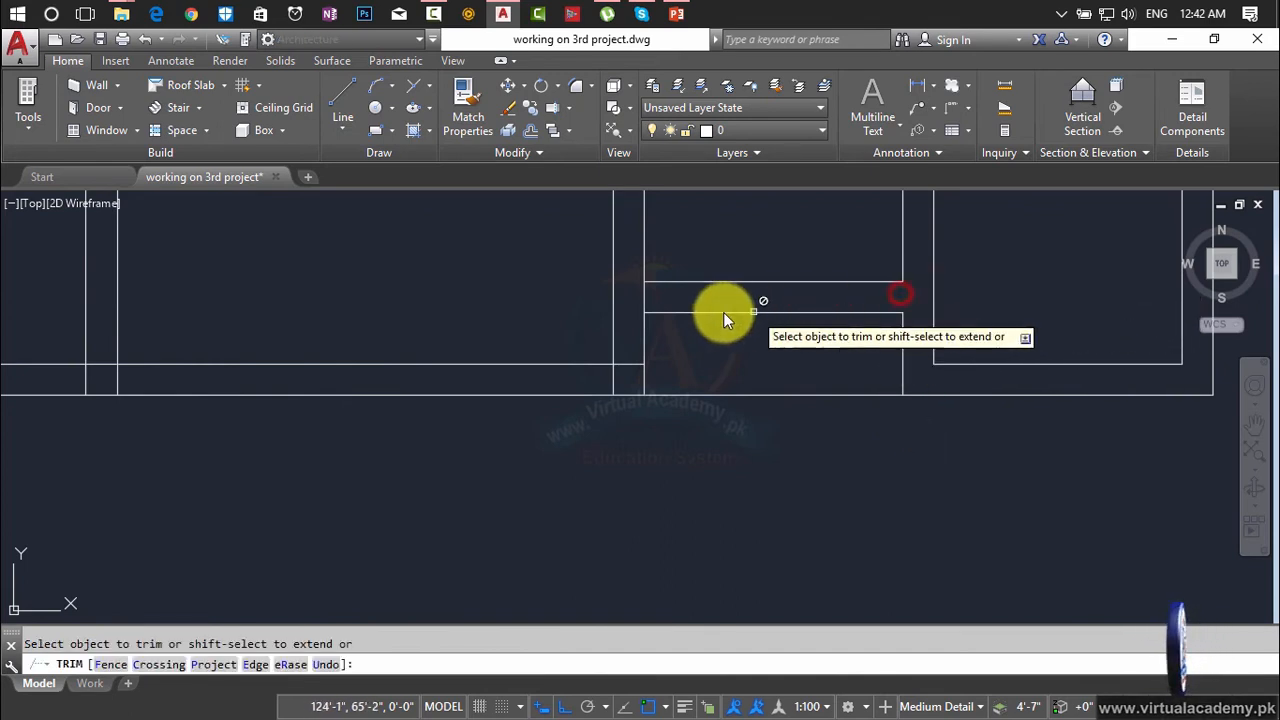
left_click(647, 300)
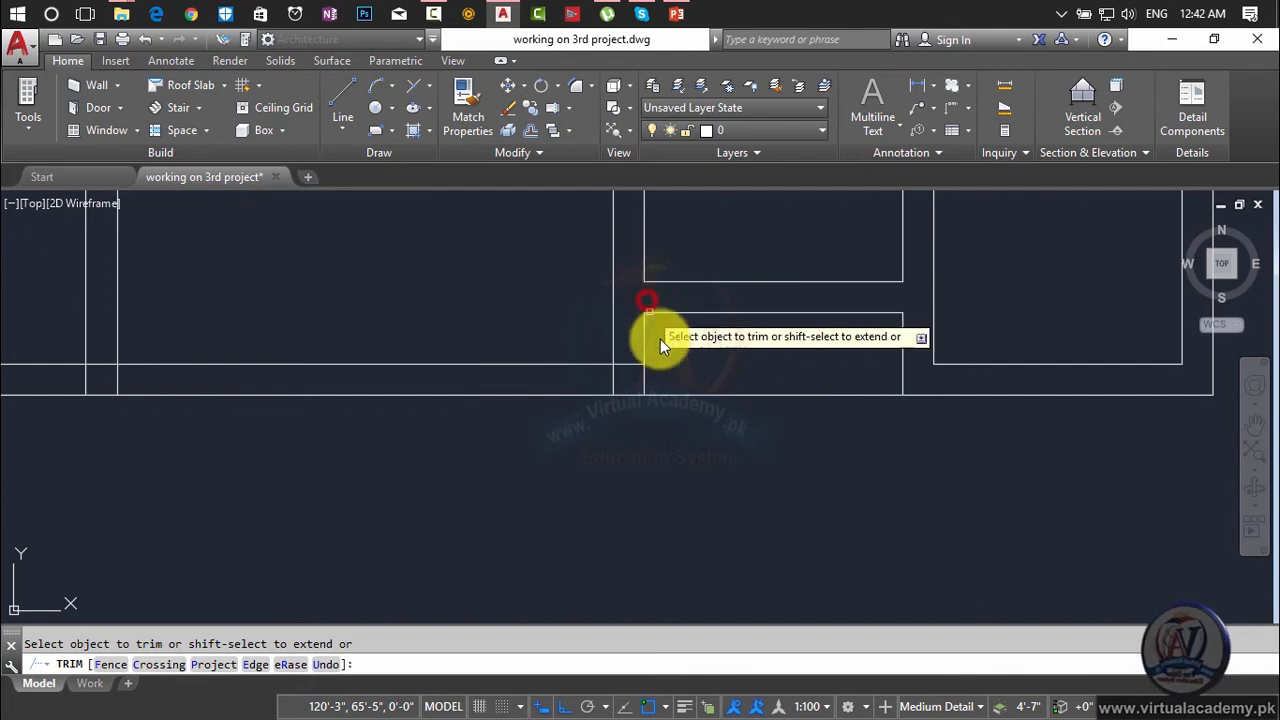
left_click(613, 381)
- Draw two crossing diagonal lines between the corners of the closet space below the 6'3"x6' room
scroll(680, 405, "down", 3)
scroll(860, 406, "up", 4)
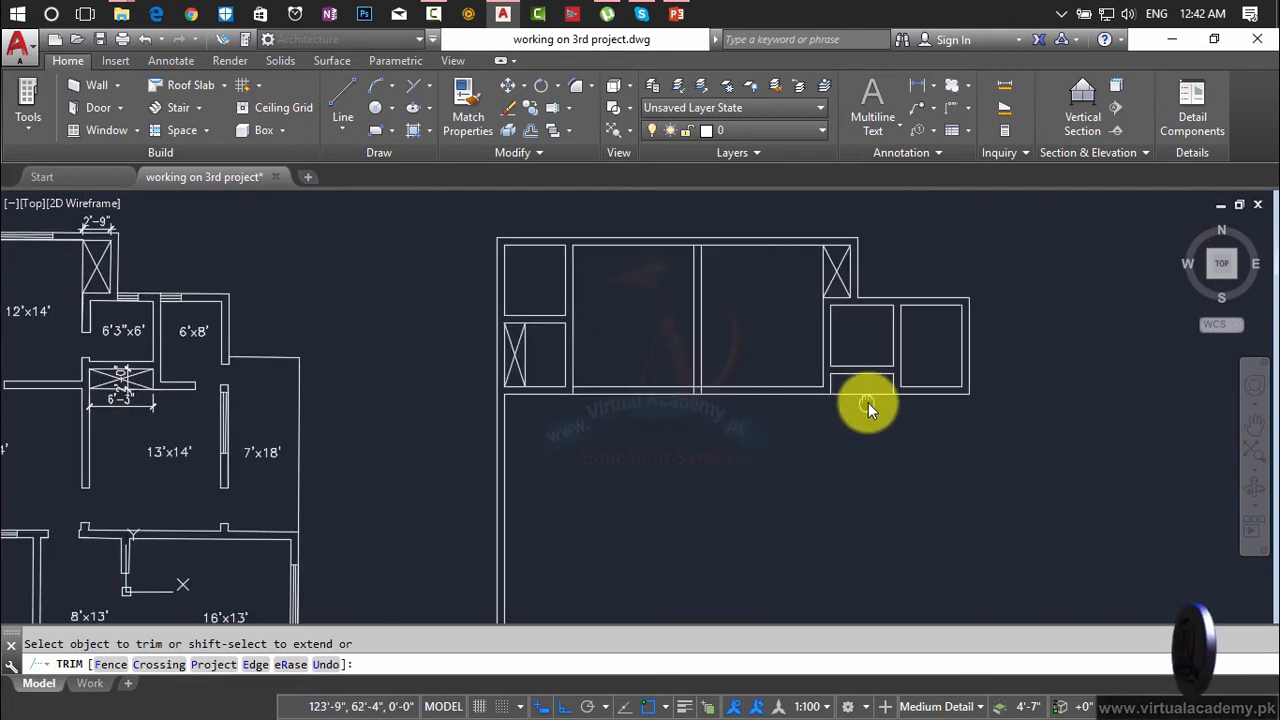
key("Escape")
type("l")
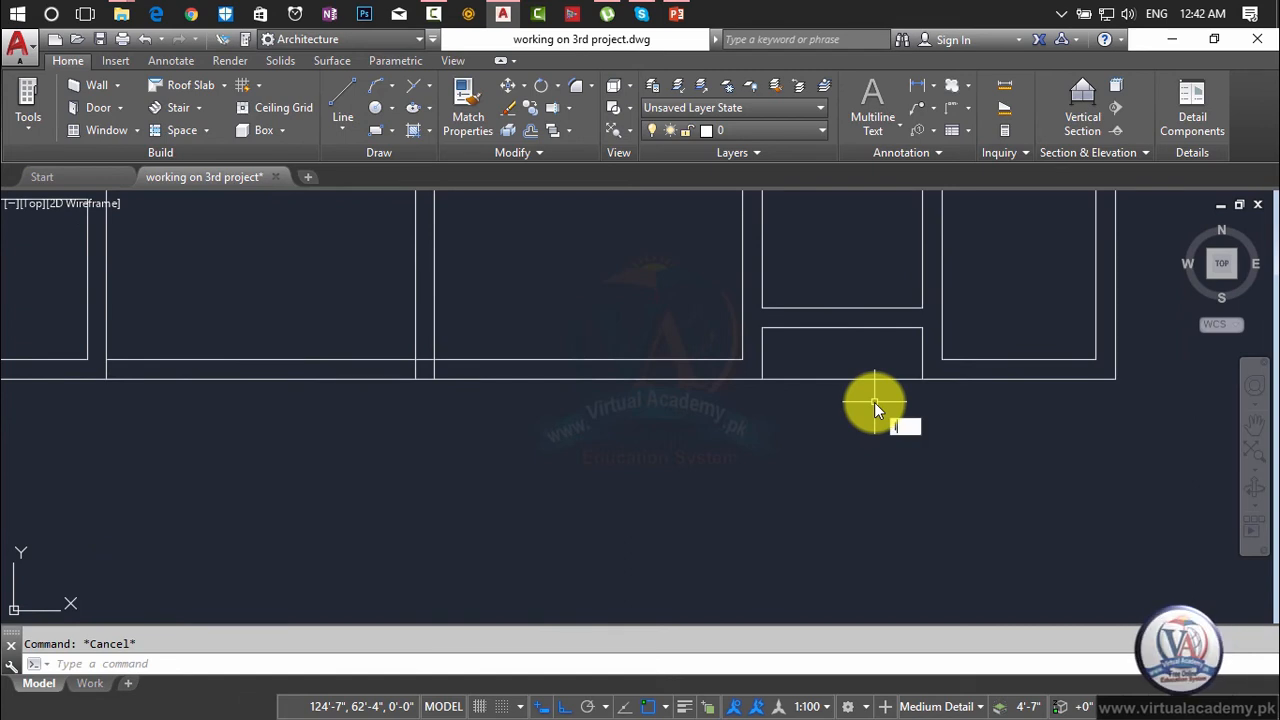
key("Return")
left_click(920, 332)
left_click(764, 377)
key("Return")
key("Return")
left_click(764, 333)
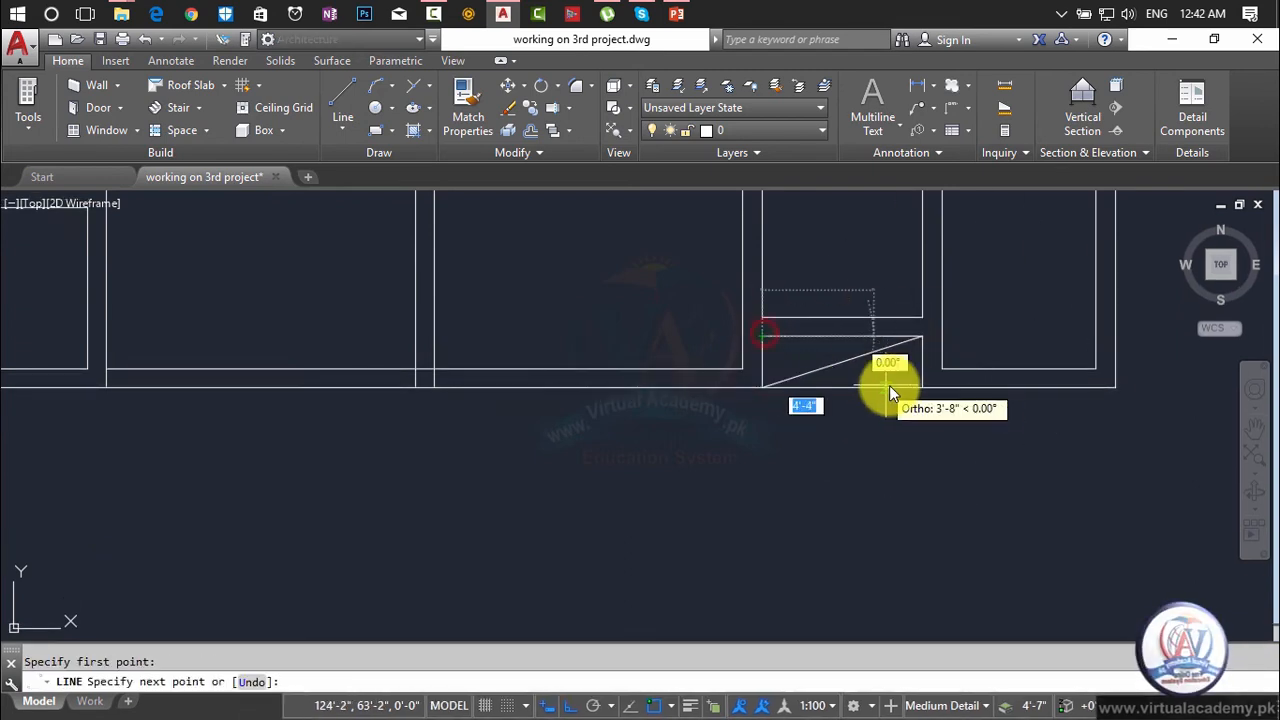
left_click(920, 386)
- Examine the 12'x9' room in the reference plan and compare its location with the redrawn plan
scroll(905, 410, "down", 5)
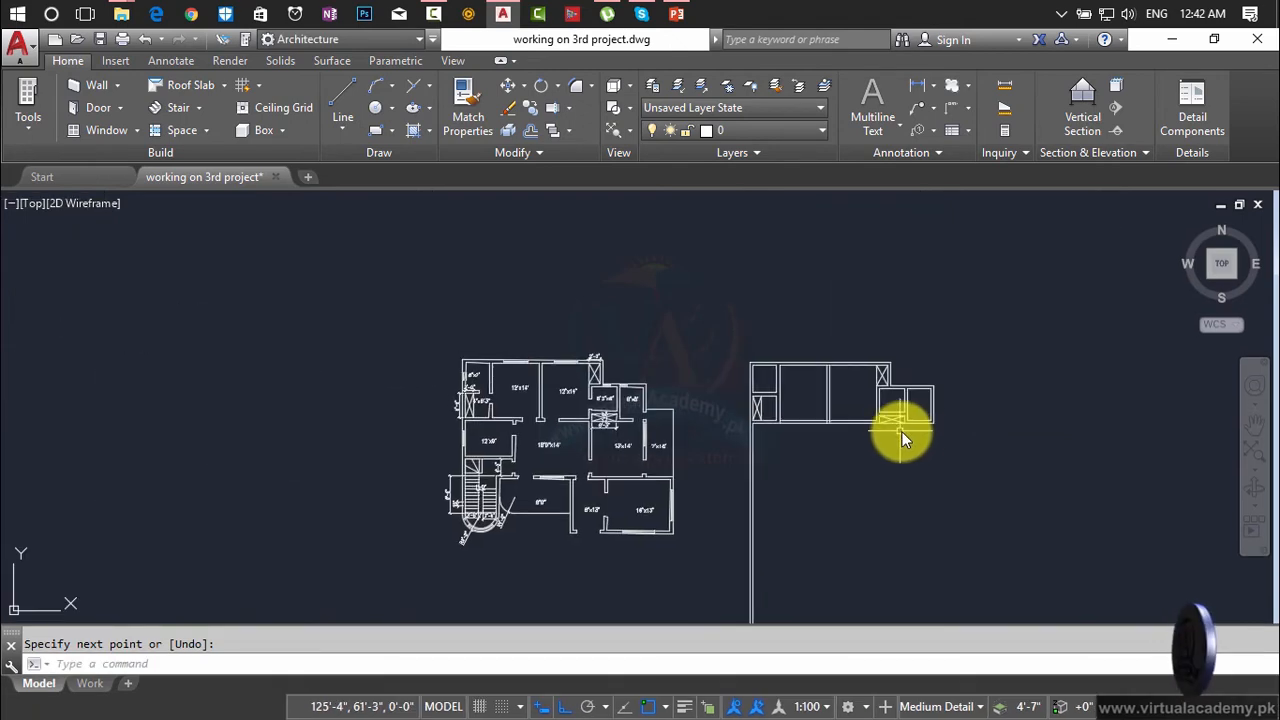
scroll(885, 452, "up", 2)
middle_click_drag(885, 452, 931, 403)
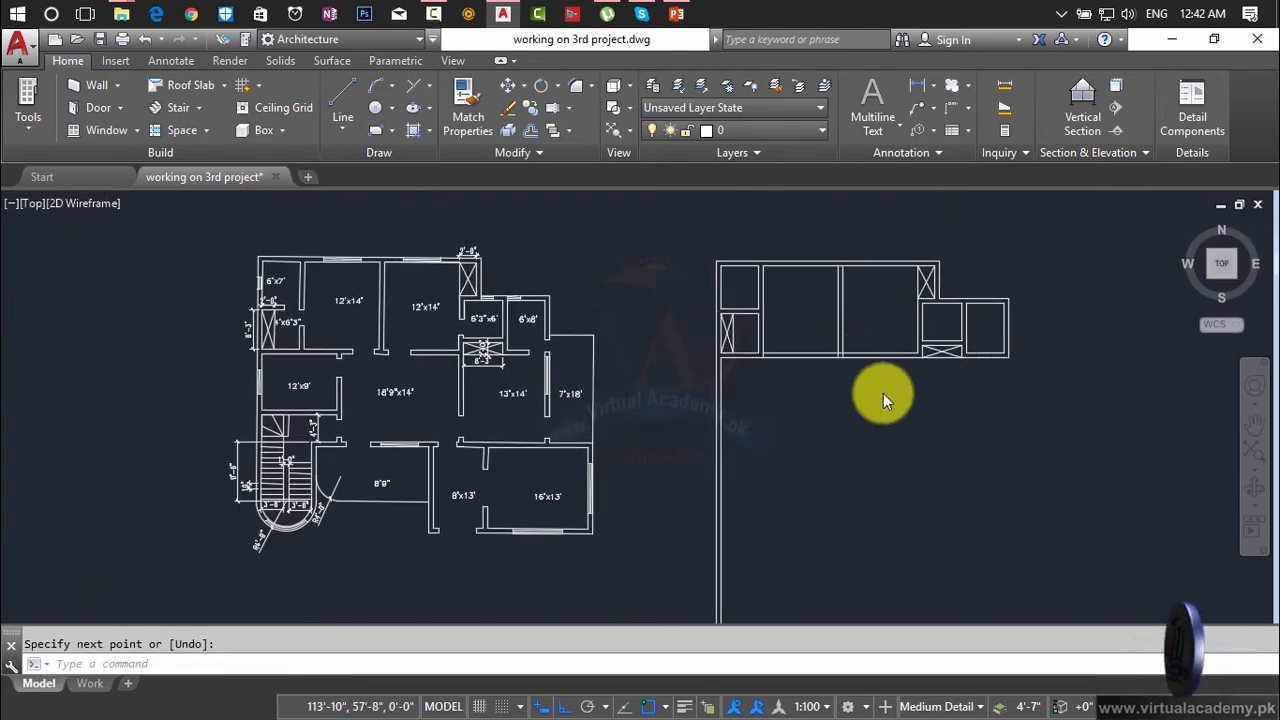
scroll(883, 394, "down", 2)
middle_click_drag(883, 394, 883, 363)
scroll(885, 363, "up", 2)
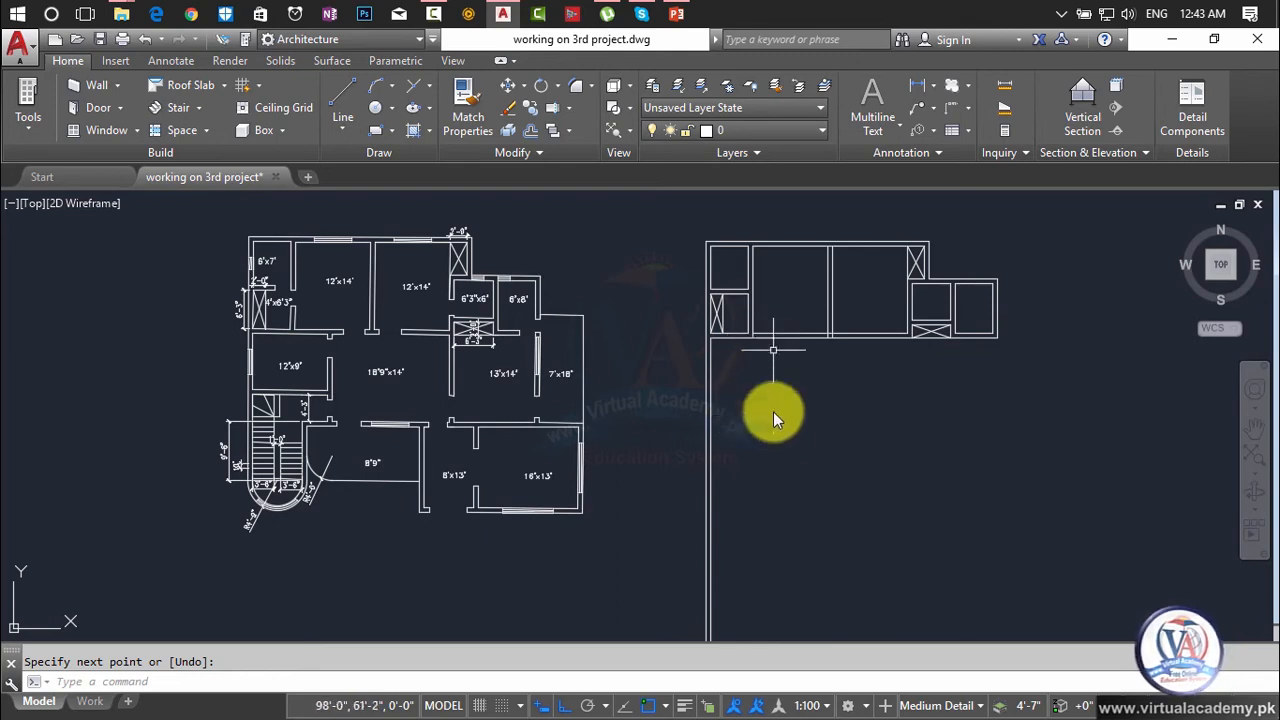
key("Escape")
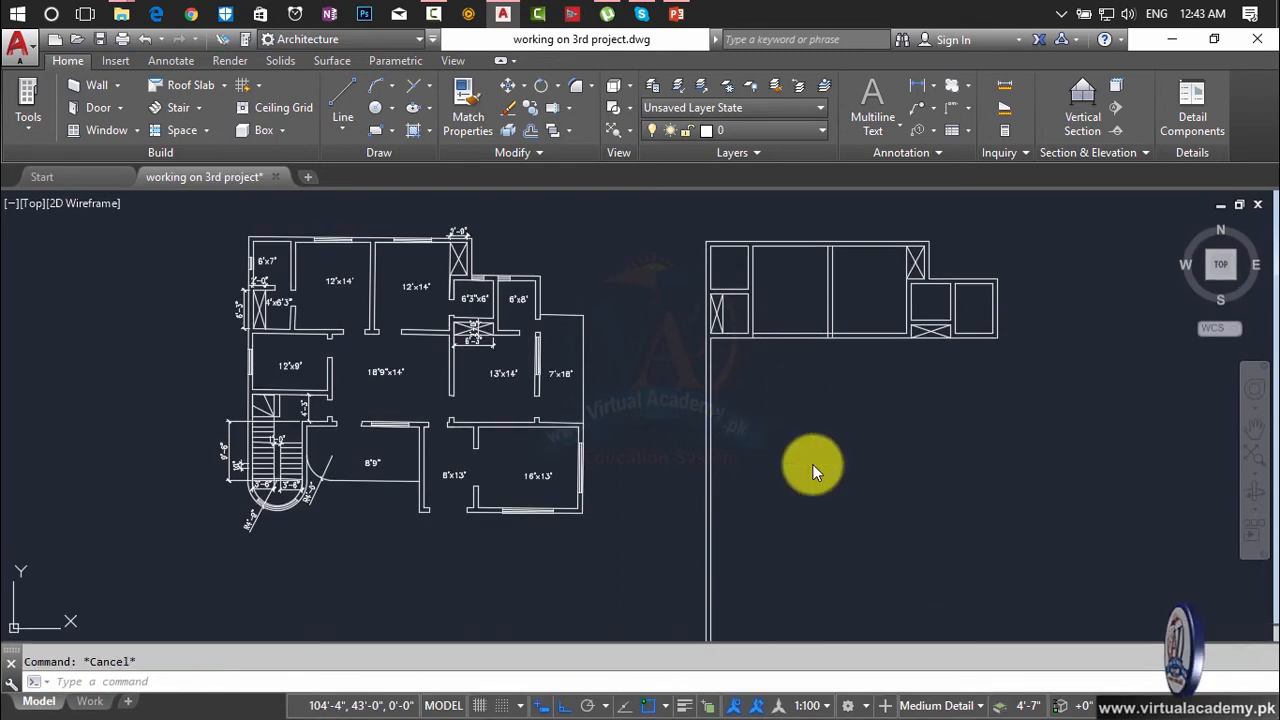
scroll(372, 407, "up", 3)
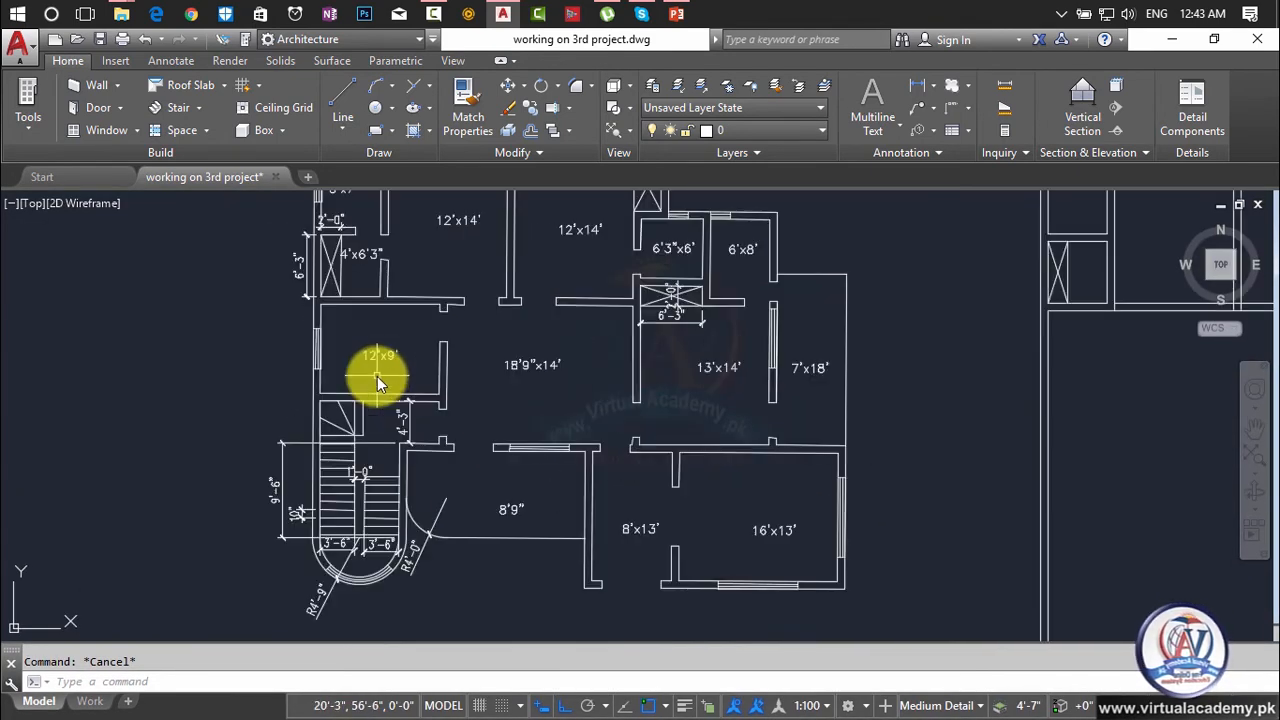
- Offset the inner line of the outer left wall 12' to the right for the 12'x9' room's right wall
type("o")
key("Return")
type("12'")
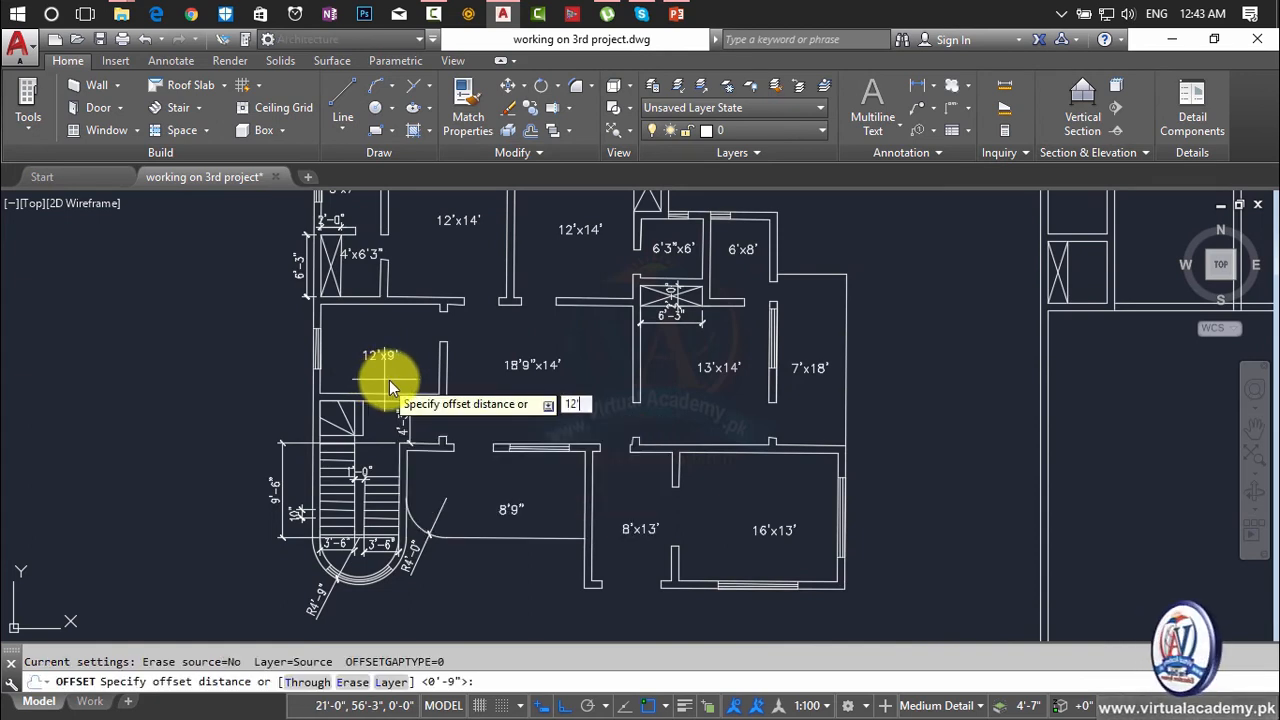
key("Return")
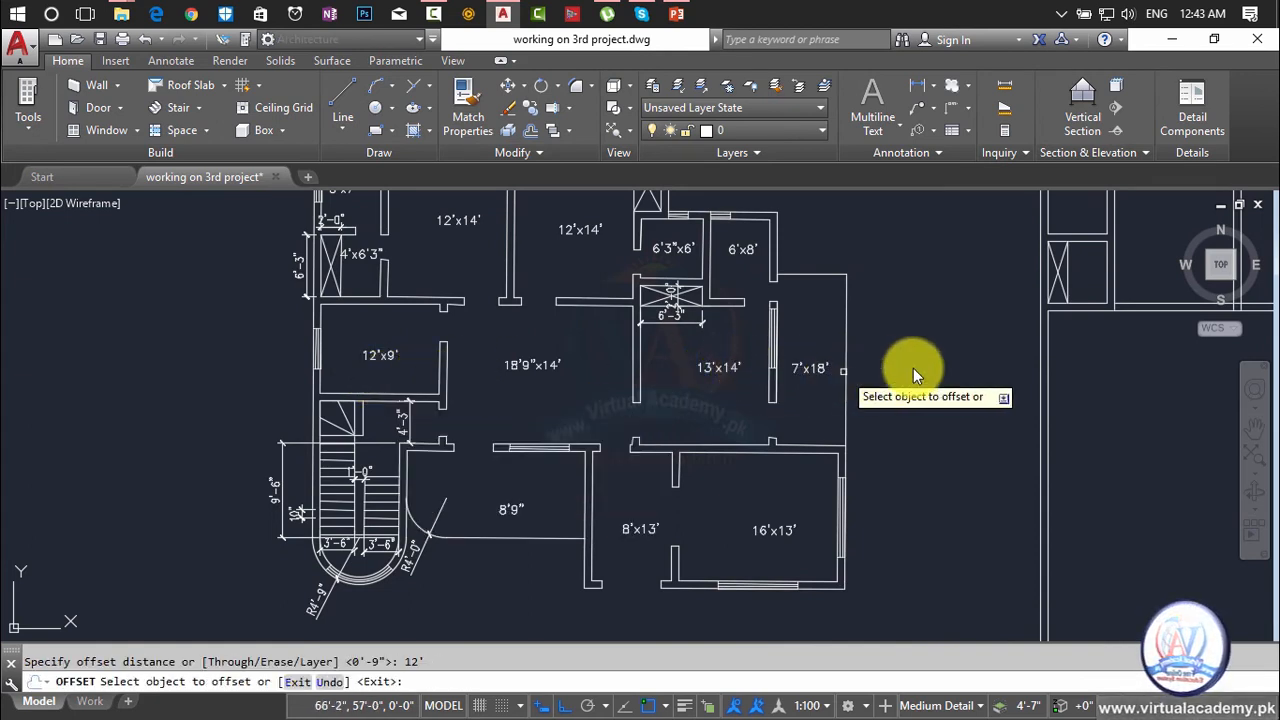
left_click(1046, 380)
middle_click_drag(1128, 386, 937, 383)
key("Escape")
- Offset both segments of the upper rooms' bottom wall line 9' downward for the 12'x9' room's lower wall
type("o")
key("Return")
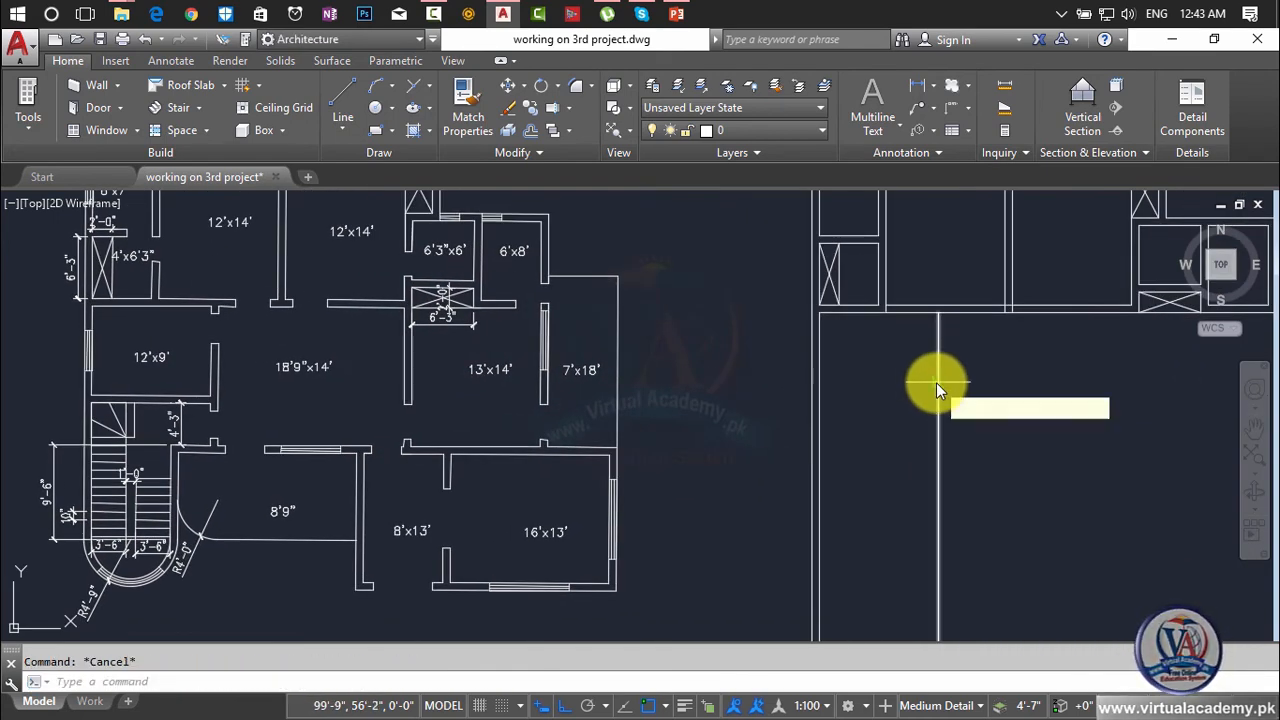
type("9'")
key("Return")
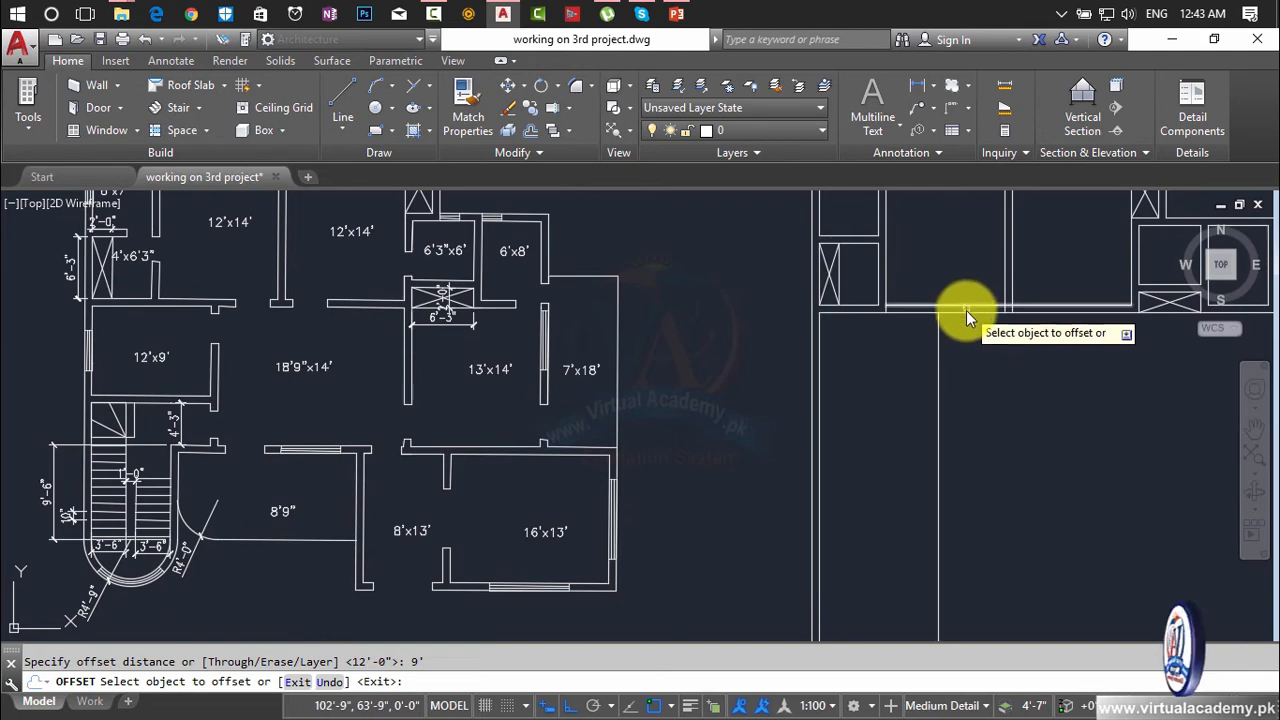
left_click(966, 313)
left_click(969, 390)
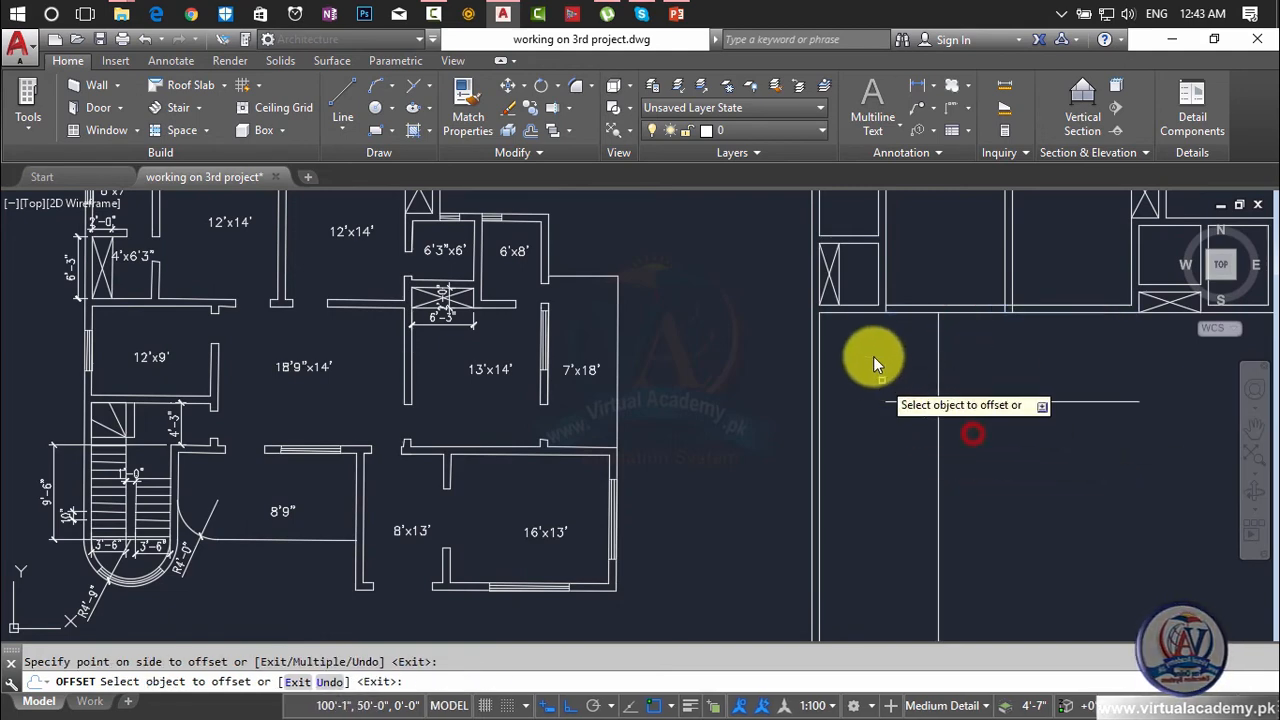
left_click(861, 312)
left_click(856, 476)
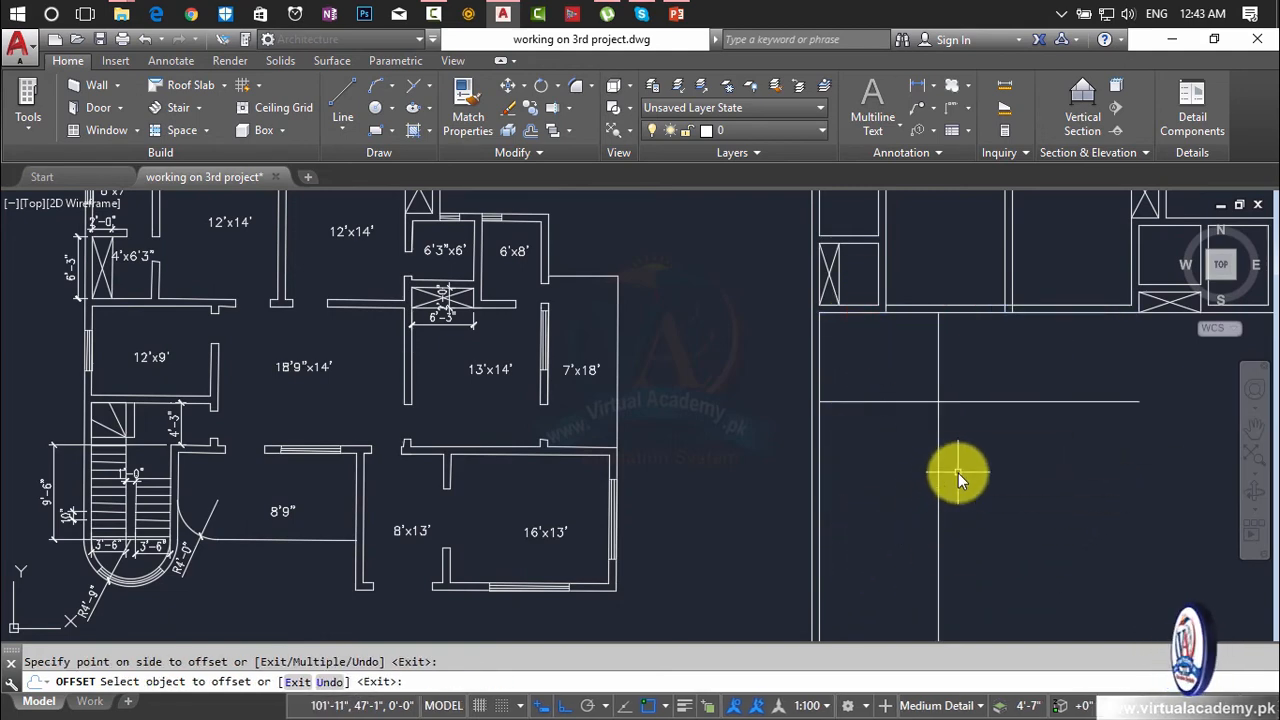
key("Escape")
- Offset the 12'x9' room's right wall line and bottom wall line outward by 9" for the wall thickness
type("o")
key("Return")
type("9")
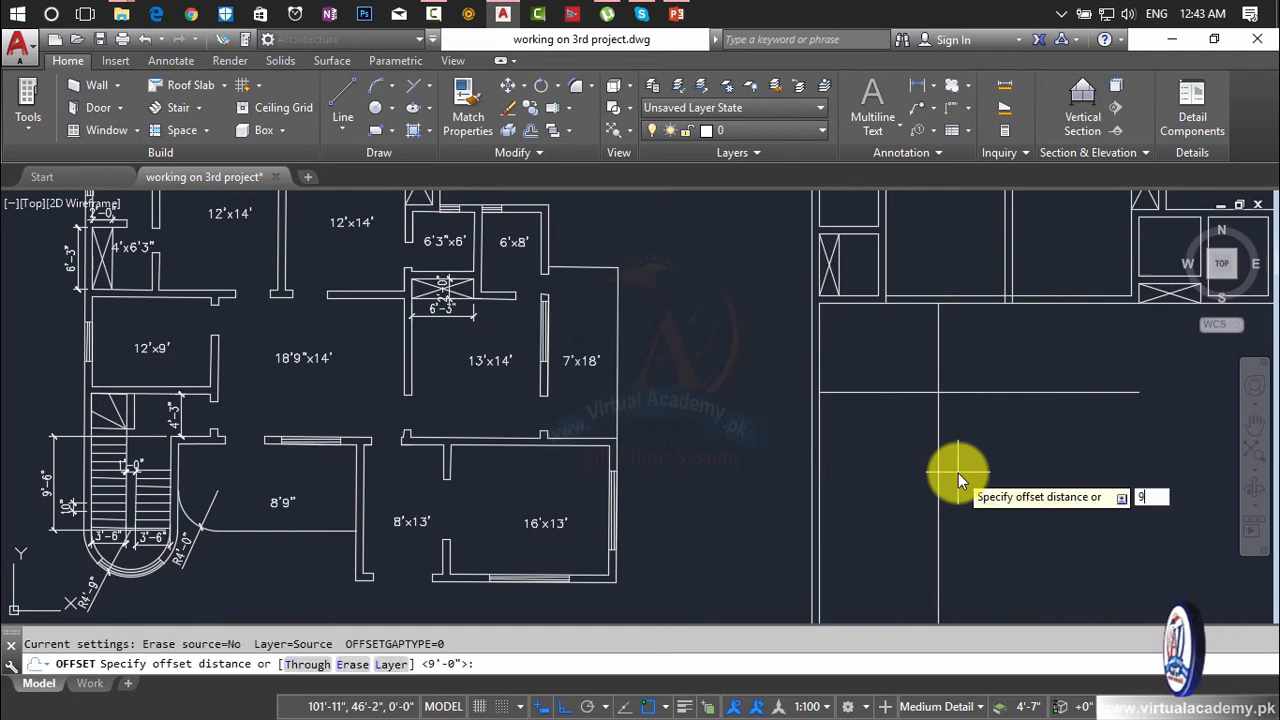
key("Return")
left_click(937, 381)
left_click(1008, 382)
left_click(1011, 395)
left_click(1010, 487)
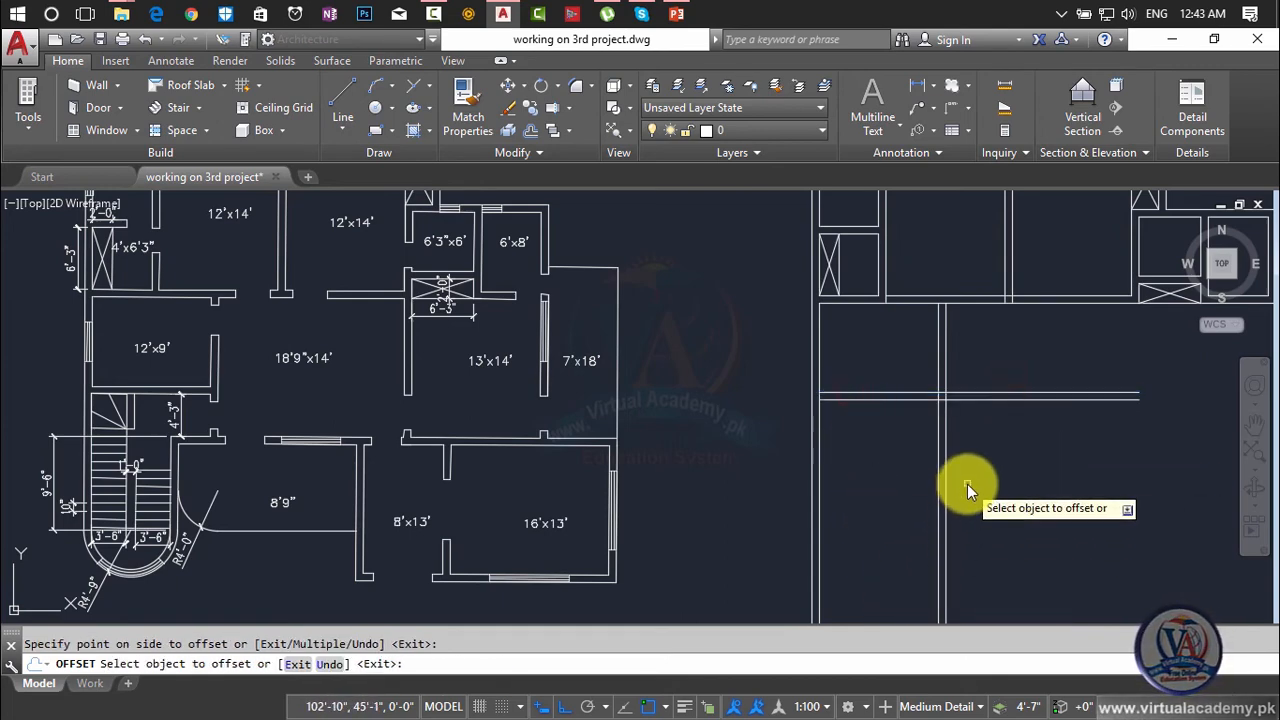
key("Escape")
- Trim the wall lines that extend beyond the lower-right corner of the 12'x9' room
type("tr")
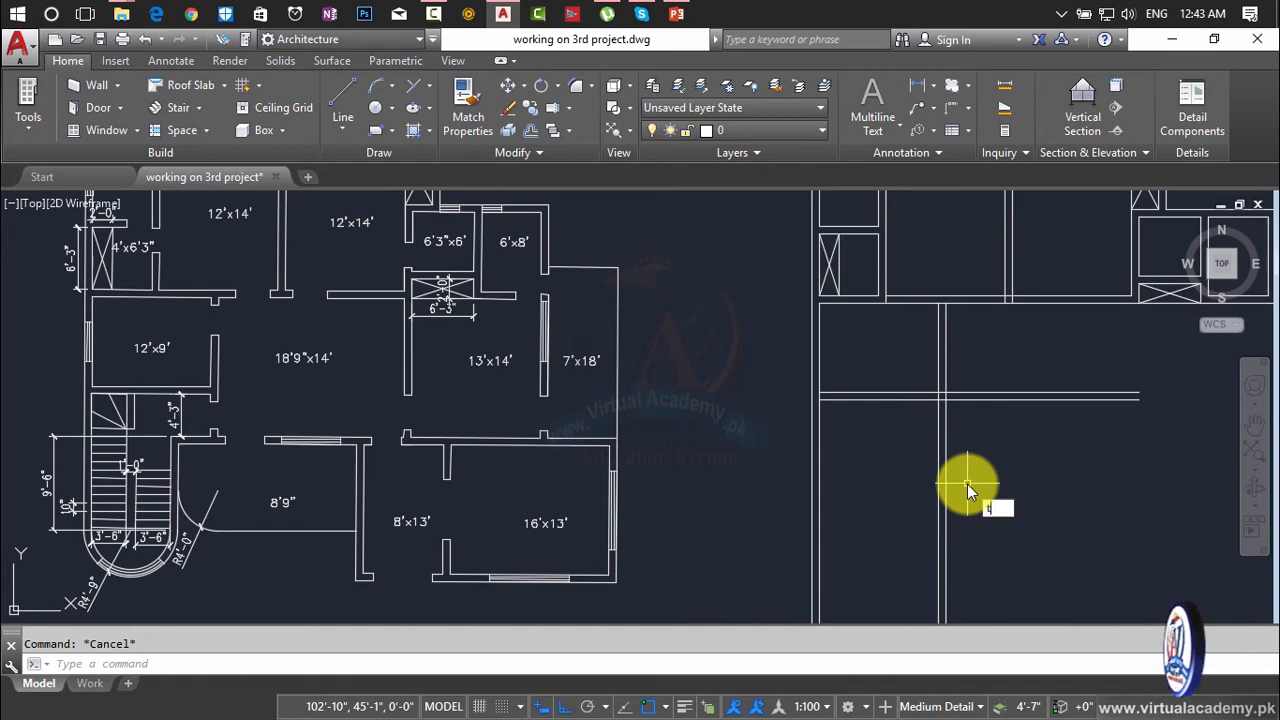
key("Return")
left_click(991, 346)
left_click(995, 522)
left_click(1001, 437)
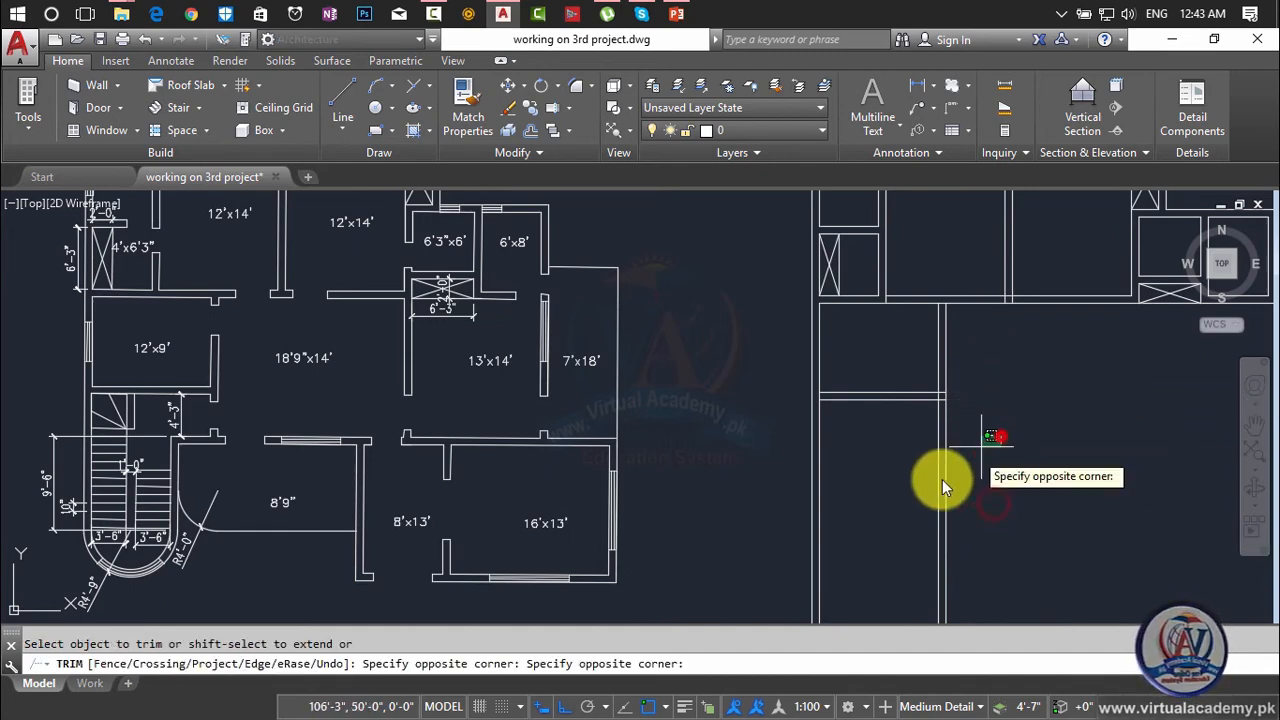
left_click(901, 516)
middle_click_drag(901, 516, 856, 507)
key("Escape")
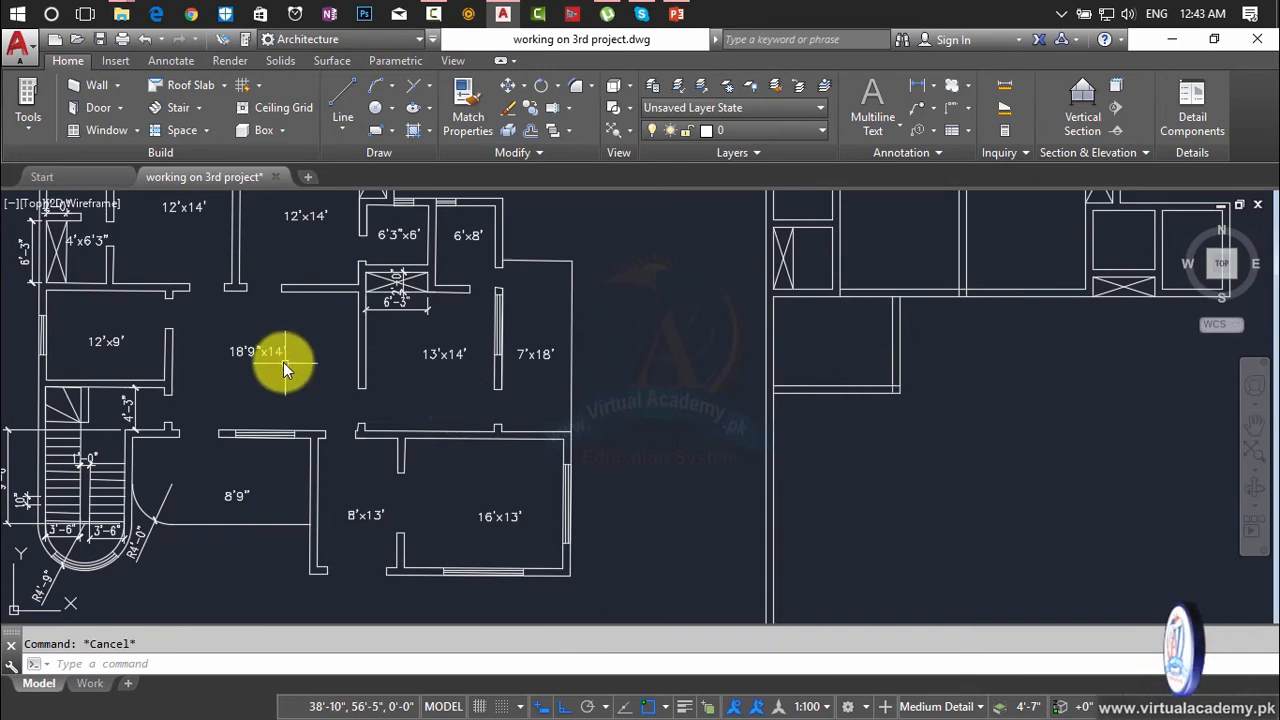
- Offset both segments of the upper rooms' bottom wall line 14' downward for the 18'9"x14' room's lower wall
type("o")
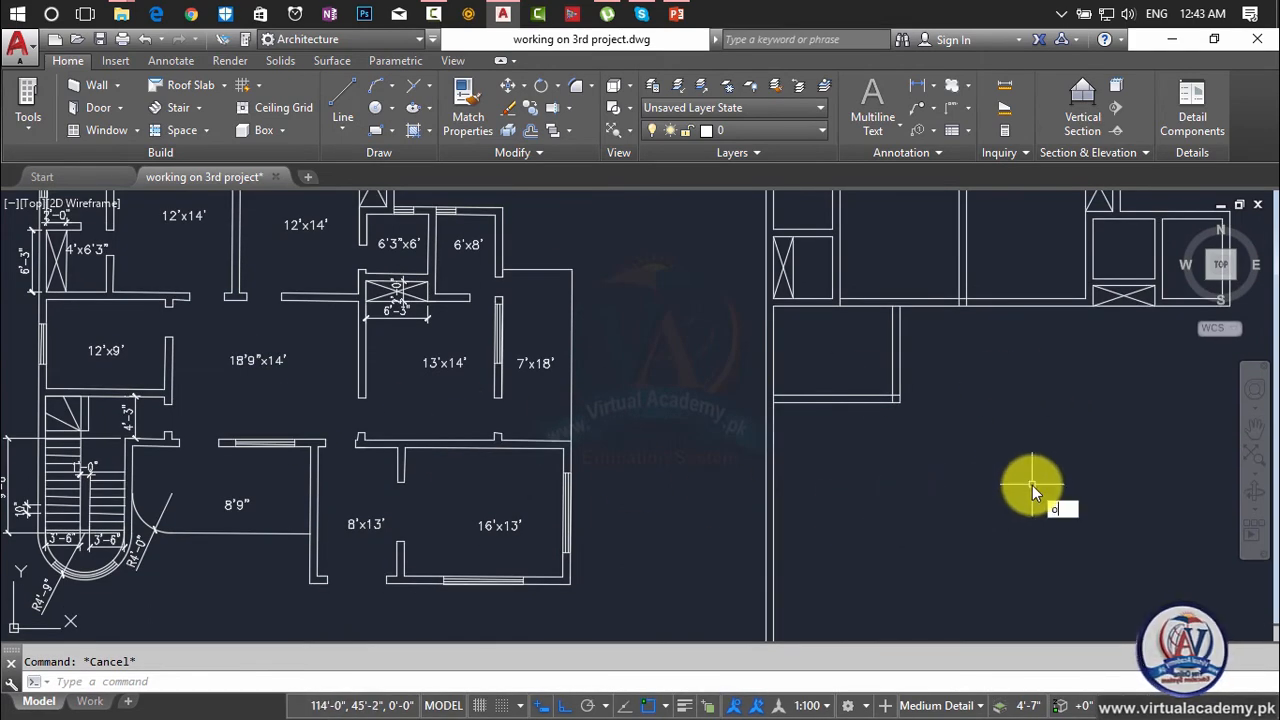
key("Return")
type("14'")
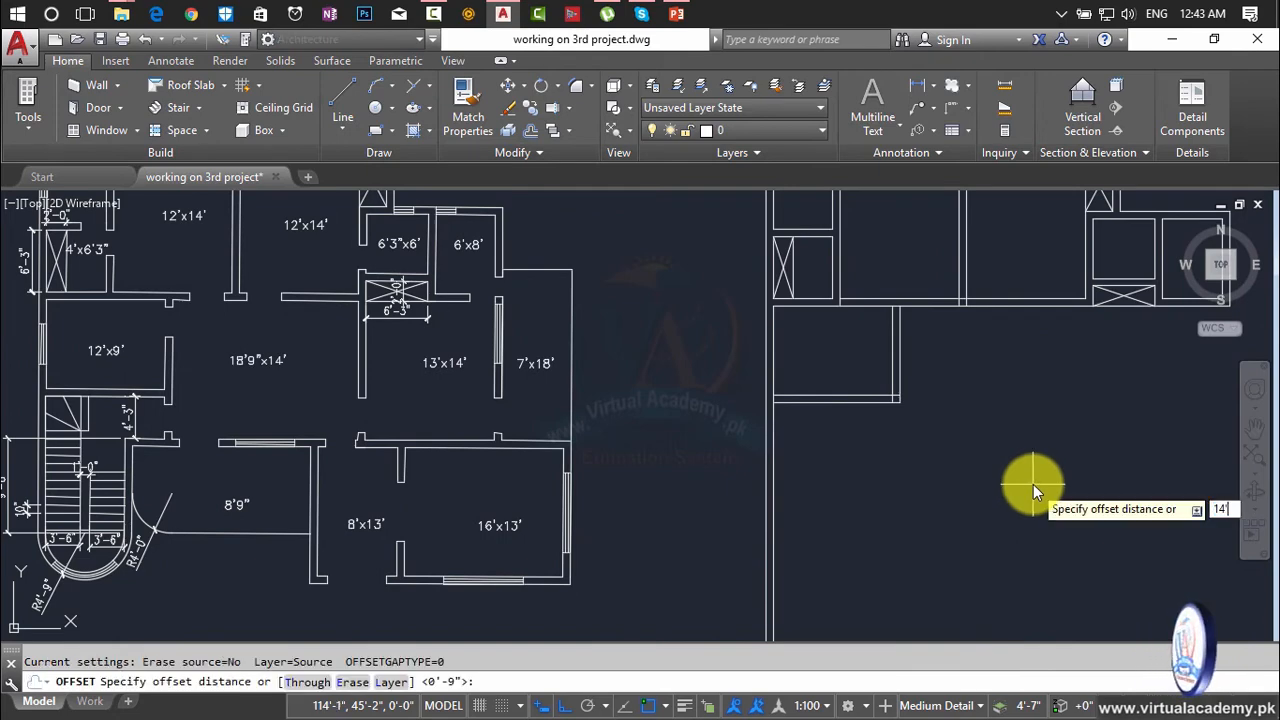
key("Return")
left_click(1010, 305)
left_click(1028, 525)
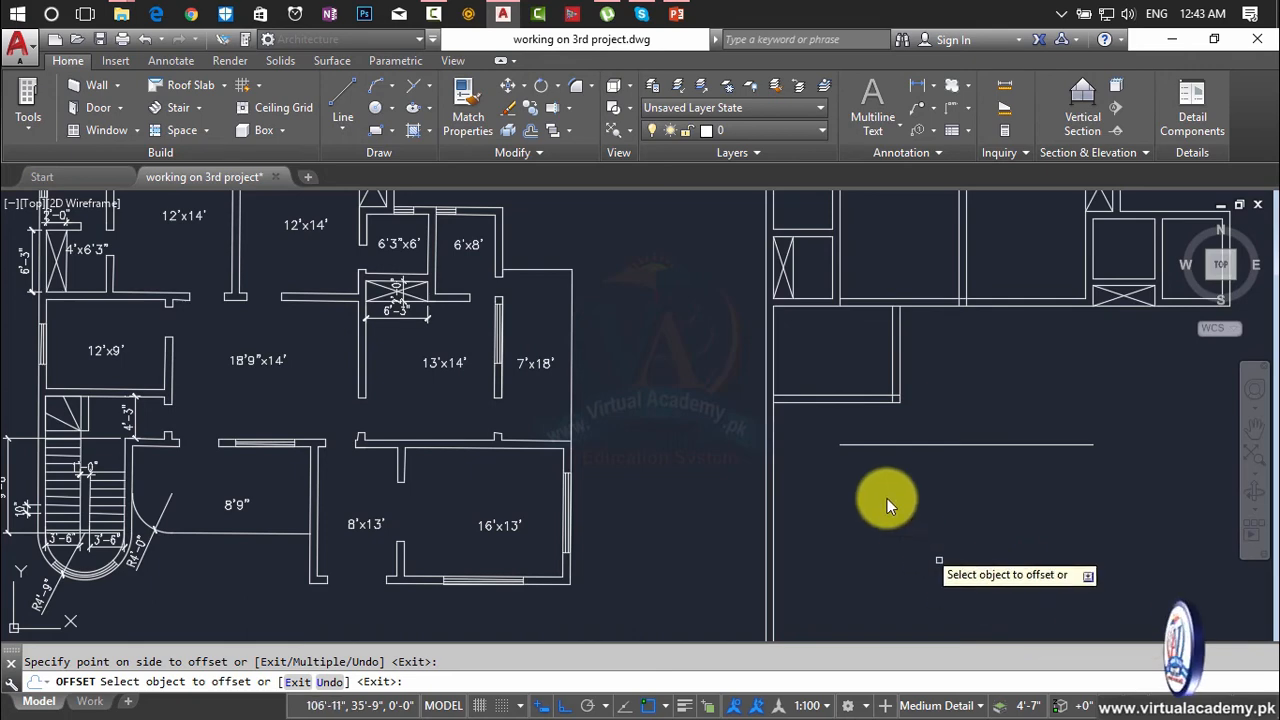
left_click(828, 306)
left_click(782, 600)
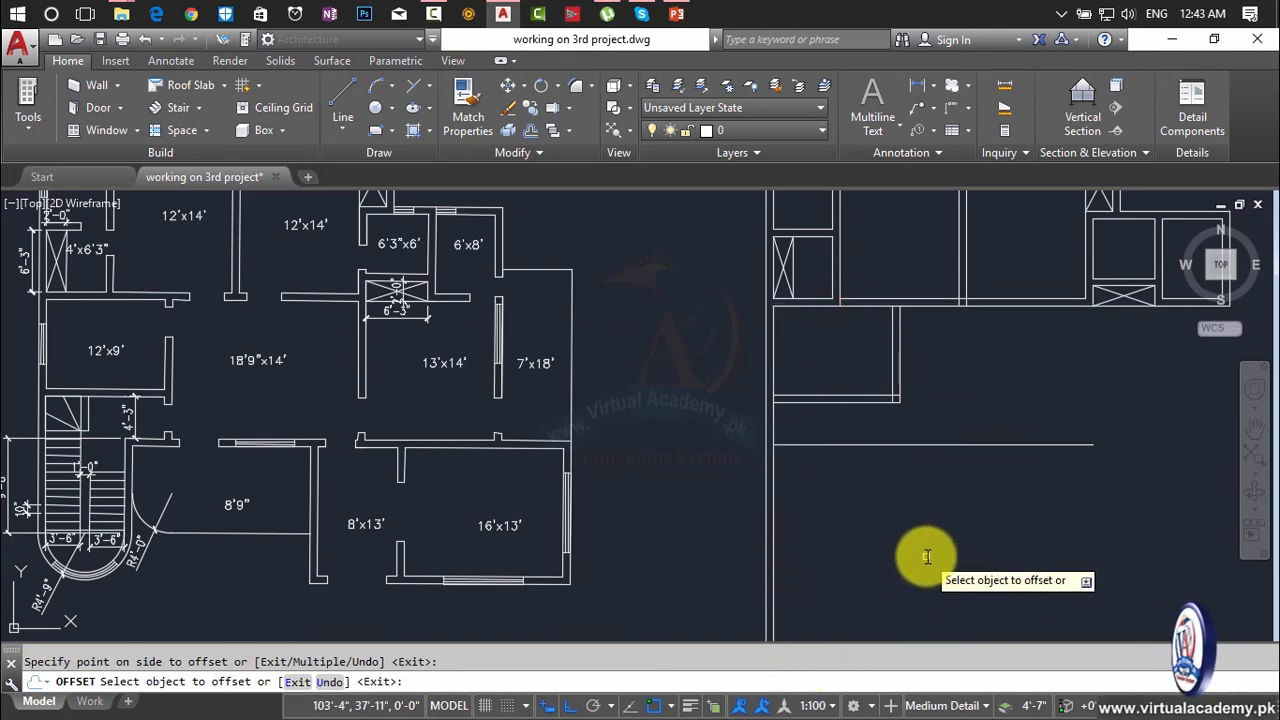
key("Escape")
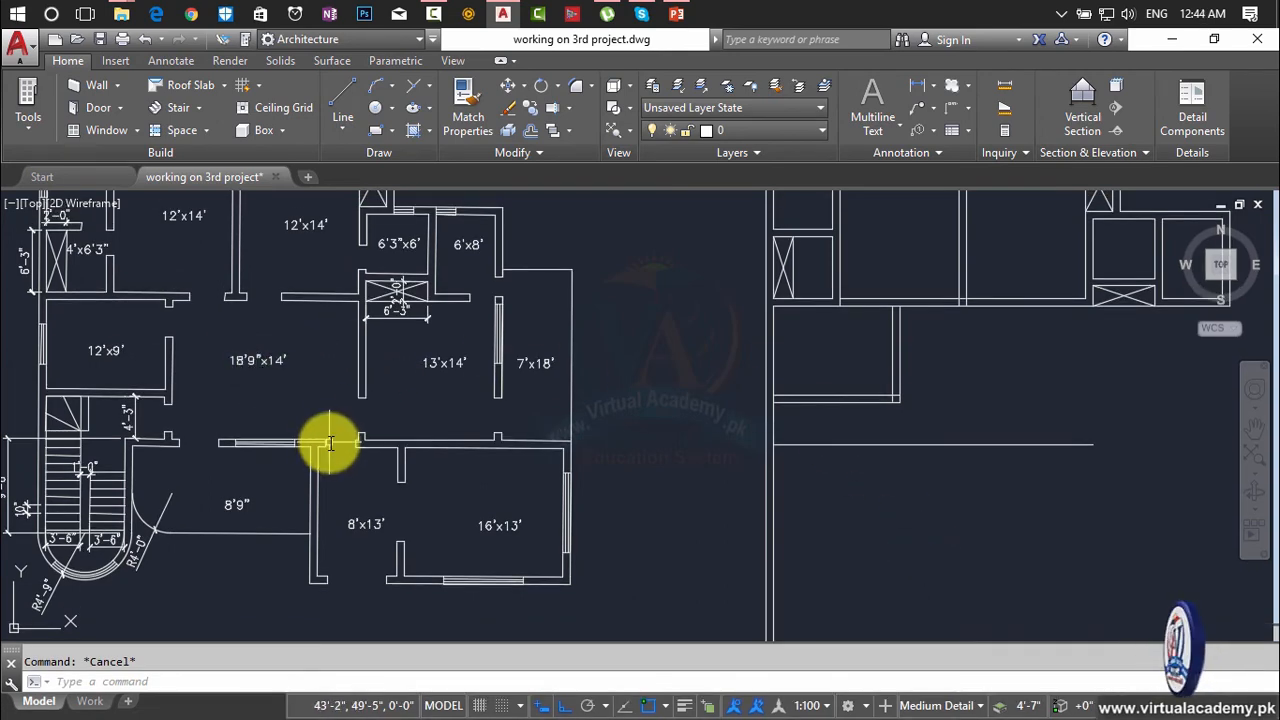
type("o")
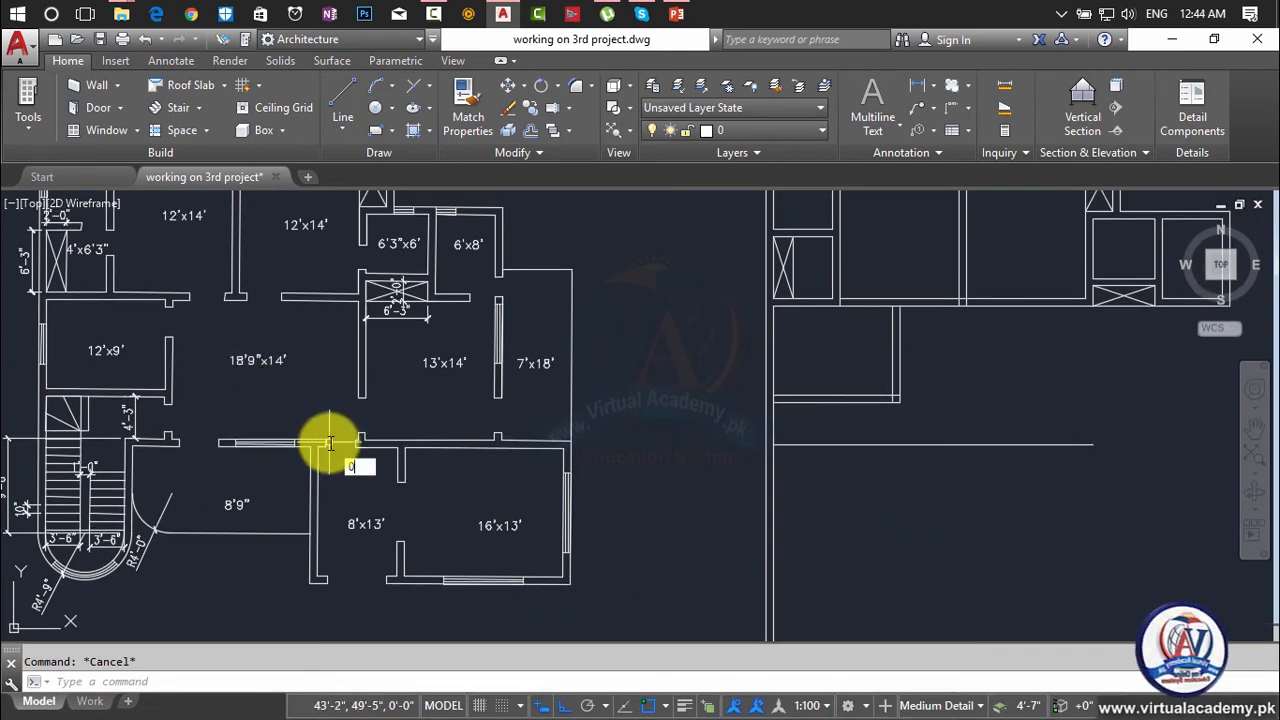
type("18")
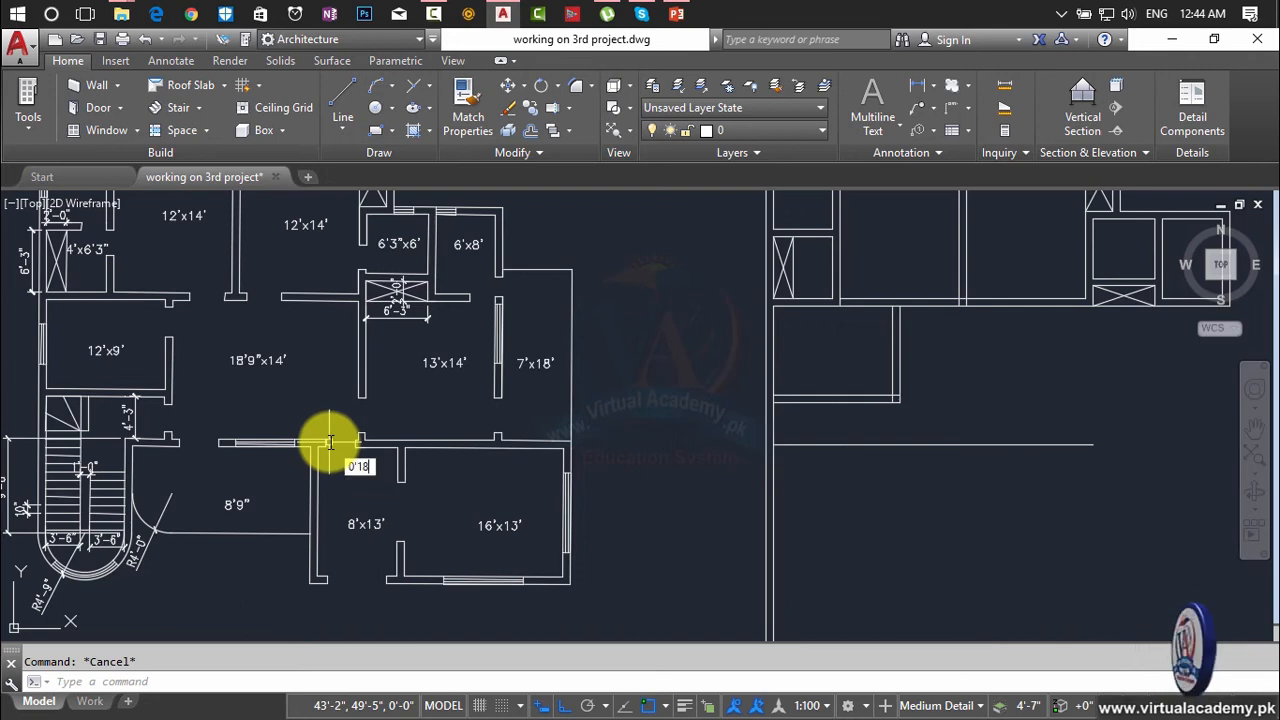
type("'9\"")
key("Return")
key("Escape")
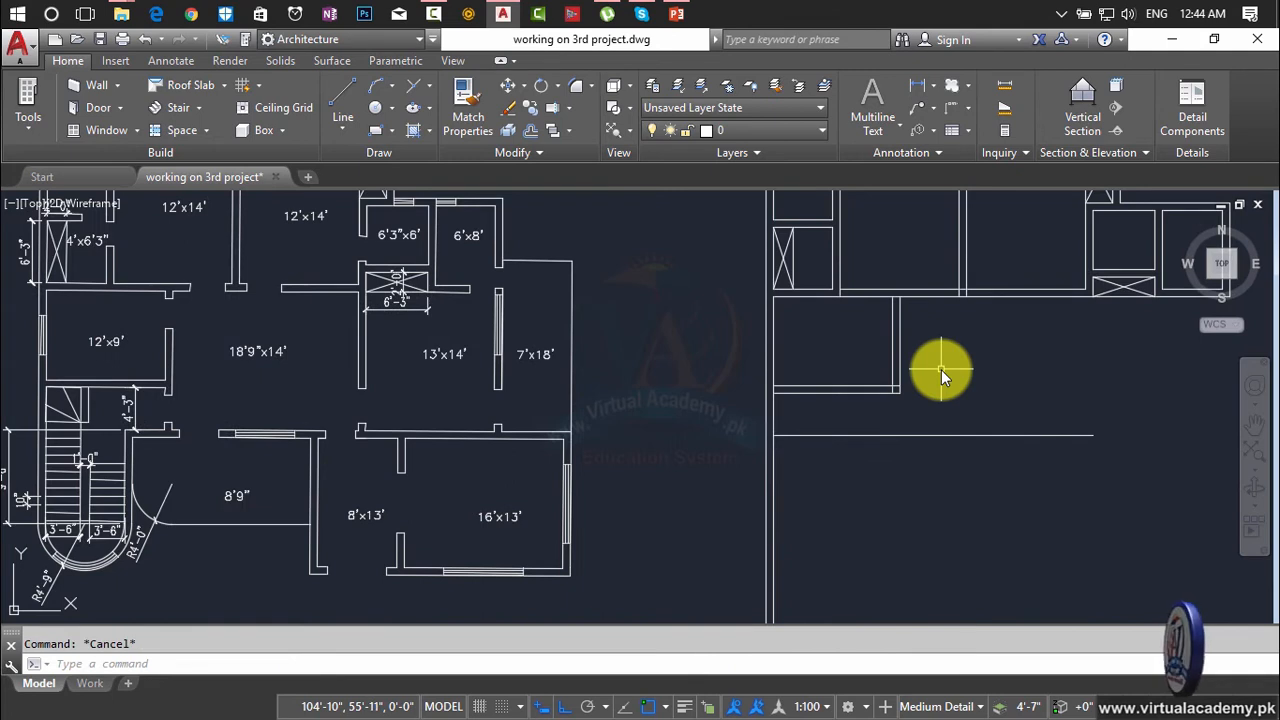
- Offset the outer line of the 12'x9' room's right wall 18'9" to the right
type("o")
key("Return")
type("18")
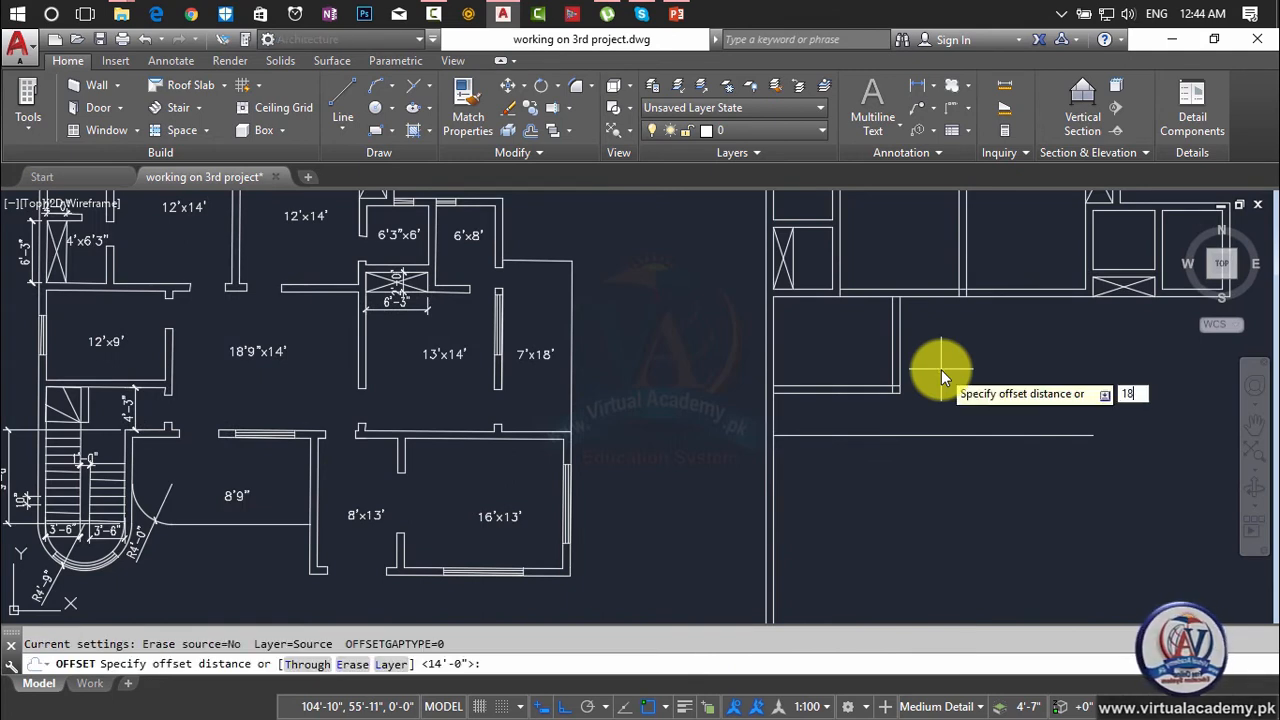
type("'9\"")
key("Return")
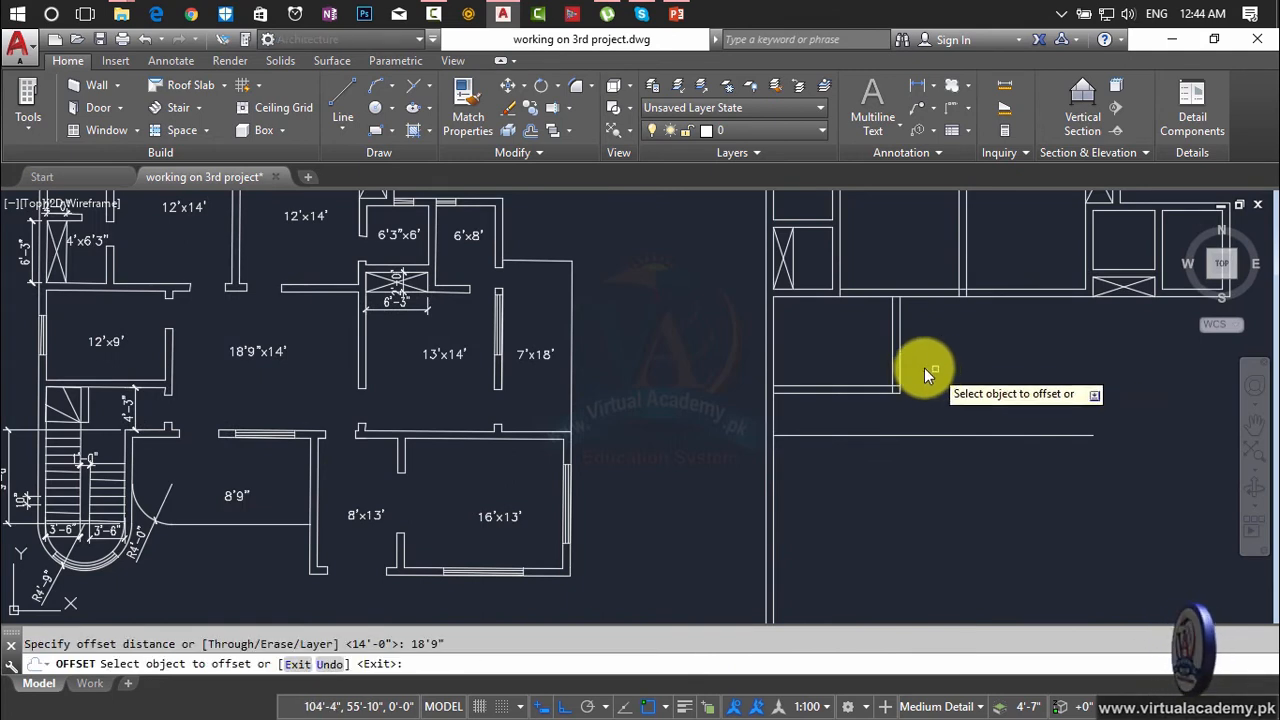
left_click(899, 368)
left_click(1010, 382)
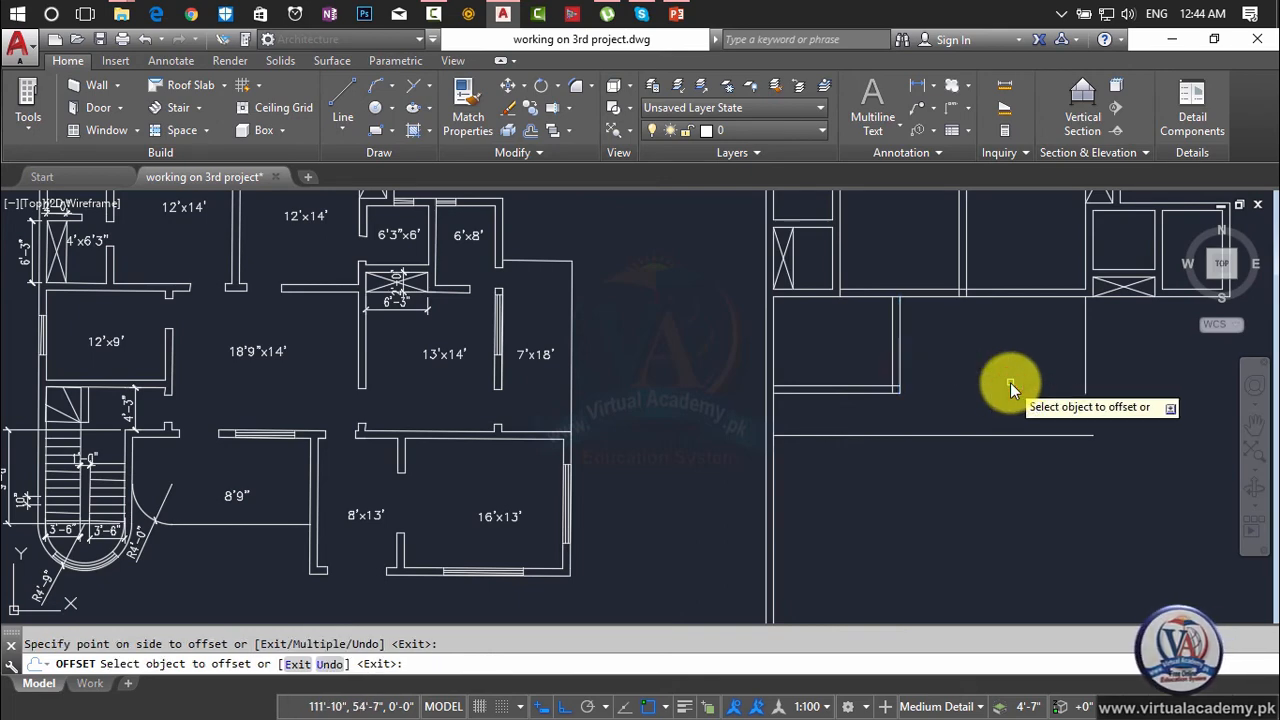
key("Escape")
- Offset the 18'9"x14' room's right wall line and both bottom wall segments outward by 9" for the wall thickness
type("o")
key("Return")
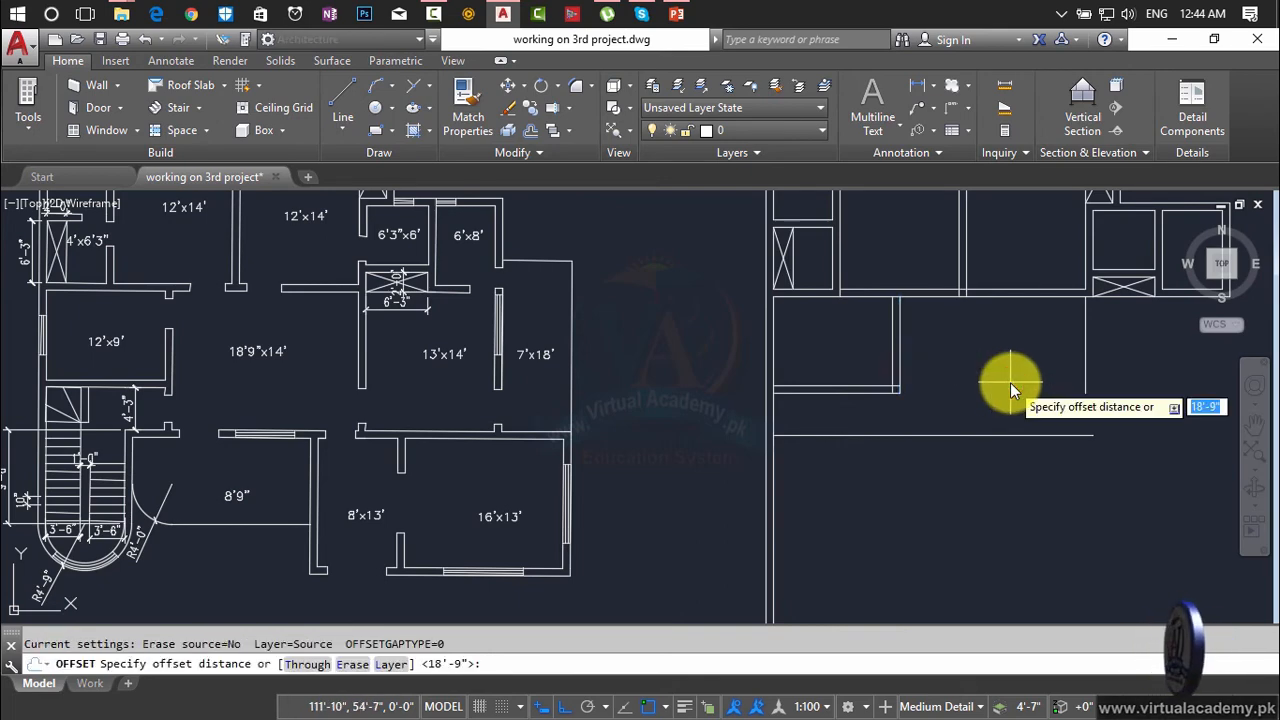
type("9\"")
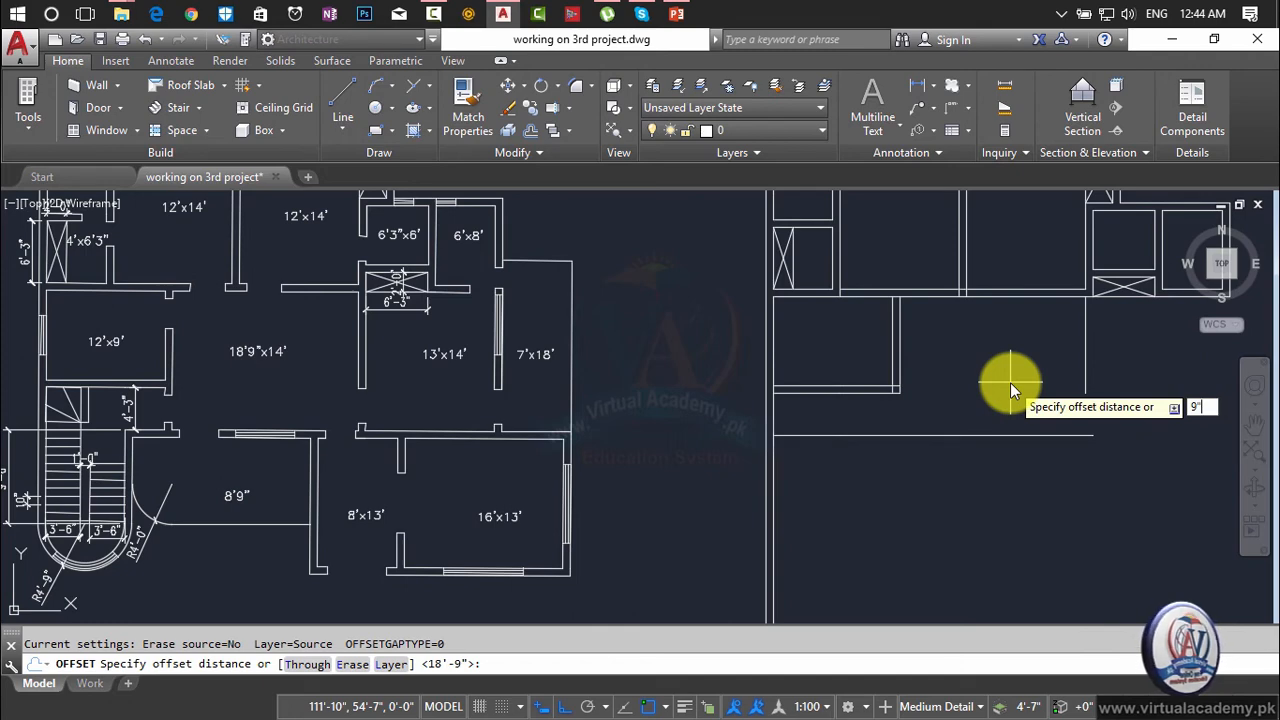
key("Return")
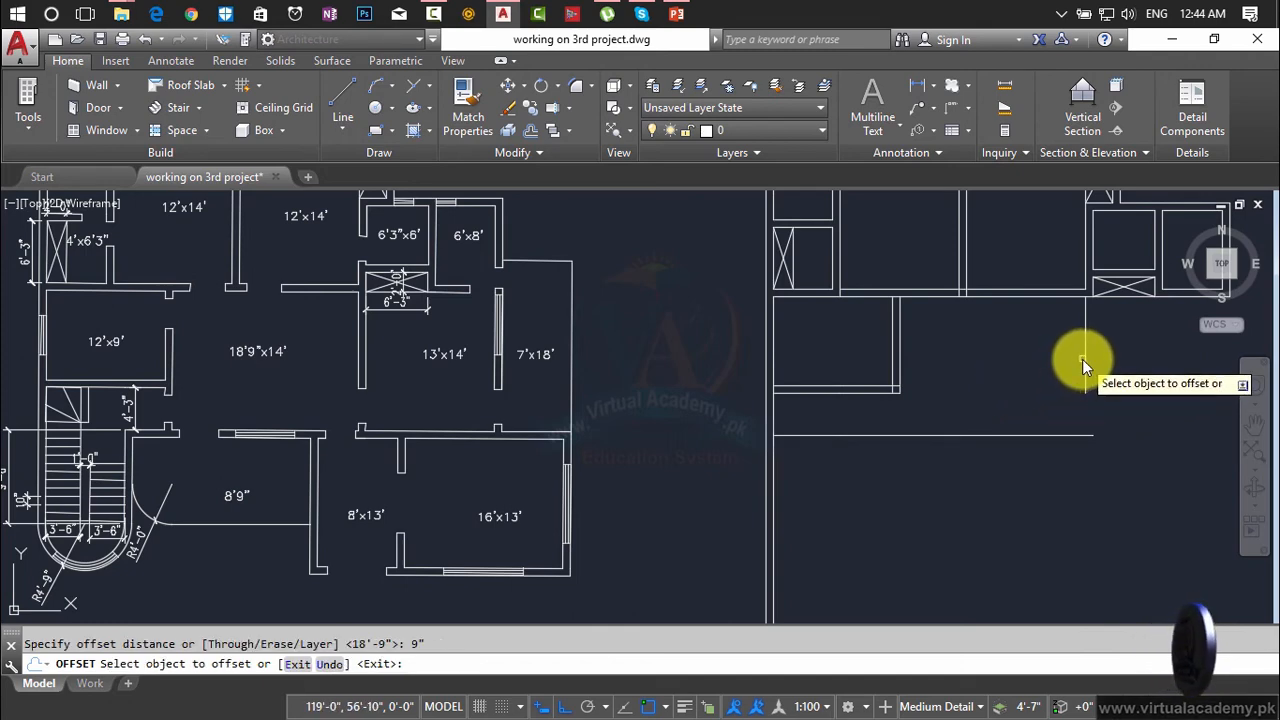
left_click(1085, 357)
left_click(1115, 370)
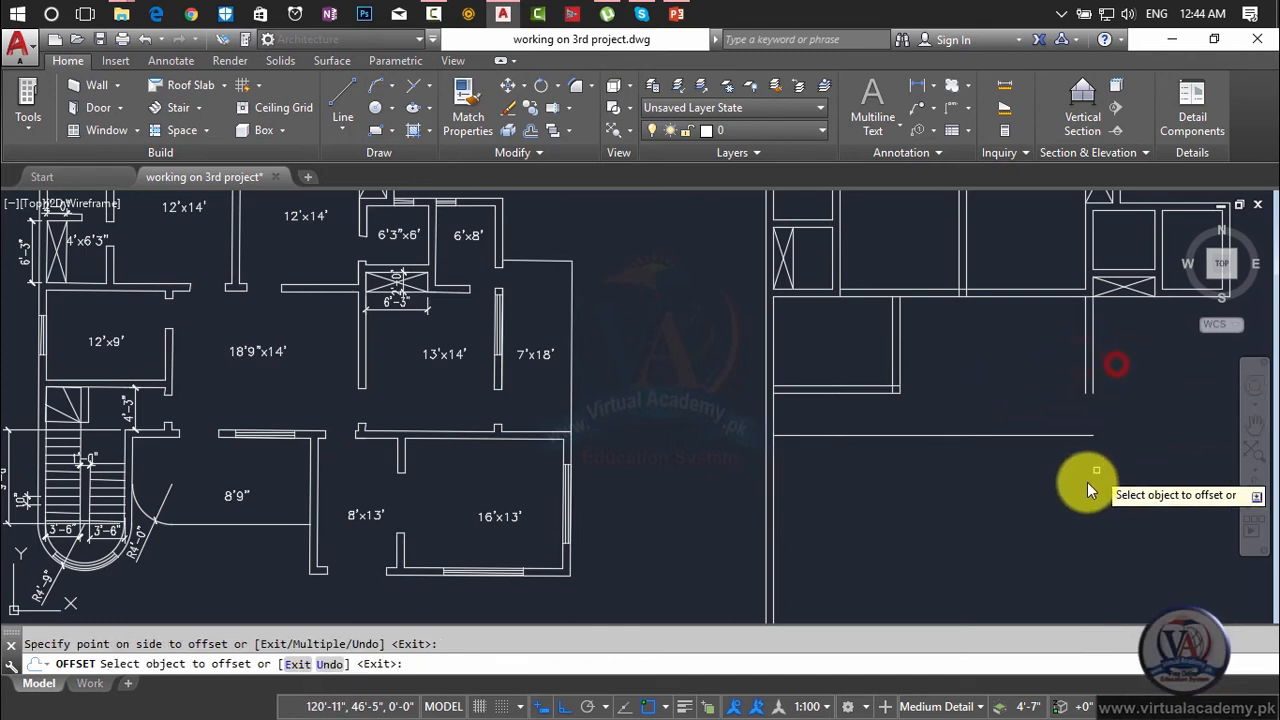
left_click(1019, 437)
left_click(1018, 492)
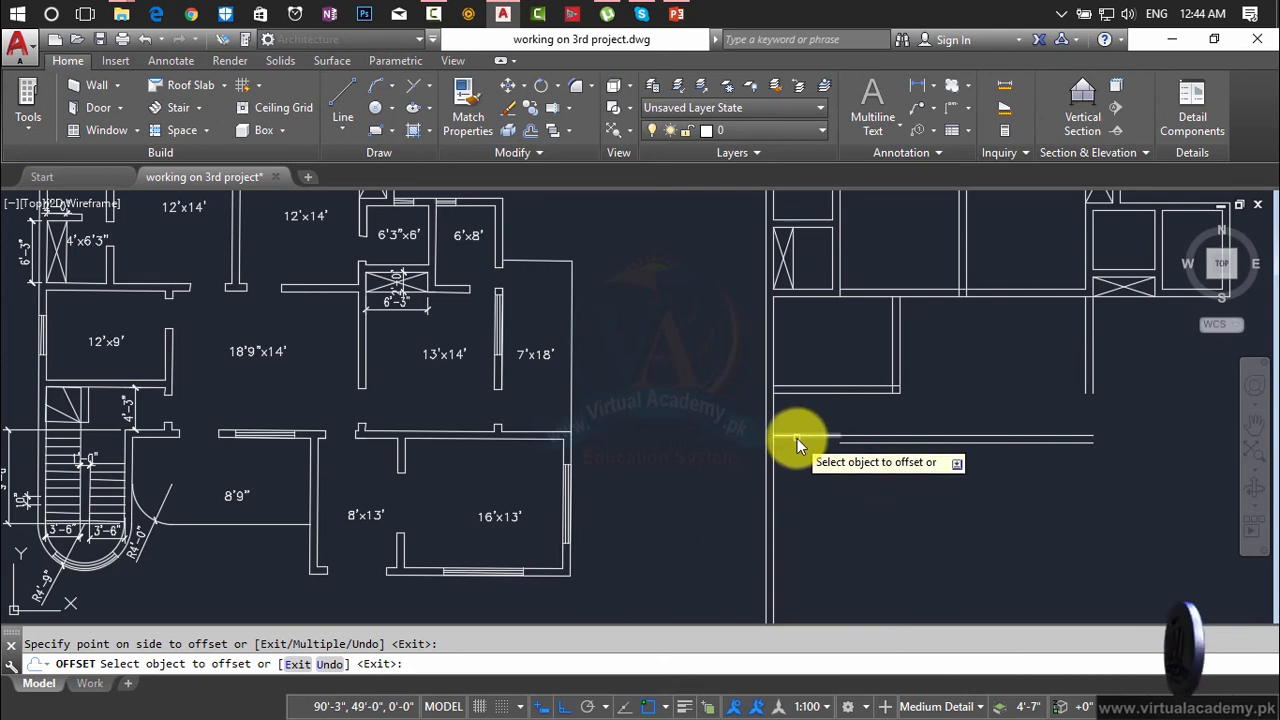
left_click(797, 438)
left_click(805, 541)
key("Escape")
- Fillet the inner and outer line pairs of the right and bottom walls into sharp corners at the 18'9"x14' room's lower-right corner
type("f")
key("Return")
left_click(1048, 436)
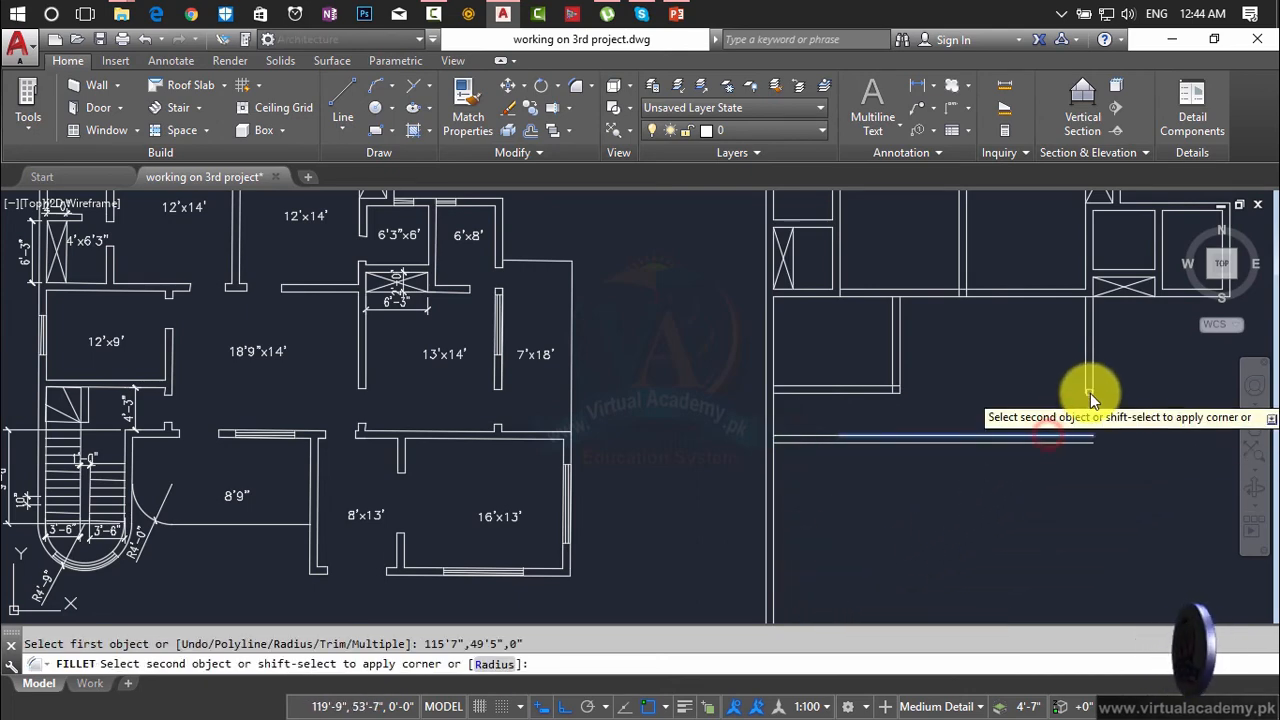
left_click(1088, 389)
key("Return")
left_click(1070, 458)
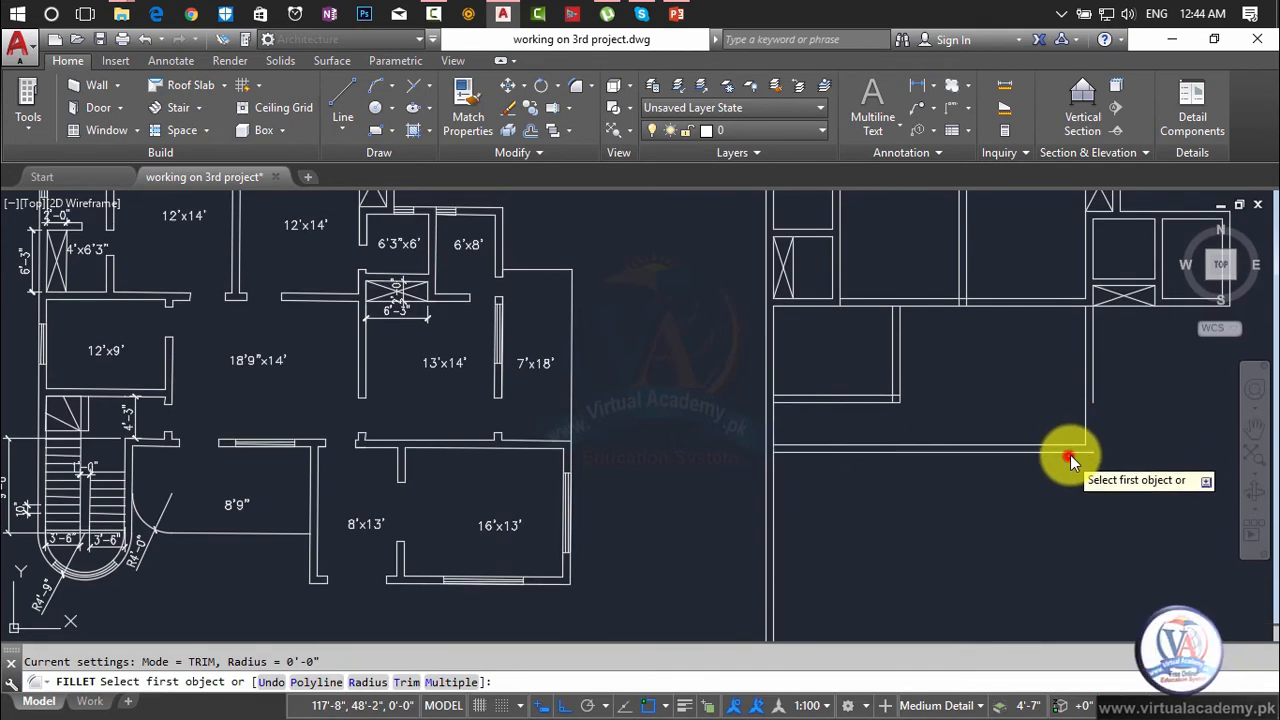
left_click(1081, 456)
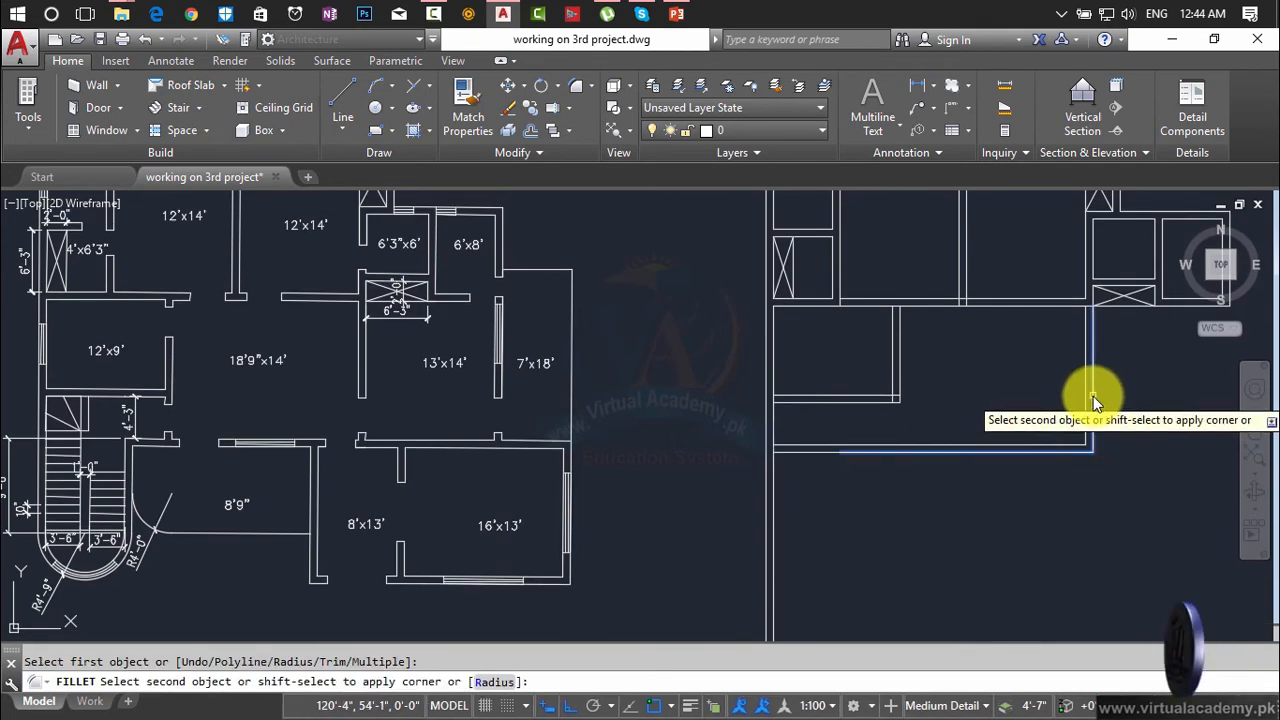
left_click(1090, 393)
- Trim the upper rooms' bottom wall line between the two lines of the 18'9"x14' room's right wall
scroll(1094, 448, "down", 3)
middle_click_drag(1094, 448, 1028, 464)
scroll(999, 322, "up", 3)
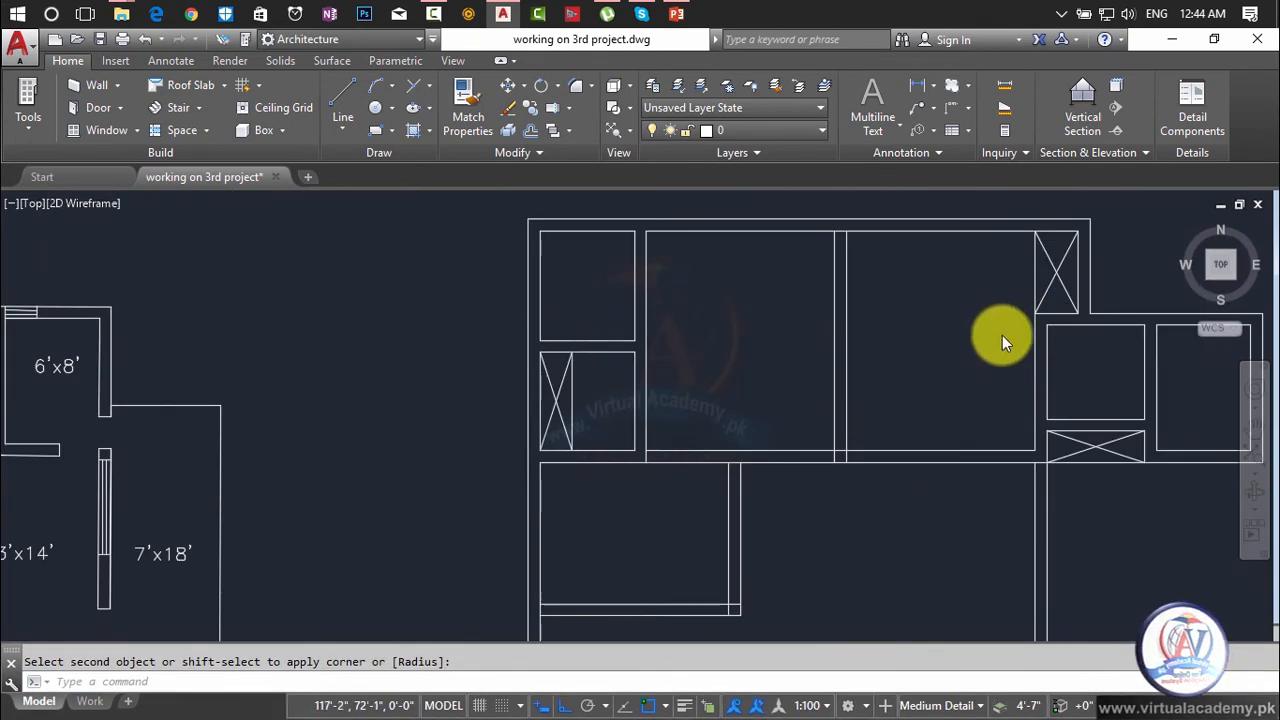
scroll(1067, 495, "down", 2)
key("Escape")
type("tr")
key("Return")
left_click(916, 389)
key("Escape")
type("tr")
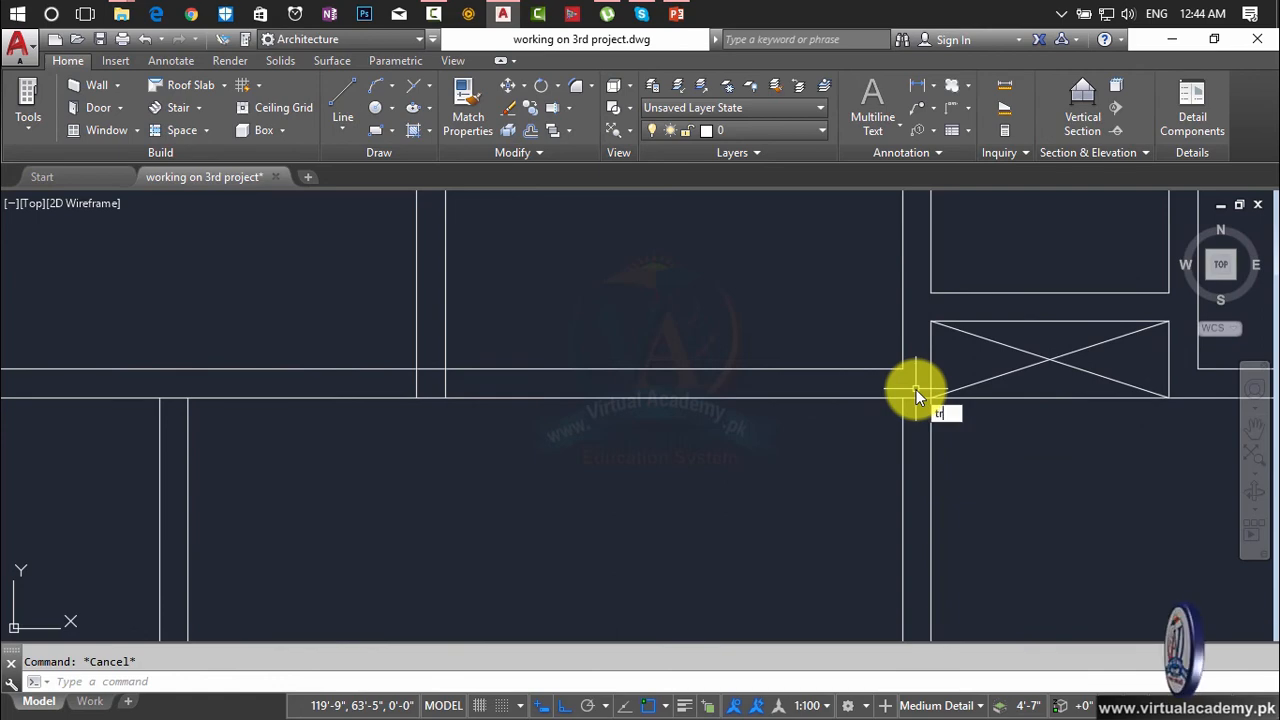
key("Return")
key("Return")
left_click(916, 400)
- Trim the left exterior wall's inner line between the two lines of the 18'9"x14' room's bottom wall
scroll(918, 404, "down", 5)
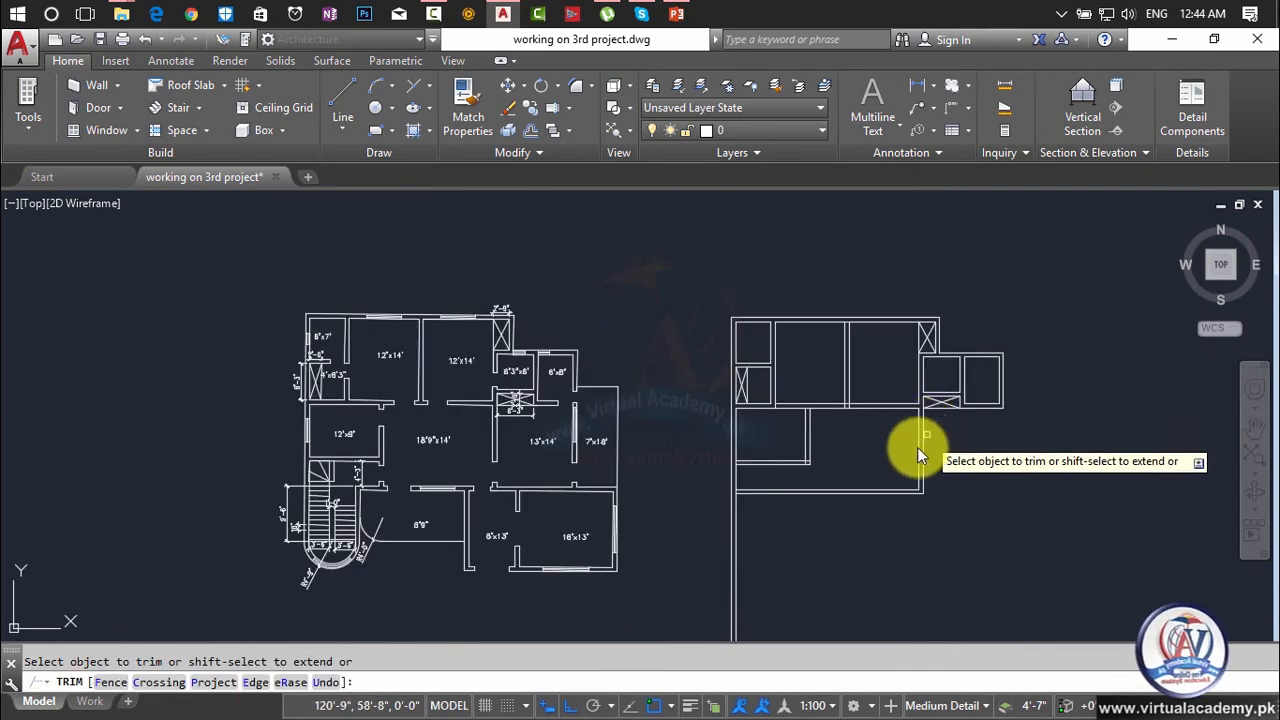
scroll(740, 500, "up", 5)
left_click(679, 426)
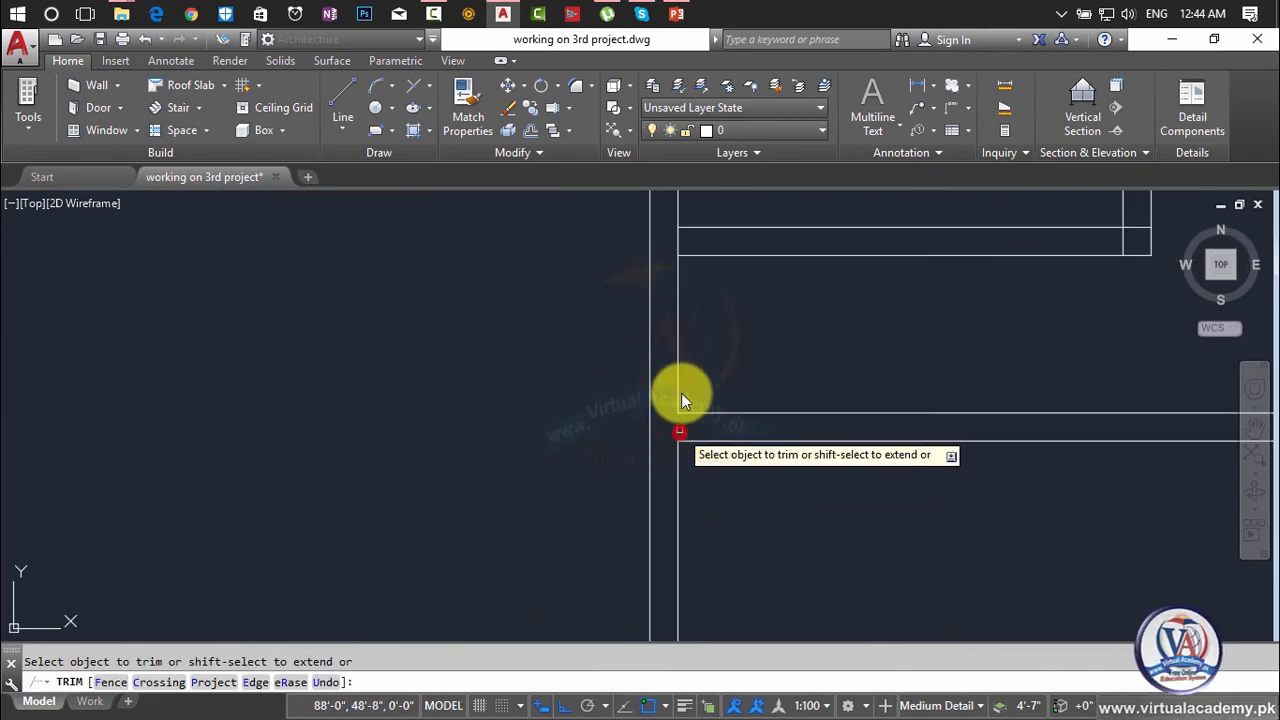
scroll(677, 238, "down", 5)
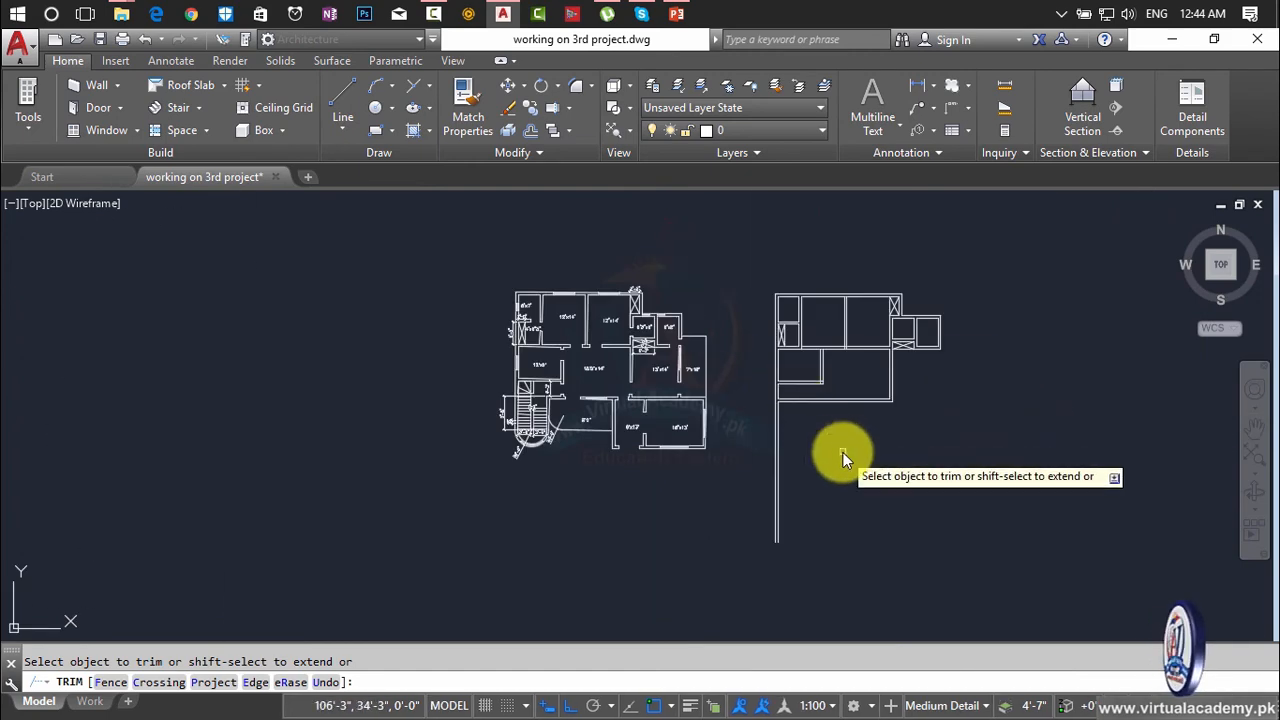
scroll(830, 414, "up", 3)
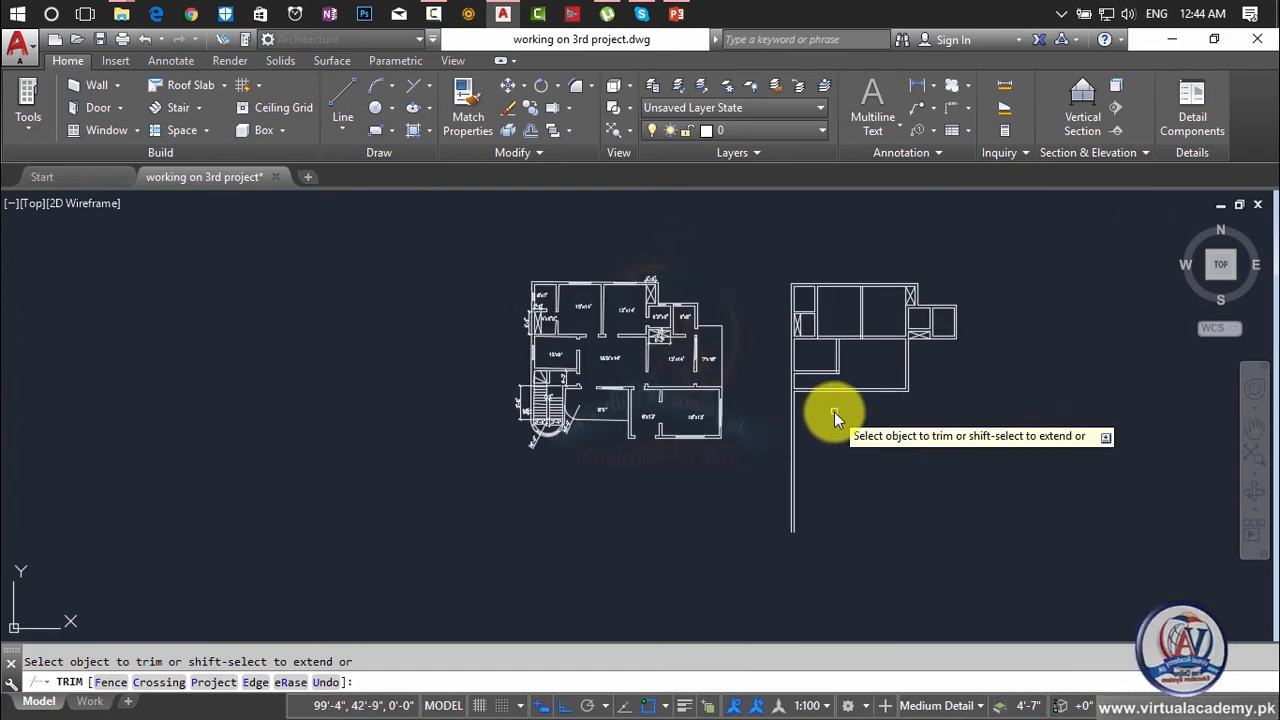
key("Escape")
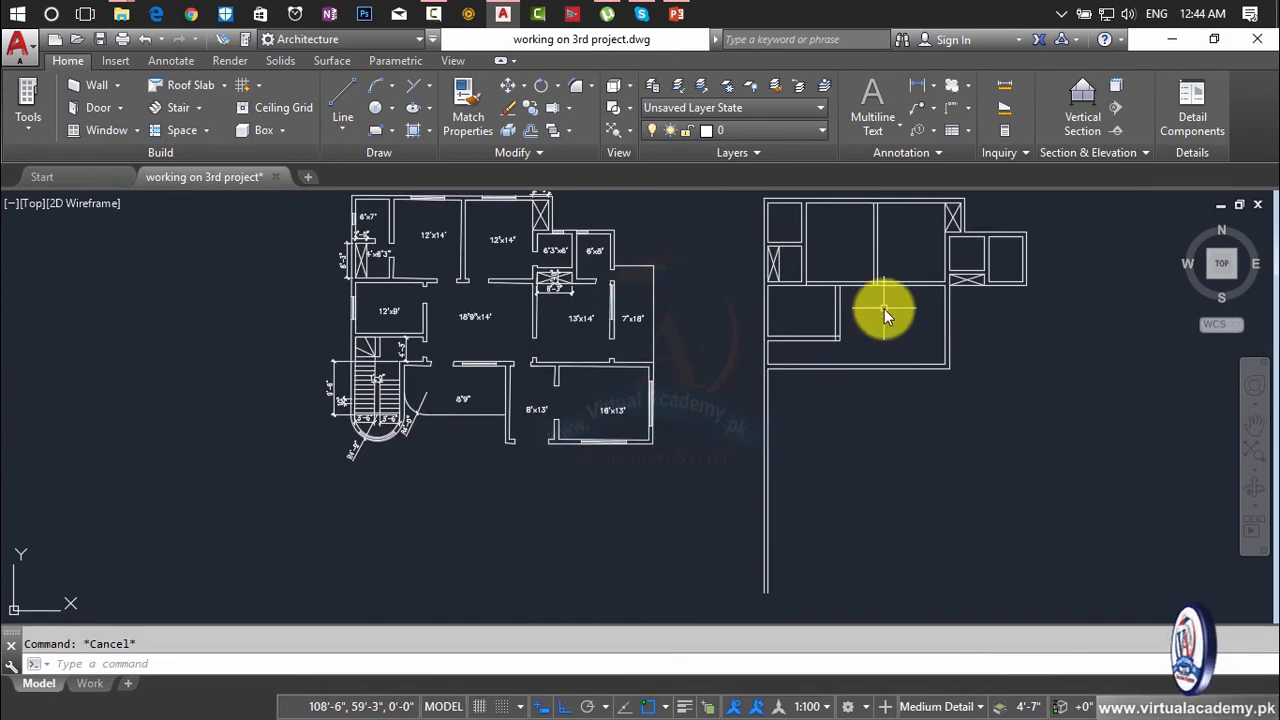
- Offset the outer line of the 18'9"x14' room's right wall 13' to the right for the 13'x14' room
middle_click_drag(884, 313, 804, 358)
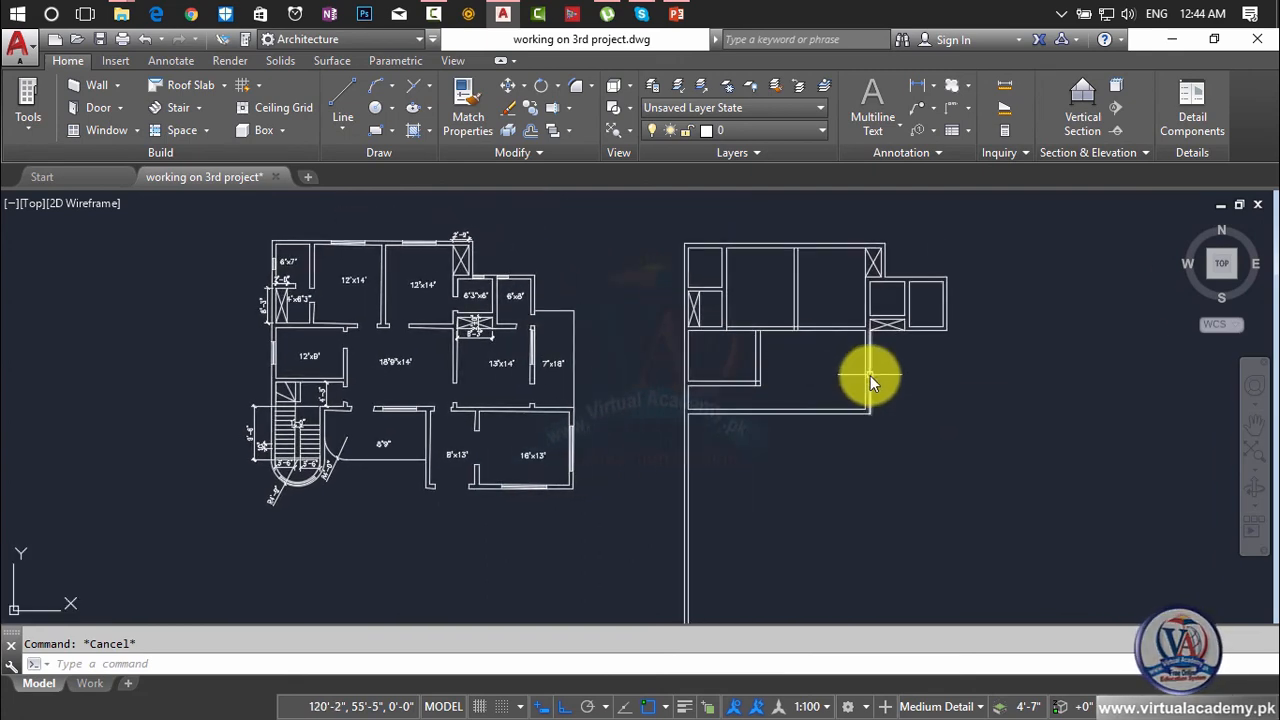
scroll(502, 376, "up", 2)
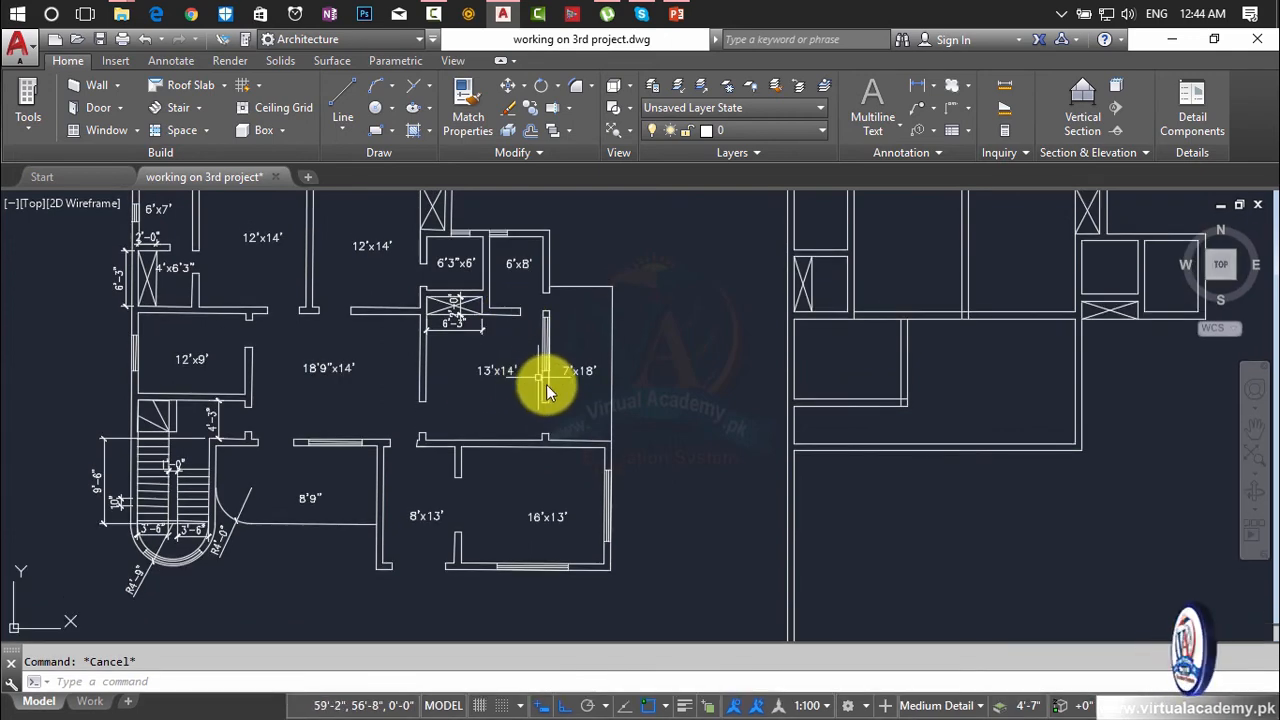
middle_click_drag(597, 420, 506, 377)
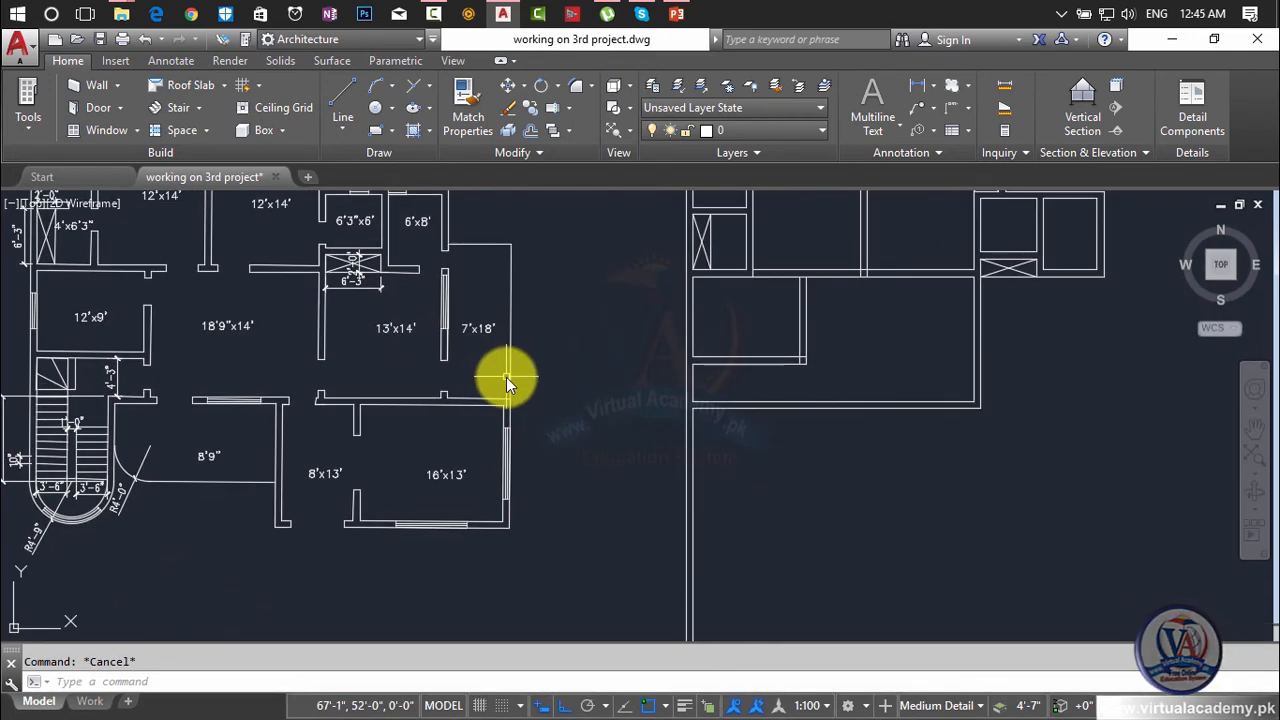
type("o")
key("Return")
type("13")
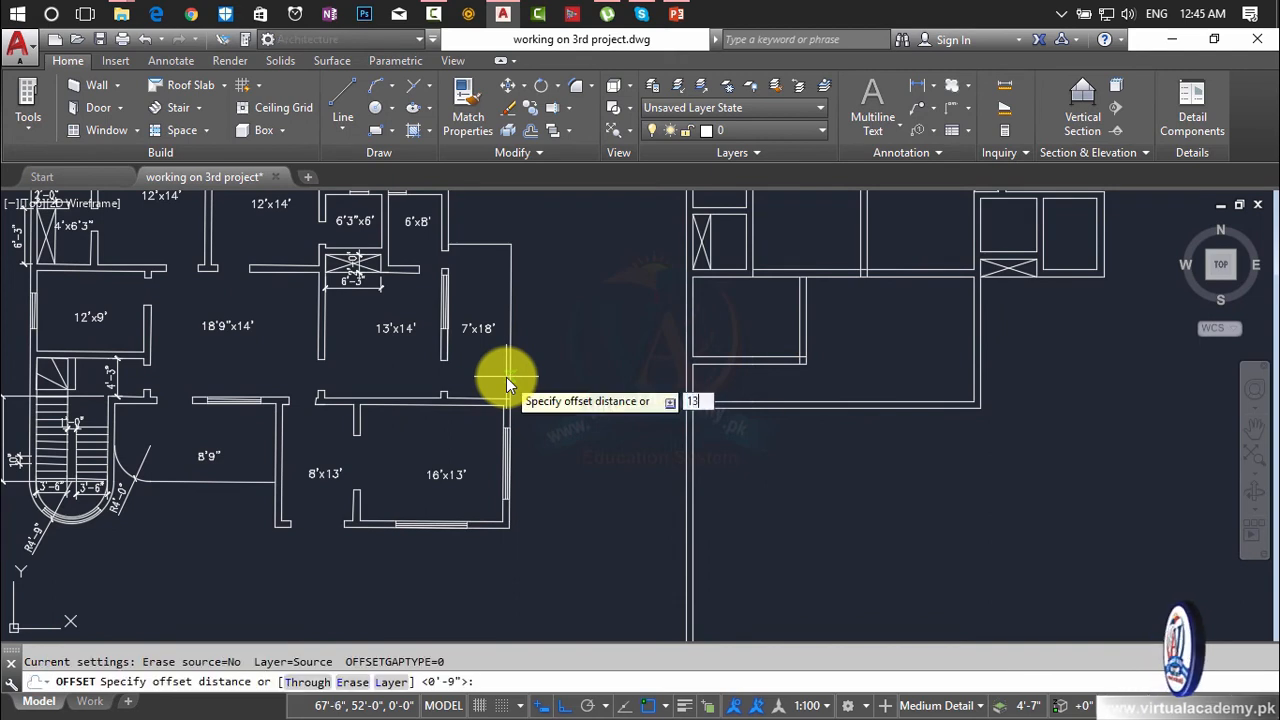
type("'")
key("Return")
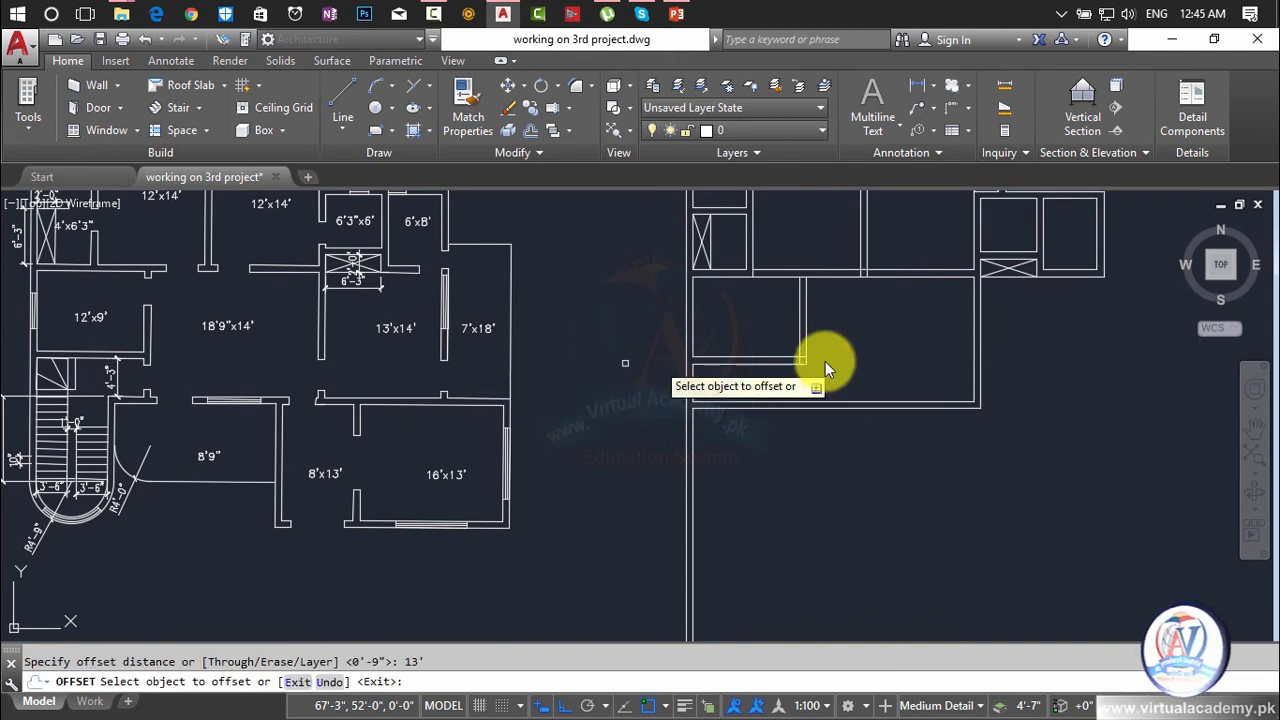
left_click(981, 344)
left_click(1107, 365)
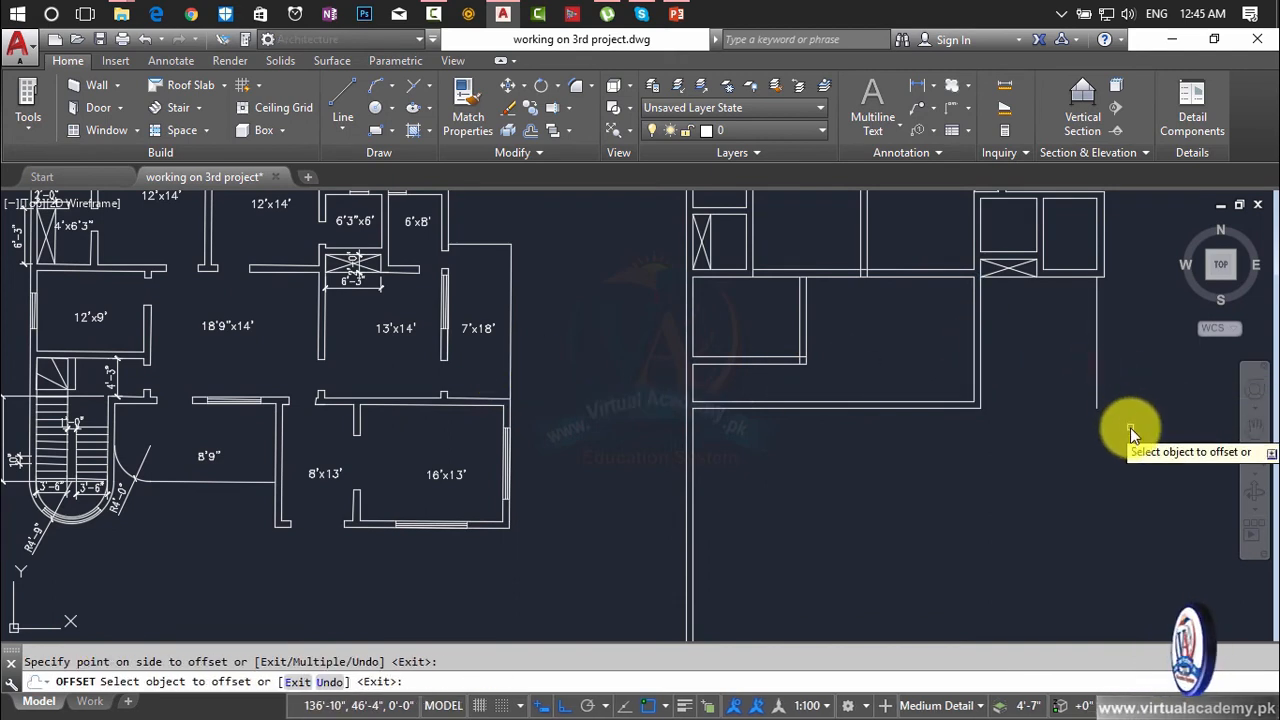
key("Escape")
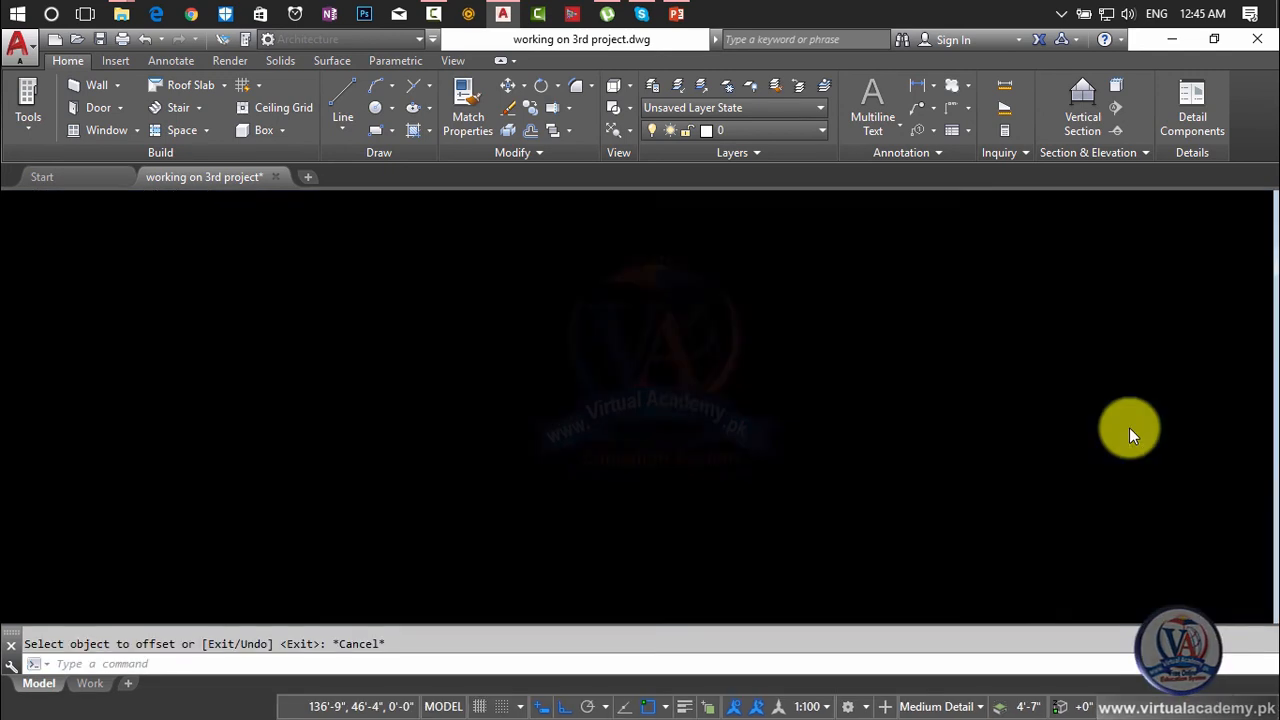
- Offset the bottom wall line below the 6'x8' room 14' downward for the 13'x14' room's lower wall
type("o")
key("Return")
type("14'")
key("Return")
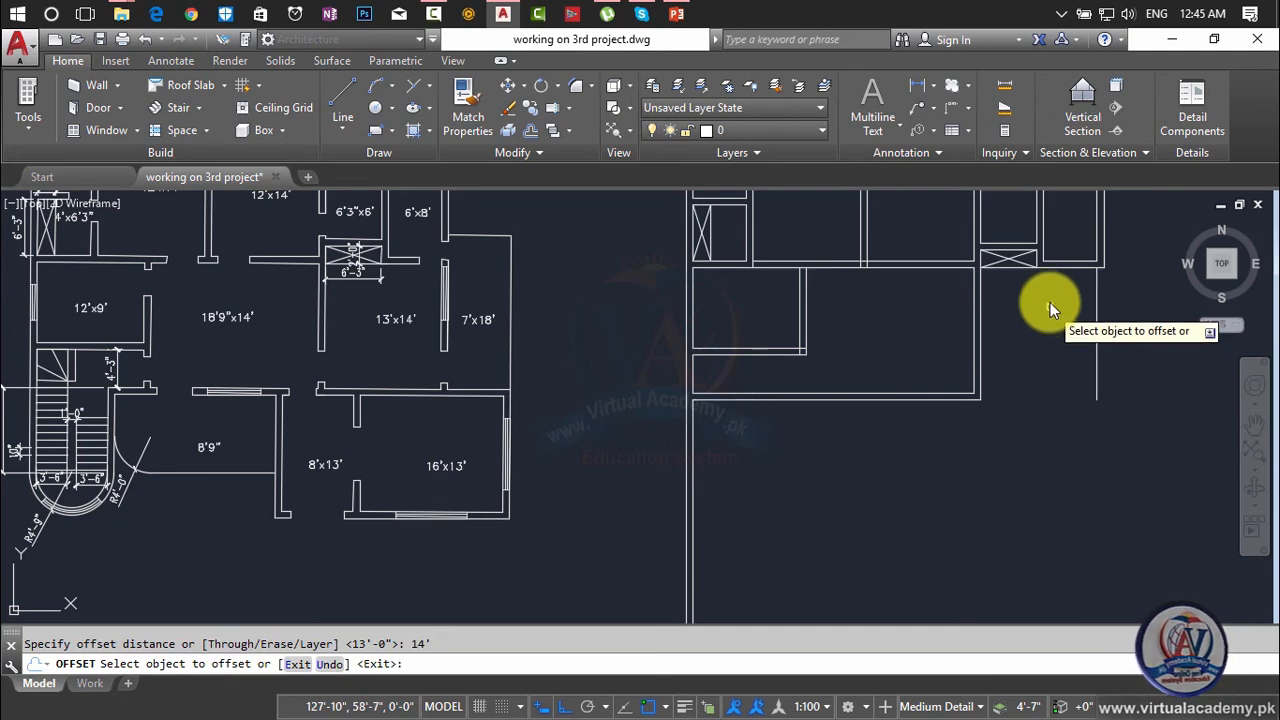
left_click(1052, 269)
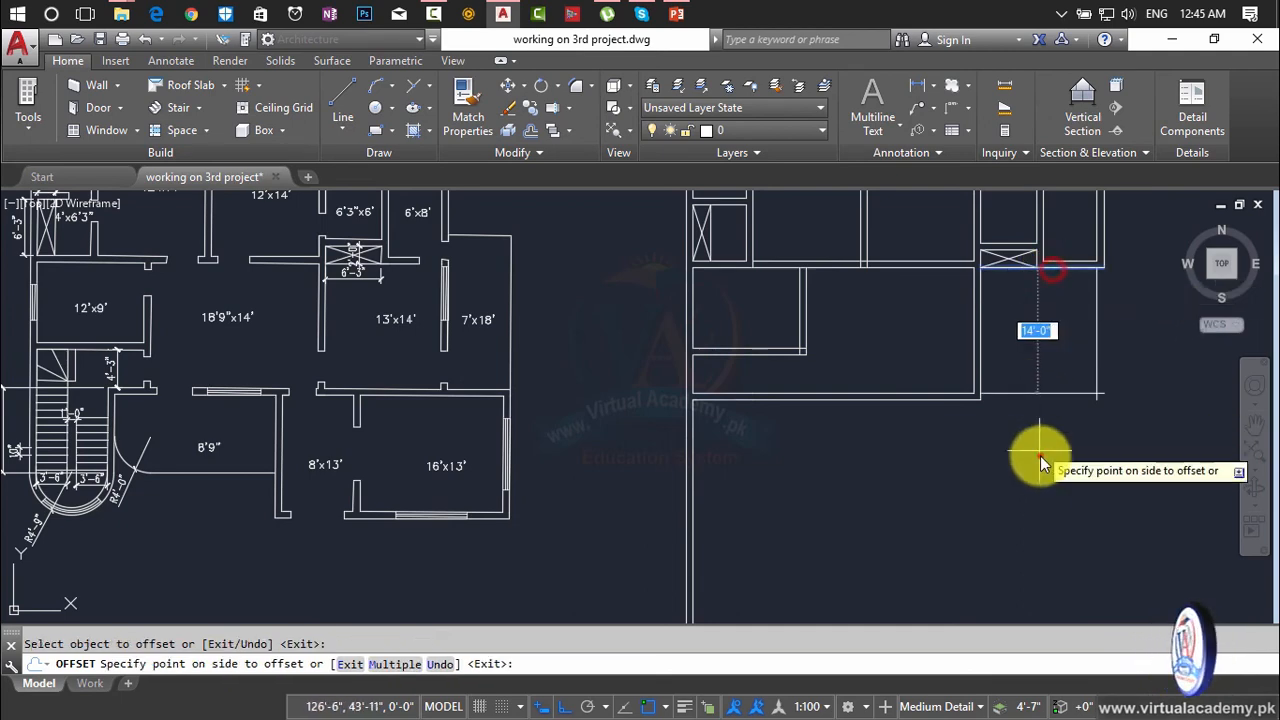
left_click(1046, 545)
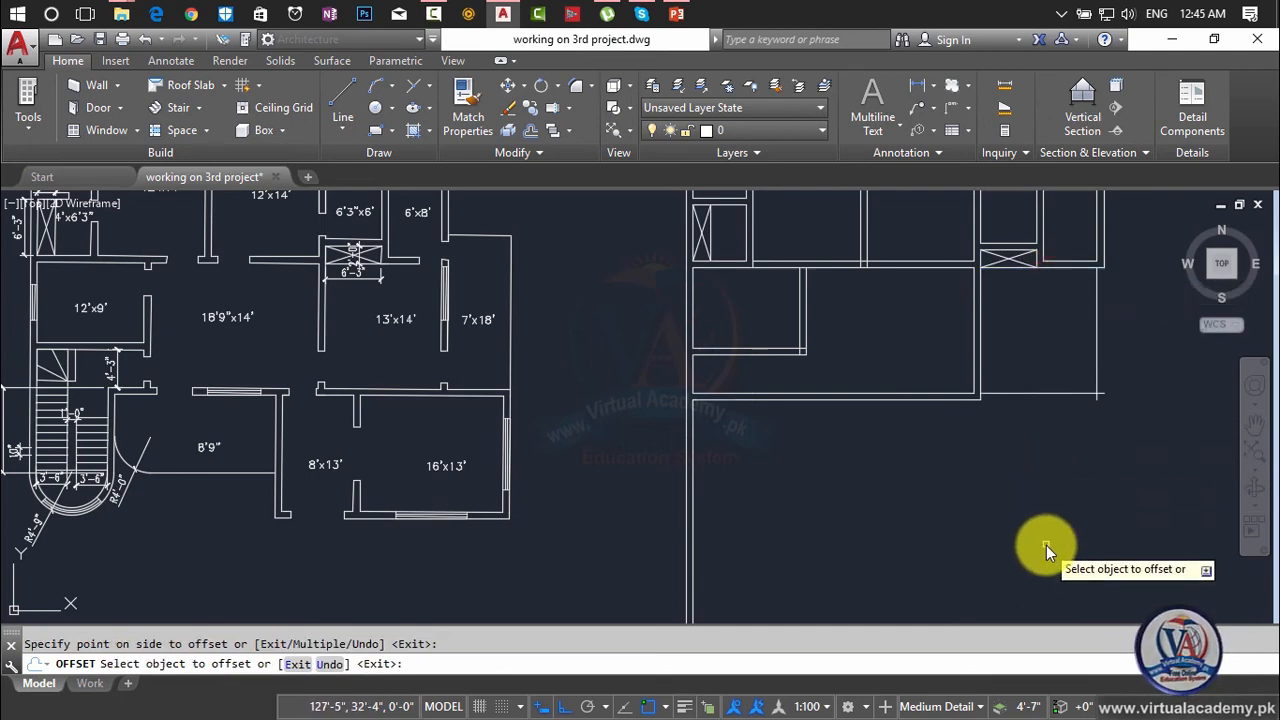
key("Escape")
- Offset the 13'x14' room's right and bottom wall lines outward by 9" for the wall thickness
type("o")
key("Return")
type("9\"")
key("Return")
left_click(1099, 373)
left_click(1140, 372)
left_click(1071, 394)
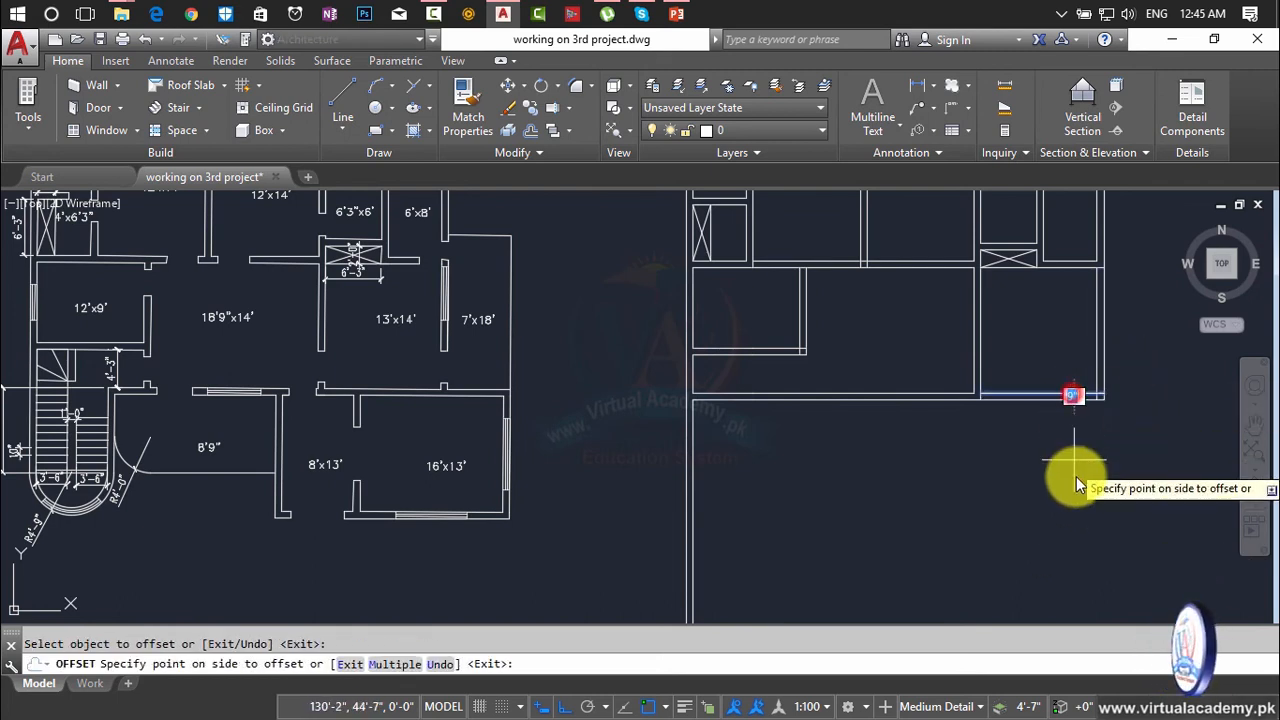
left_click(1091, 549)
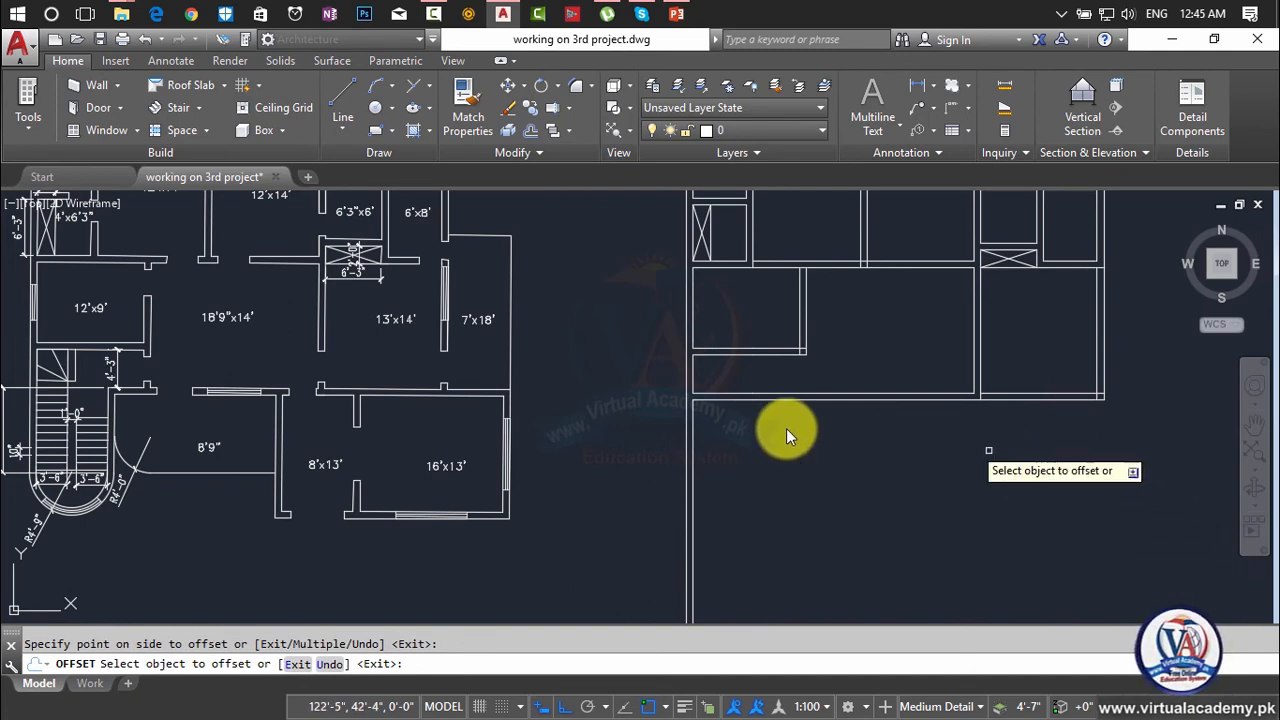
middle_click_drag(448, 334, 380, 345)
left_click(380, 345)
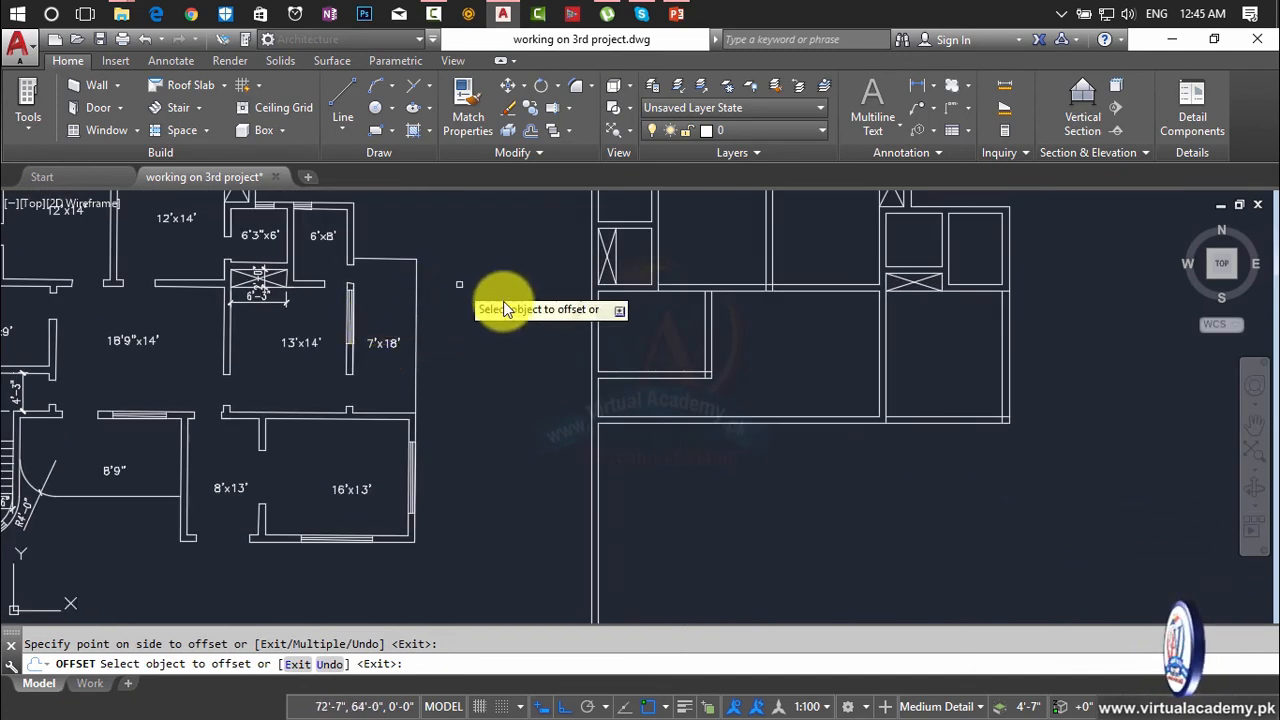
key("Escape")
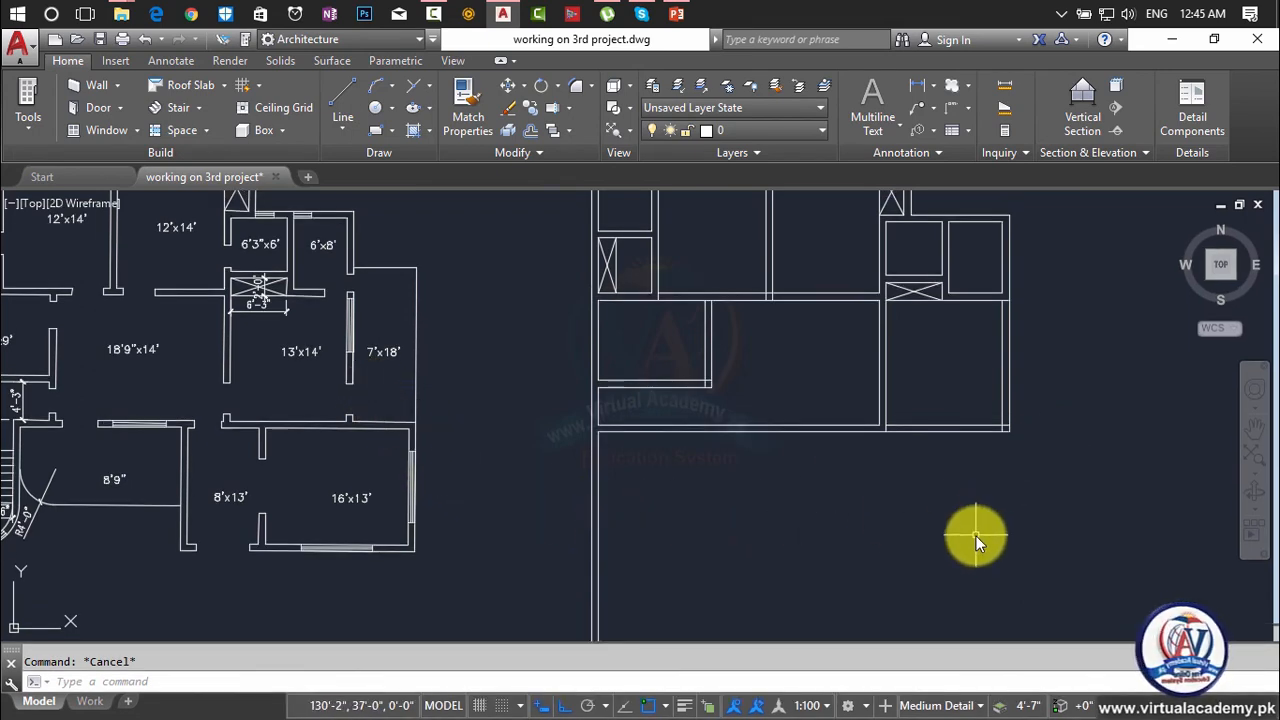
type("l")
key("Return")
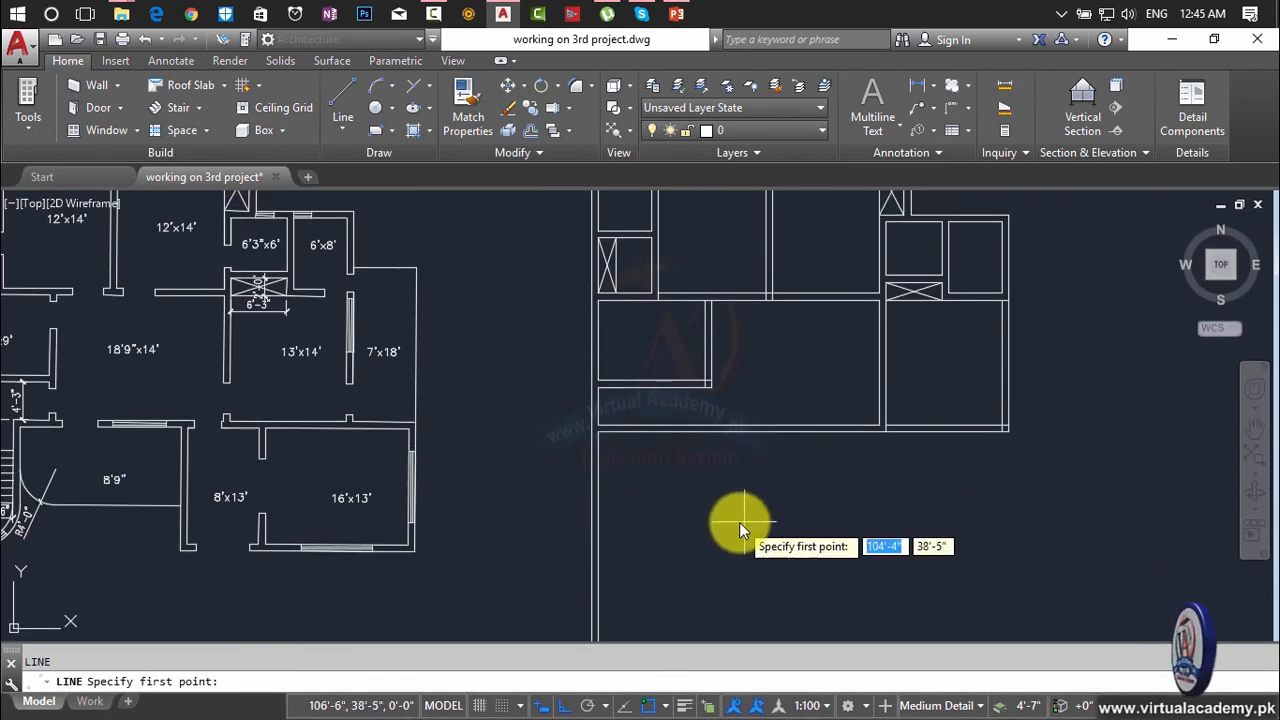
left_click(1007, 433)
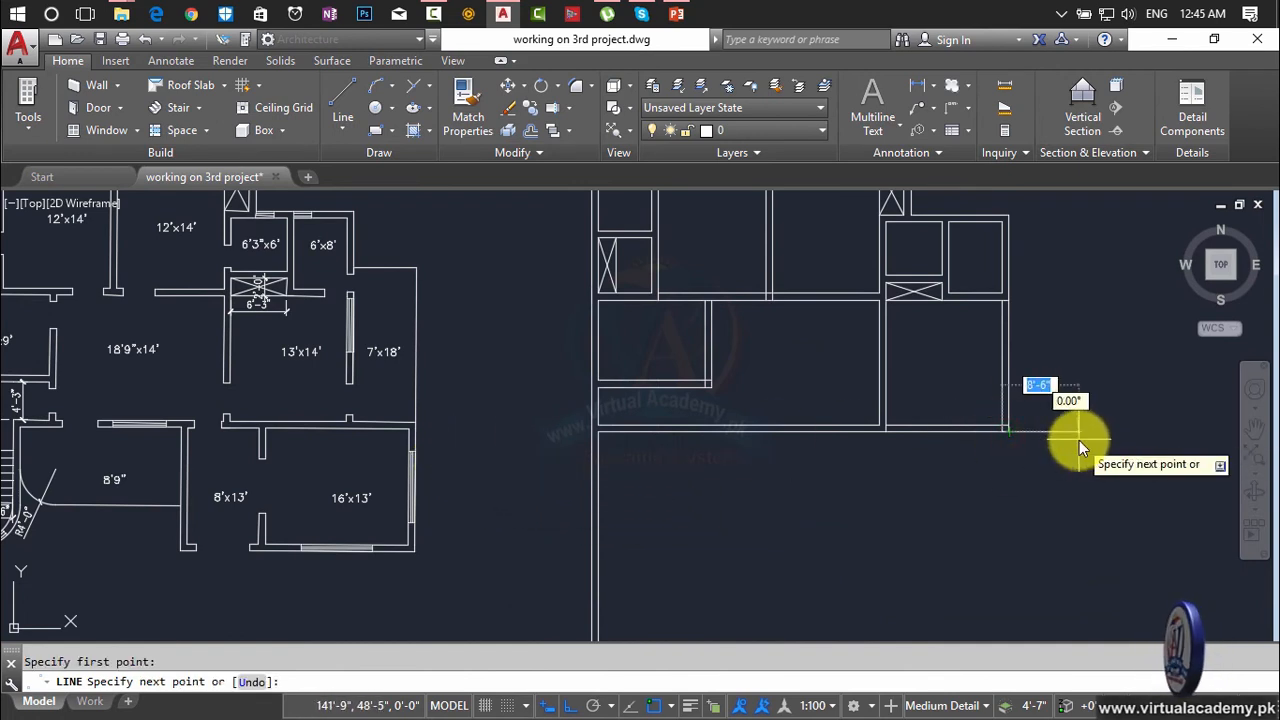
key("Escape")
- Measure the width of the 7'x18' area along its bottom wall in the reference plan
scroll(1040, 437, "up", 3)
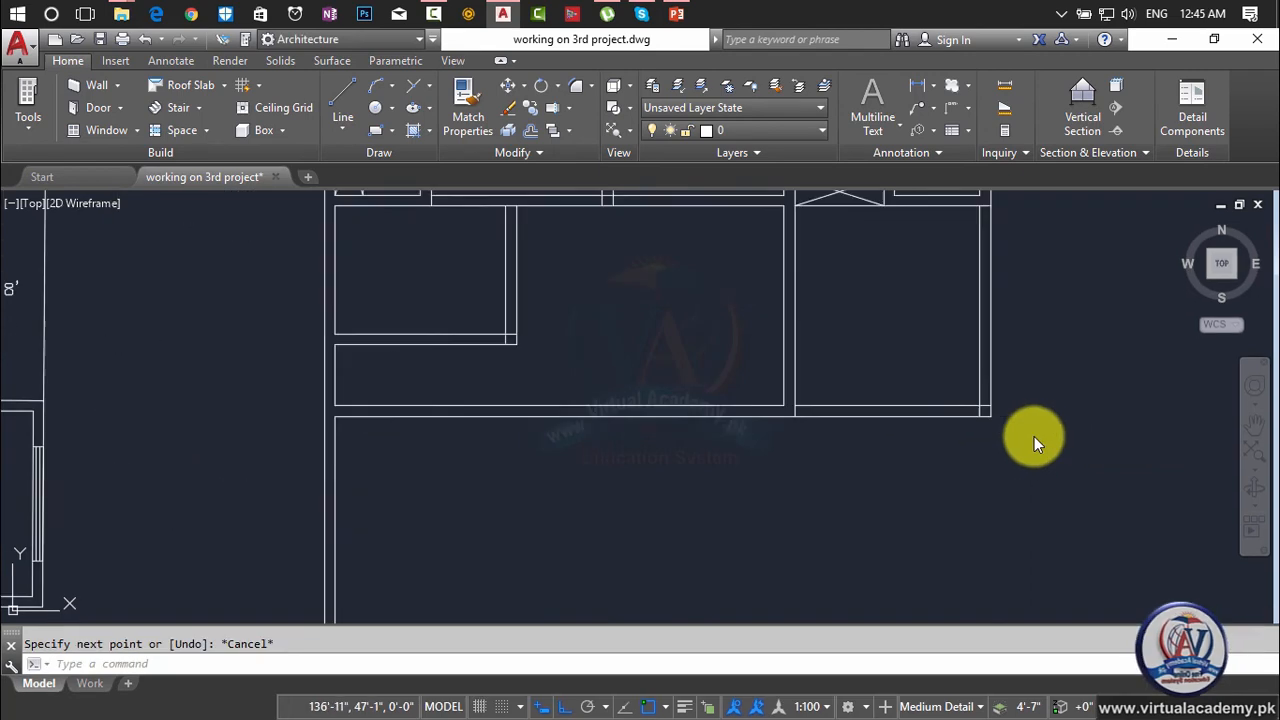
scroll(1001, 455, "down", 5)
scroll(455, 452, "up", 5)
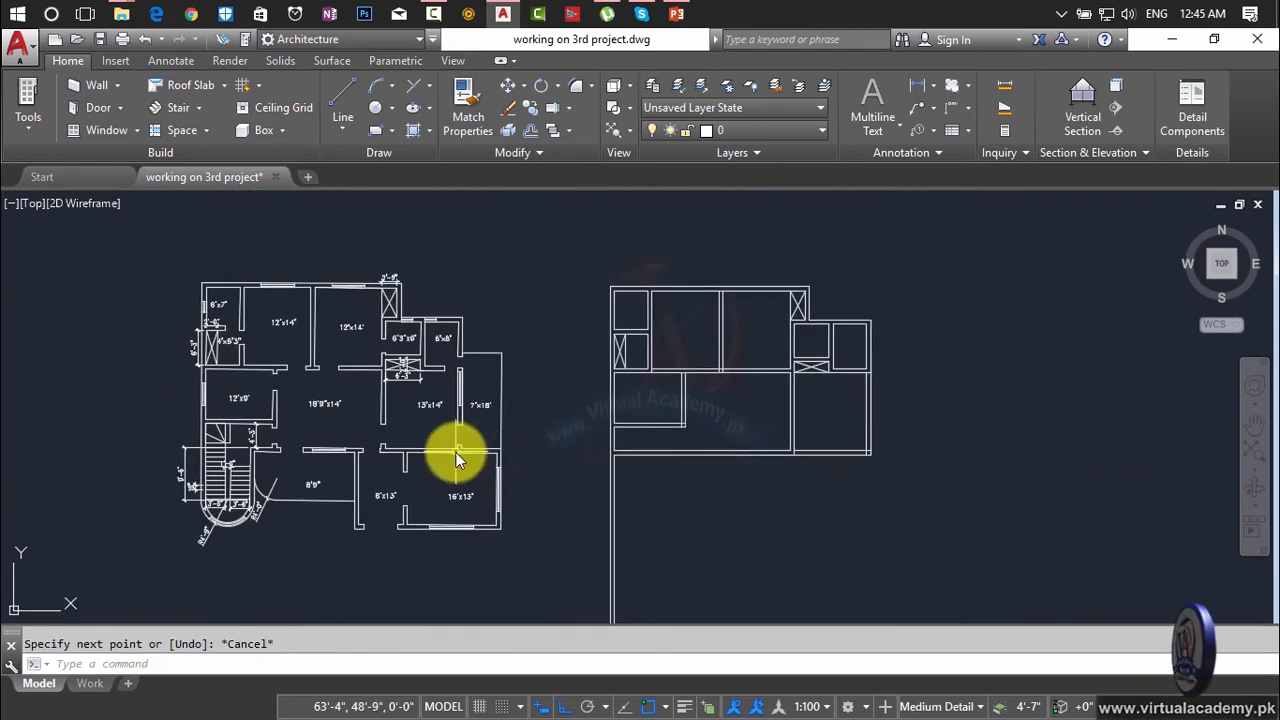
scroll(461, 450, "up", 2)
type("dist")
key("Return")
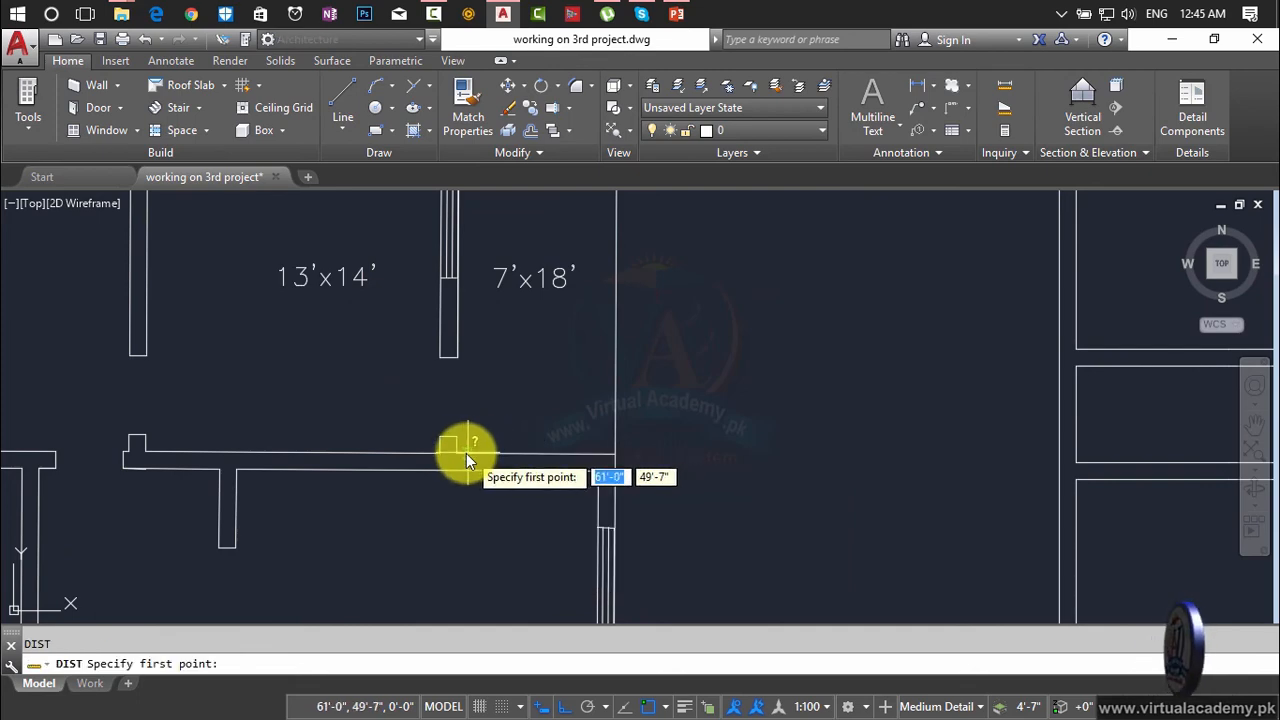
left_click(456, 453)
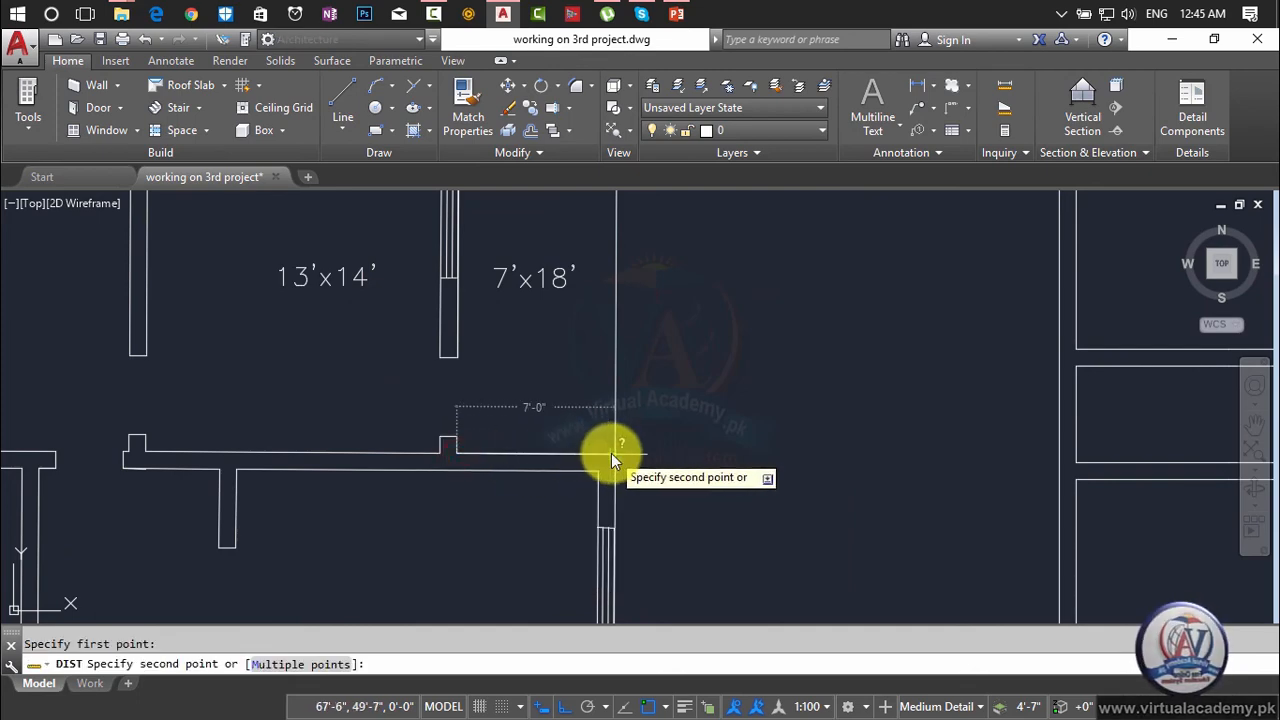
key("Escape")
scroll(897, 429, "down", 4)
middle_click_drag(897, 429, 541, 440)
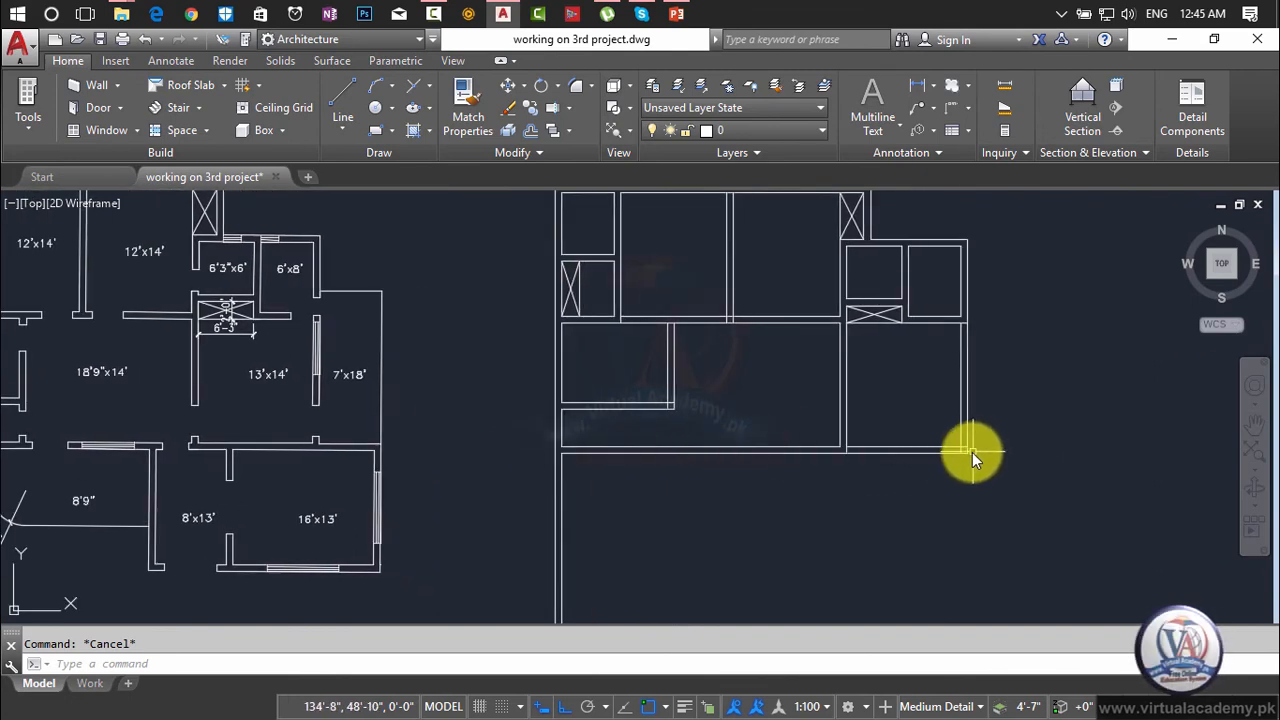
scroll(970, 455, "up", 5)
type("di")
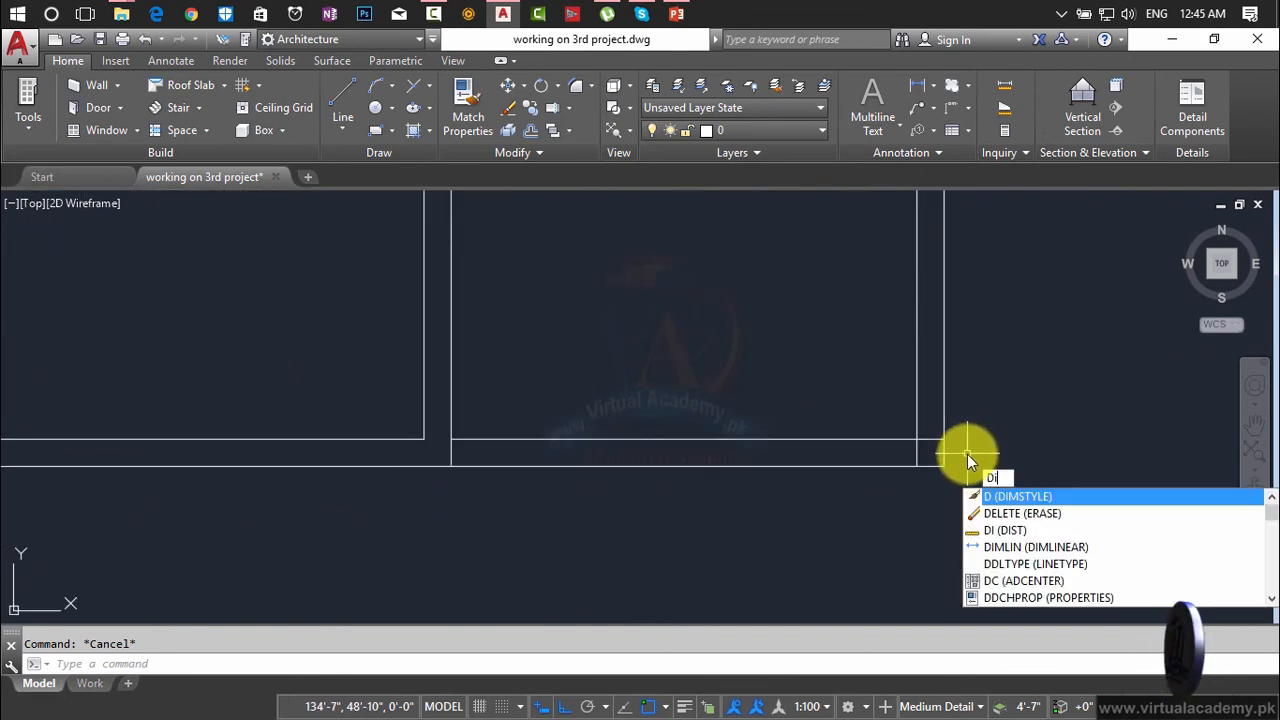
key("Return")
left_click(943, 466)
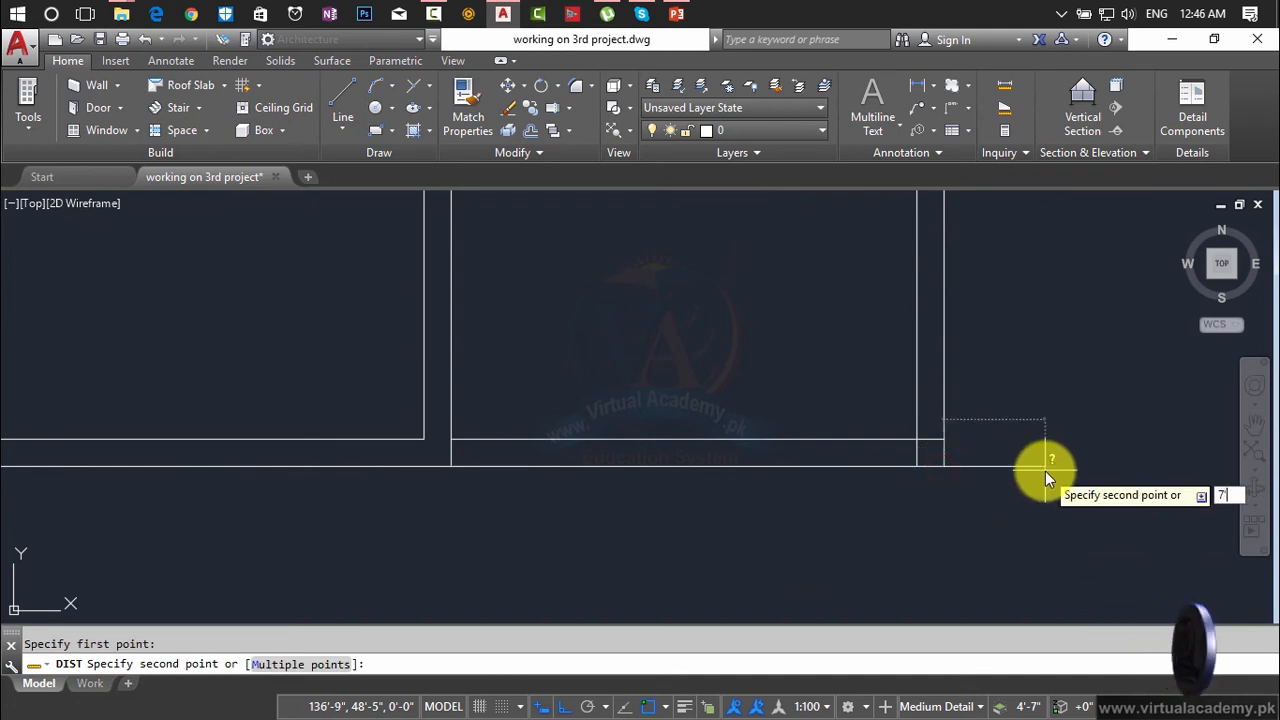
left_click(1045, 471)
key("Escape")
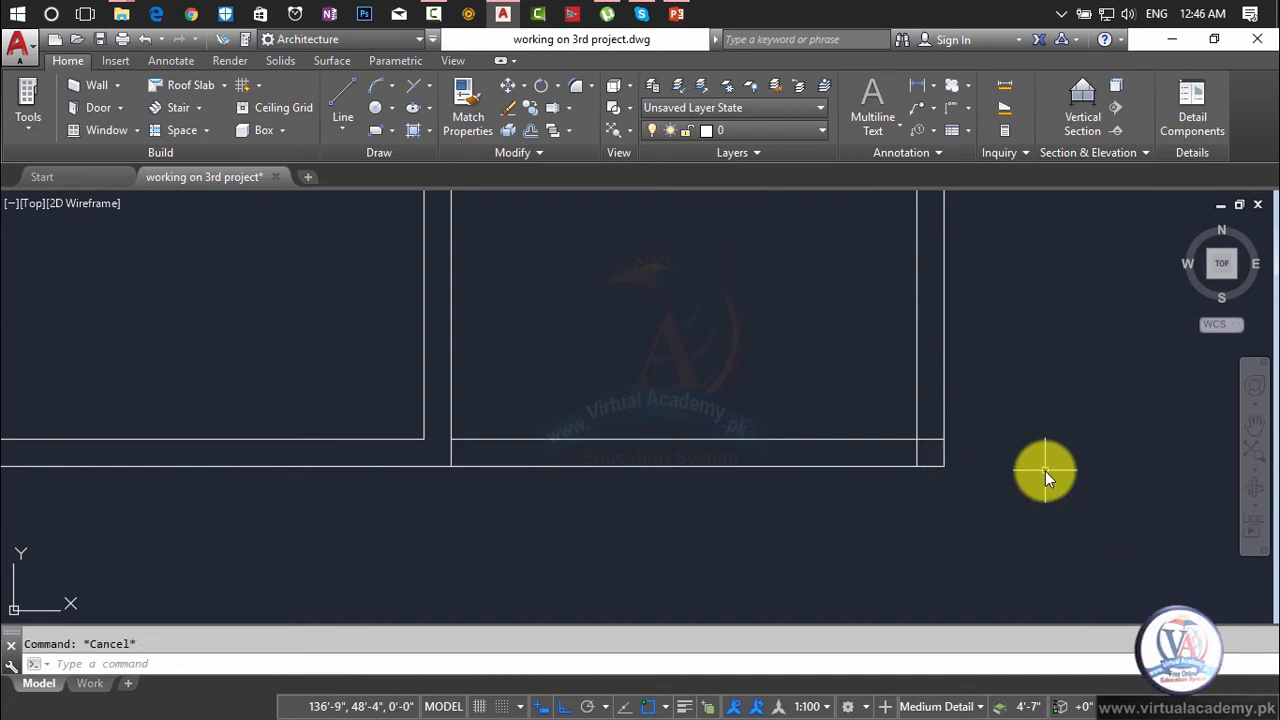
- Draw a 7' horizontal line to the right from the lower-right outer corner of the 13'x14' room
type("l")
key("Return")
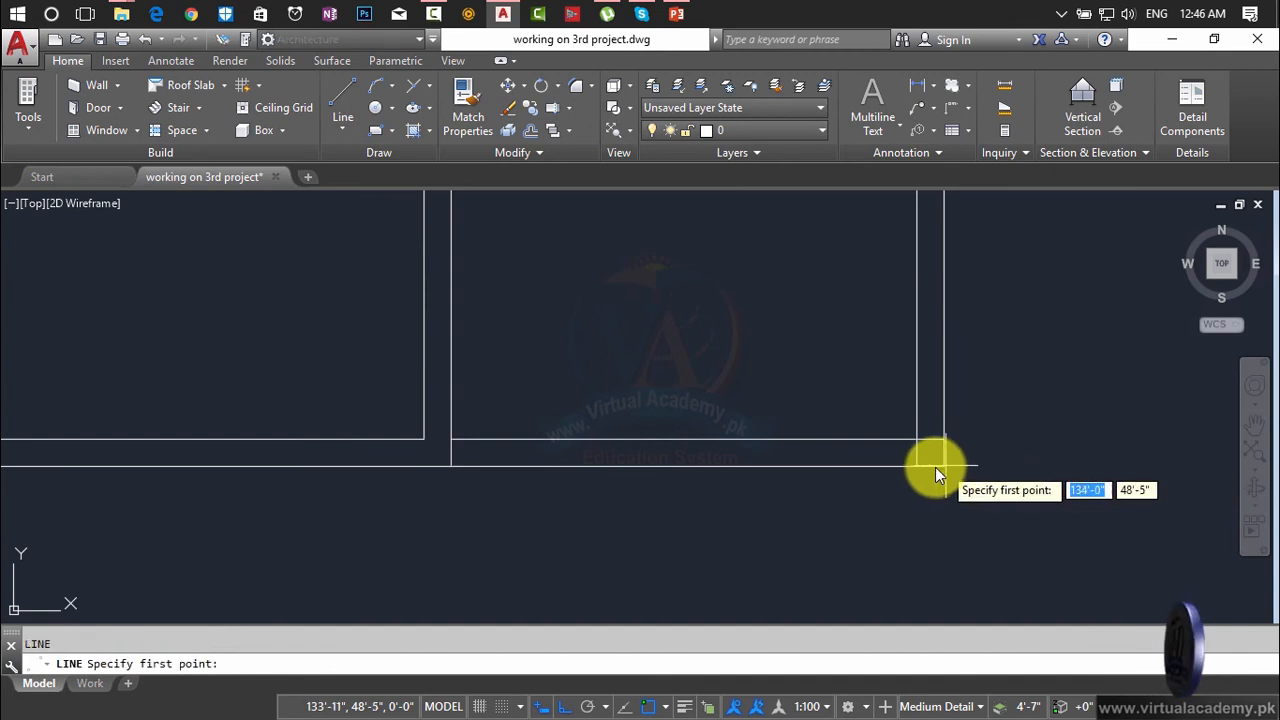
left_click(943, 466)
type("7")
key("Return")
key("Return")
key("Escape")
- Offset the new 7' line upward by 9" to form the bottom wall of the 7'x18' area
type("o")
key("Return")
type("9")
key("Return")
left_click(1062, 467)
left_click(1042, 425)
scroll(1016, 439, "down", 6)
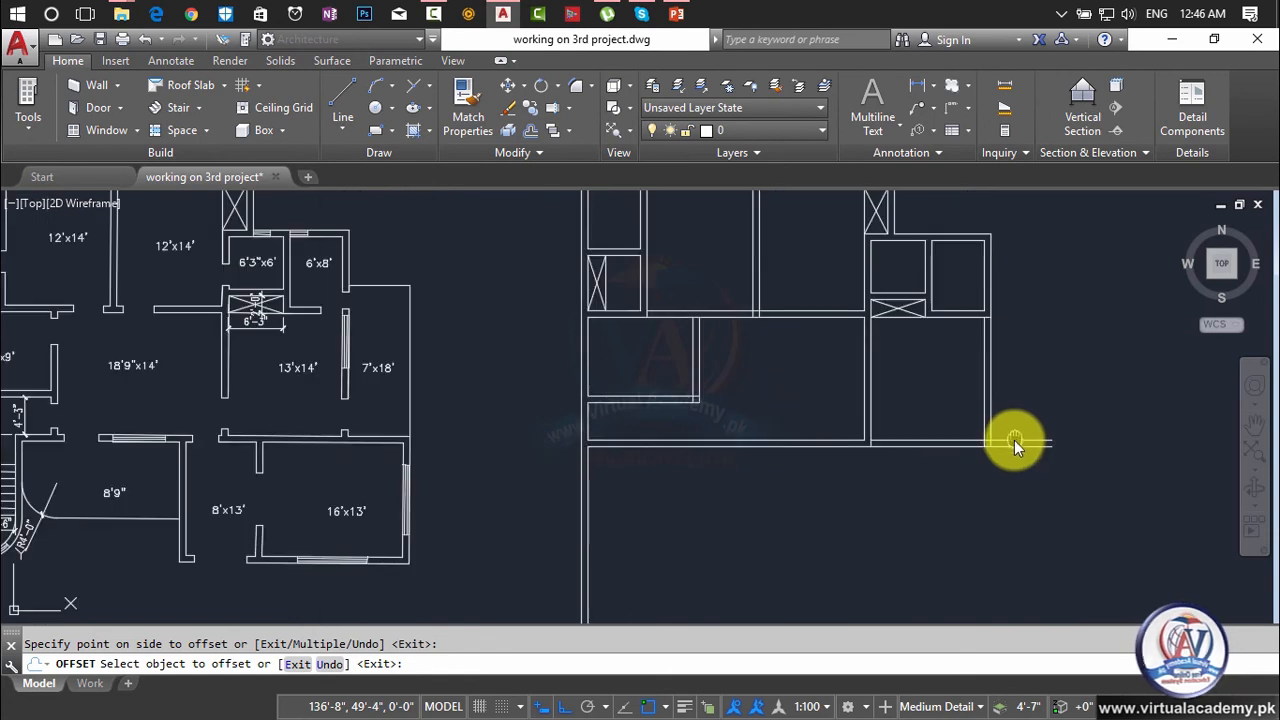
key("Escape")
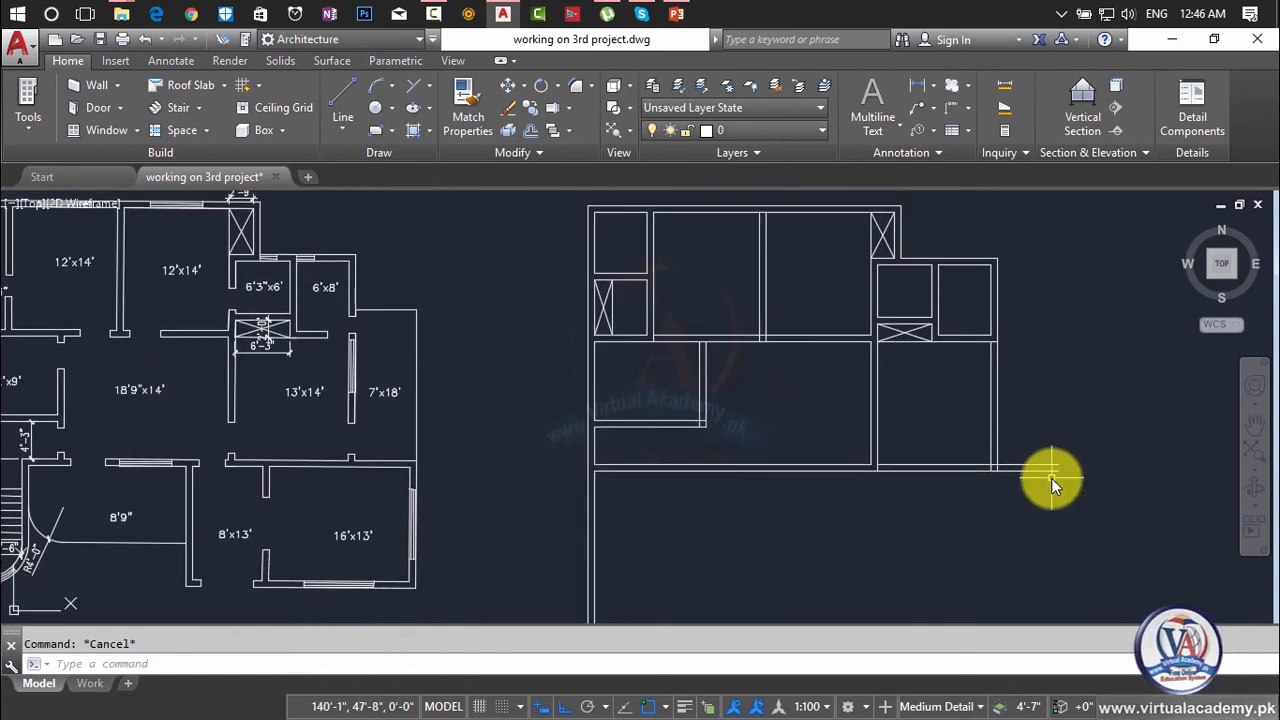
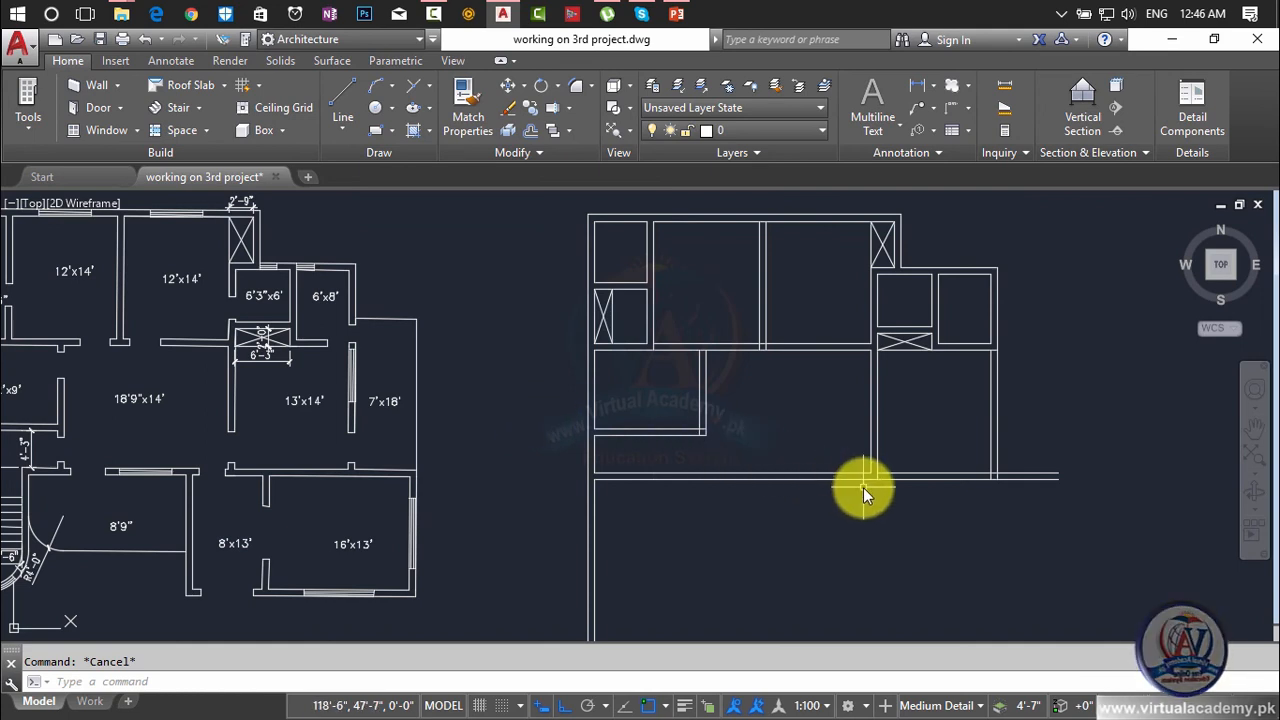
- Offset the outer line of the 13'x14' room's right wall 7' to the right for the 7'x18' area
type("o")
key("Return")
type("7'")
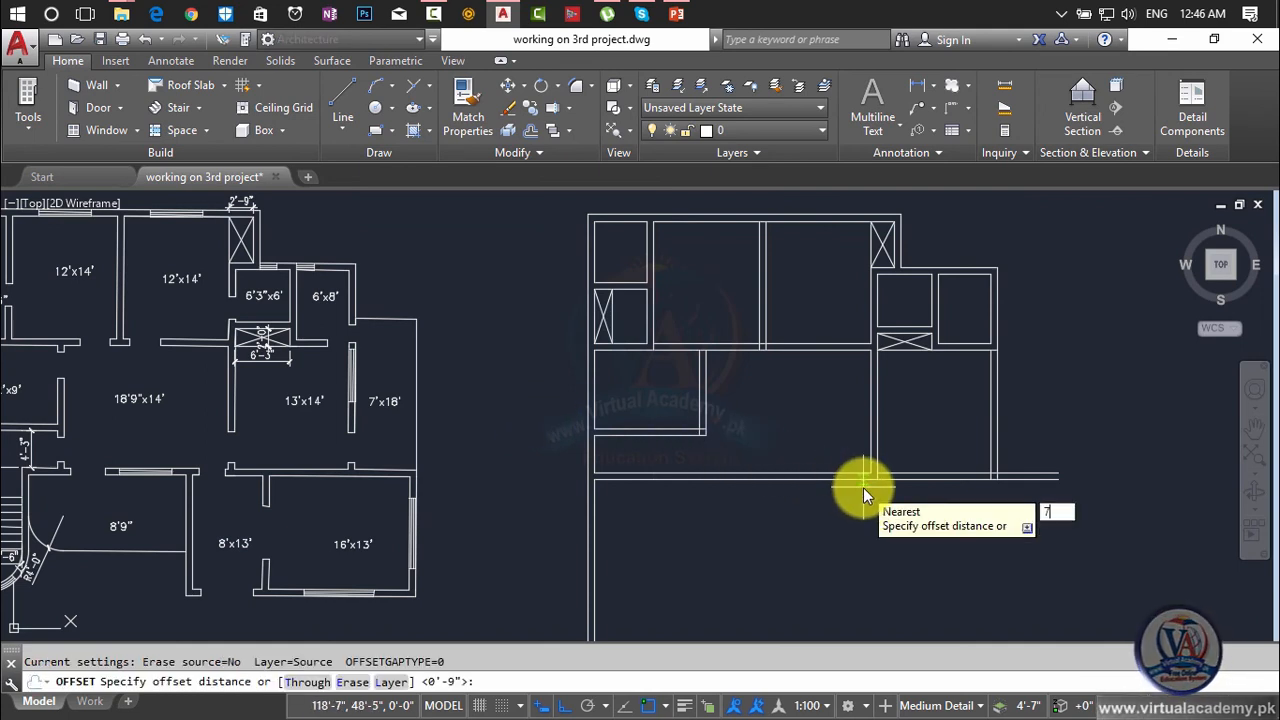
key("Return")
left_click(997, 449)
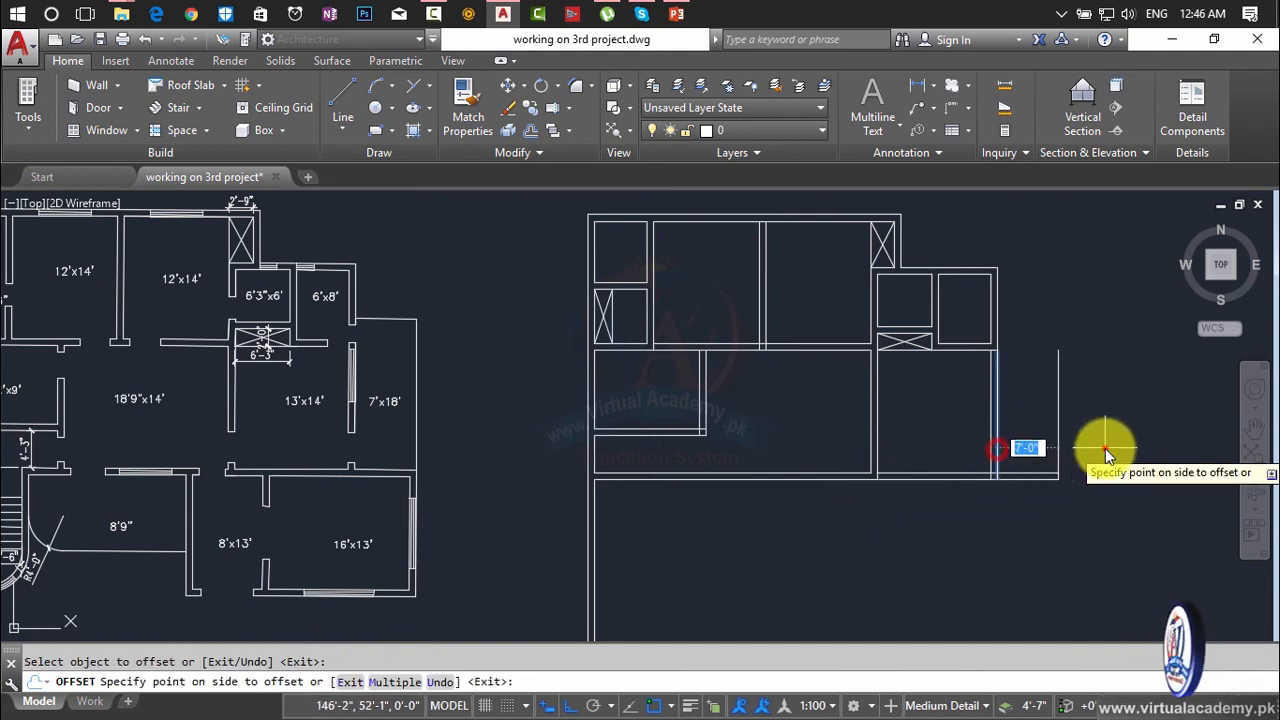
left_click(1127, 458)
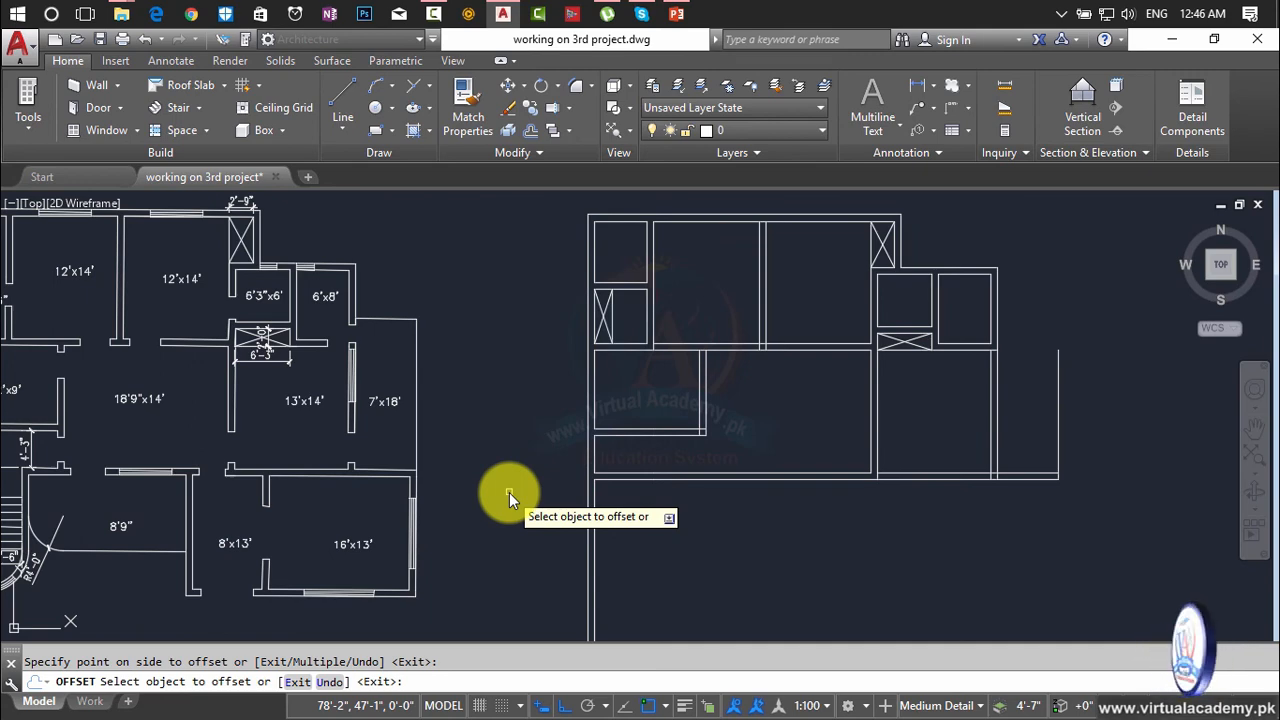
key("Escape")
- Measure the 7'x18' area's width along its bottom wall in the reference plan
scroll(413, 447, "up", 4)
type("DI")
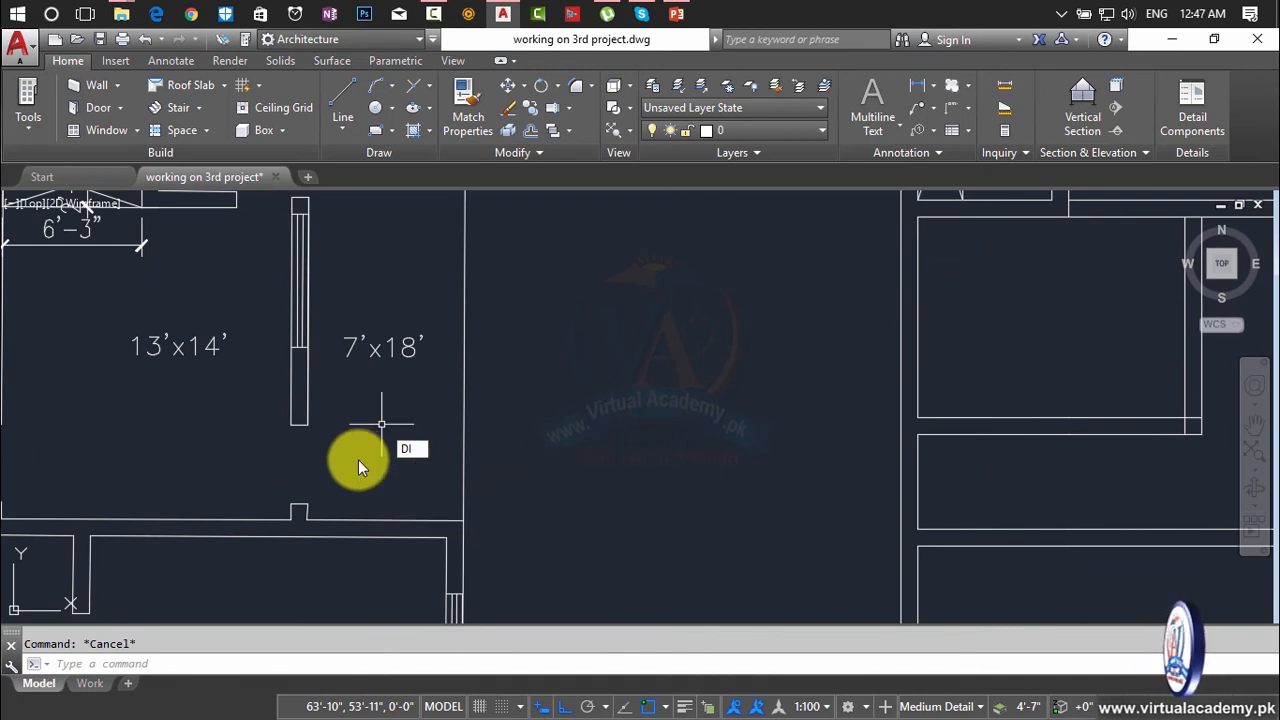
key("Return")
left_click(307, 519)
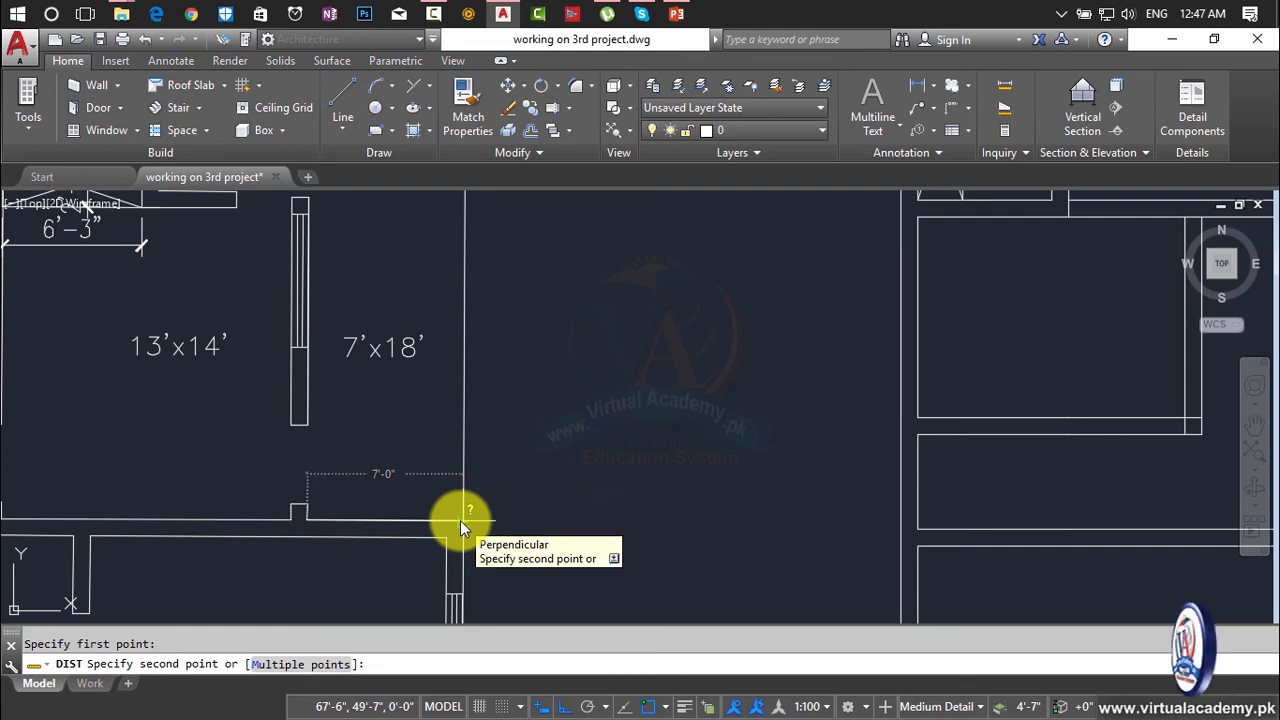
key("Escape")
scroll(580, 470, "down", 5)
scroll(980, 430, "up", 5)
scroll(971, 421, "down", 5)
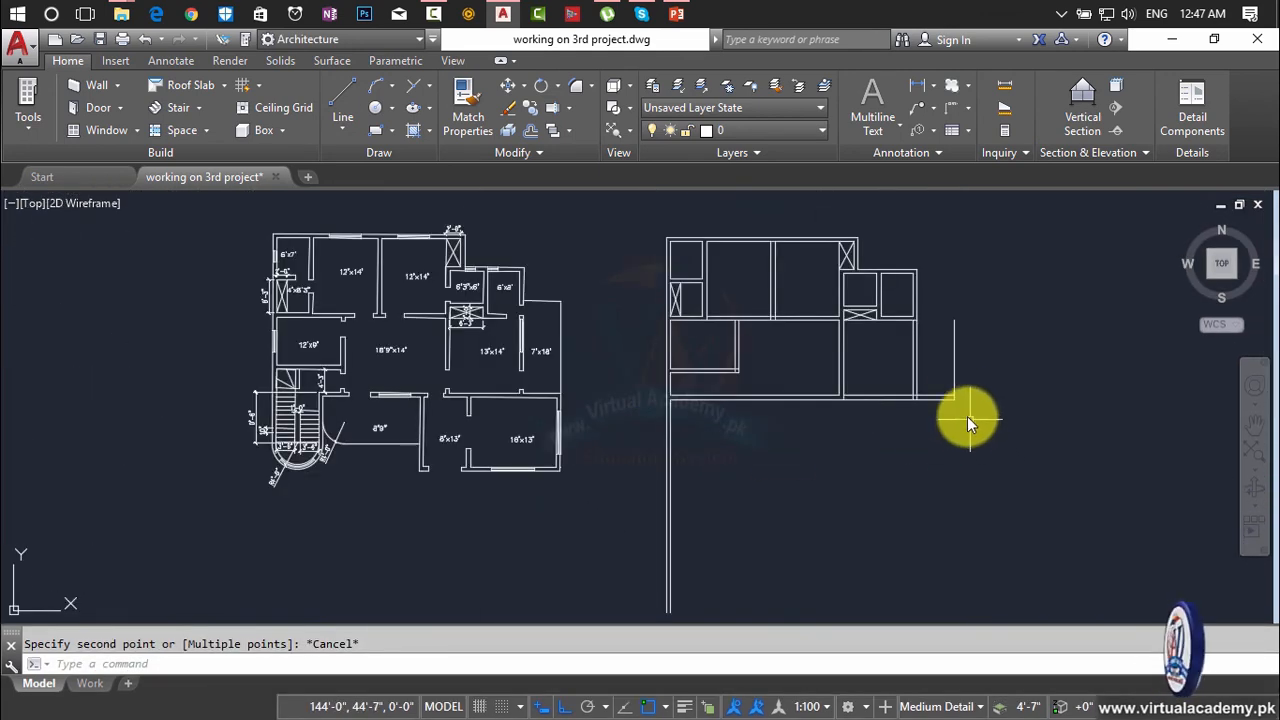
- Stretch the 7'x18' area's right line downward past the bottom wall and offset it 9" inward
left_click(953, 381)
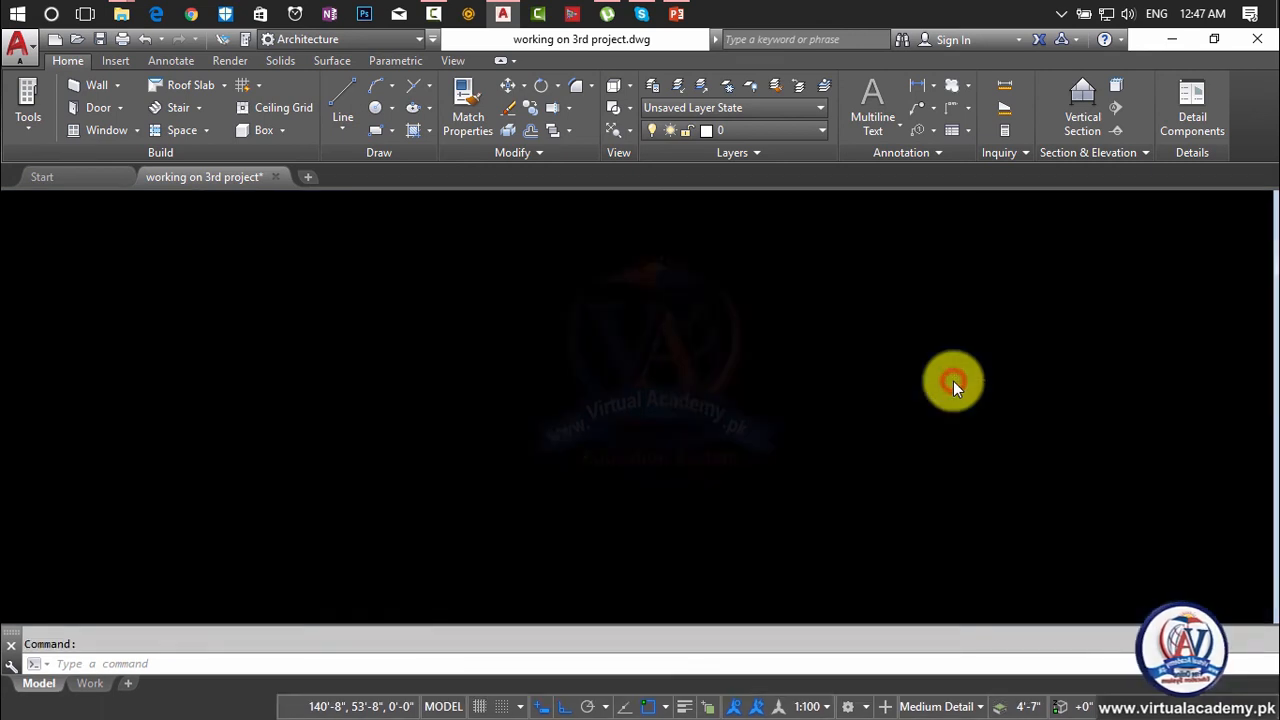
key("Escape")
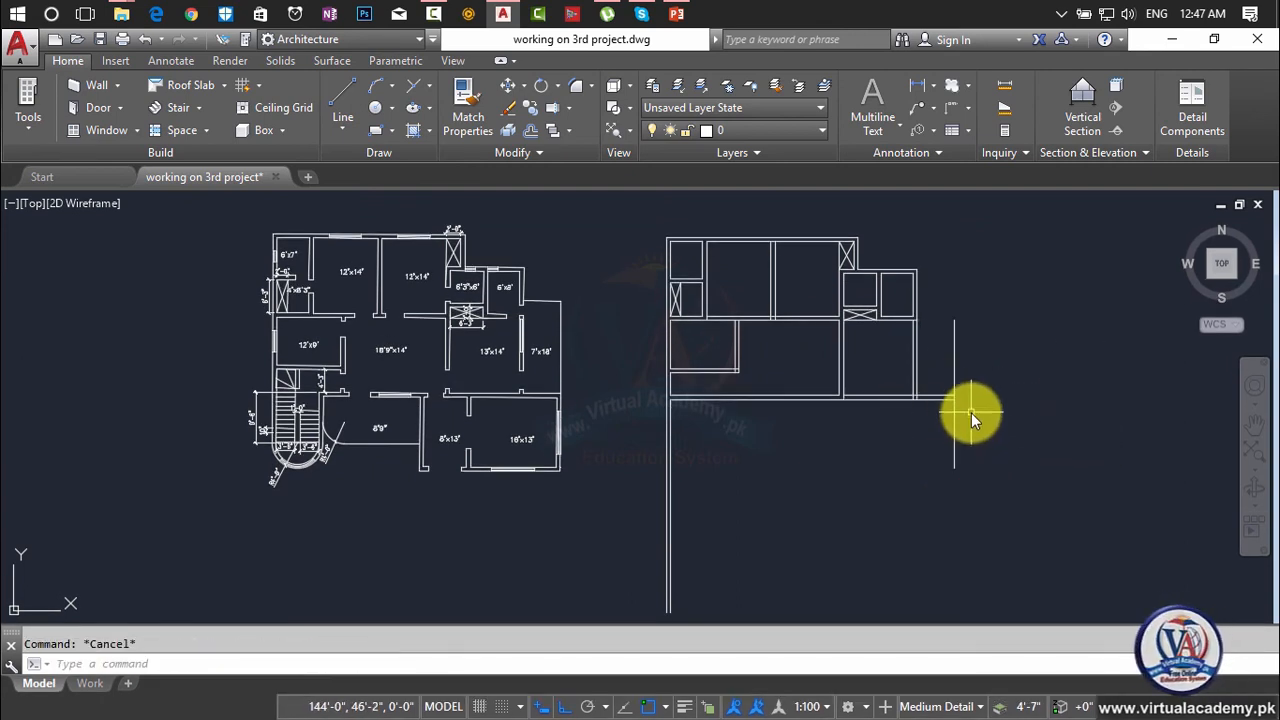
scroll(971, 414, "up", 2)
type("o")
key("Return")
type("9\"")
key("Return")
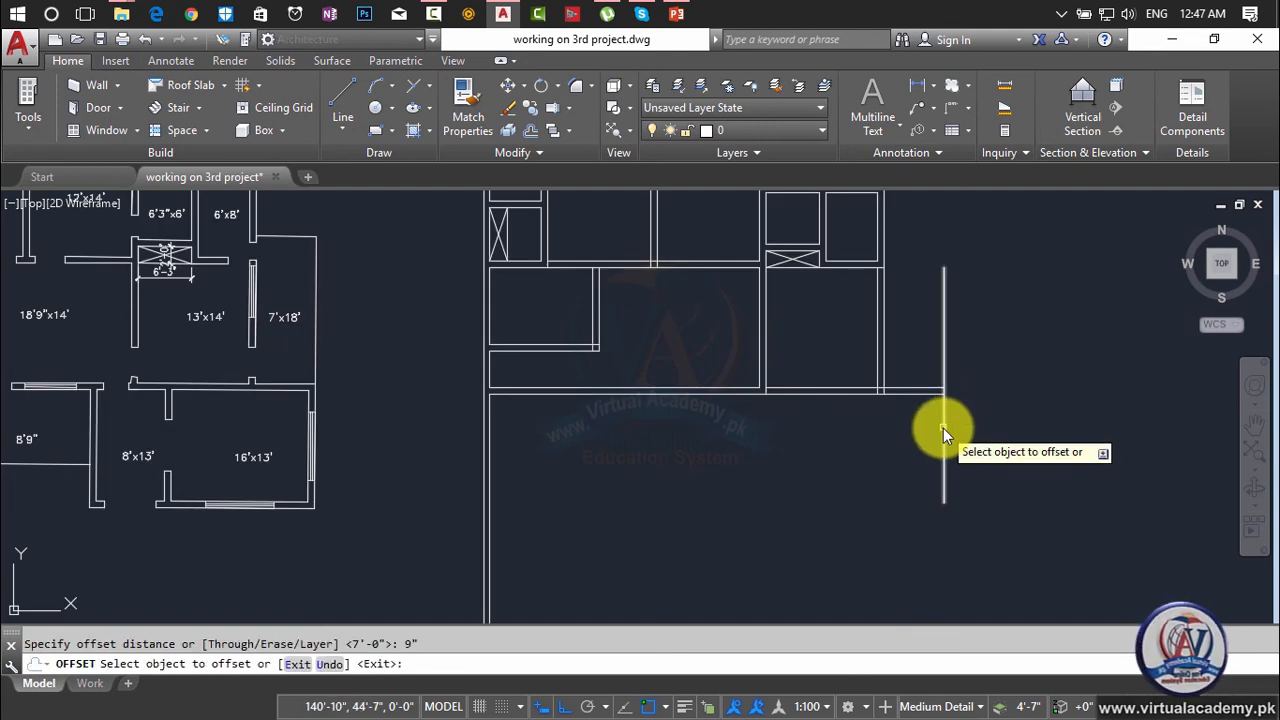
left_click(943, 428)
left_click(908, 443)
scroll(949, 379, "up", 2)
key("Escape")
- Trim the upper part of the inner offset line above the 7'x18' area's bottom wall
type("tr")
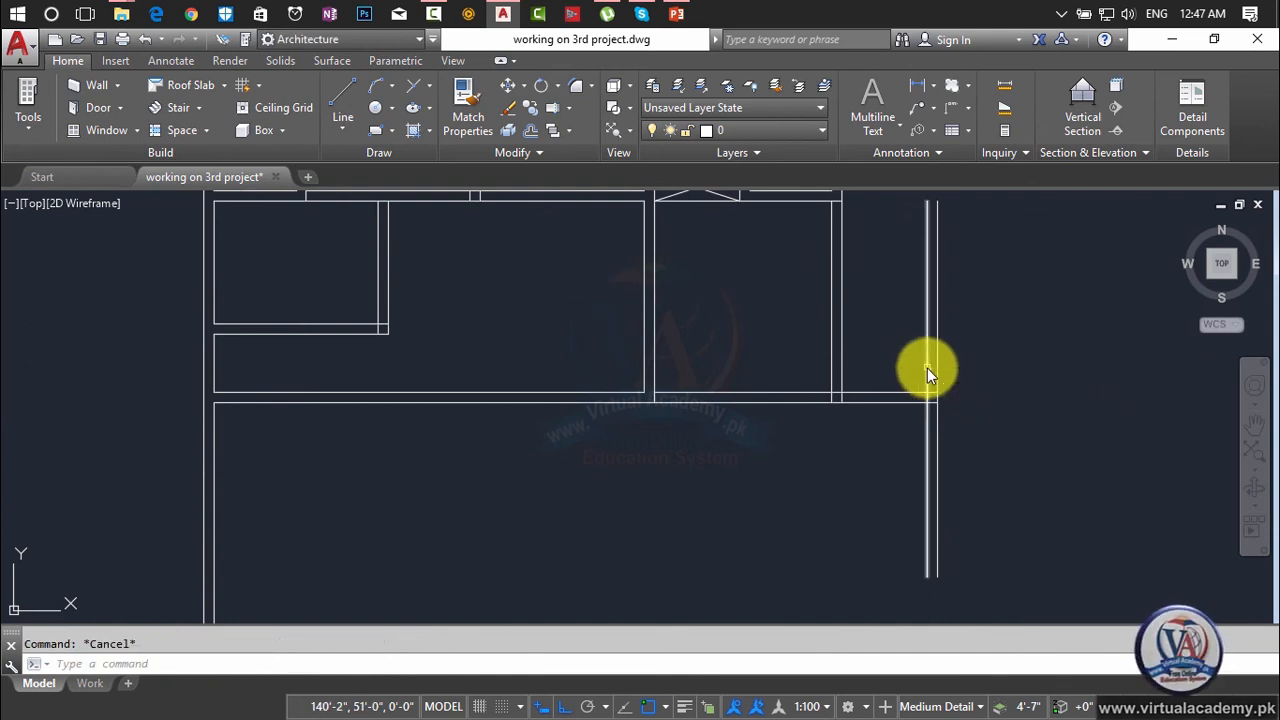
key("Return")
scroll(928, 368, "down", 3)
middle_click_drag(932, 370, 946, 428)
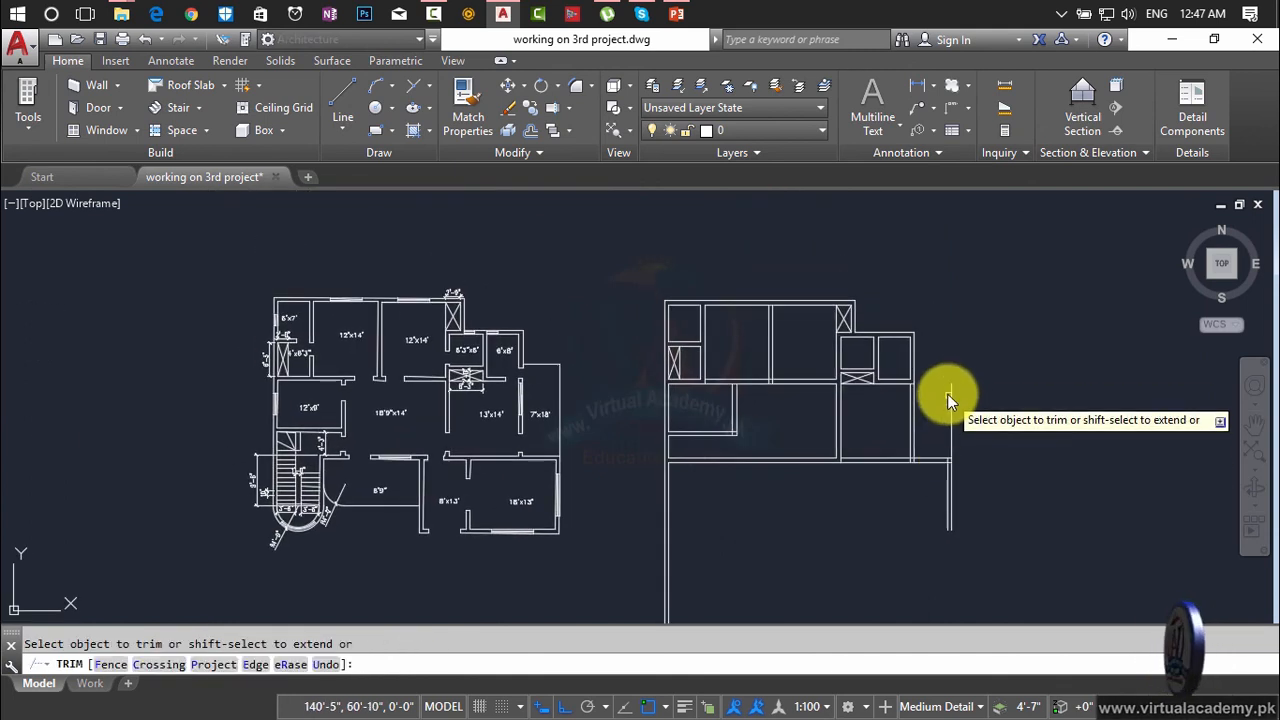
key("Escape")
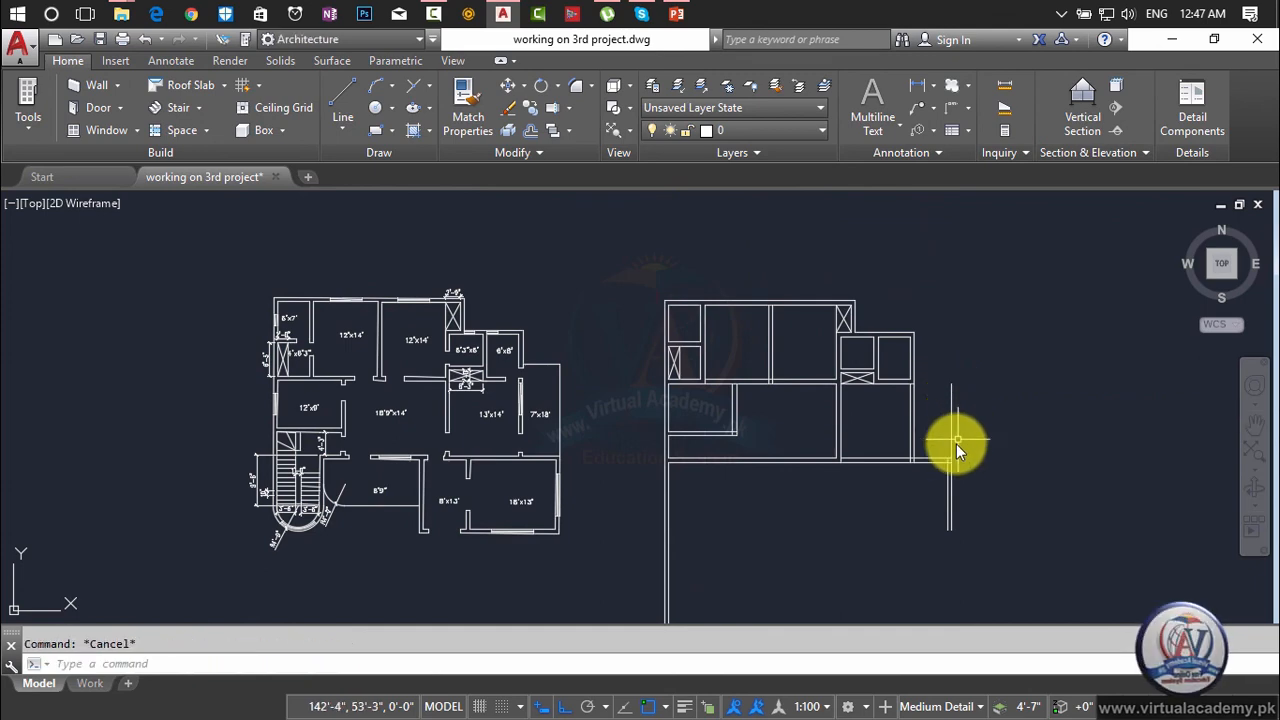
left_click(951, 442)
key("Escape")
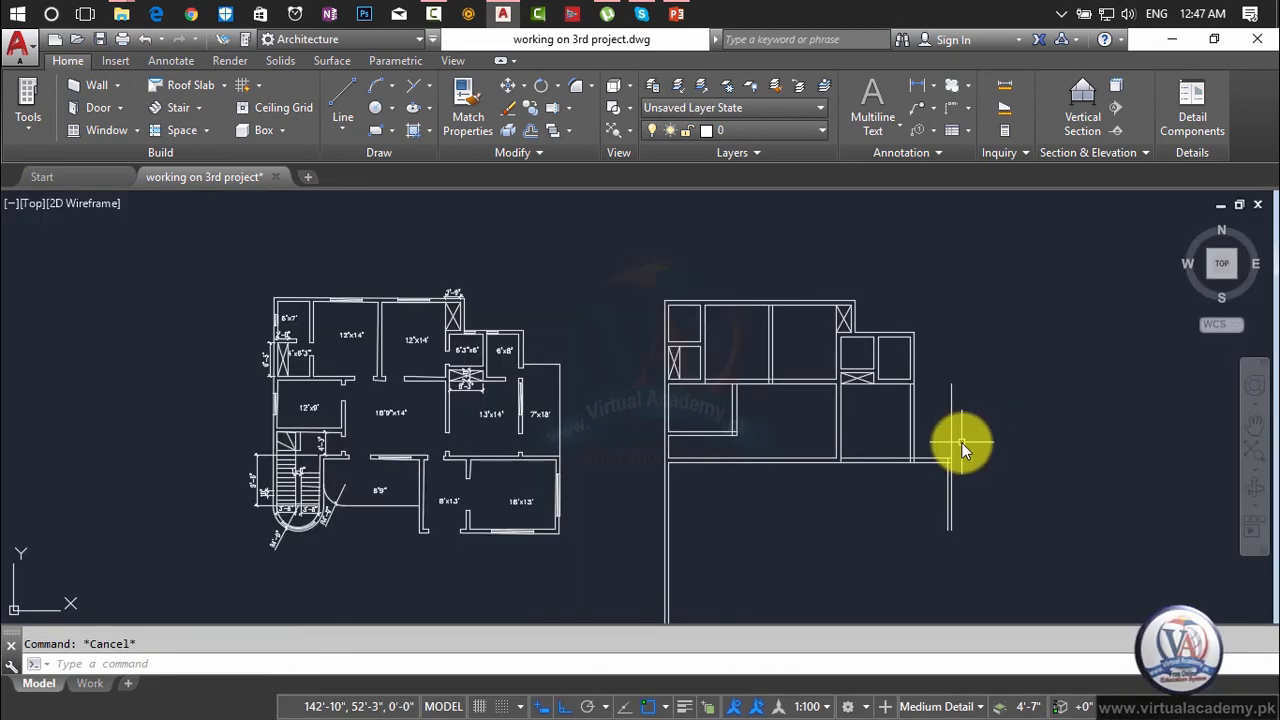
- Draw an 18' vertical line upward from the 7'x18' area's lower-right corner at the bottom wall's upper line
scroll(962, 443, "up", 4)
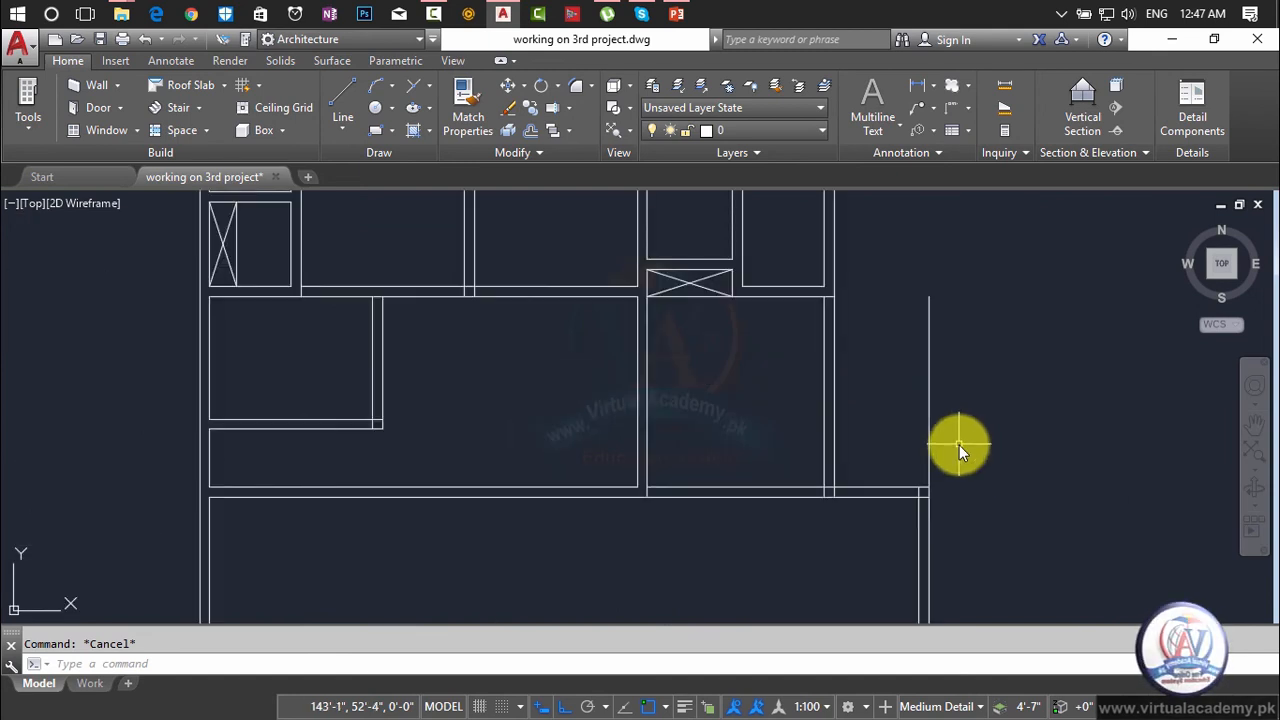
key("l")
key("Return")
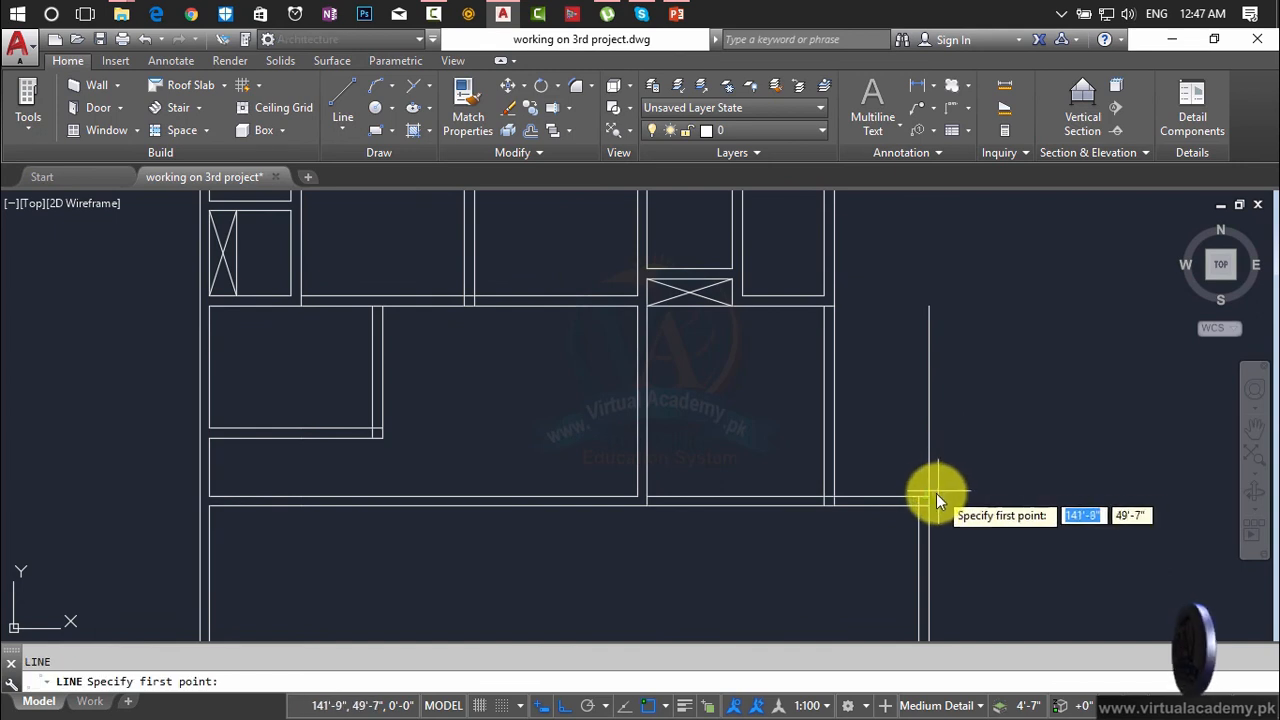
left_click(930, 494)
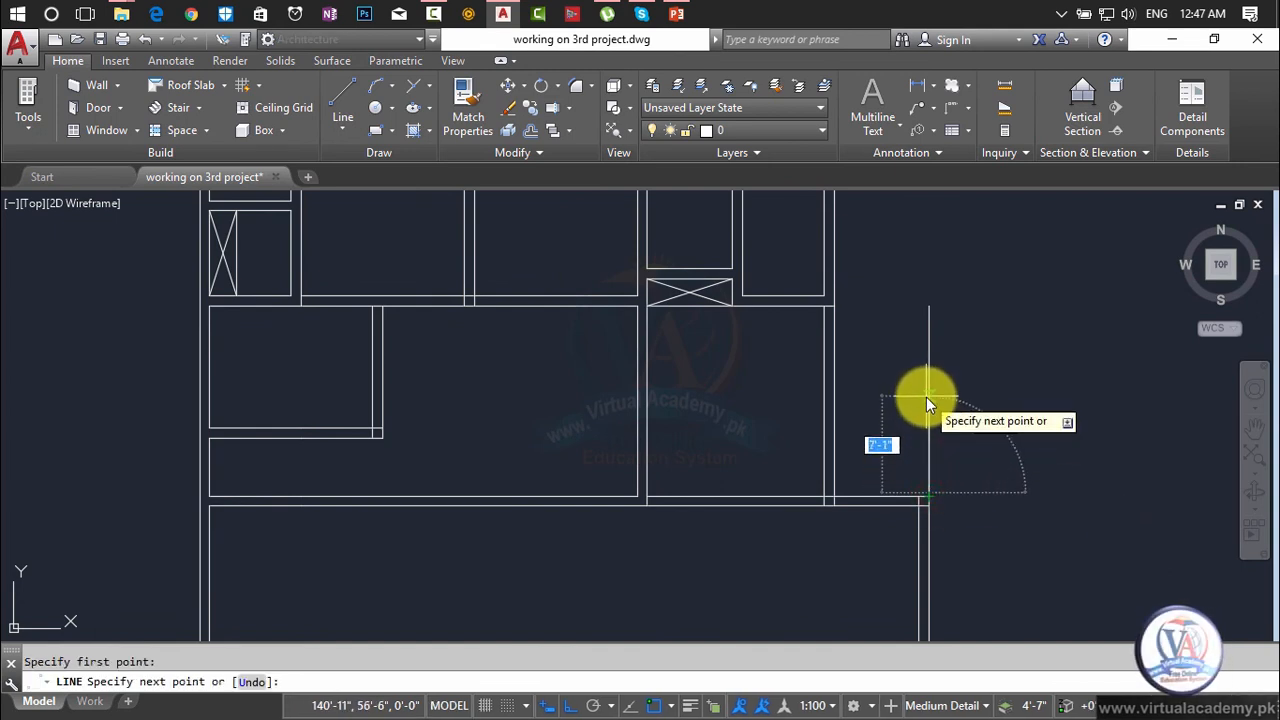
type("18'")
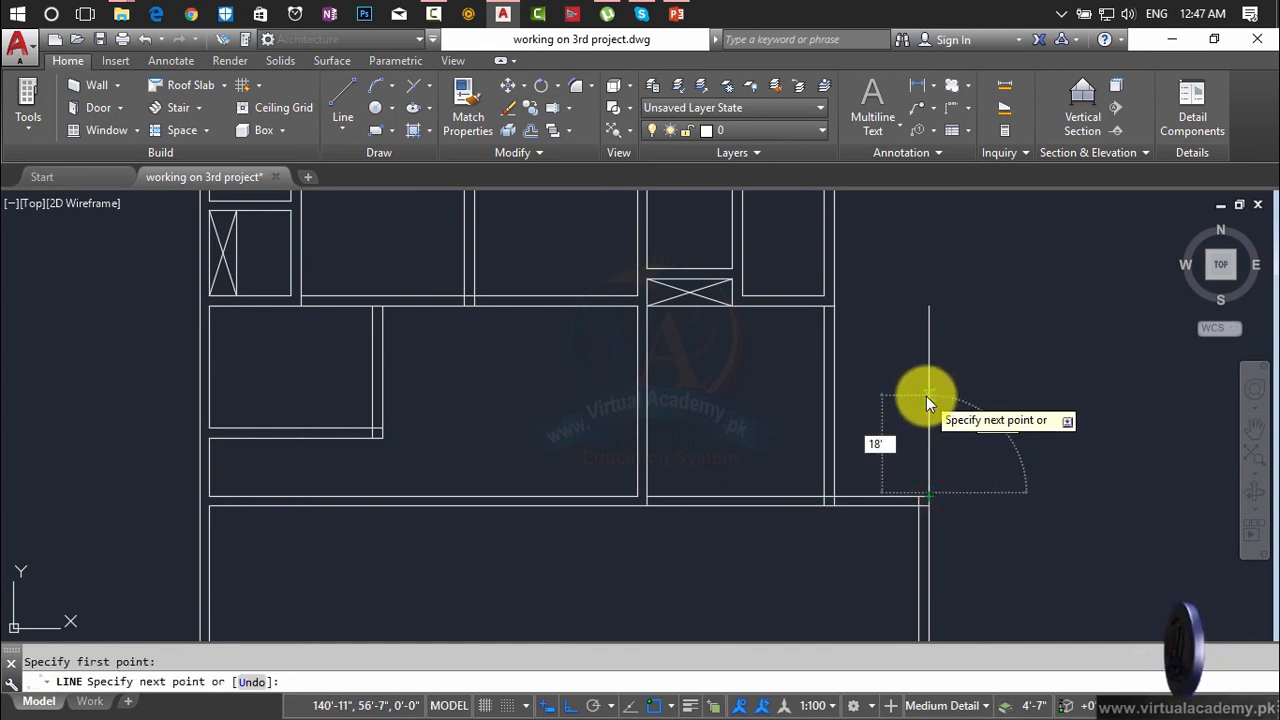
key("Return")
key("Return")
middle_click_drag(942, 311, 930, 391)
key("Escape")
- Draw a horizontal line from the top of the 18' line left to the outer wall of the 6'x8' room
type("l")
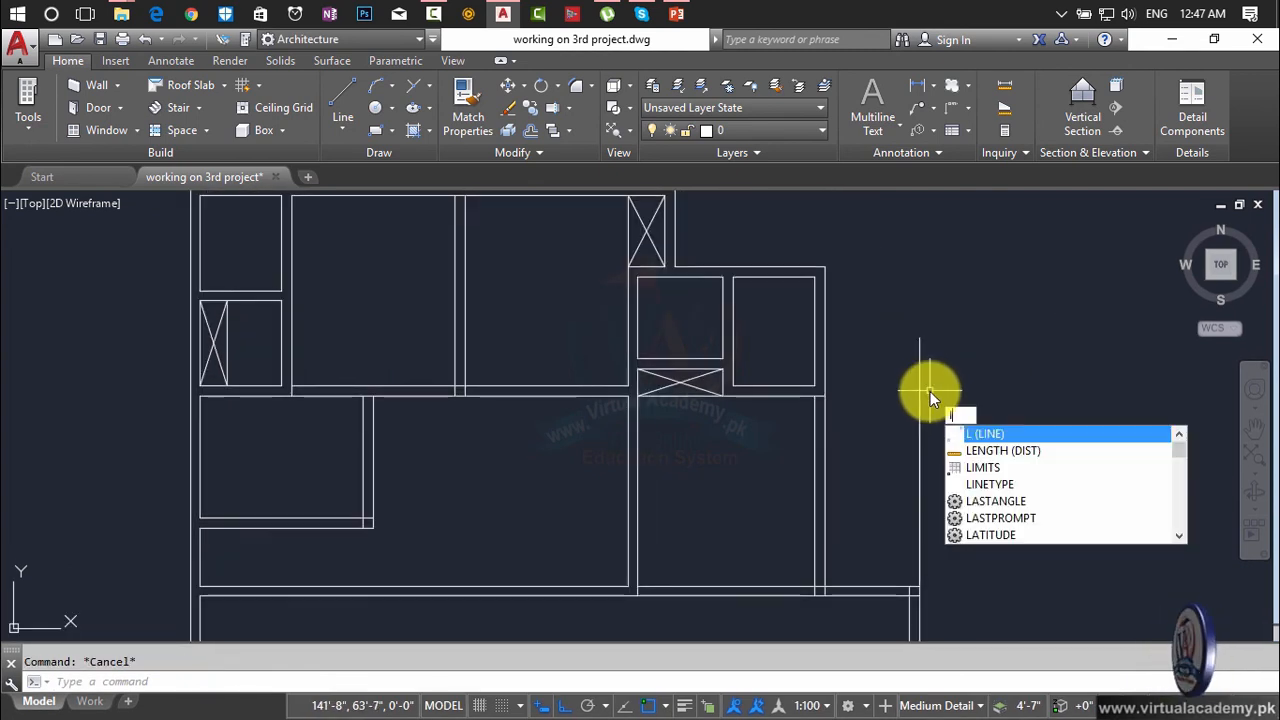
key("Return")
left_click(918, 342)
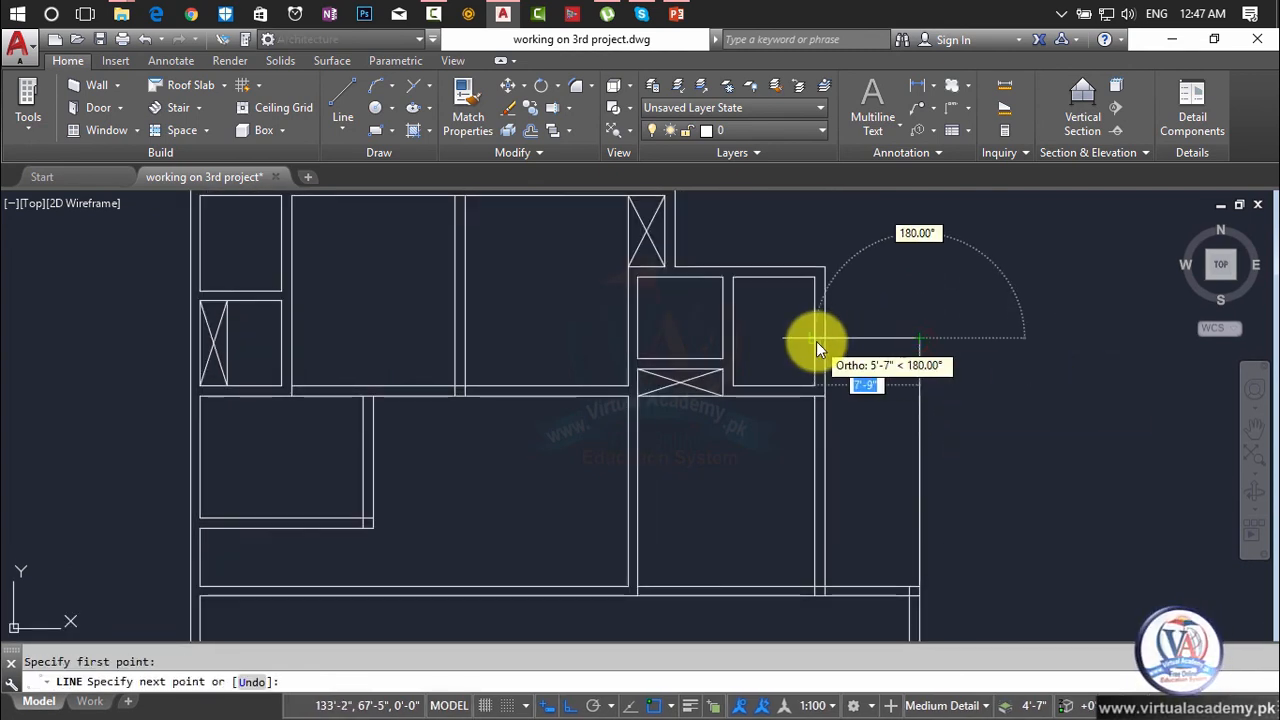
scroll(827, 340, "up", 5)
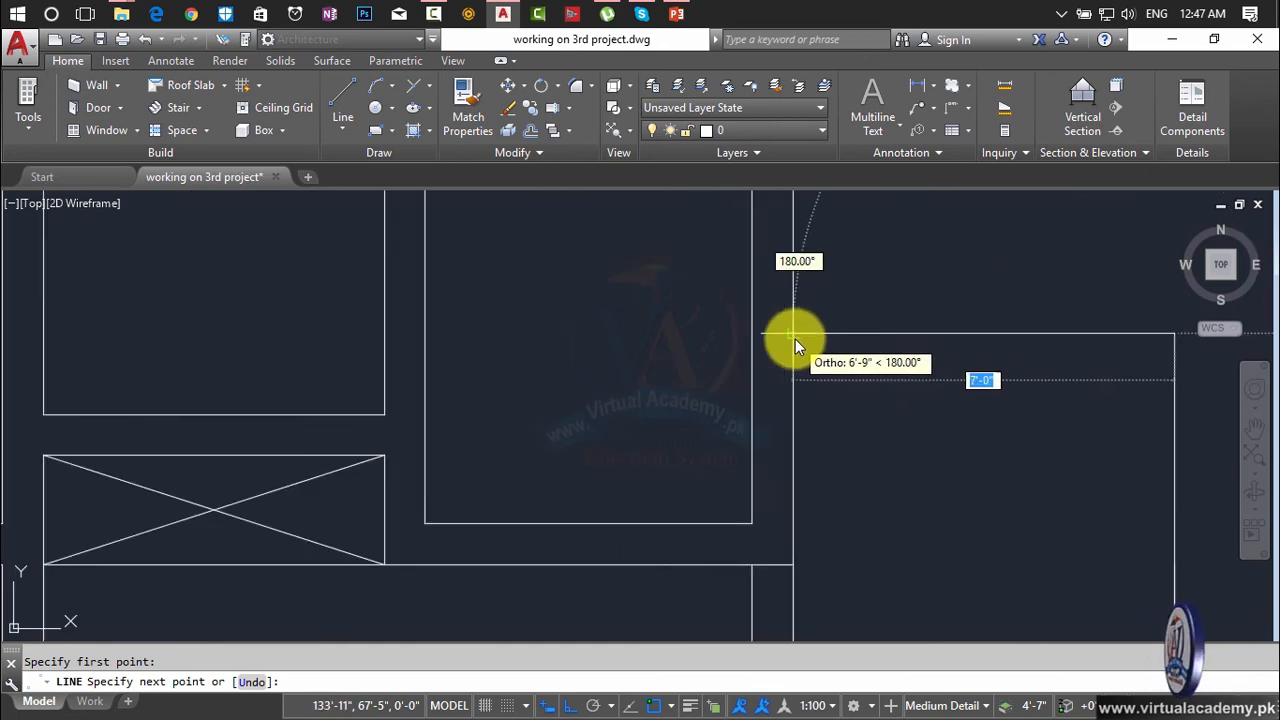
left_click(795, 339)
key("Return")
scroll(795, 339, "down", 6)
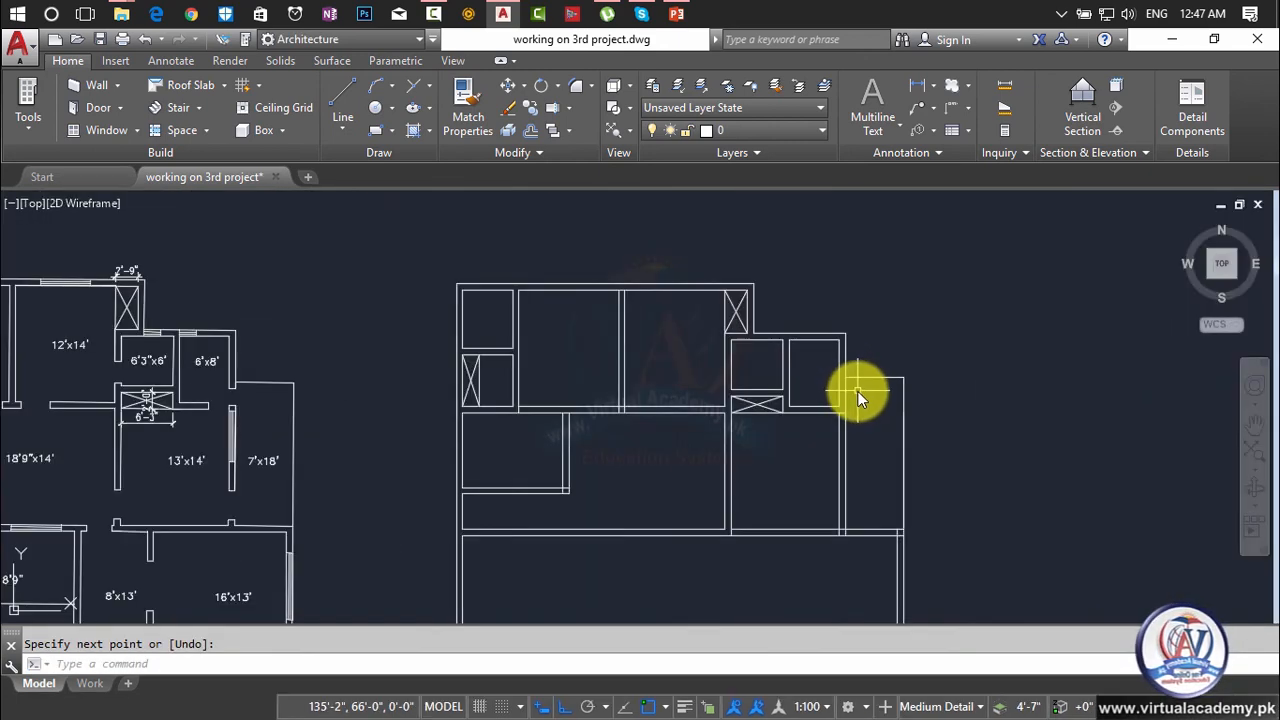
- Trim away both vertical lines extending below the bottom wall at the 7'x18' area's right end
scroll(858, 400, "up", 2)
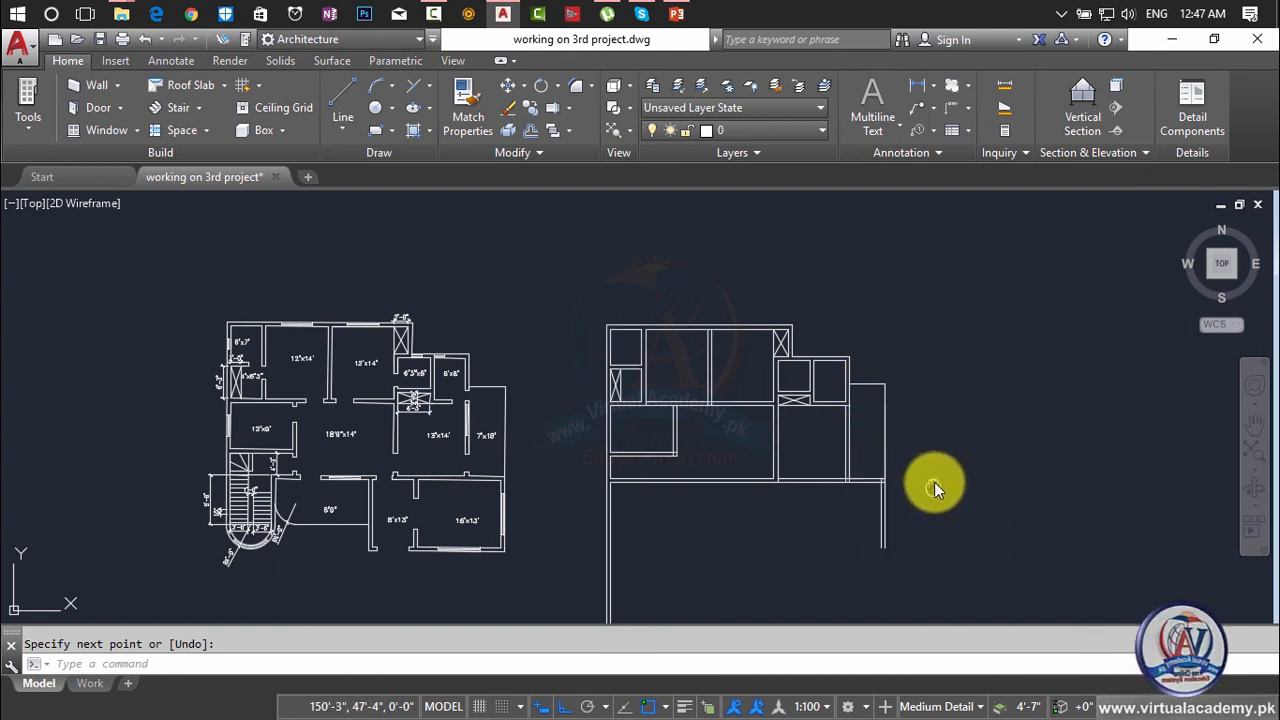
scroll(933, 484, "up", 3)
middle_click_drag(933, 463, 961, 445)
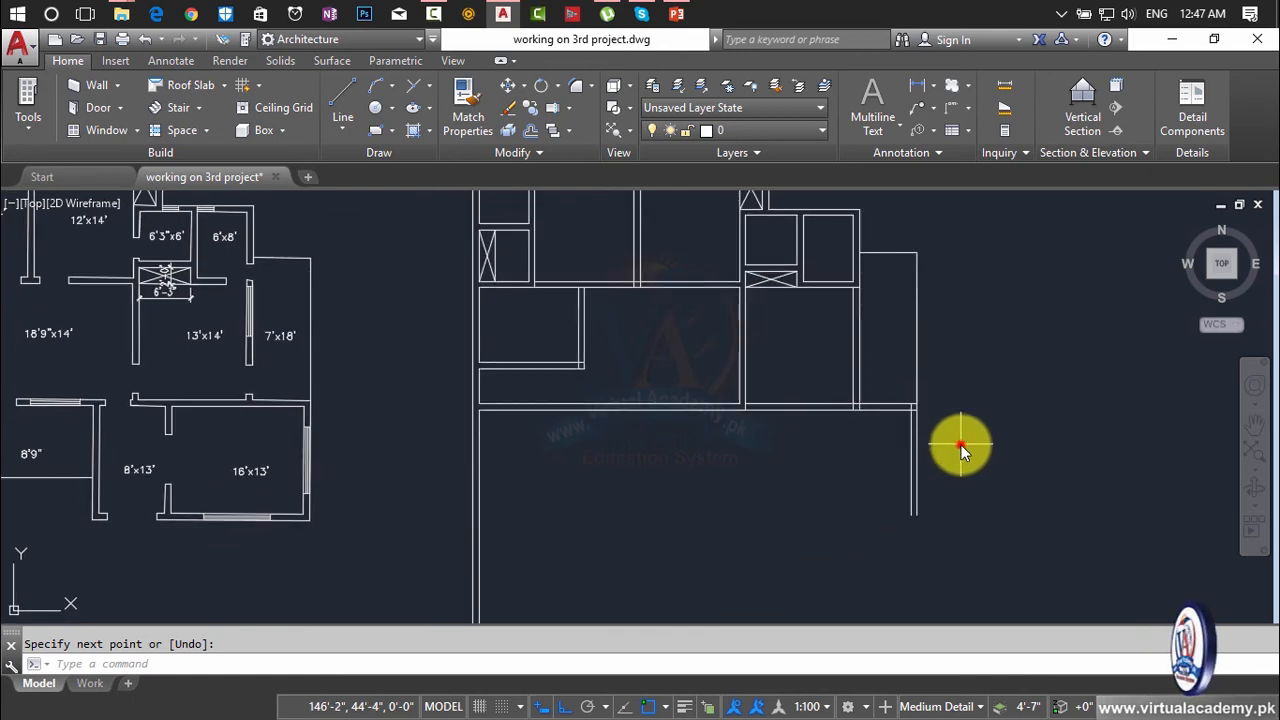
left_click(961, 445)
left_click(861, 488)
key("Escape")
type("tr")
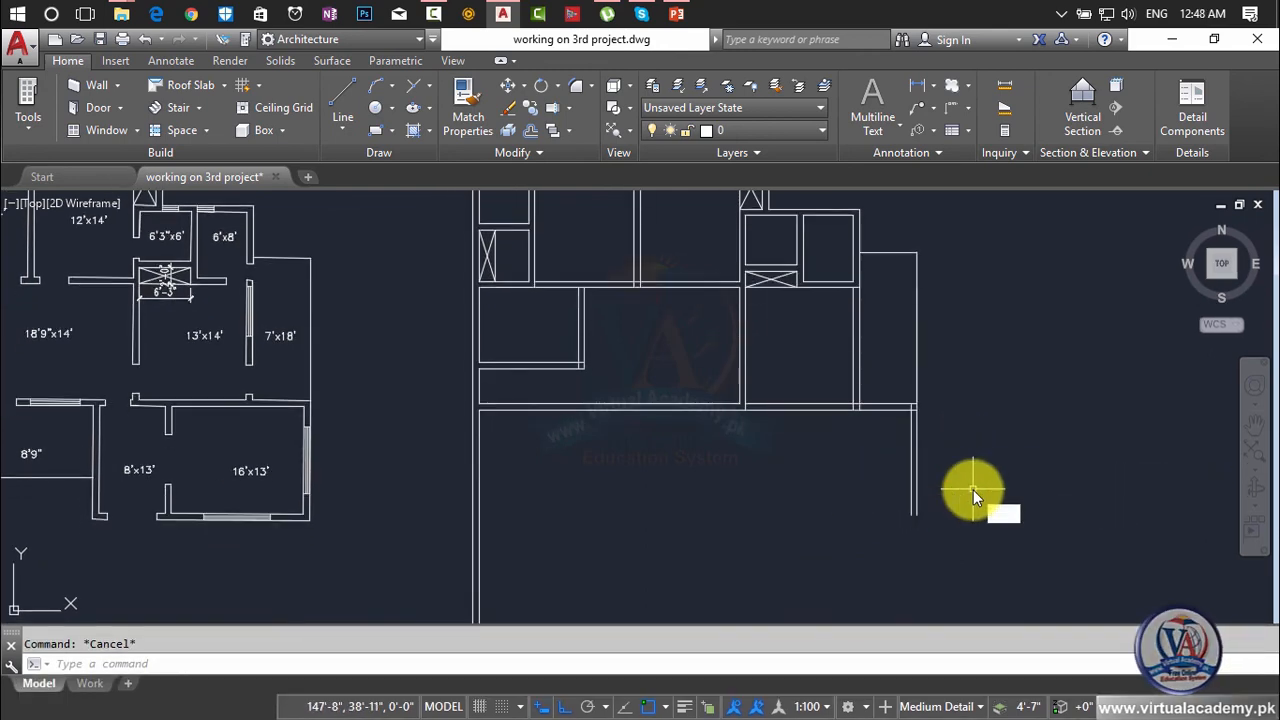
key("Return")
key("Return")
left_click(975, 438)
scroll(841, 494, "down", 3)
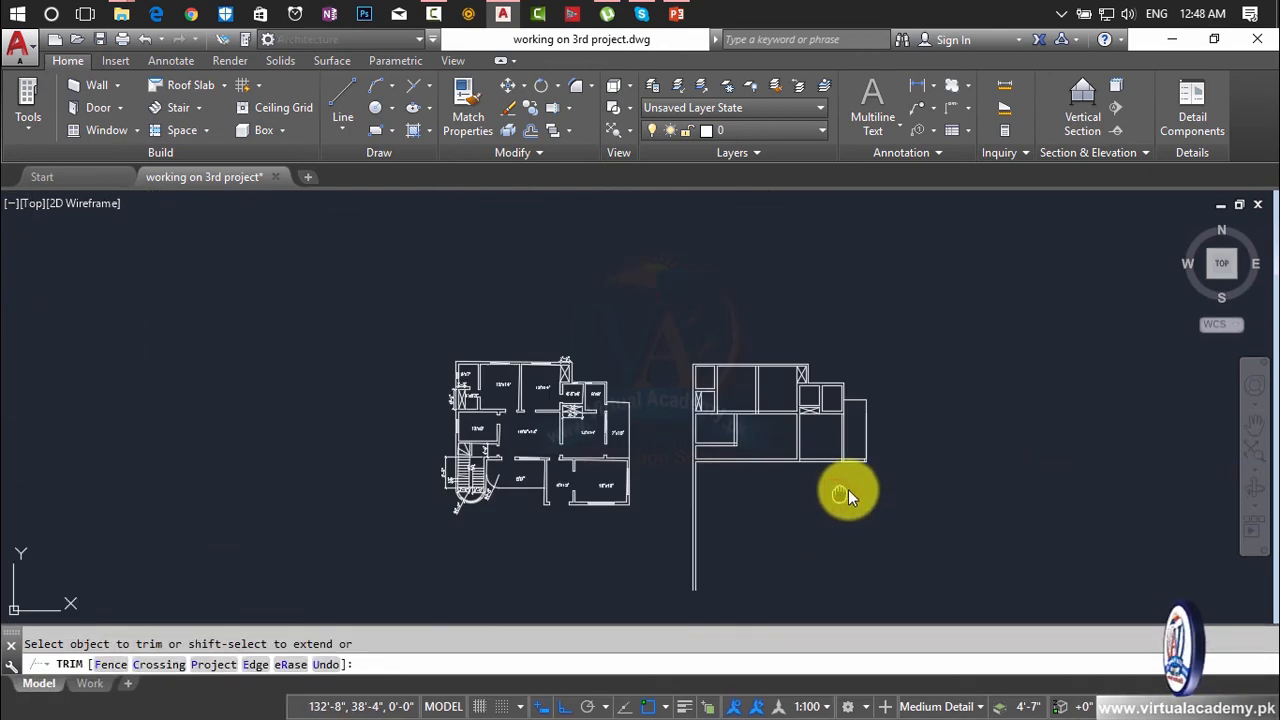
key("Escape")
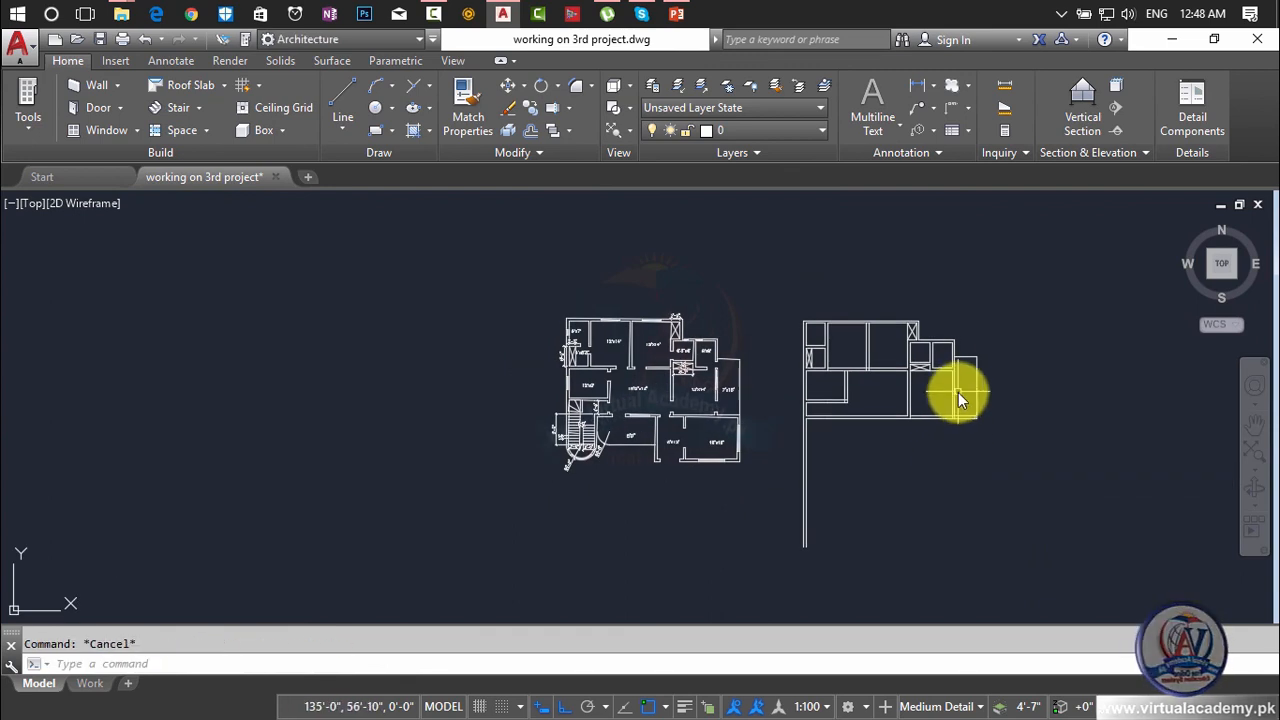